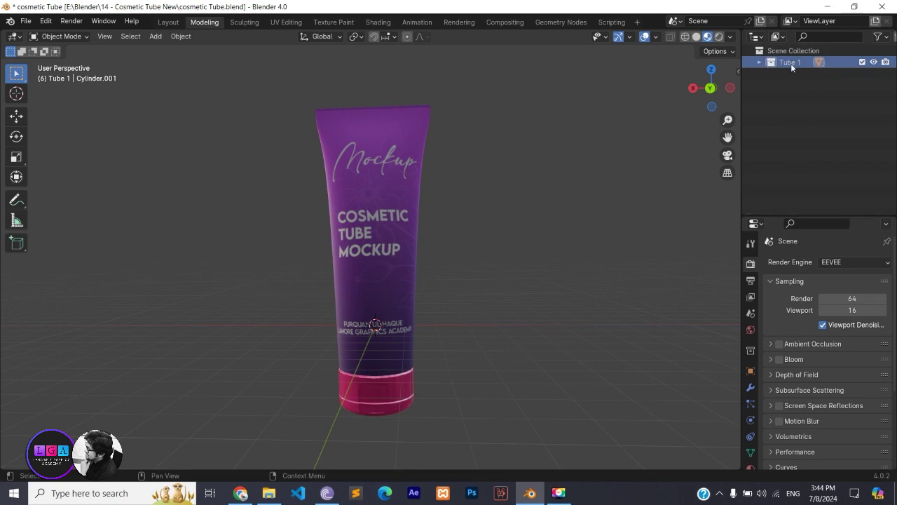
# Duplicate the Tube 1 collection in the Outliner.
pyautogui.rightClick(791, 63)
pyautogui.click(764, 76)
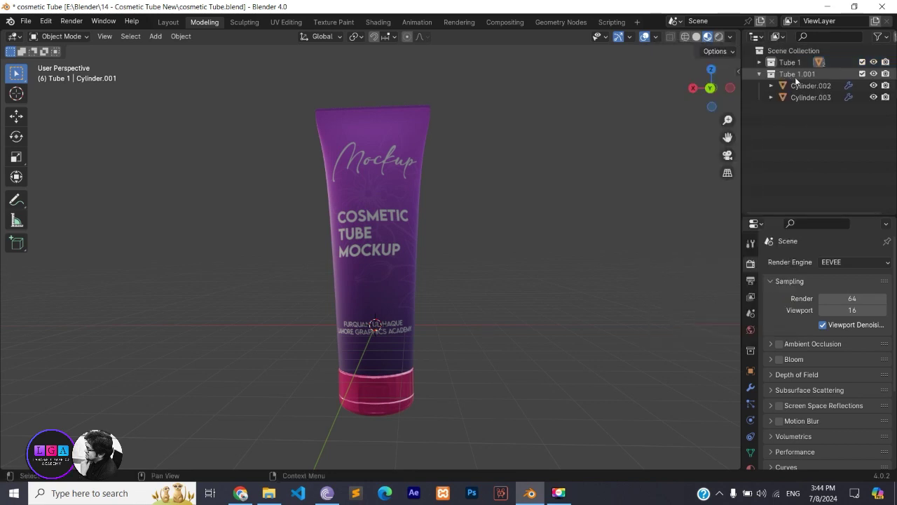
pyautogui.rightClick(790, 76)
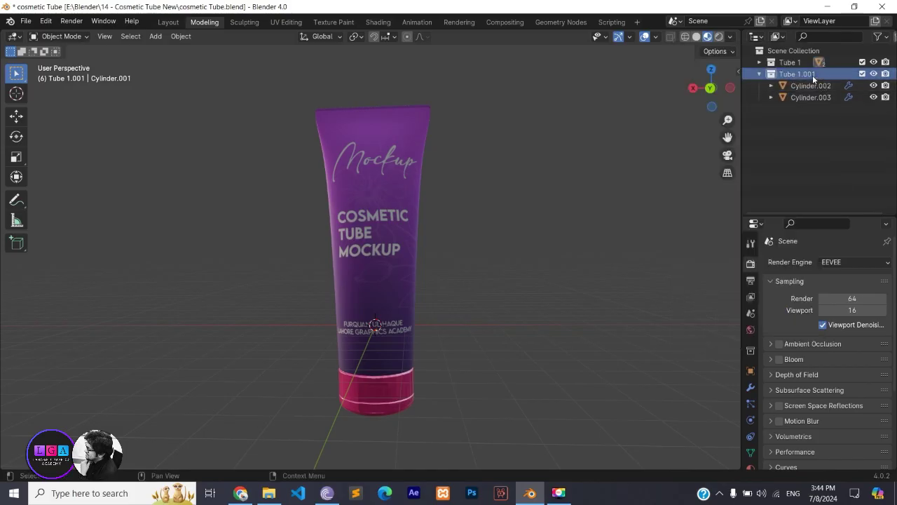
# Rename the copied collection to Tube 2 and select Cylinder.002 and Cylinder.003.
pyautogui.doubleClick(799, 74)
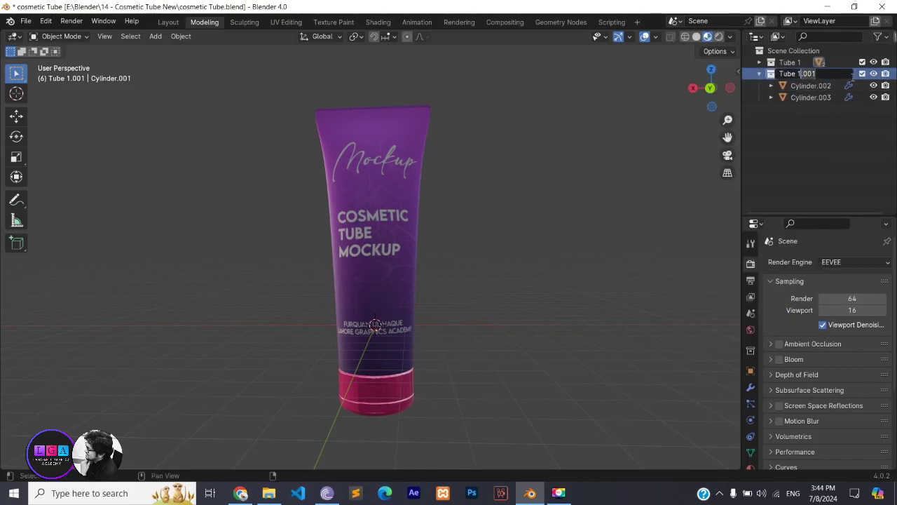
pyautogui.press('BackSpace')
pyautogui.press('BackSpace')
pyautogui.press('BackSpace')
pyautogui.write('3')
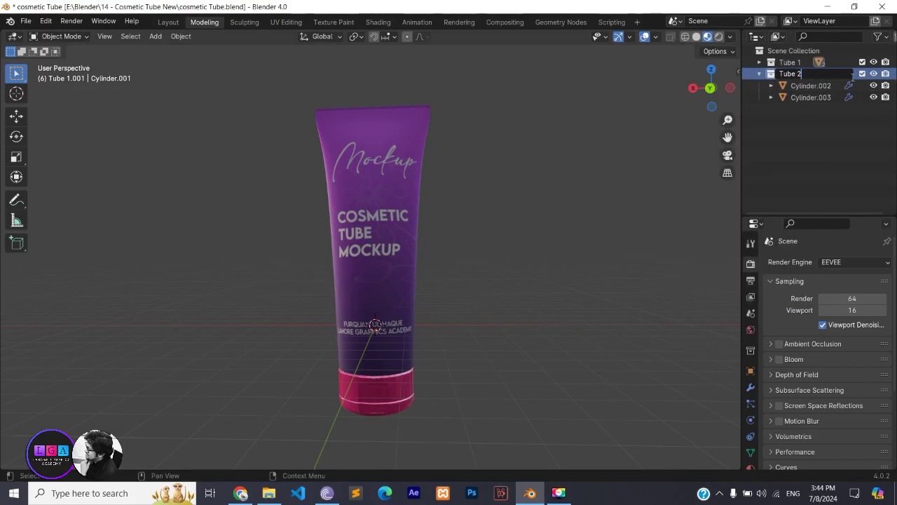
pyautogui.press('Return')
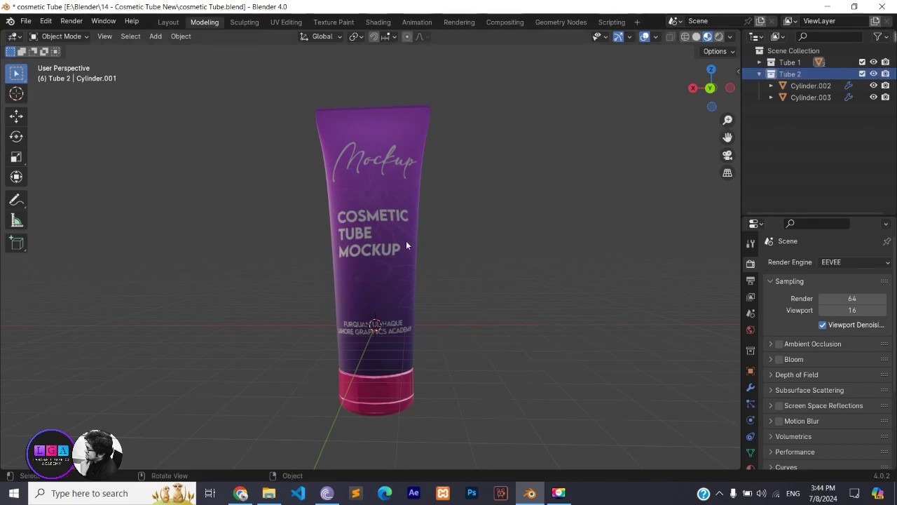
pyautogui.click(803, 87)
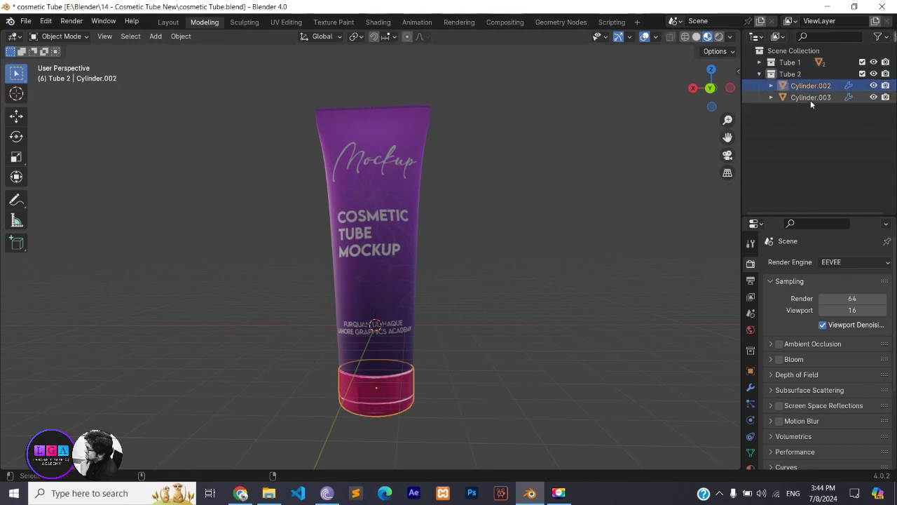
pyautogui.keyDown('ctrl'); pyautogui.click(810, 98); pyautogui.keyUp('ctrl')
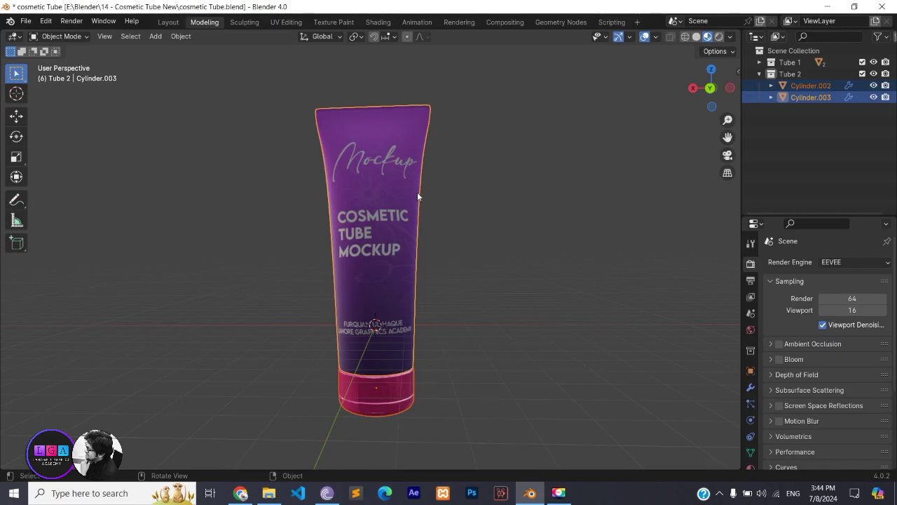
# Move the copied tube so it stands right beside the original.
pyautogui.press('g')
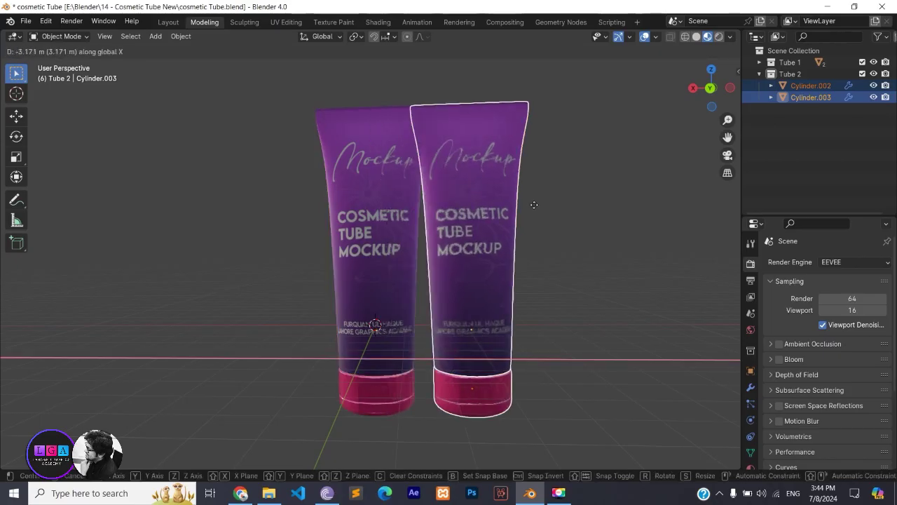
pyautogui.click(558, 208)
pyautogui.moveTo(465, 324)
pyautogui.mouseDown(button='middle')
pyautogui.moveTo(483, 339)
pyautogui.moveTo(441, 331)
pyautogui.moveTo(455, 303)
pyautogui.moveTo(461, 190)
pyautogui.moveTo(504, 253)
pyautogui.moveTo(426, 231)
pyautogui.moveTo(415, 253)
pyautogui.mouseUp(button='middle')
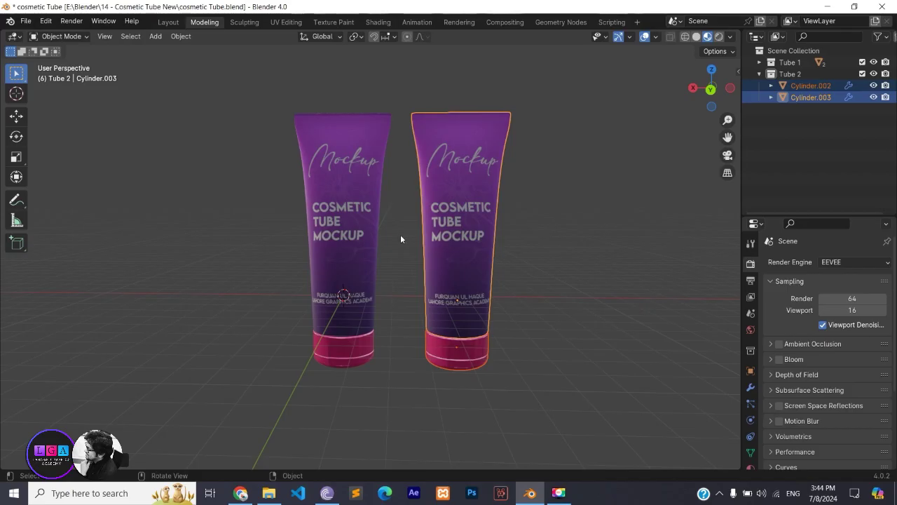
pyautogui.scroll(-2, 378, 181)
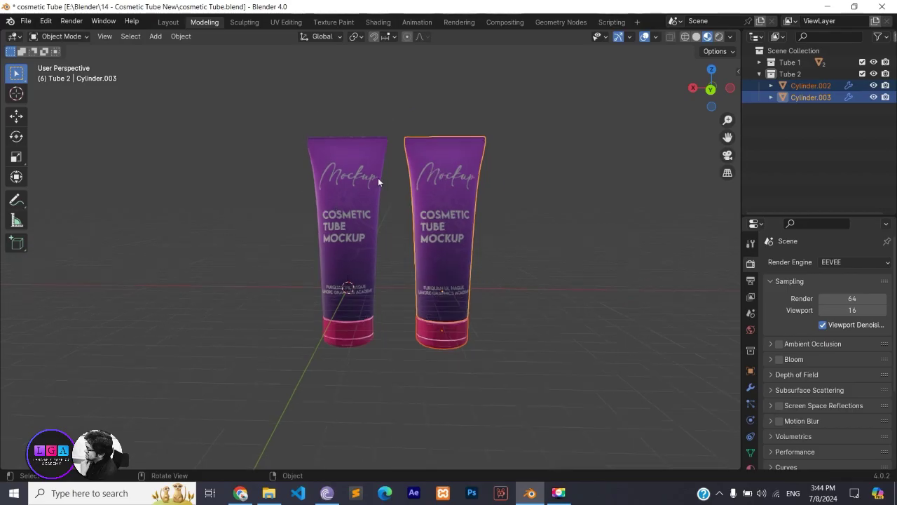
pyautogui.scroll(2, 298, 150)
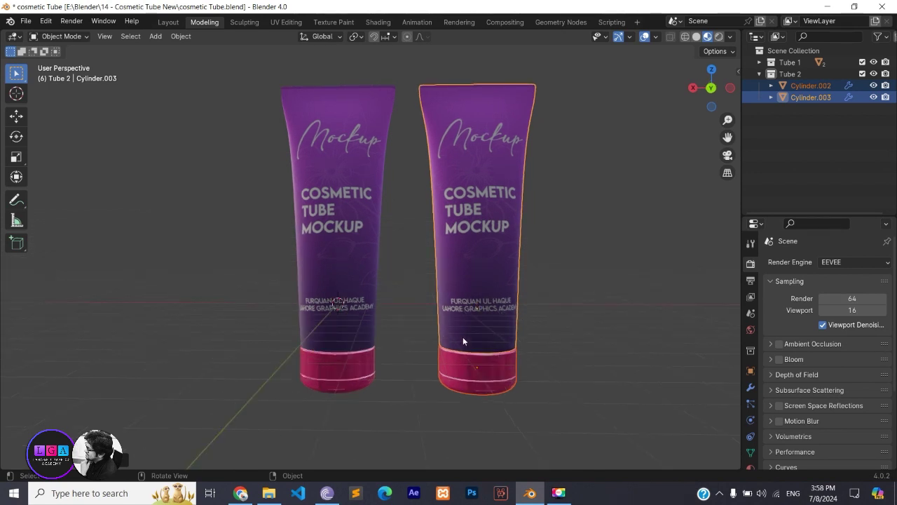
# Reselect the copied tube's body and cap with a box selection.
pyautogui.click(513, 94)
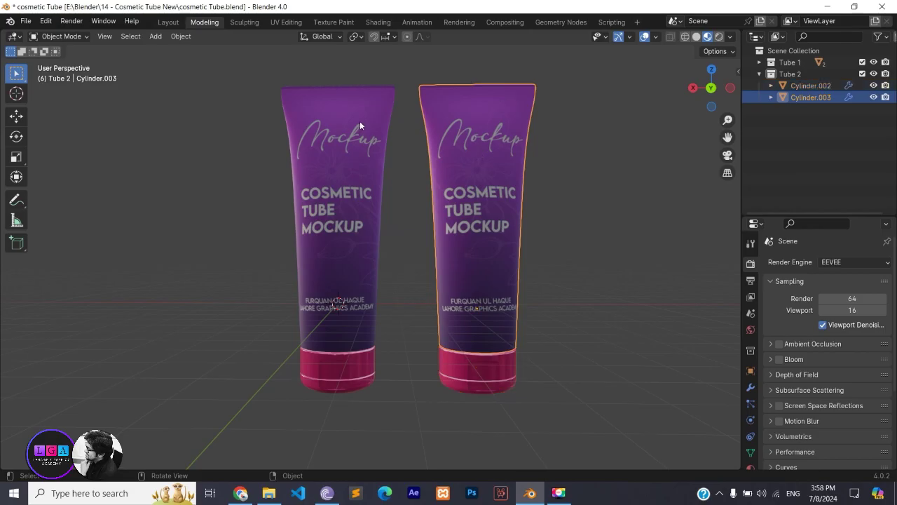
pyautogui.click(360, 116)
pyautogui.click(462, 122)
pyautogui.moveTo(572, 66); pyautogui.dragTo(413, 441)
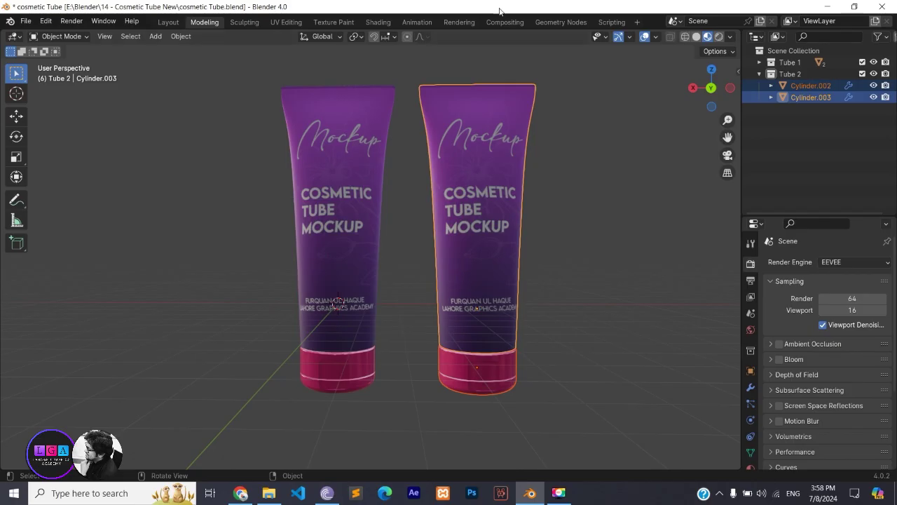
# In Shading, give the second tube a new Tube.001 material using cosmetic tube mockup 2.png.
pyautogui.click(378, 21)
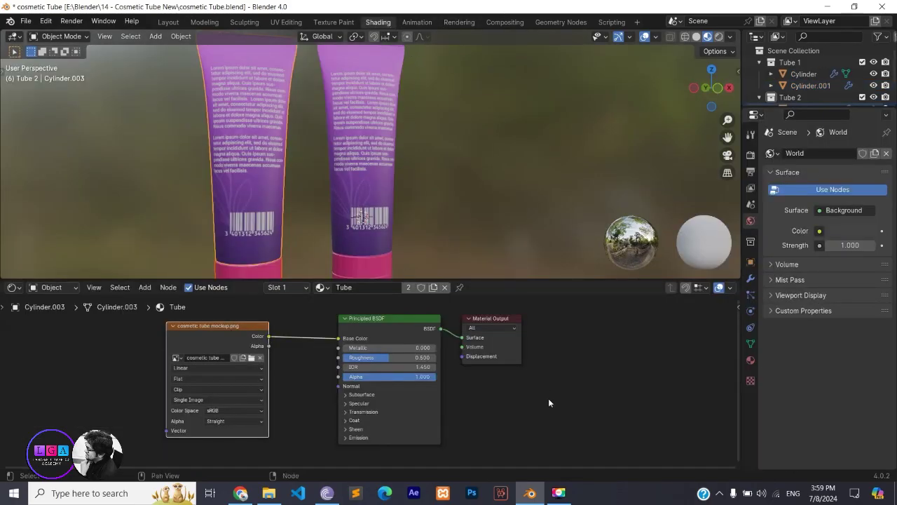
pyautogui.moveTo(291, 226)
pyautogui.mouseDown(button='middle')
pyautogui.moveTo(445, 223)
pyautogui.moveTo(486, 204)
pyautogui.mouseUp(button='middle')
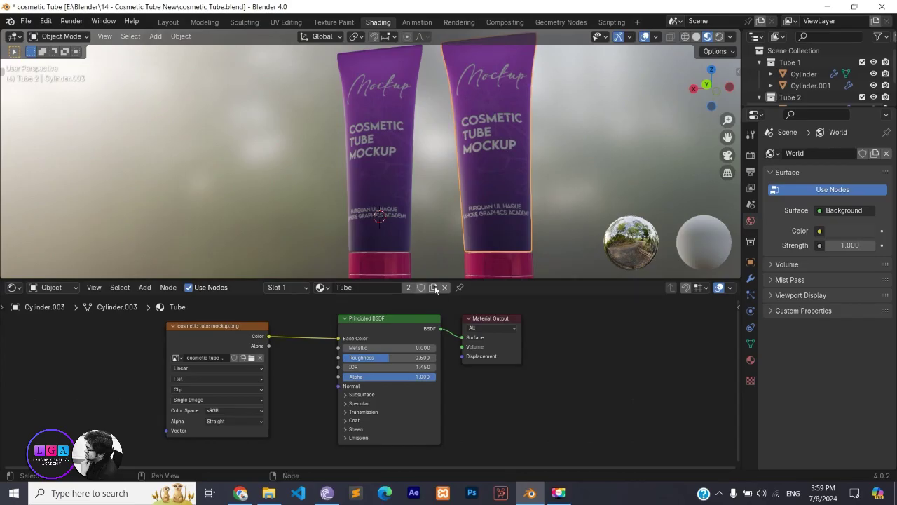
pyautogui.click(433, 287)
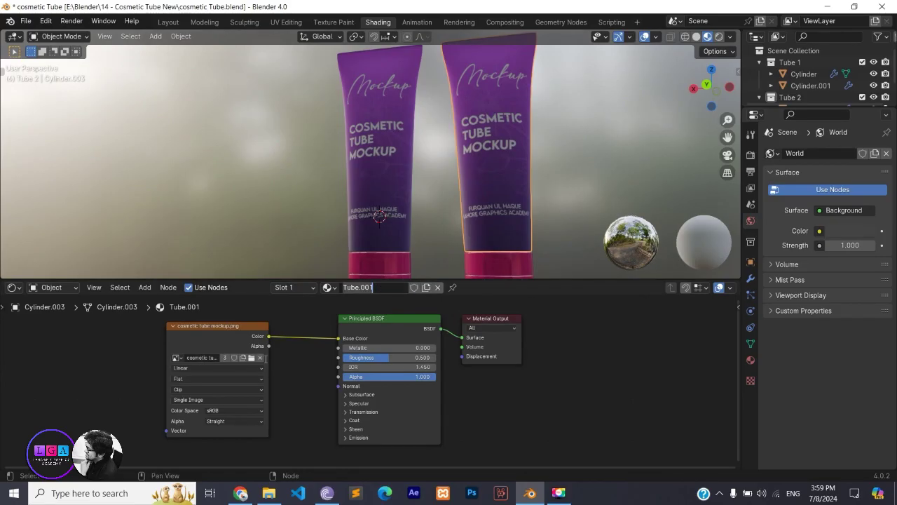
pyautogui.keyDown('ctrl'); pyautogui.scroll(-1, 203, 358); pyautogui.keyUp('ctrl')
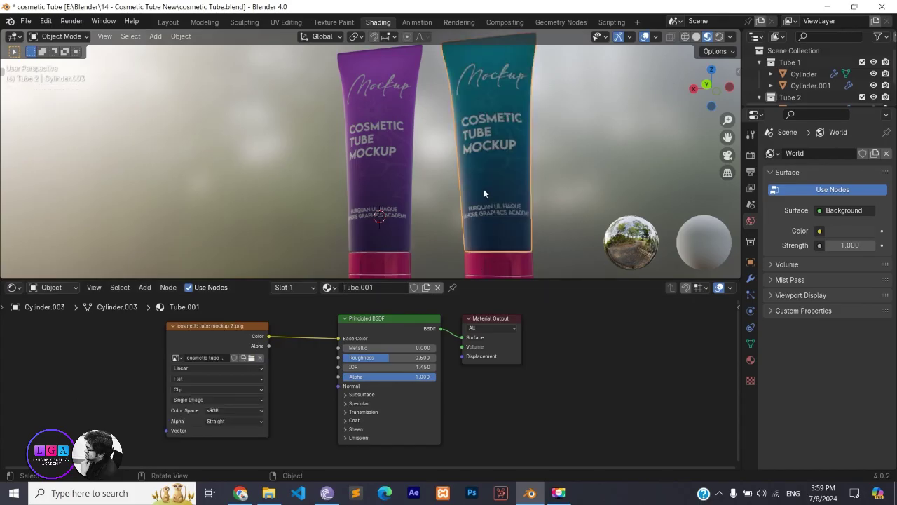
pyautogui.moveTo(484, 189)
pyautogui.mouseDown(button='middle')
pyautogui.moveTo(514, 209)
pyautogui.moveTo(510, 221)
pyautogui.moveTo(488, 202)
pyautogui.mouseUp(button='middle')
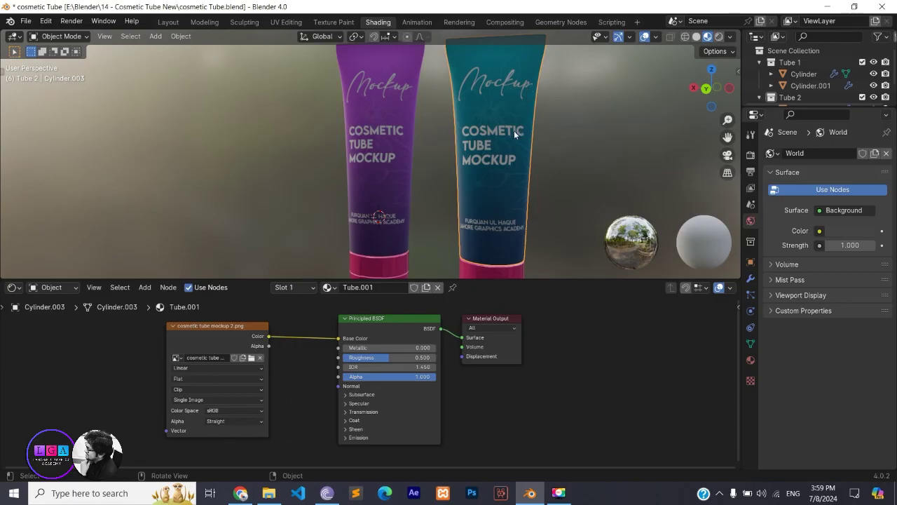
pyautogui.moveTo(505, 184); pyautogui.dragTo(491, 266, button='middle')
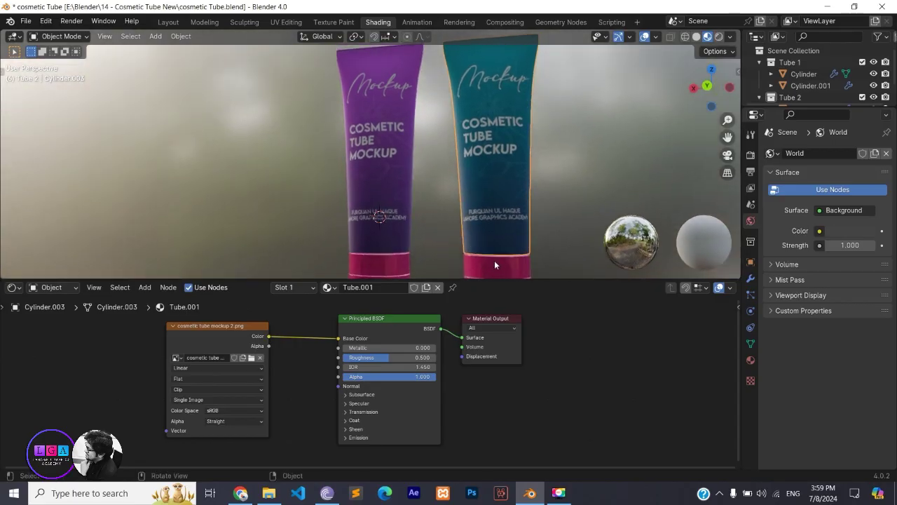
# Give the second cap its own Material.002 with a cyan base colour, then return to Modeling.
pyautogui.click(492, 268)
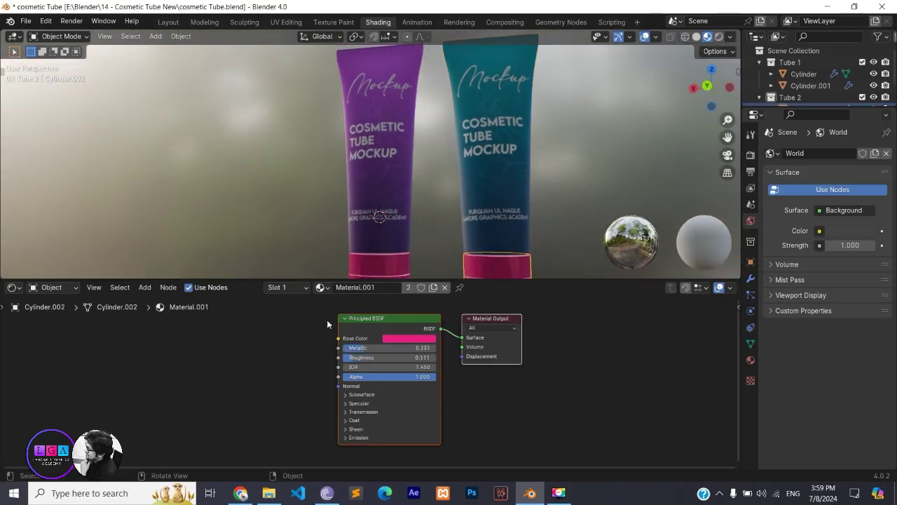
pyautogui.click(435, 287)
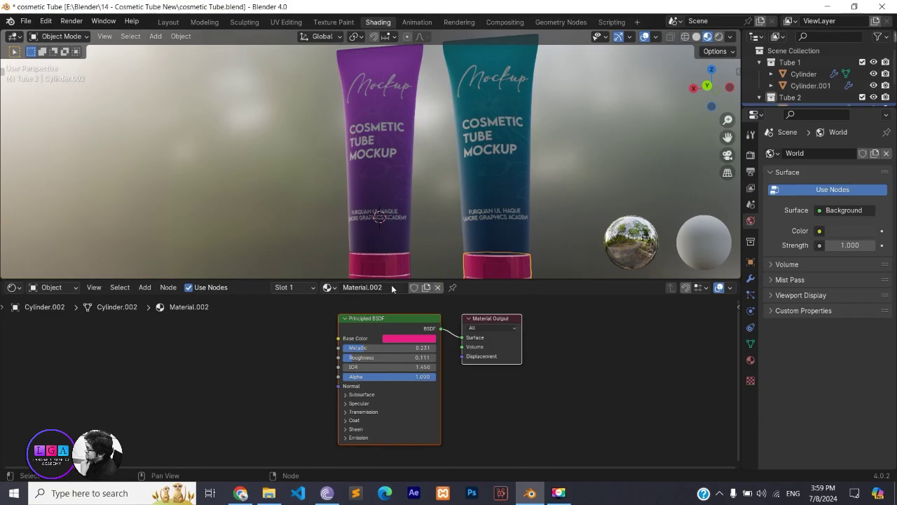
pyautogui.click(395, 346)
pyautogui.moveTo(457, 237)
pyautogui.mouseDown()
pyautogui.moveTo(422, 220)
pyautogui.moveTo(434, 208)
pyautogui.mouseUp()
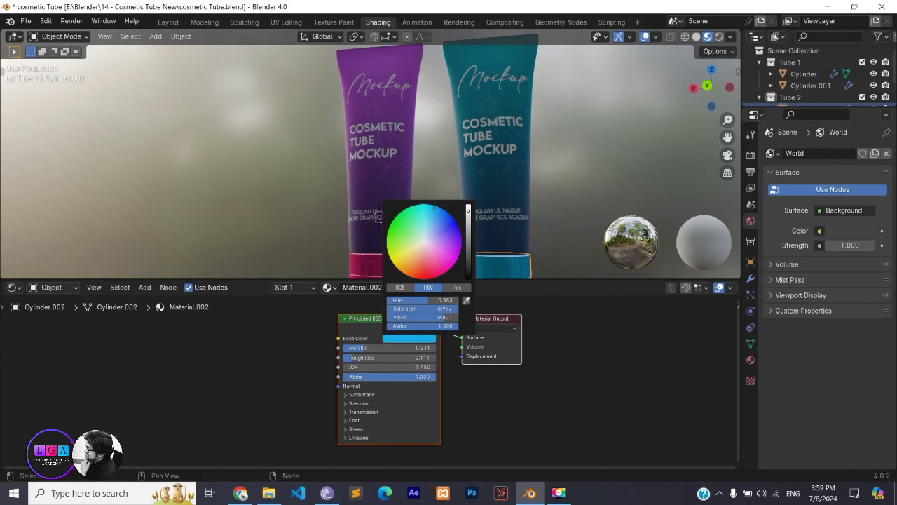
pyautogui.moveTo(417, 220); pyautogui.dragTo(441, 207, button='middle')
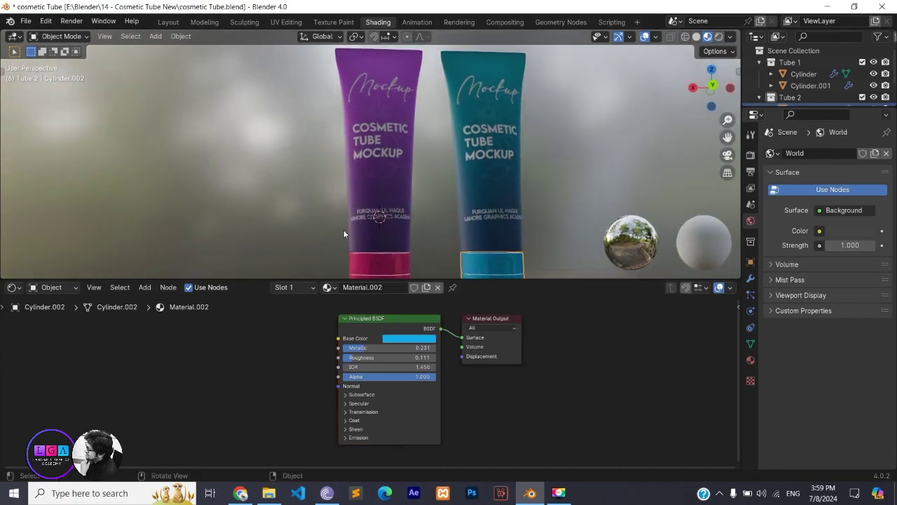
pyautogui.click(205, 22)
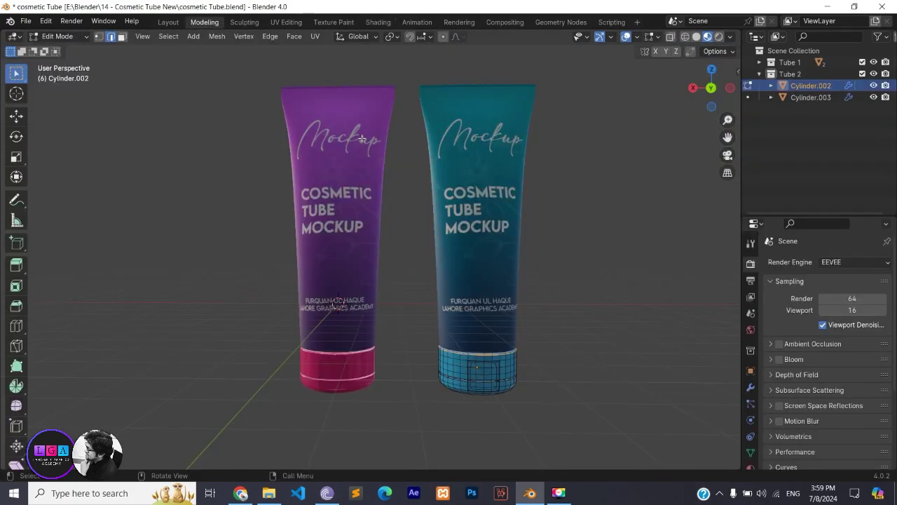
# Switch back to Object Mode, collapse Tube 2, and orbit to a frontal view of both tubes.
pyautogui.click(82, 36)
pyautogui.click(88, 44)
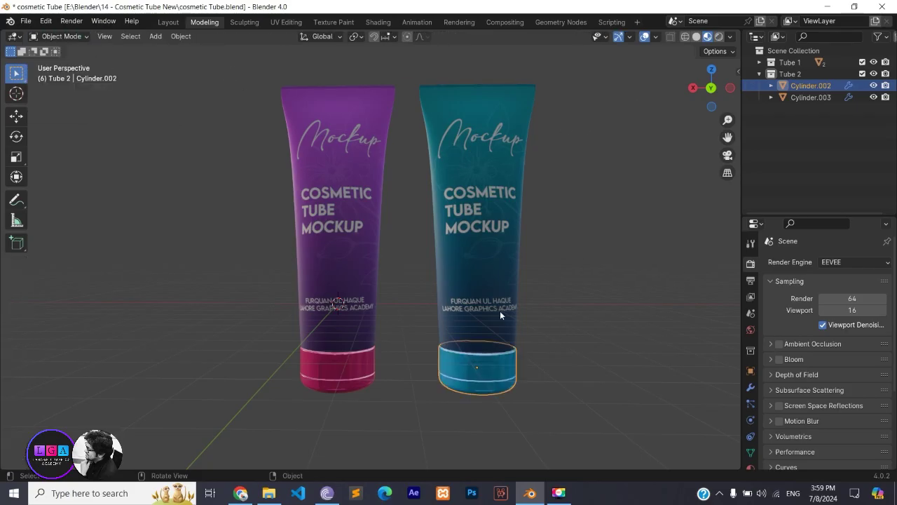
pyautogui.moveTo(499, 315)
pyautogui.mouseDown(button='middle')
pyautogui.moveTo(489, 276)
pyautogui.moveTo(530, 287)
pyautogui.moveTo(496, 299)
pyautogui.moveTo(507, 314)
pyautogui.moveTo(501, 303)
pyautogui.mouseUp(button='middle')
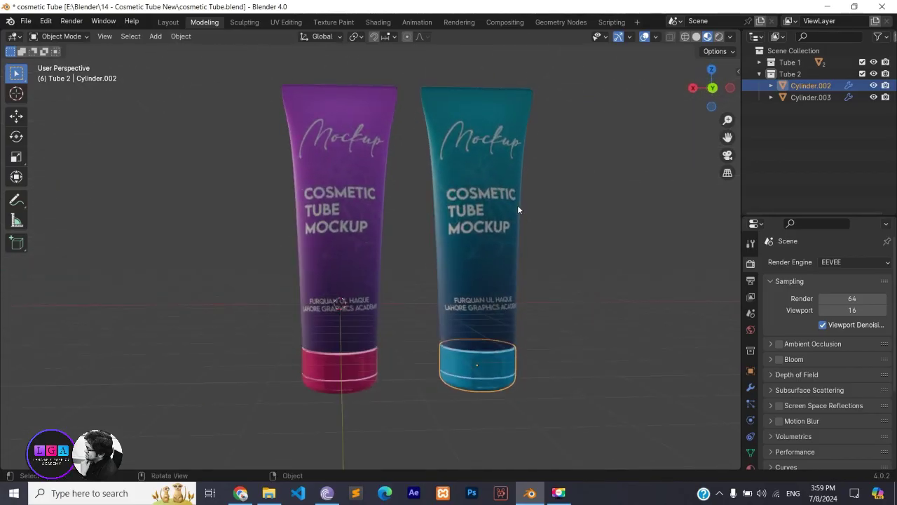
pyautogui.moveTo(566, 269); pyautogui.dragTo(591, 290, button='middle')
pyautogui.click(592, 290)
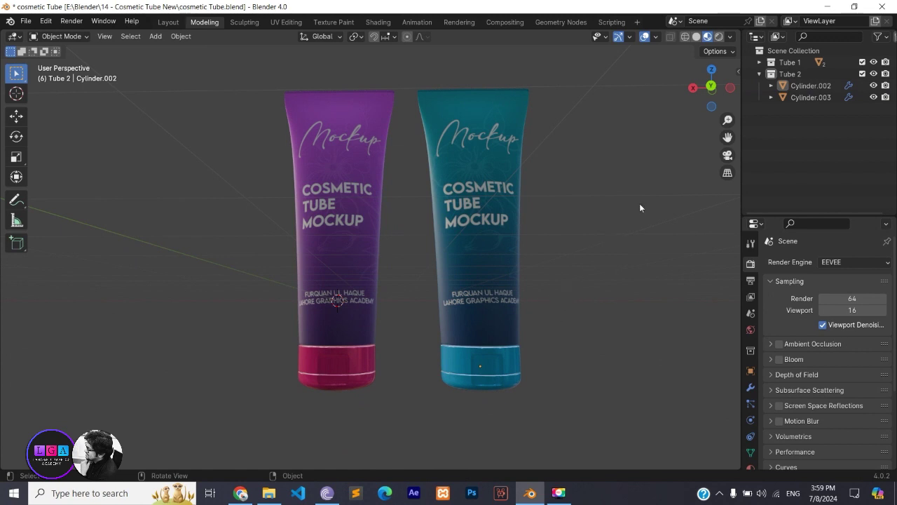
pyautogui.moveTo(573, 200)
pyautogui.mouseDown(button='middle')
pyautogui.moveTo(576, 210)
pyautogui.moveTo(551, 207)
pyautogui.mouseUp(button='middle')
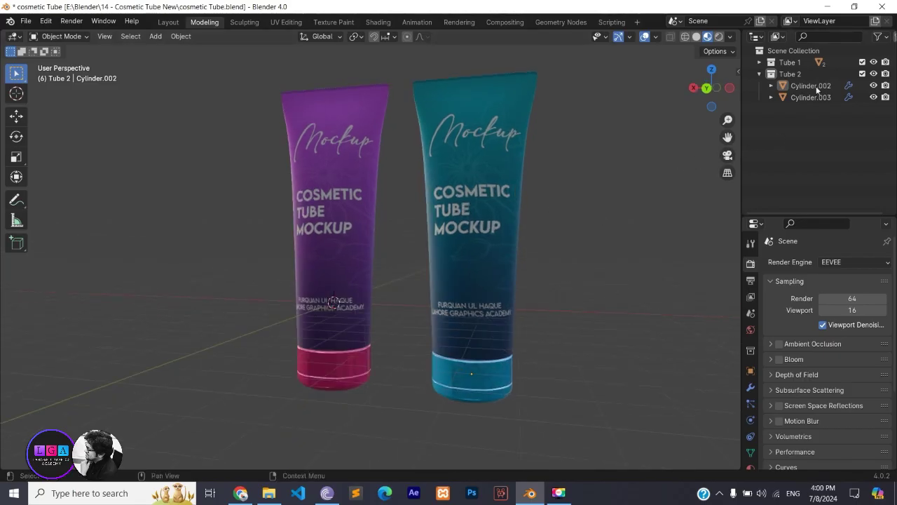
pyautogui.click(760, 75)
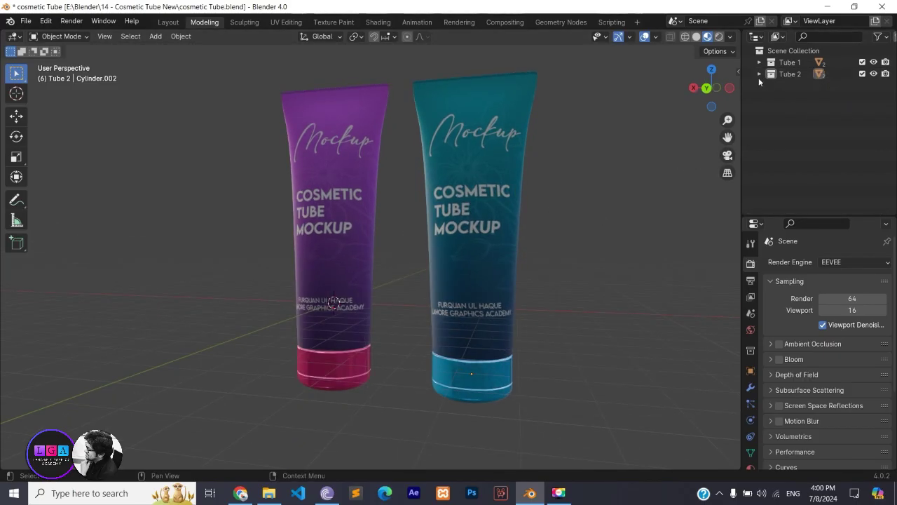
pyautogui.moveTo(487, 346); pyautogui.dragTo(497, 341, button='middle')
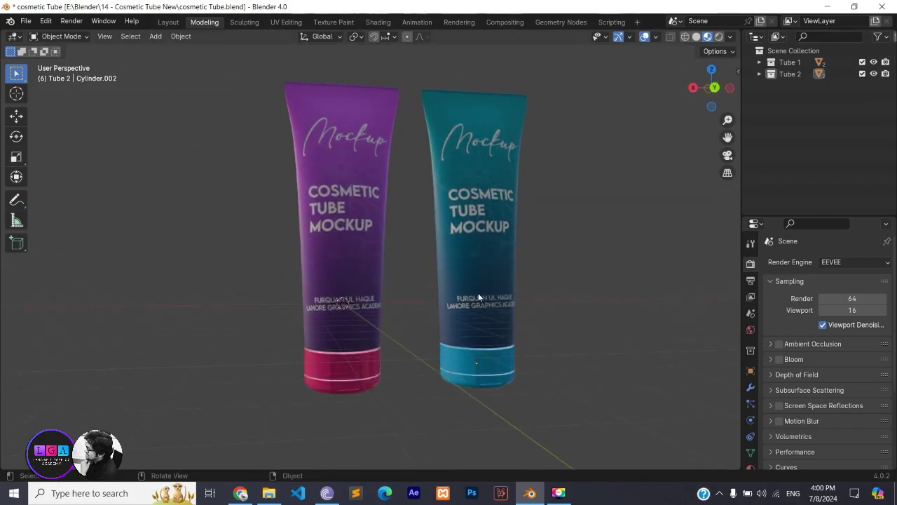
pyautogui.moveTo(478, 293)
pyautogui.mouseDown(button='middle')
pyautogui.moveTo(460, 287)
pyautogui.moveTo(483, 281)
pyautogui.moveTo(473, 243)
pyautogui.mouseUp(button='middle')
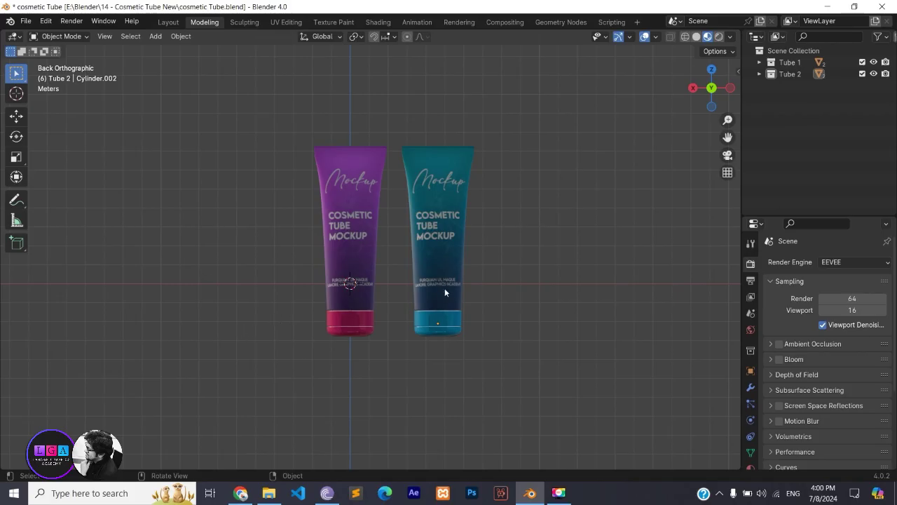
pyautogui.moveTo(445, 288)
pyautogui.mouseDown(button='middle')
pyautogui.moveTo(434, 327)
pyautogui.moveTo(407, 306)
pyautogui.moveTo(416, 332)
pyautogui.mouseUp(button='middle')
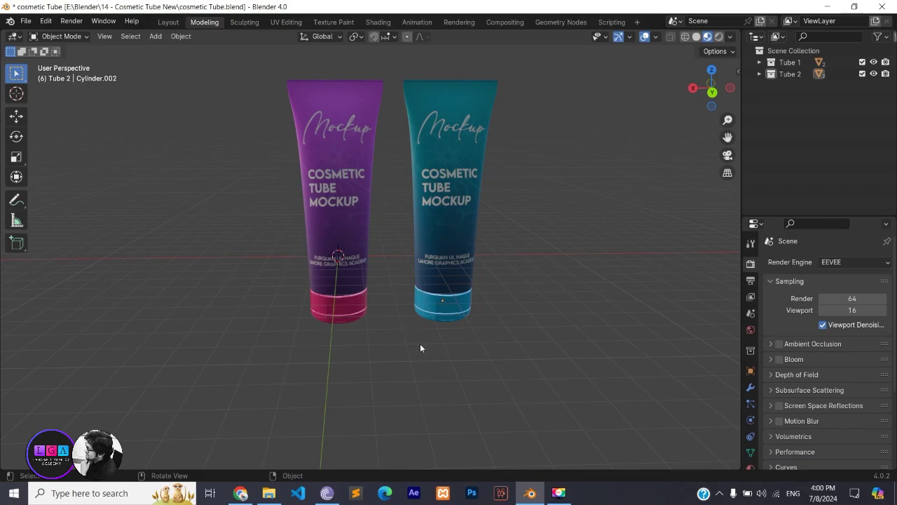
# Add a cylinder, scale it, and lower it under the purple tube as a pedestal.
pyautogui.hotkey('shift', 'a')
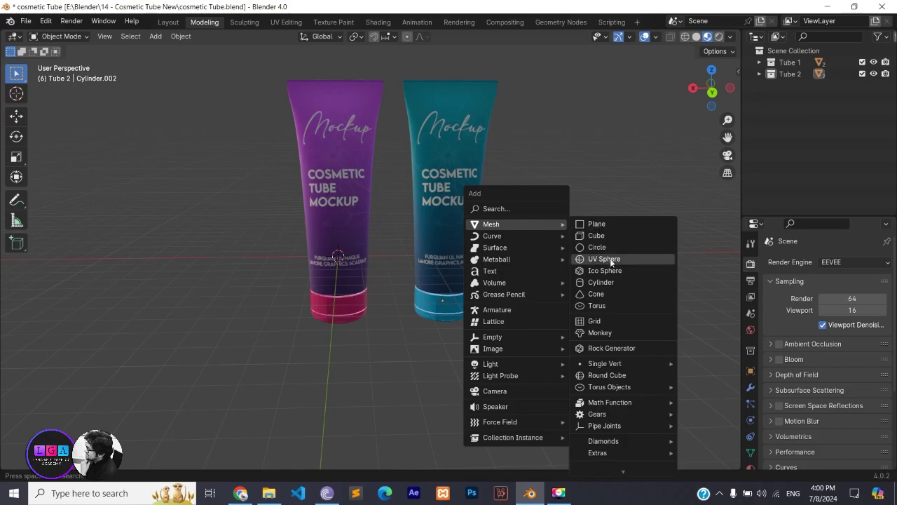
pyautogui.click(620, 283)
pyautogui.press('s')
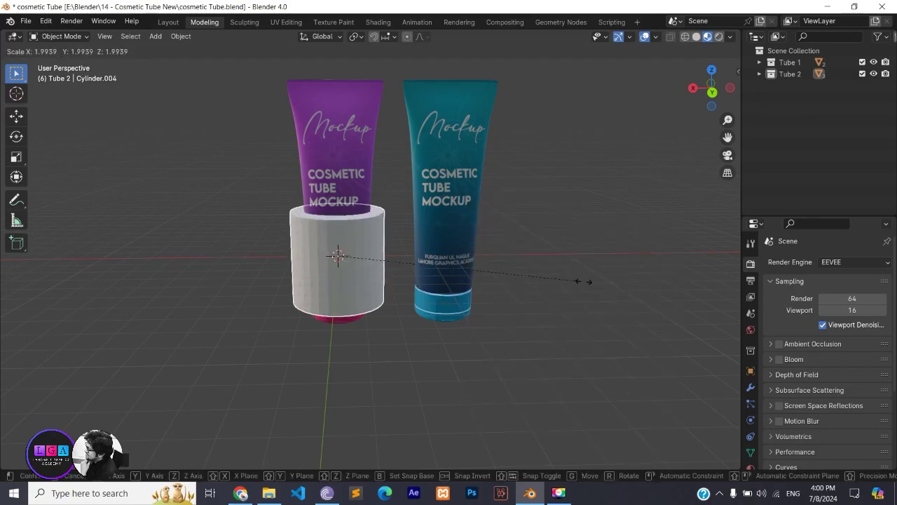
pyautogui.click(729, 274)
pyautogui.press('g')
pyautogui.press('z')
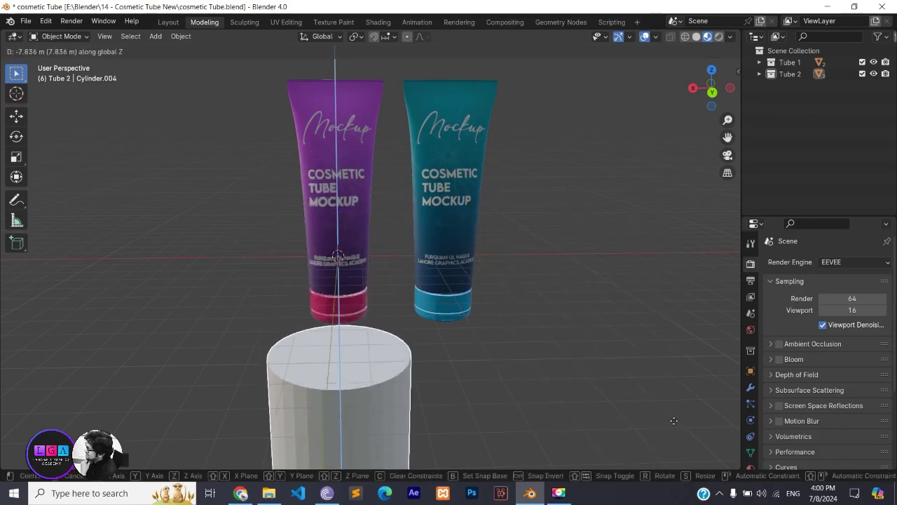
pyautogui.click(610, 381)
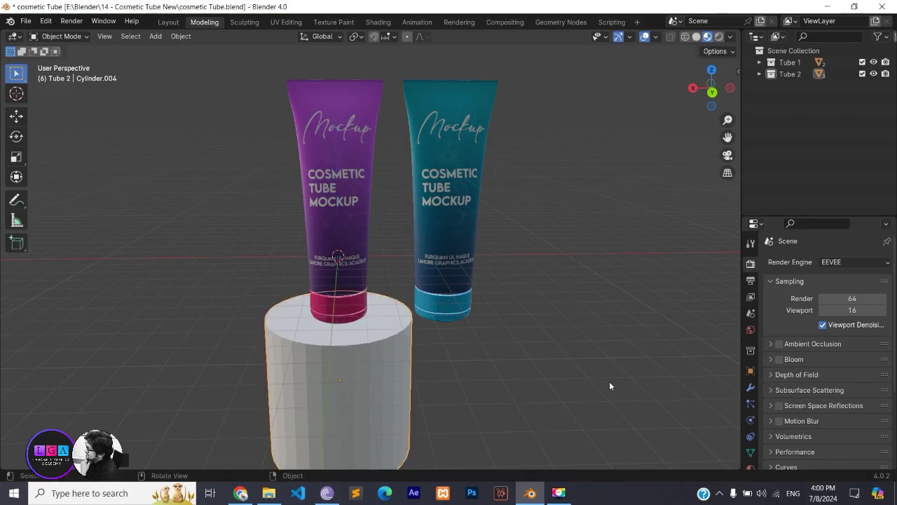
# Add a plane, enlarge it, and drop it below the pedestal as a floor.
pyautogui.hotkey('shift', 'a')
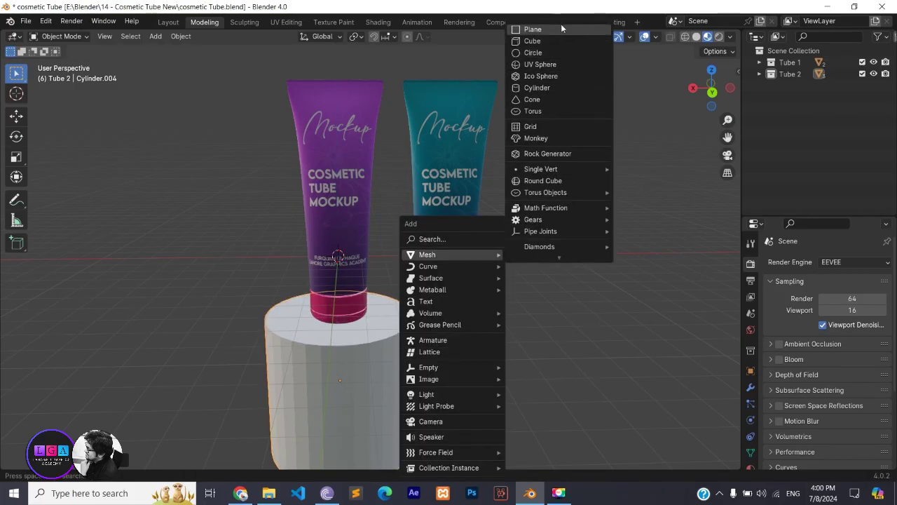
pyautogui.click(561, 29)
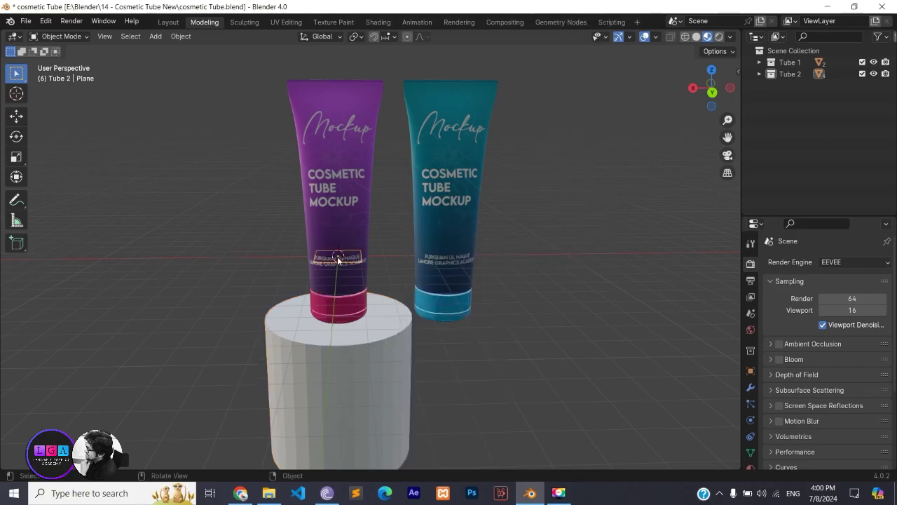
pyautogui.press('s')
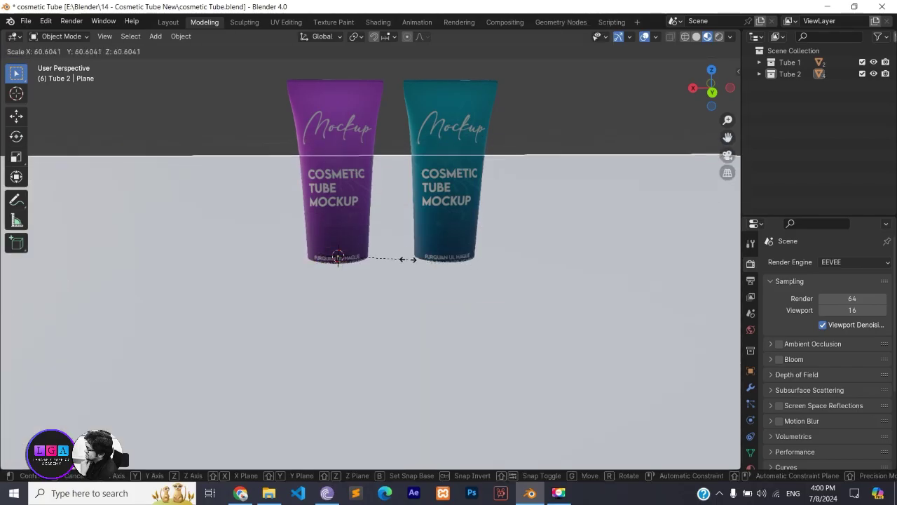
pyautogui.click(409, 262)
pyautogui.press('g')
pyautogui.press('z')
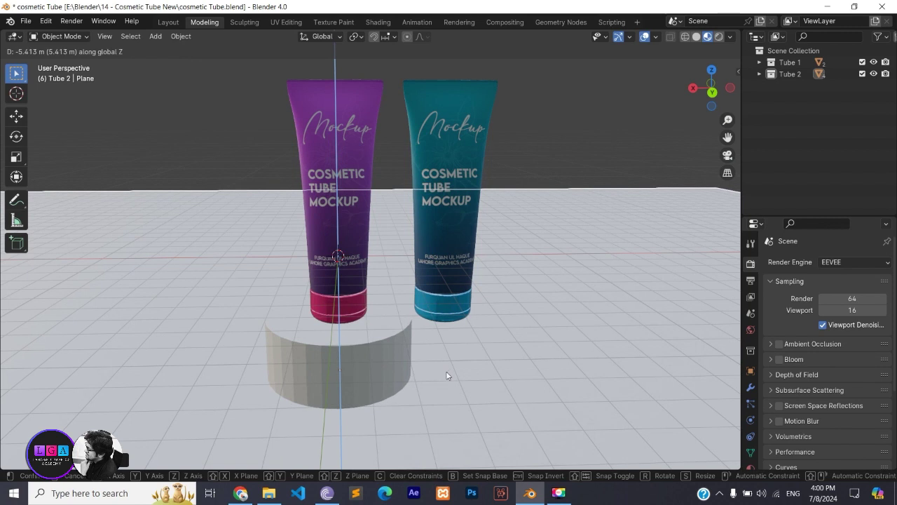
pyautogui.click(455, 377)
# Select the cylinder pedestal and duplicate it.
pyautogui.moveTo(464, 376); pyautogui.dragTo(447, 296, button='middle')
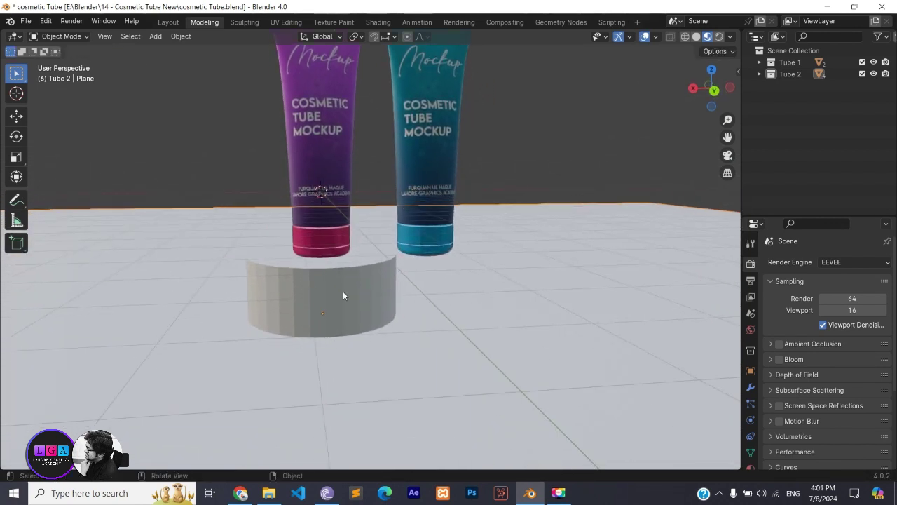
pyautogui.click(349, 318)
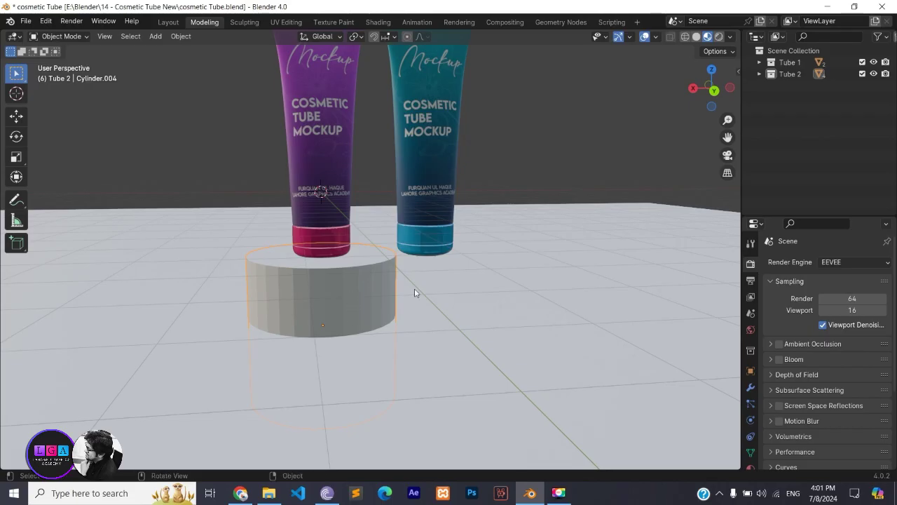
pyautogui.moveTo(414, 288); pyautogui.dragTo(396, 286, button='middle')
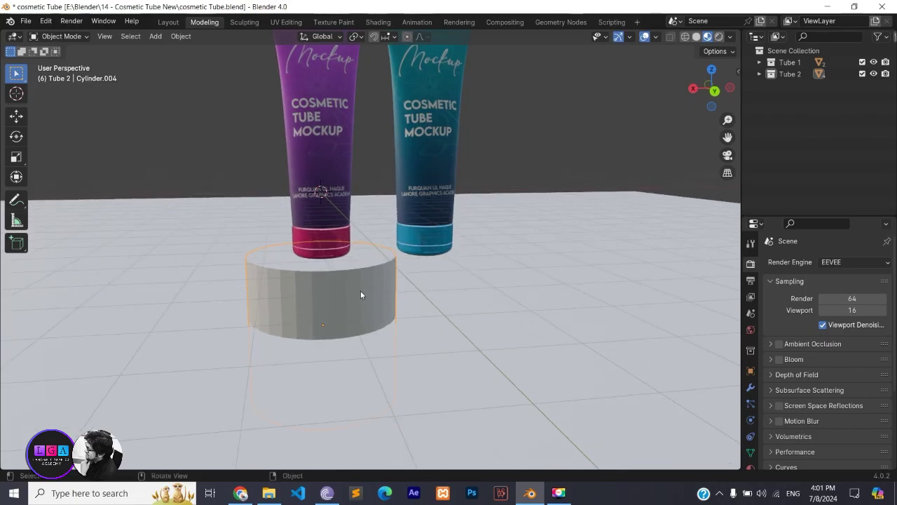
pyautogui.hotkey('shift', 'd')
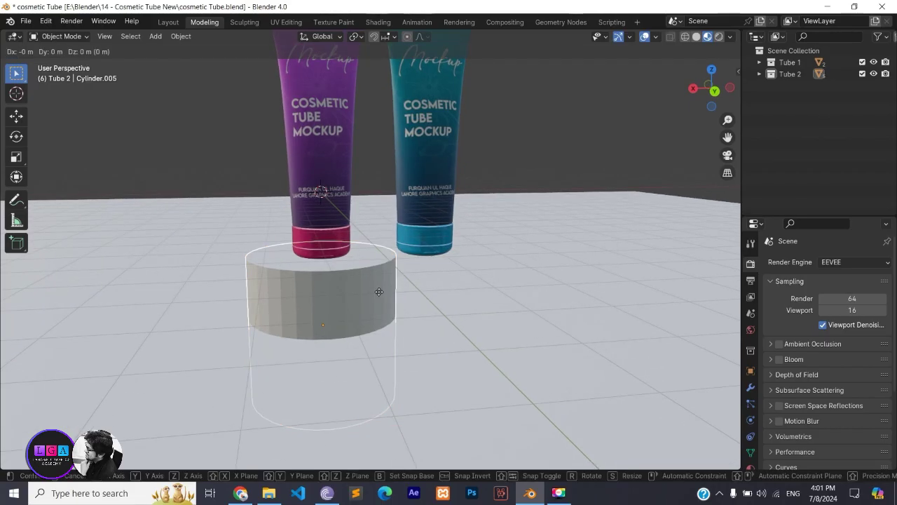
# Widen the duplicate cylinder and lower it beneath the pedestal as a bottom tier.
pyautogui.click(393, 316)
pyautogui.press('s')
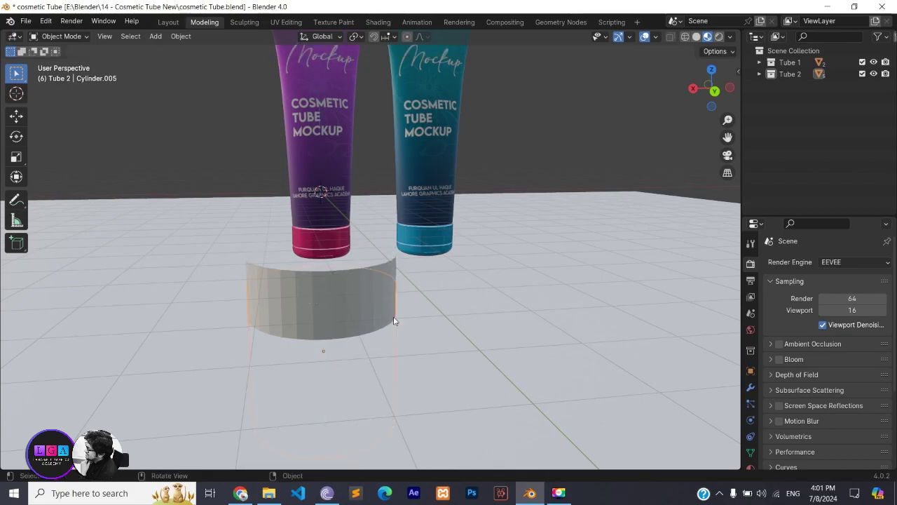
pyautogui.click(461, 325)
pyautogui.press('g')
pyautogui.press('z')
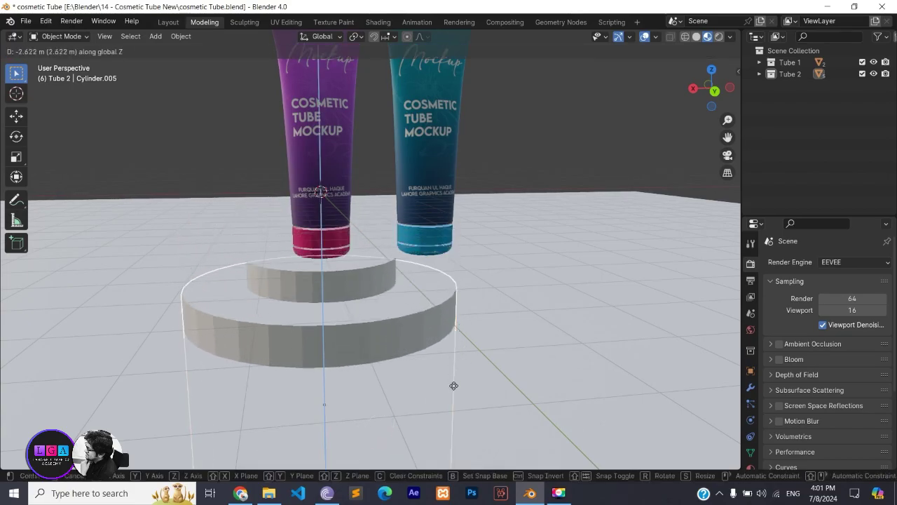
pyautogui.click(452, 384)
# Orbit to look down on the stand and add the upper pedestal and floor to the selection.
pyautogui.moveTo(452, 379); pyautogui.dragTo(449, 375, button='middle')
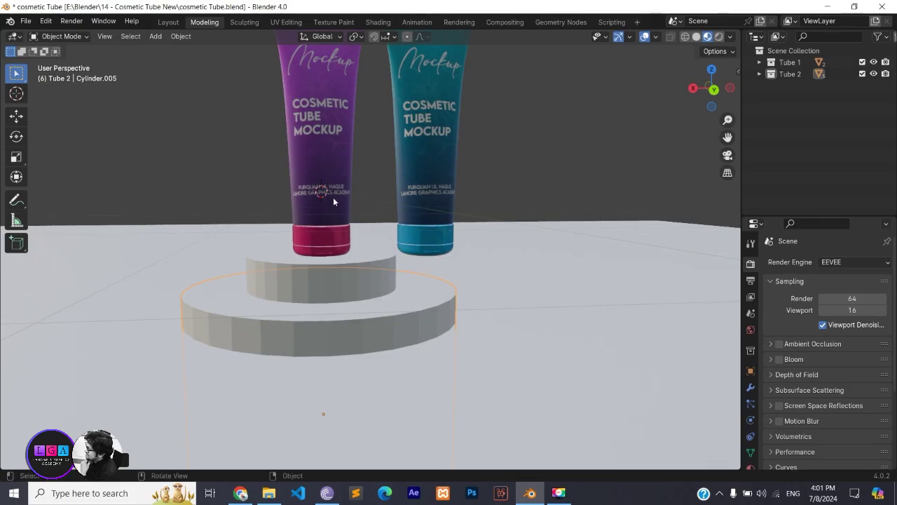
pyautogui.moveTo(445, 203)
pyautogui.mouseDown(button='middle')
pyautogui.moveTo(433, 278)
pyautogui.moveTo(377, 260)
pyautogui.mouseUp(button='middle')
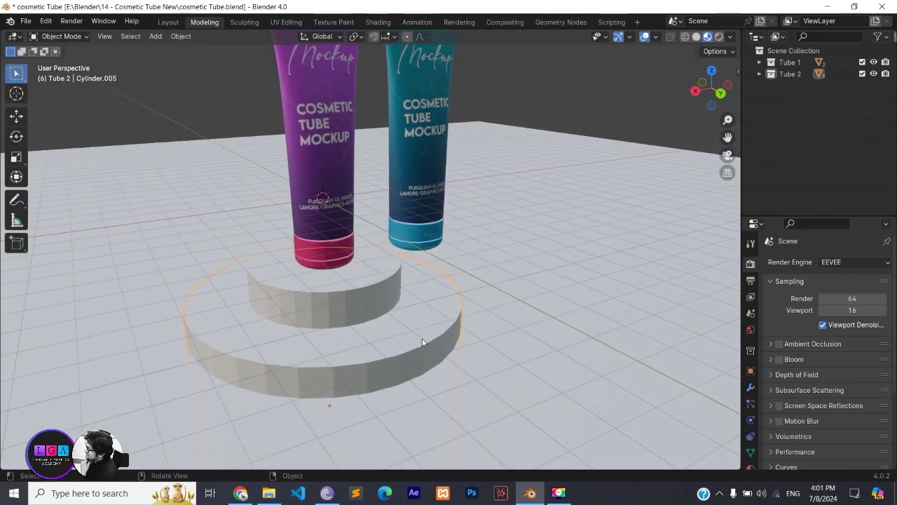
pyautogui.moveTo(422, 338)
pyautogui.mouseDown(button='middle')
pyautogui.moveTo(354, 313)
pyautogui.moveTo(399, 305)
pyautogui.mouseUp(button='middle')
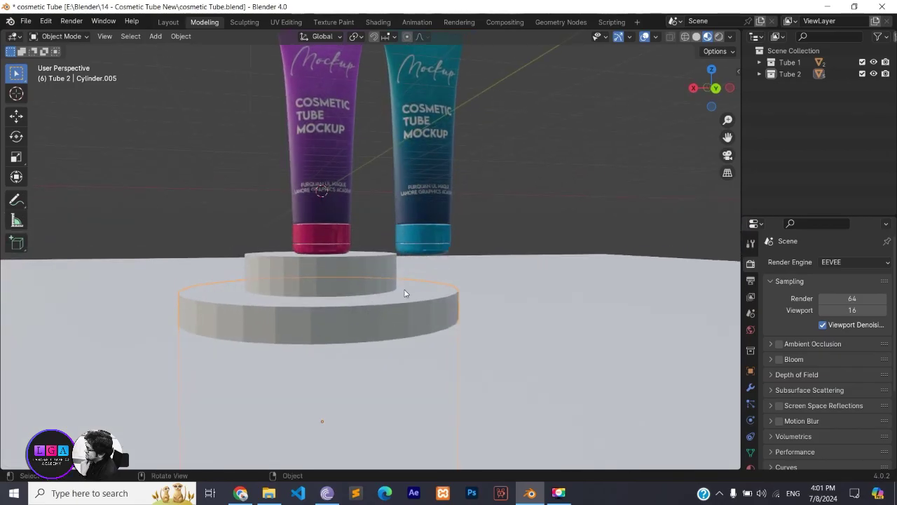
pyautogui.moveTo(448, 361)
pyautogui.mouseDown(button='middle')
pyautogui.moveTo(424, 387)
pyautogui.moveTo(445, 359)
pyautogui.mouseUp(button='middle')
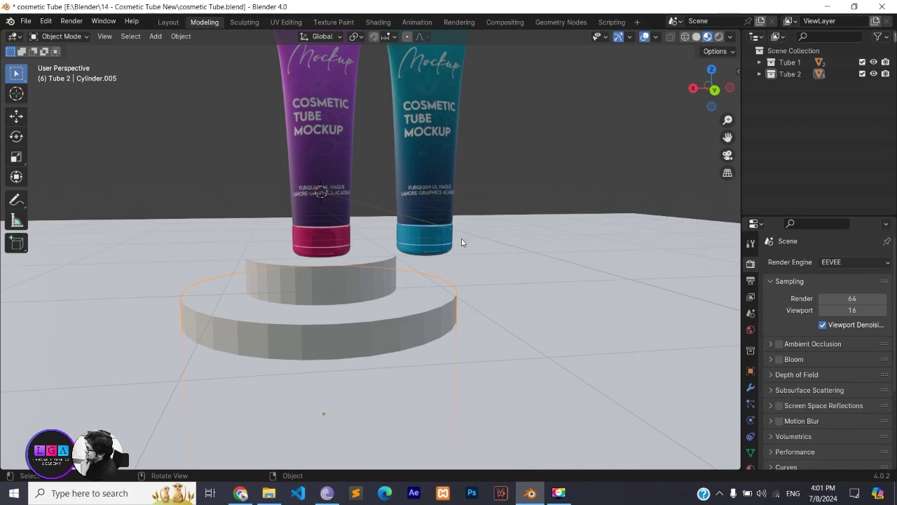
pyautogui.moveTo(461, 241)
pyautogui.mouseDown(button='middle')
pyautogui.moveTo(394, 282)
pyautogui.moveTo(415, 315)
pyautogui.mouseUp(button='middle')
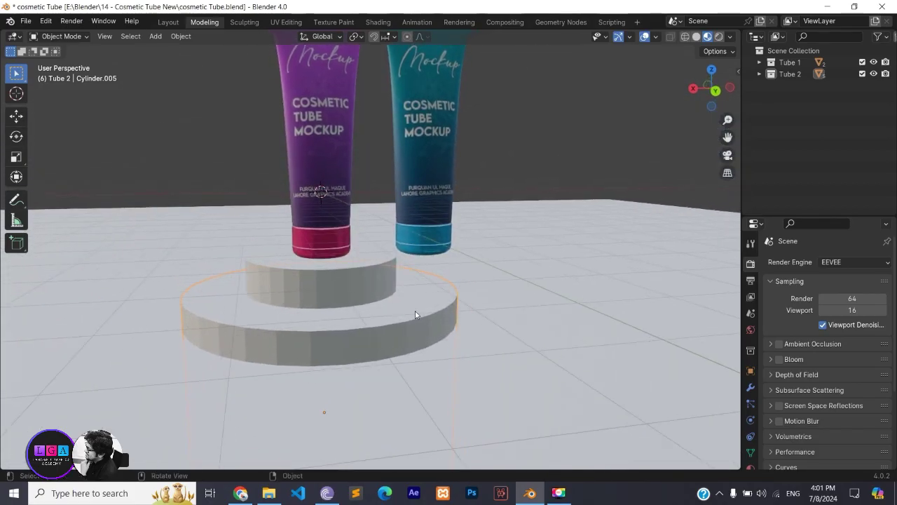
pyautogui.keyDown('shift'); pyautogui.click(361, 268); pyautogui.keyUp('shift')
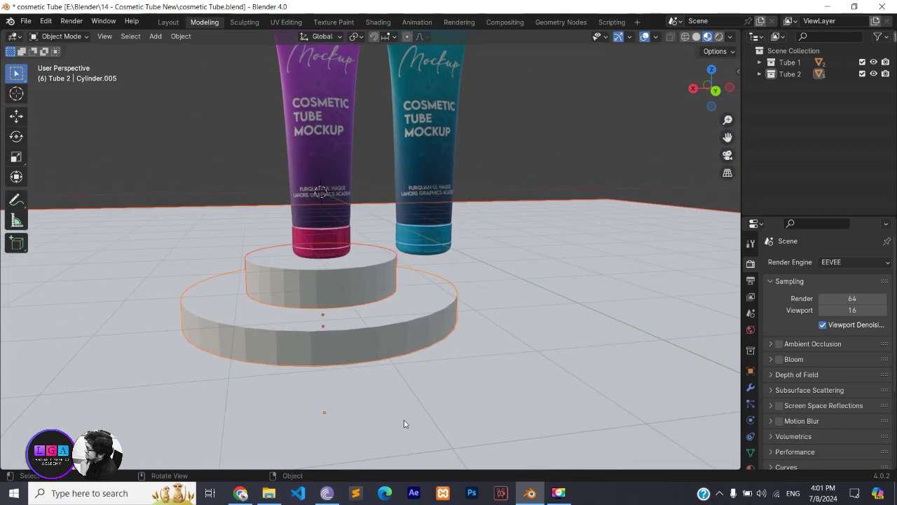
# Delete both pedestal cylinders and the floor plane, then zoom in on the two tubes.
pyautogui.press('Delete')
pyautogui.moveTo(404, 420)
pyautogui.keyDown('ctrl'); pyautogui.mouseDown(button='middle')
pyautogui.moveTo(439, 147)
pyautogui.moveTo(460, 169)
pyautogui.mouseUp(button='middle'); pyautogui.keyUp('ctrl')
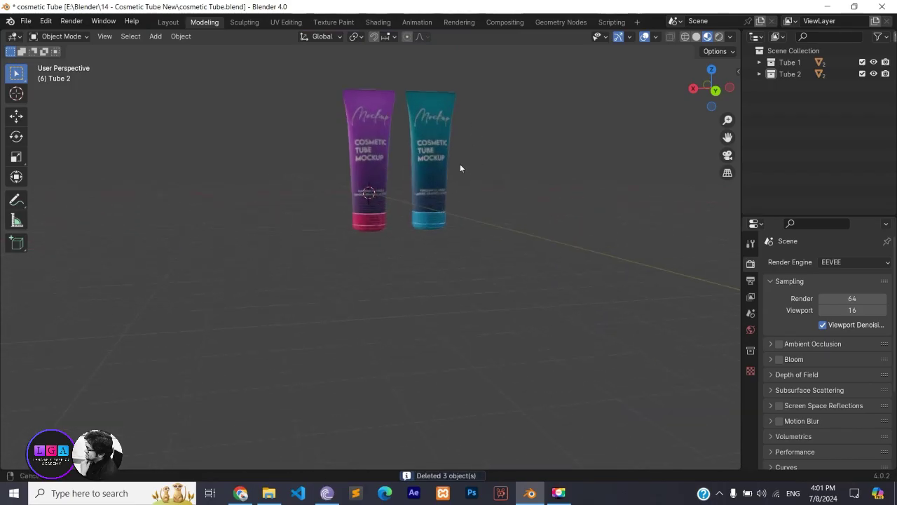
pyautogui.scroll(1, 460, 168)
pyautogui.scroll(2, 440, 198)
pyautogui.scroll(2, 443, 175)
pyautogui.scroll(2, 444, 197)
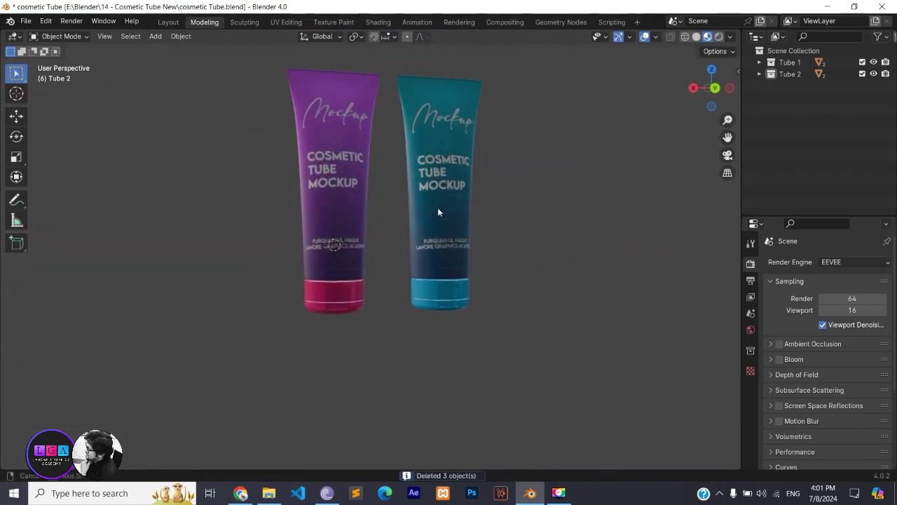
pyautogui.moveTo(437, 208); pyautogui.dragTo(434, 215, button='middle')
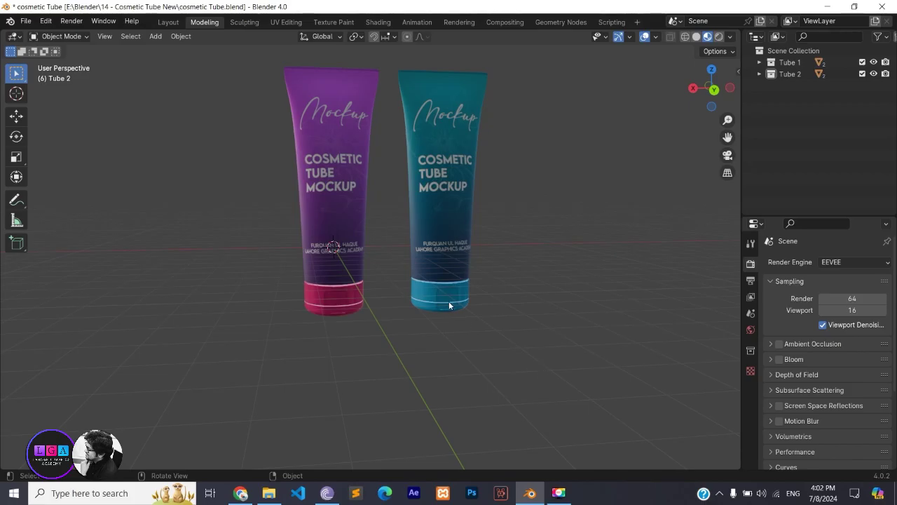
pyautogui.moveTo(449, 303)
pyautogui.mouseDown(button='middle')
pyautogui.moveTo(454, 316)
pyautogui.moveTo(437, 299)
pyautogui.mouseUp(button='middle')
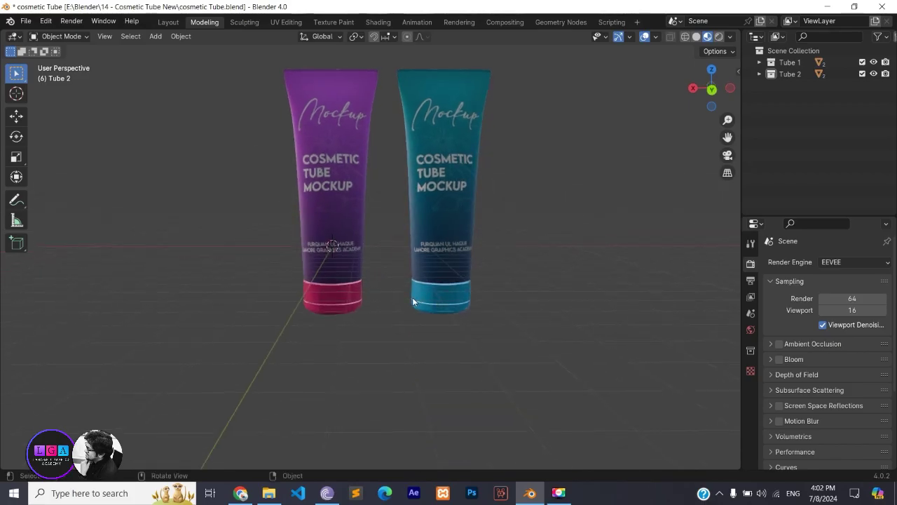
# Add a plane and stand it upright with a 90° X rotation, viewed side-on.
pyautogui.hotkey('shift', 'a')
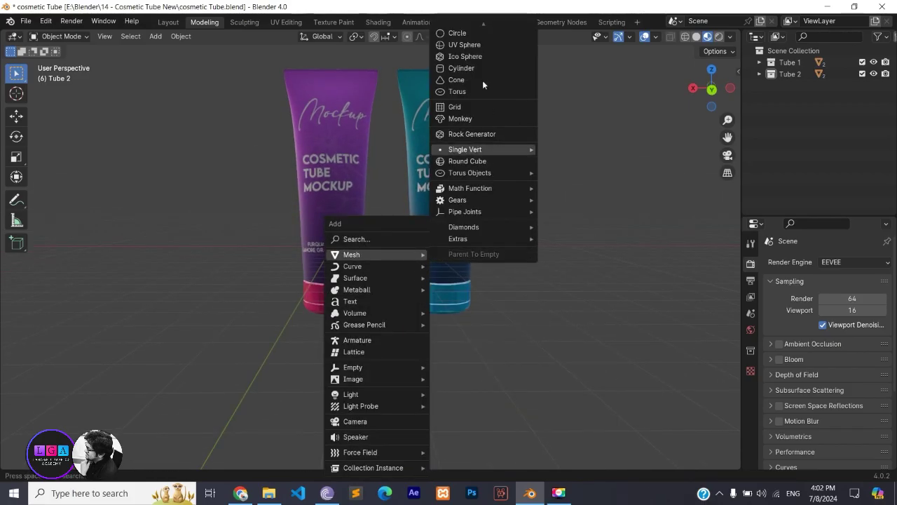
pyautogui.click(478, 30)
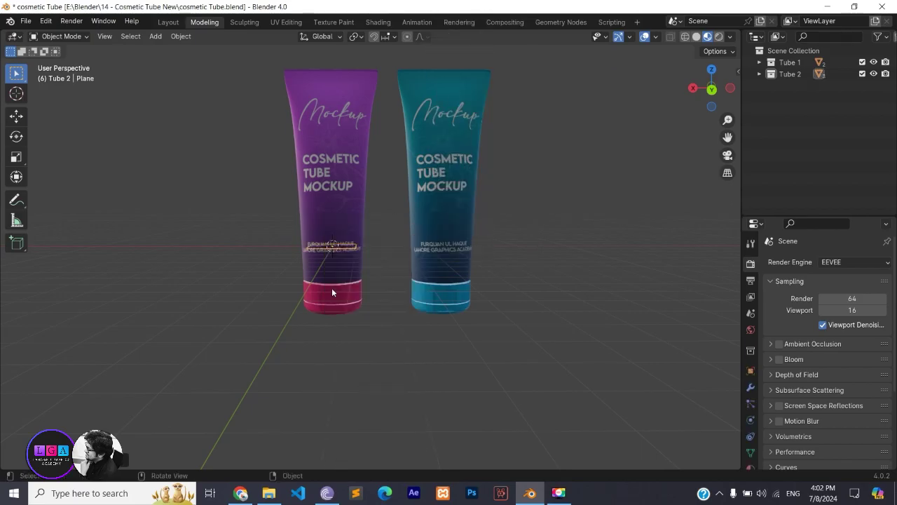
pyautogui.moveTo(396, 290); pyautogui.dragTo(450, 278, button='middle')
pyautogui.write('r')
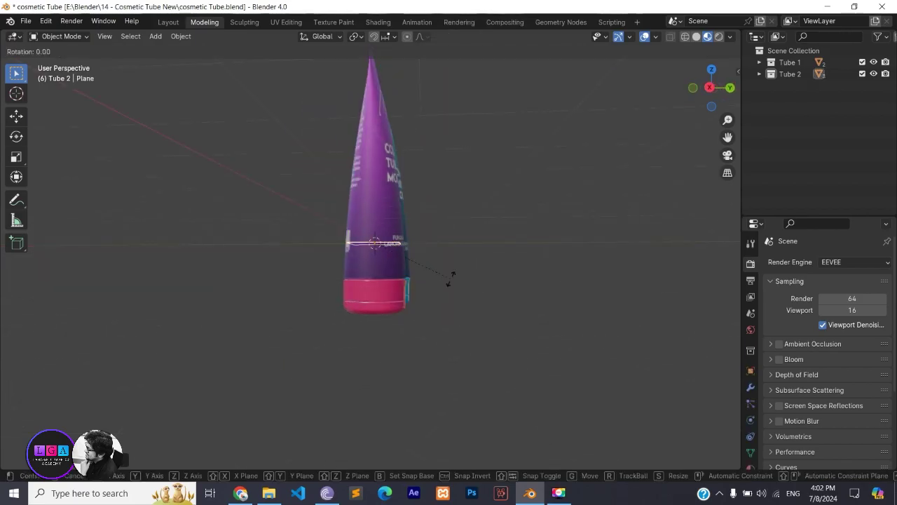
pyautogui.write('x90')
pyautogui.press('Return')
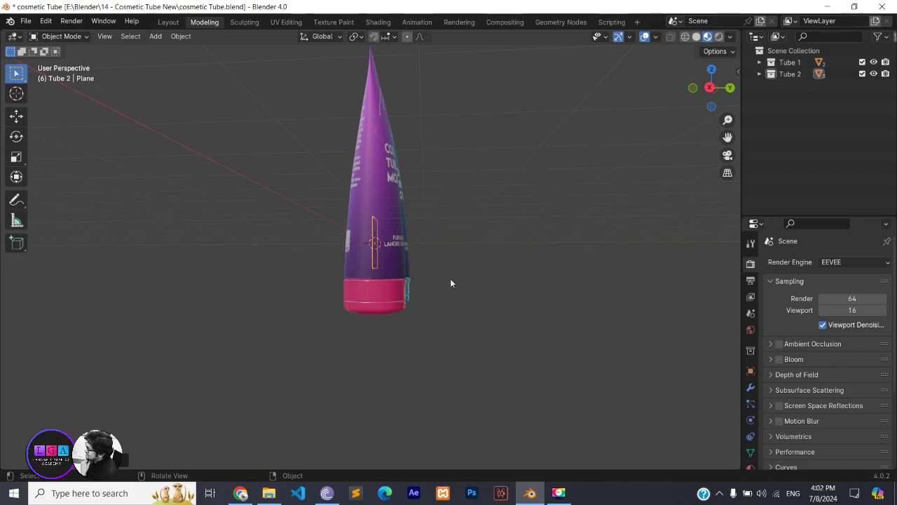
pyautogui.press('KP_3')
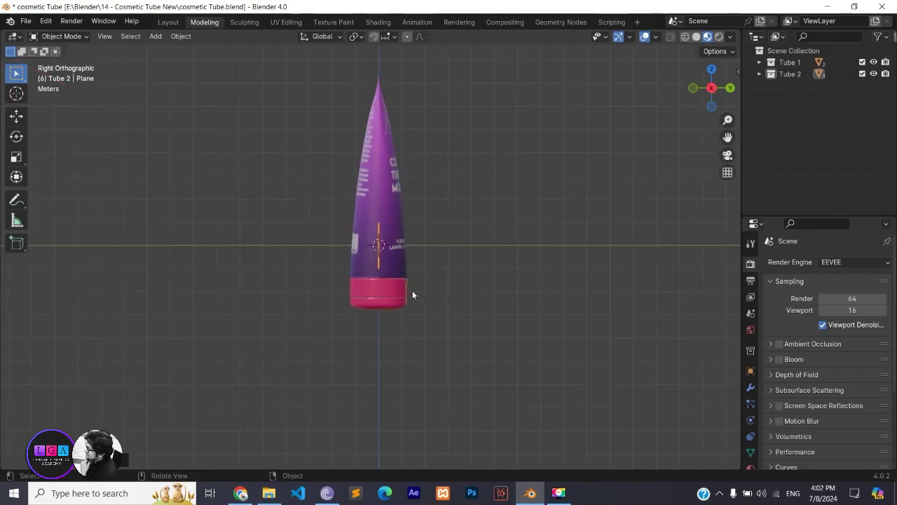
# Scale the backdrop plane up, push it back along Y, and tilt it about -6.6° on X.
pyautogui.press('s')
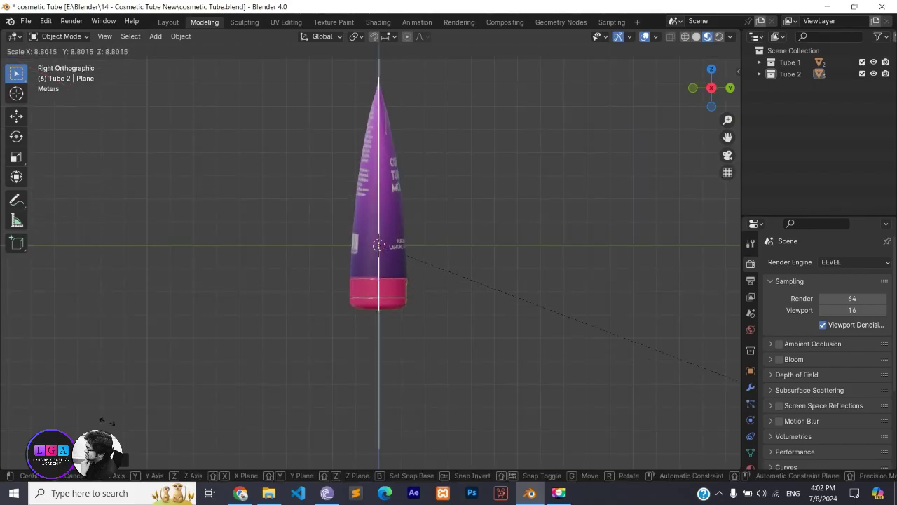
pyautogui.click(1, 276)
pyautogui.press('s')
pyautogui.click(457, 330)
pyautogui.press('g')
pyautogui.press('y')
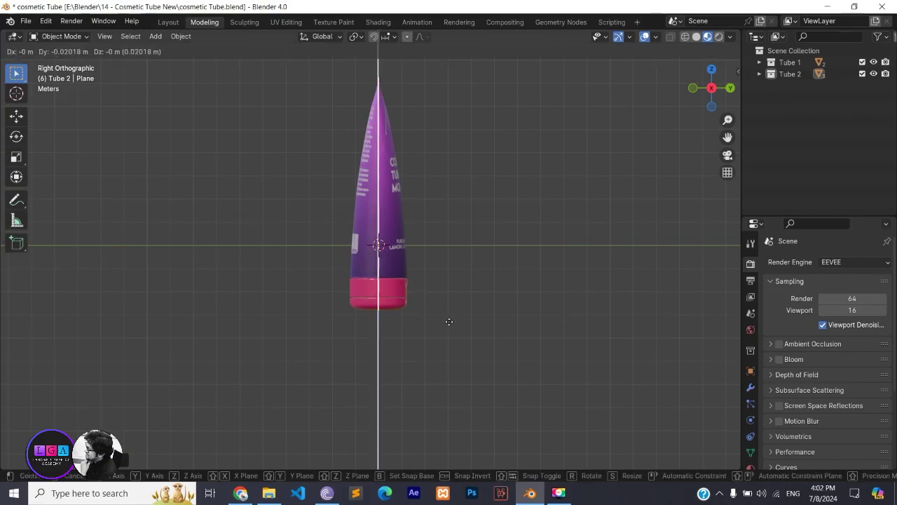
pyautogui.click(420, 322)
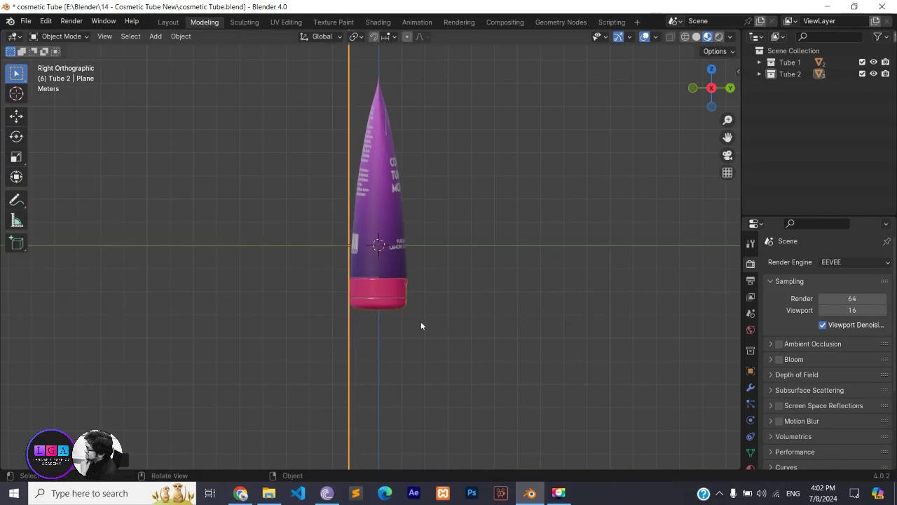
pyautogui.press('r')
pyautogui.press('x')
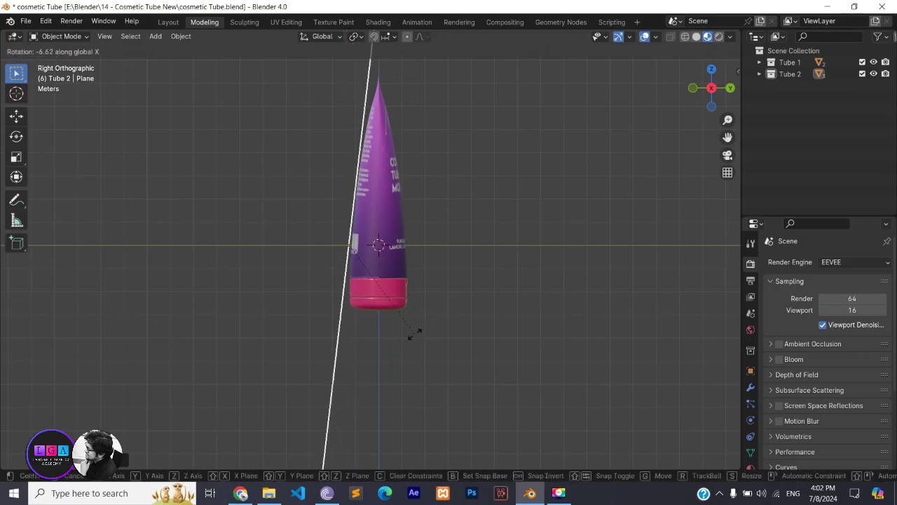
pyautogui.click(414, 336)
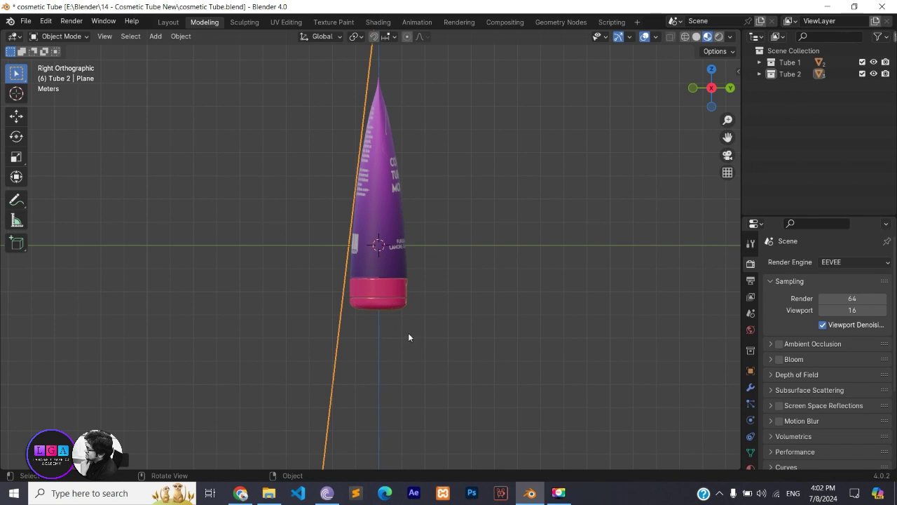
pyautogui.moveTo(420, 328)
pyautogui.mouseDown(button='middle')
pyautogui.moveTo(447, 299)
pyautogui.moveTo(535, 305)
pyautogui.moveTo(363, 287)
pyautogui.mouseUp(button='middle')
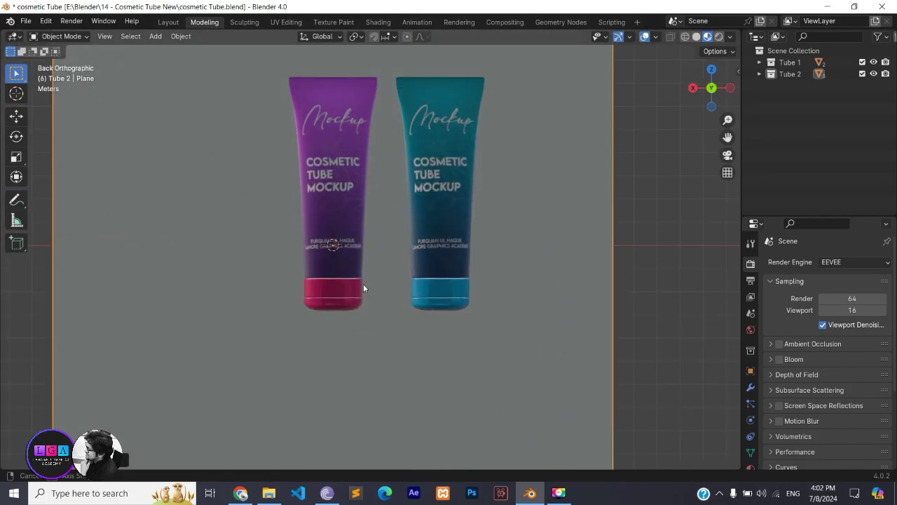
# Add an area light, move it along Y, and rotate it 90° about Y.
pyautogui.hotkey('shift', 'a')
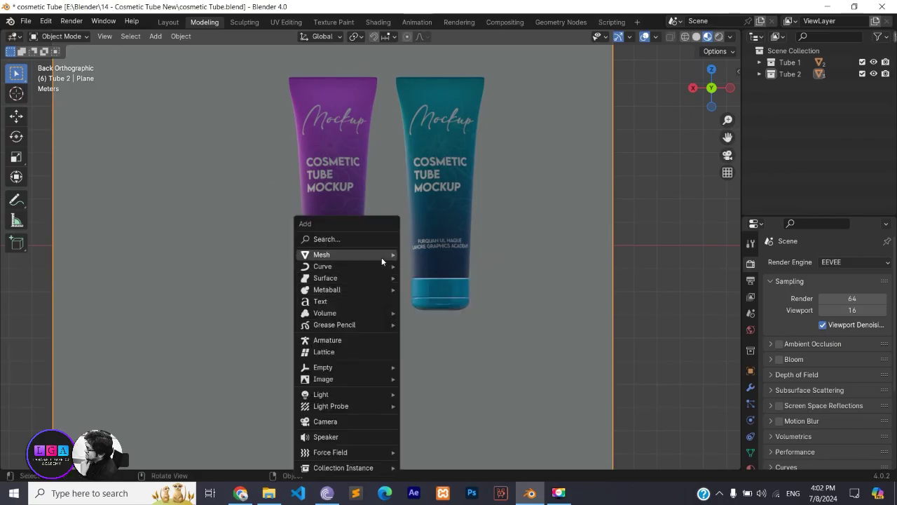
pyautogui.moveTo(321, 394)
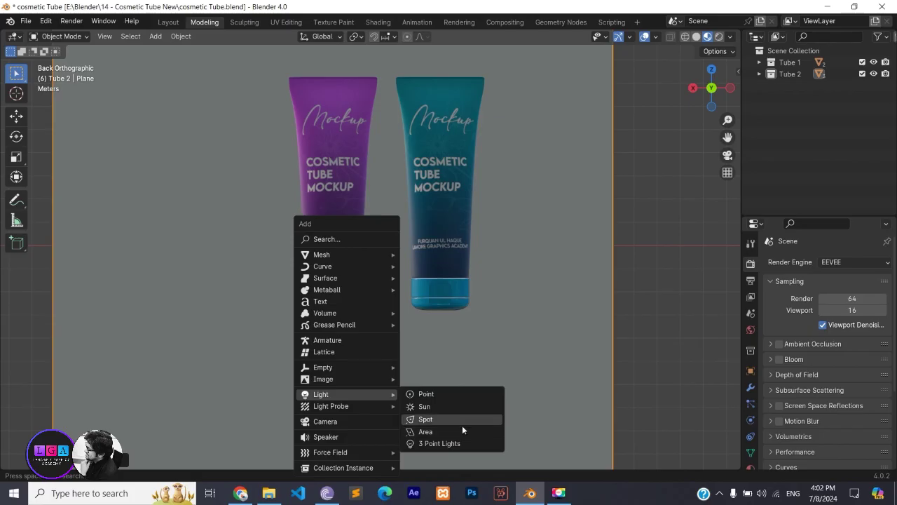
pyautogui.click(462, 430)
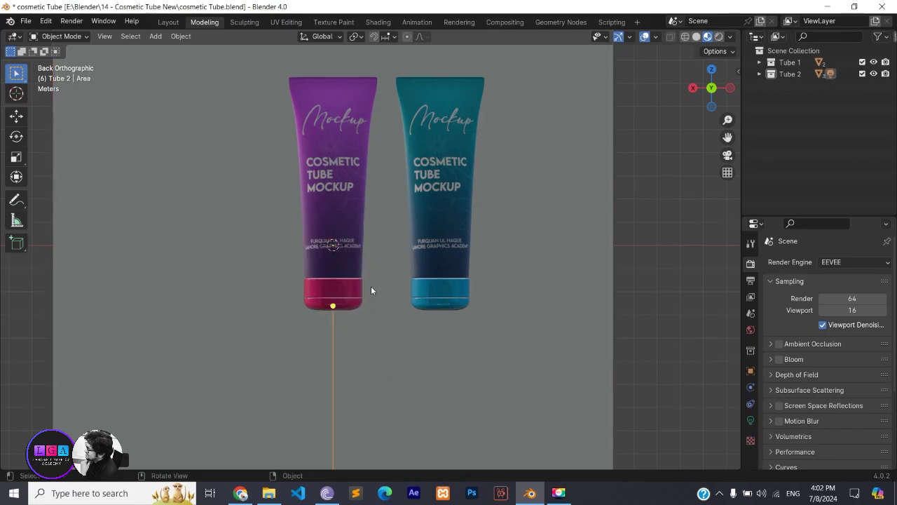
pyautogui.press('g')
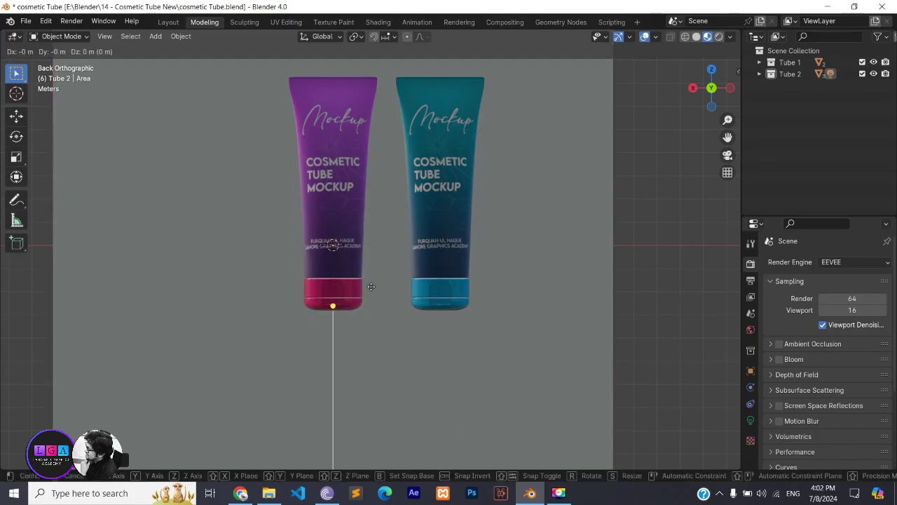
pyautogui.press('Escape')
pyautogui.moveTo(391, 296)
pyautogui.mouseDown(button='middle')
pyautogui.moveTo(427, 311)
pyautogui.moveTo(449, 283)
pyautogui.mouseUp(button='middle')
pyautogui.press('g')
pyautogui.press('y')
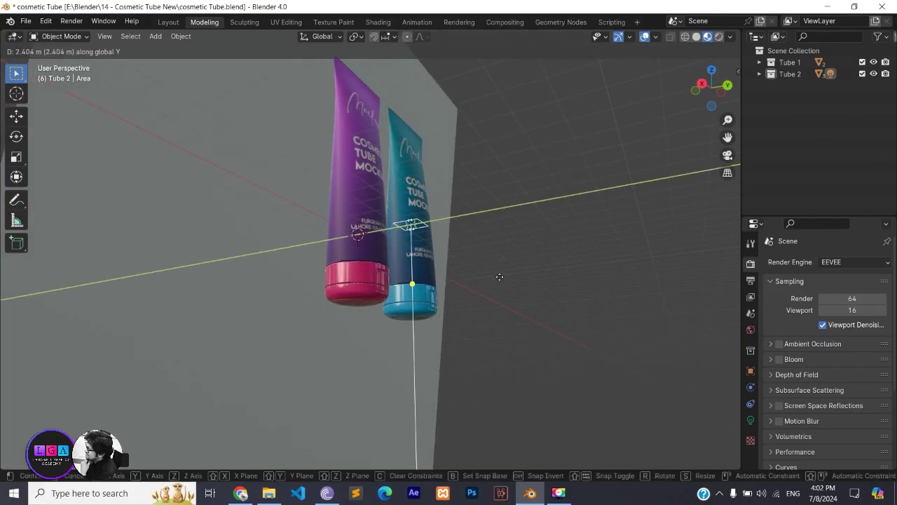
pyautogui.click(499, 277)
pyautogui.press('r')
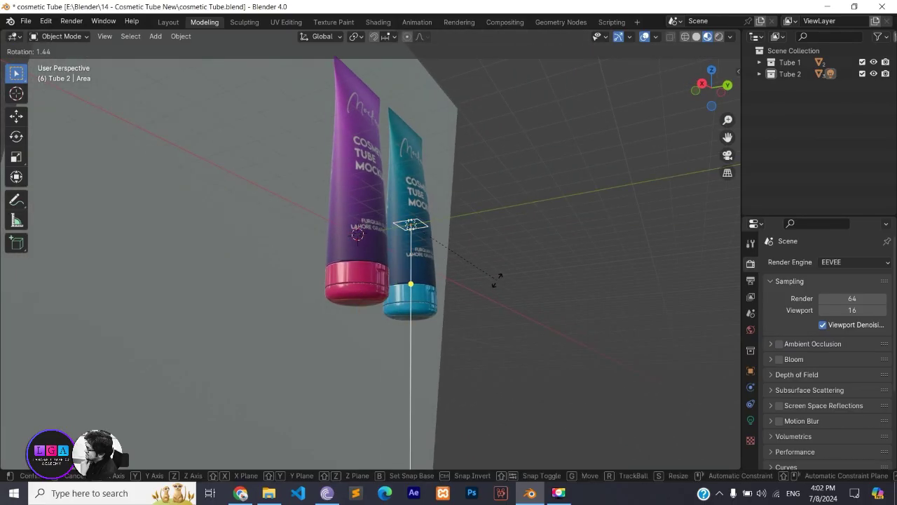
pyautogui.write('y')
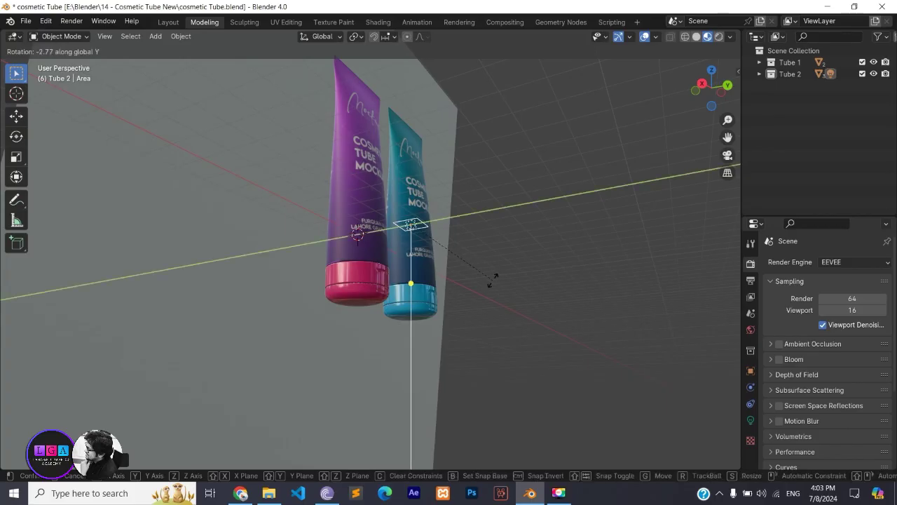
pyautogui.write('90')
pyautogui.press('Return')
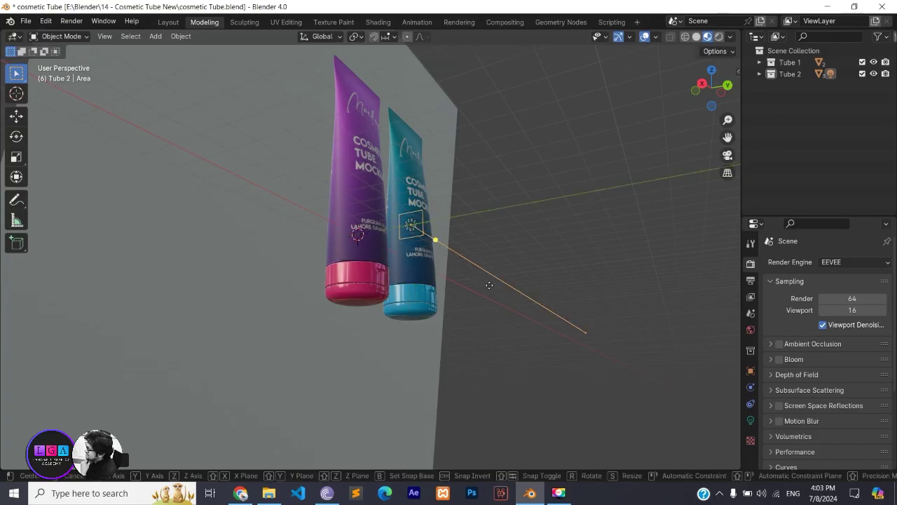
# Move the light left along X and enlarge it.
pyautogui.press('g')
pyautogui.press('x')
pyautogui.click(227, 271)
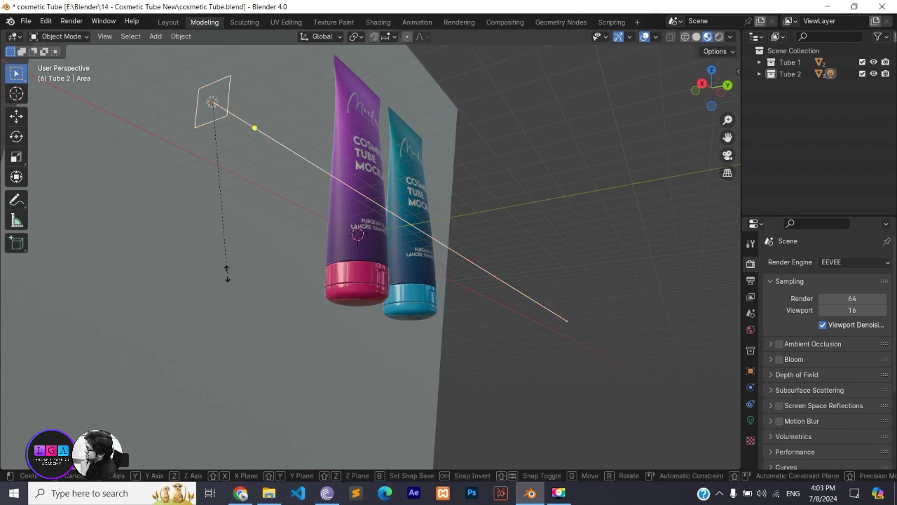
pyautogui.press('s')
pyautogui.click(126, 302)
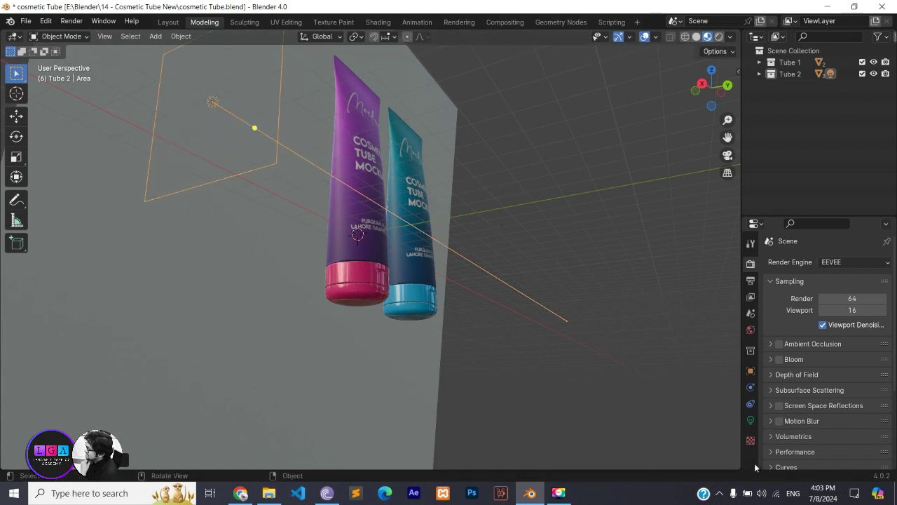
# Set the area light's power to 8000 W.
pyautogui.click(750, 420)
pyautogui.doubleClick(850, 341)
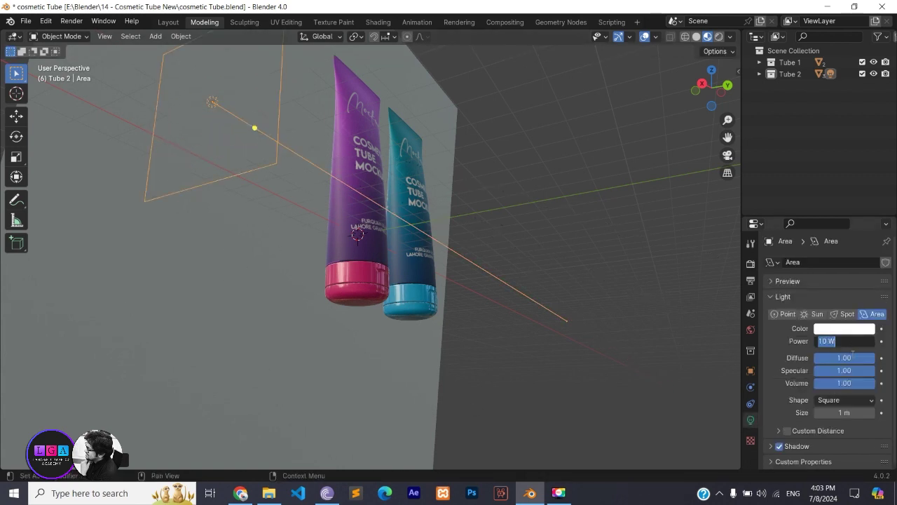
pyautogui.write('8000')
pyautogui.press('Return')
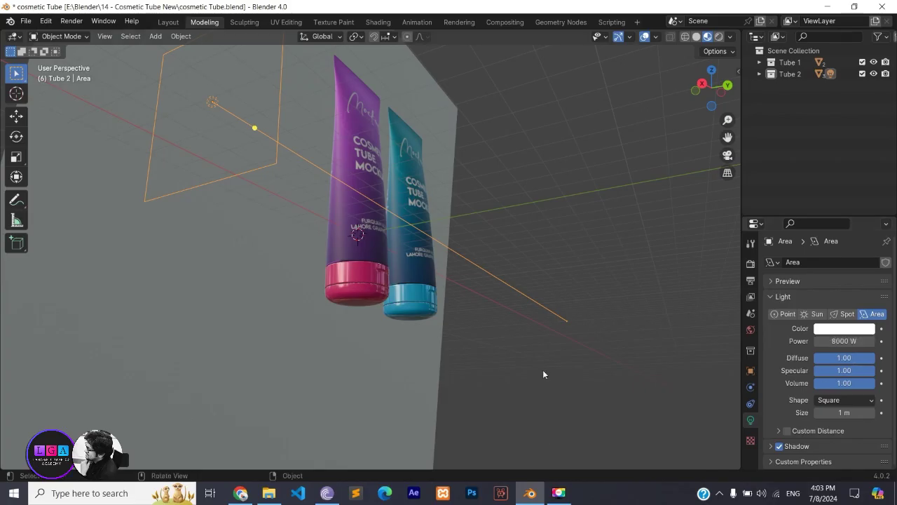
# Raise the area light 2.24 m along Z.
pyautogui.keyDown('alt'); pyautogui.moveTo(543, 374); pyautogui.dragTo(443, 207, button='middle'); pyautogui.keyUp('alt')
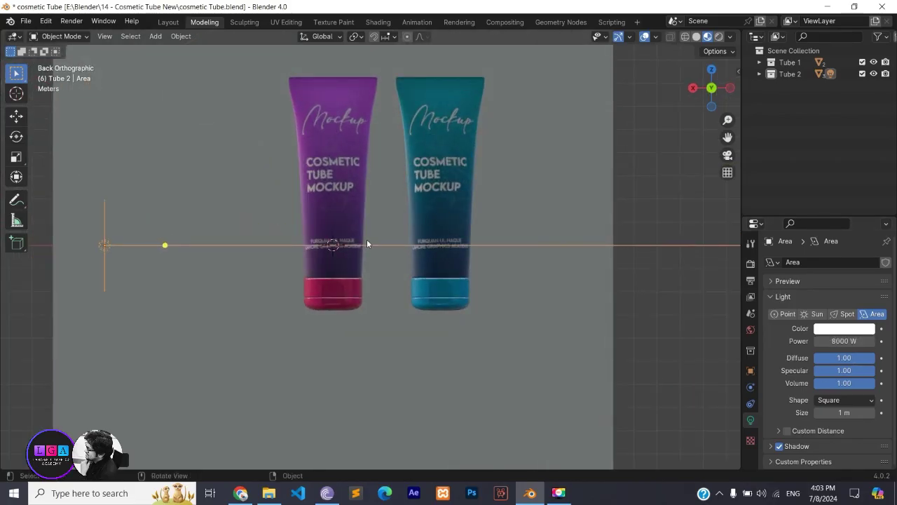
pyautogui.press('g')
pyautogui.press('z')
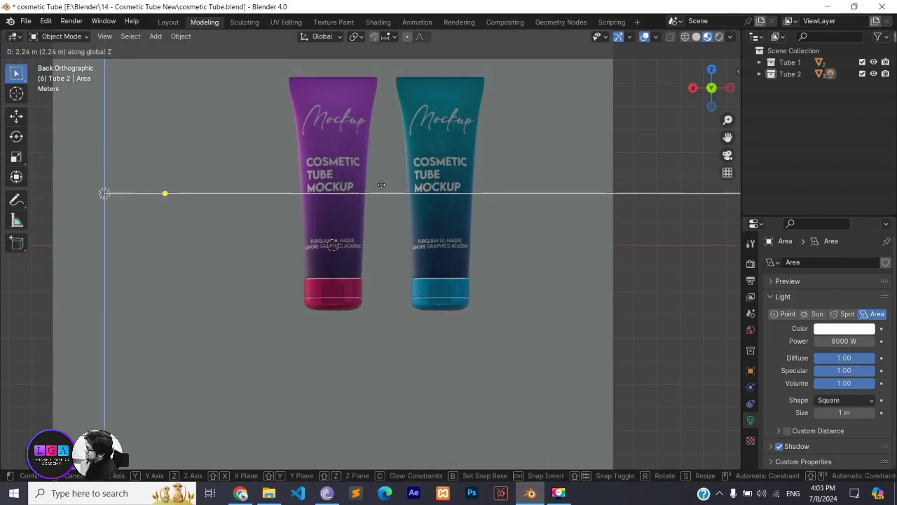
pyautogui.click(382, 184)
pyautogui.moveTo(441, 162)
pyautogui.keyDown('shift'); pyautogui.mouseDown(button='middle')
pyautogui.moveTo(465, 193)
pyautogui.moveTo(455, 210)
pyautogui.mouseUp(button='middle'); pyautogui.keyUp('shift')
# Move the Area light and backdrop Plane out of Tube 2 into the Scene Collection.
pyautogui.click(438, 183)
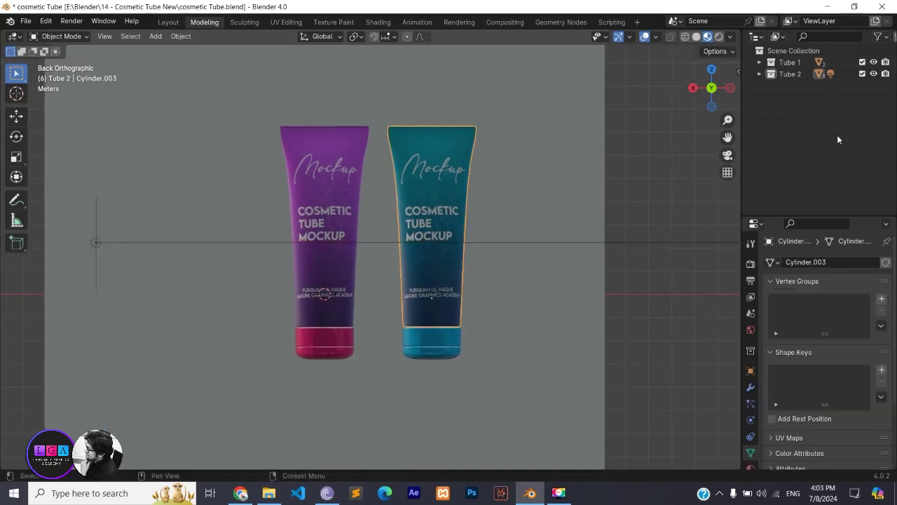
pyautogui.press('.')
pyautogui.click(807, 86)
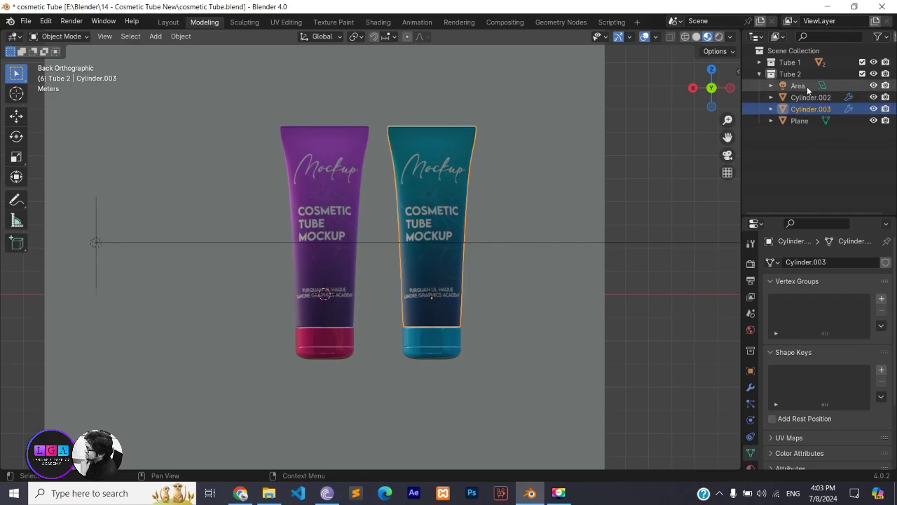
pyautogui.keyDown('ctrl'); pyautogui.click(802, 122); pyautogui.keyUp('ctrl')
pyautogui.moveTo(802, 122); pyautogui.dragTo(792, 51)
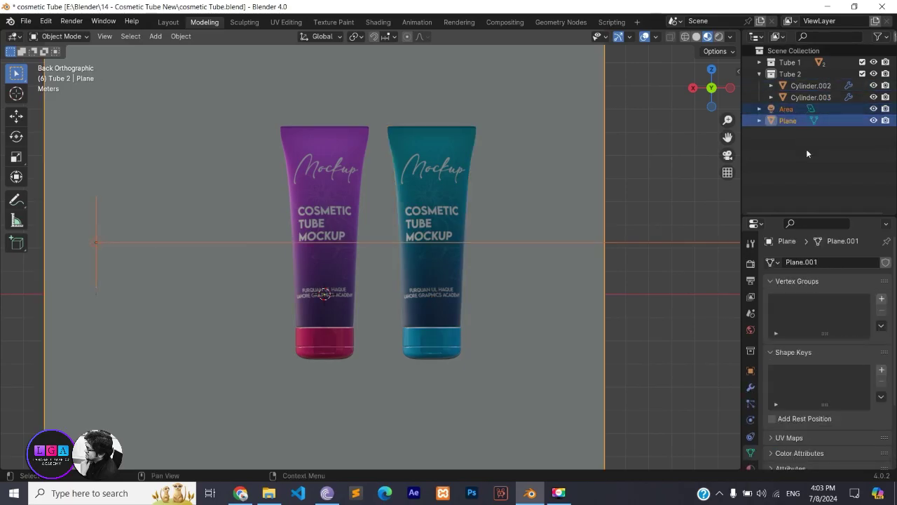
pyautogui.click(794, 109)
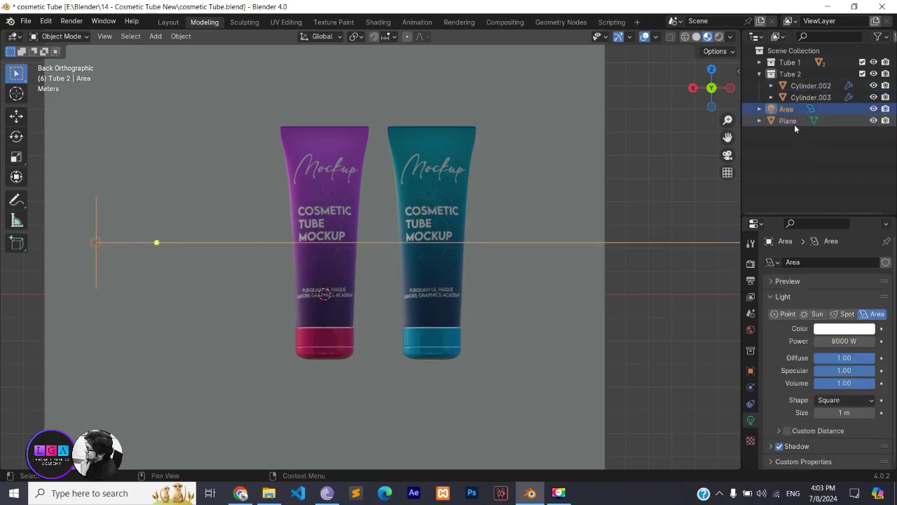
pyautogui.click(795, 121)
pyautogui.click(797, 109)
pyautogui.click(800, 120)
# Tilt the teal tube (Cylinder.002 and Cylinder.003) about 20 degrees, then switch to rendered shading.
pyautogui.click(804, 87)
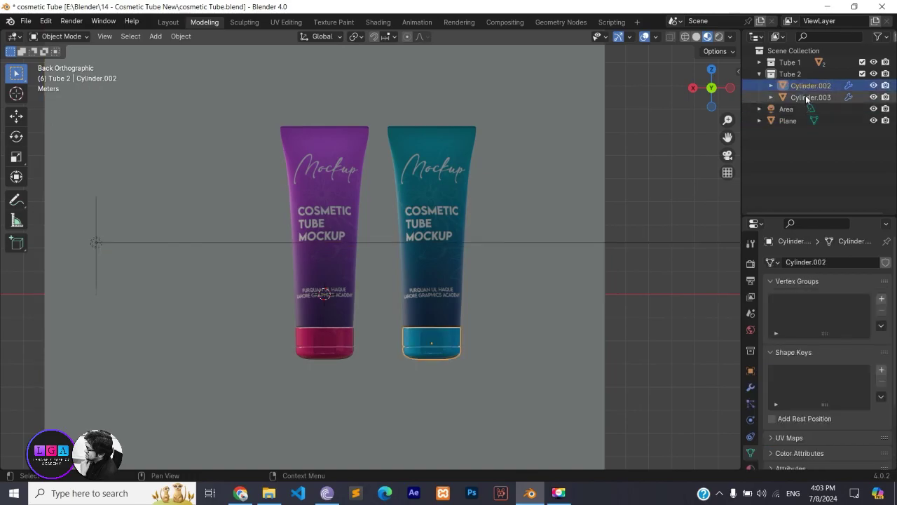
pyautogui.keyDown('shift'); pyautogui.click(806, 97); pyautogui.keyUp('shift')
pyautogui.press('r')
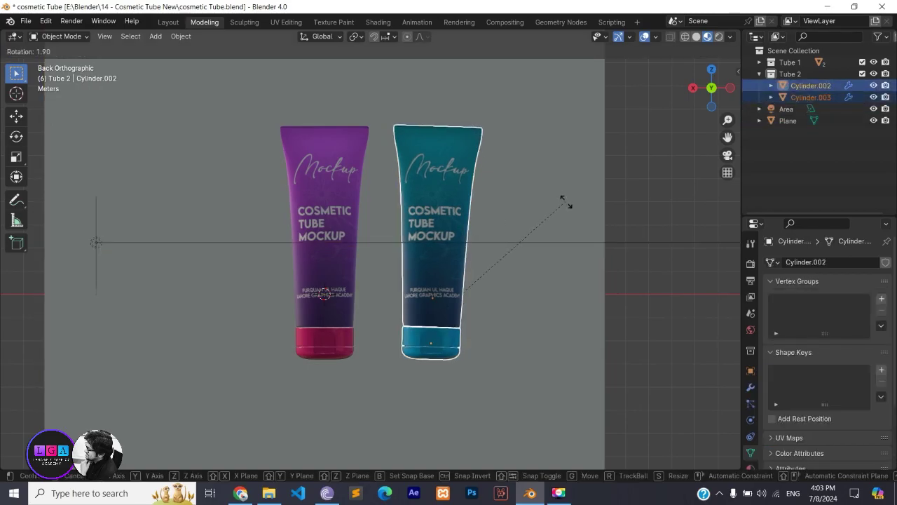
pyautogui.click(594, 245)
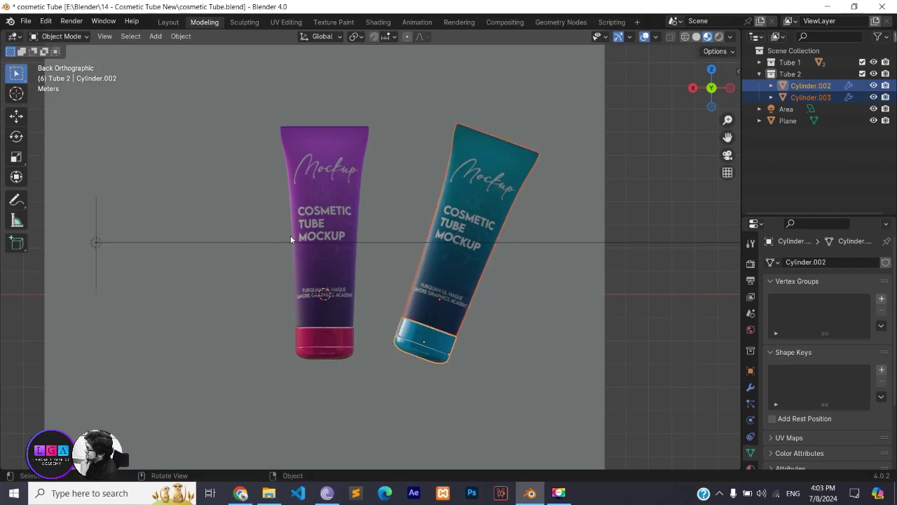
pyautogui.click(718, 36)
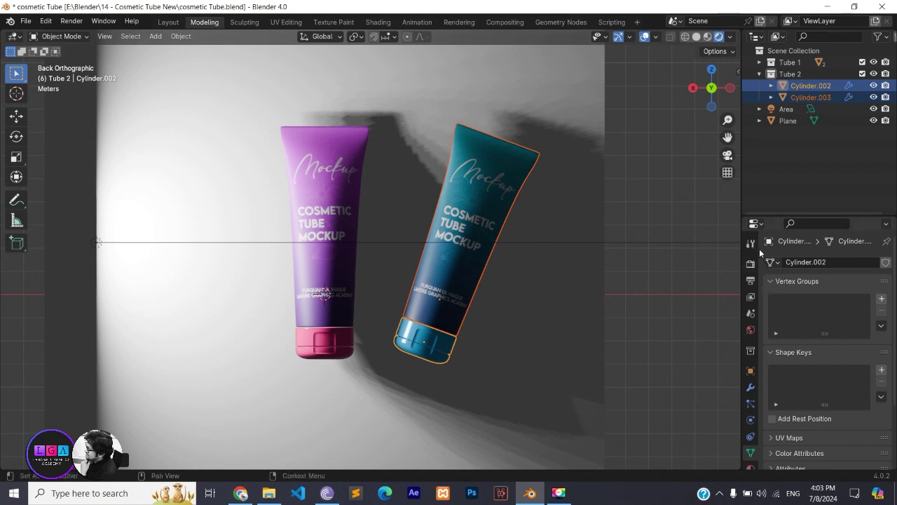
# Set the render engine to Cycles, then select the backdrop Plane and the area light.
pyautogui.click(750, 264)
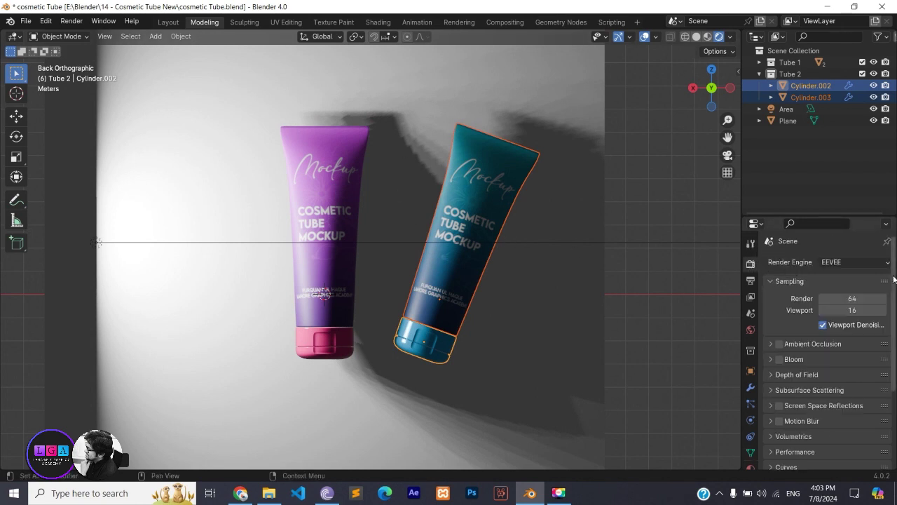
pyautogui.click(876, 263)
pyautogui.click(854, 302)
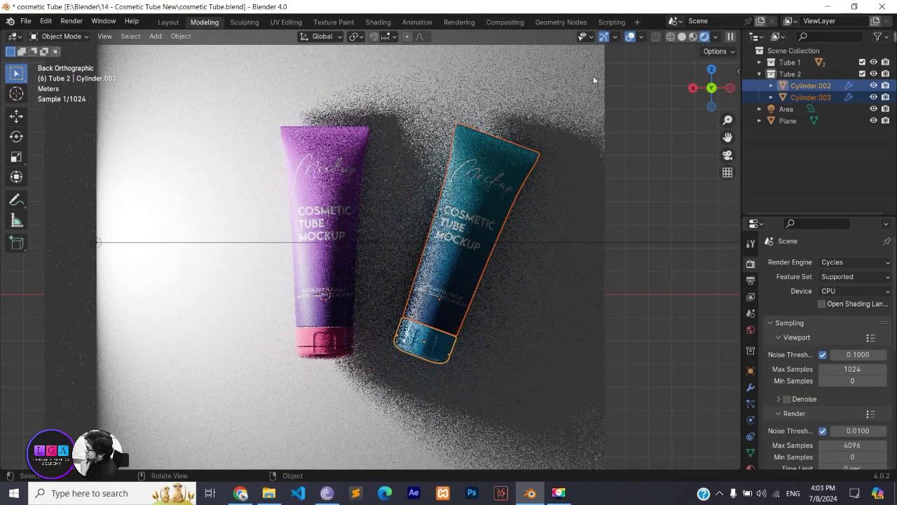
pyautogui.click(590, 90)
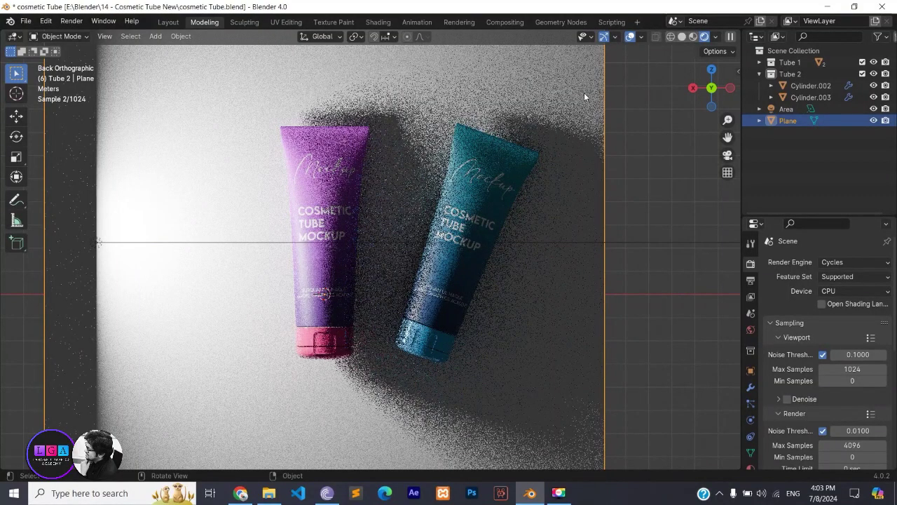
pyautogui.click(788, 109)
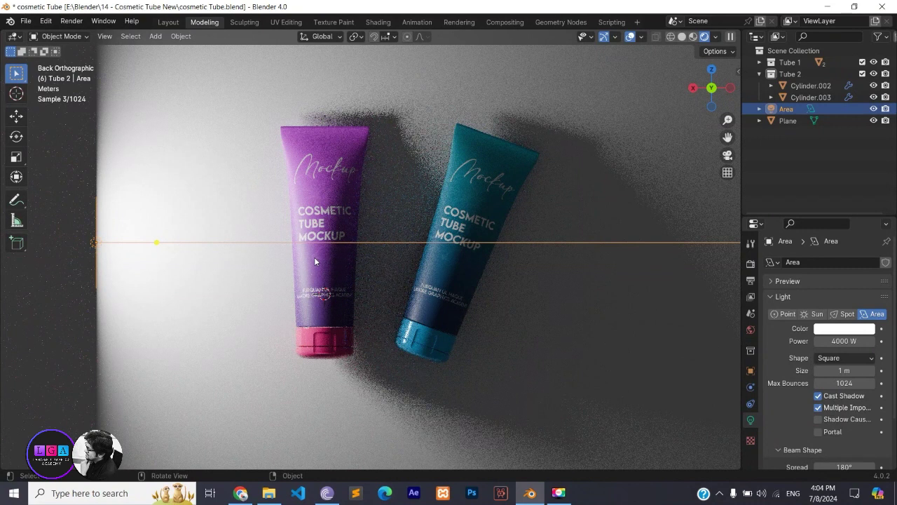
# Undo the last light move, deselect the area light and return the viewport to Solid shading.
pyautogui.hotkey('ctrl', 'z')
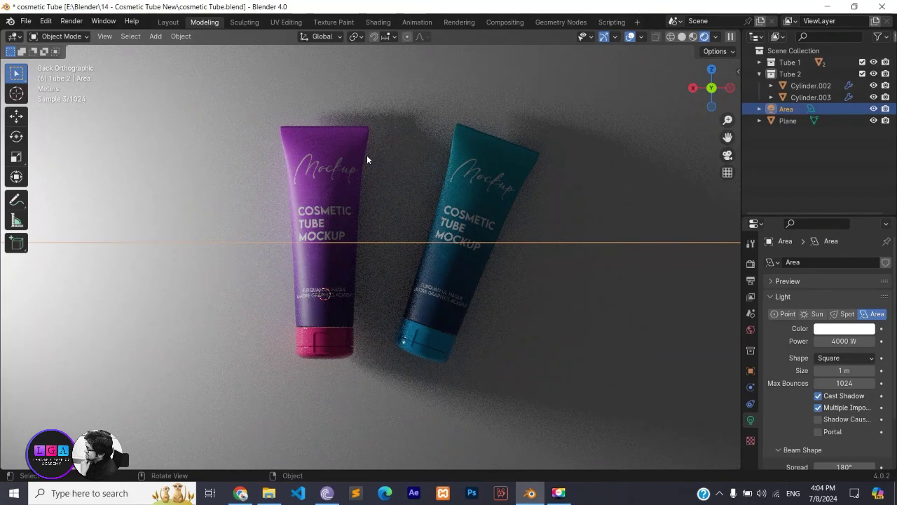
pyautogui.click(366, 155)
pyautogui.hotkey('shift', 'a')
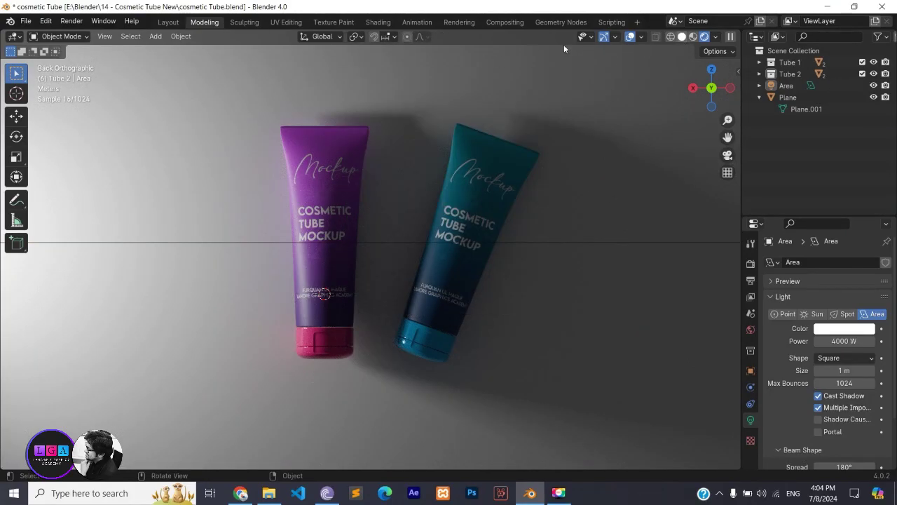
pyautogui.click(682, 37)
# Add a UV sphere, raise it along Z and slide it along X to left of the first tube.
pyautogui.hotkey('shift', 's')
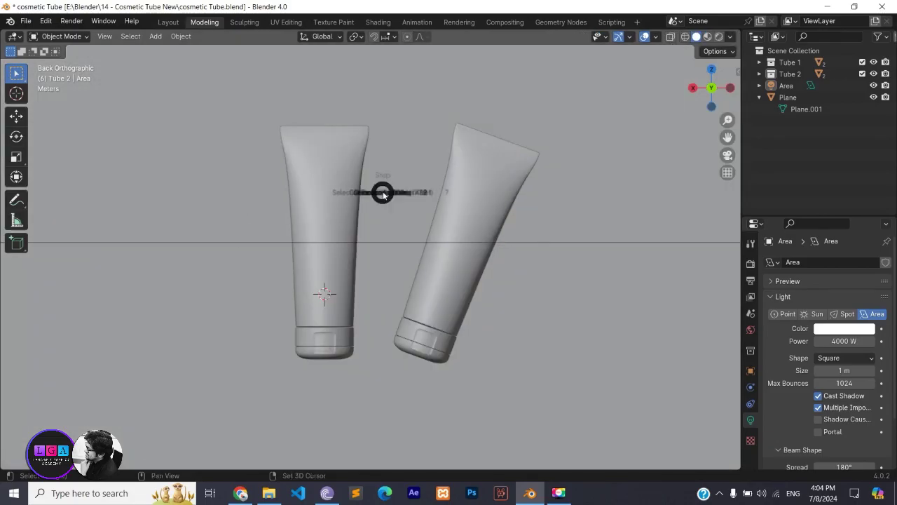
pyautogui.click(595, 203)
pyautogui.hotkey('shift', 'a')
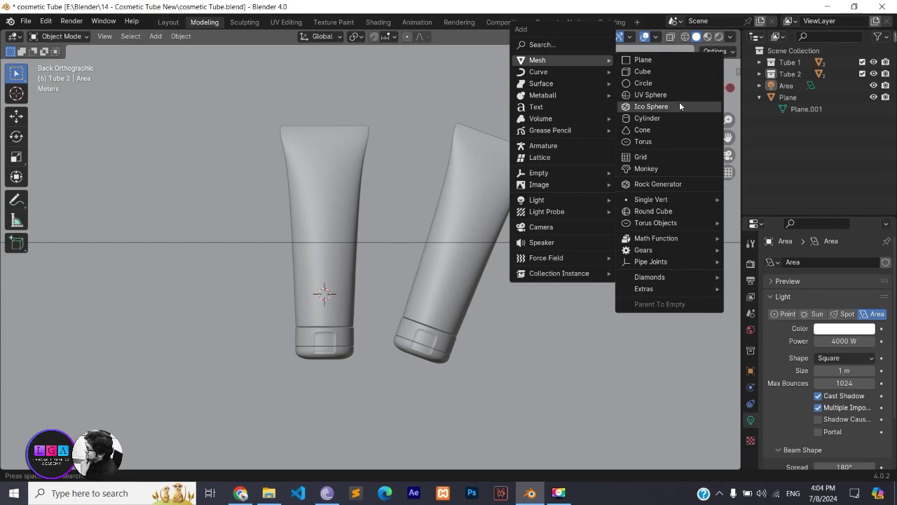
pyautogui.click(679, 96)
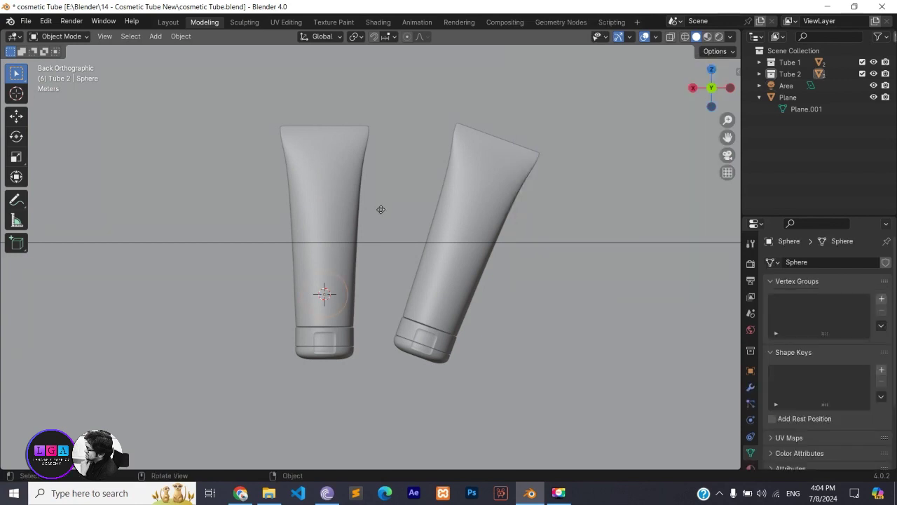
pyautogui.press('g')
pyautogui.press('z')
pyautogui.click(346, 133)
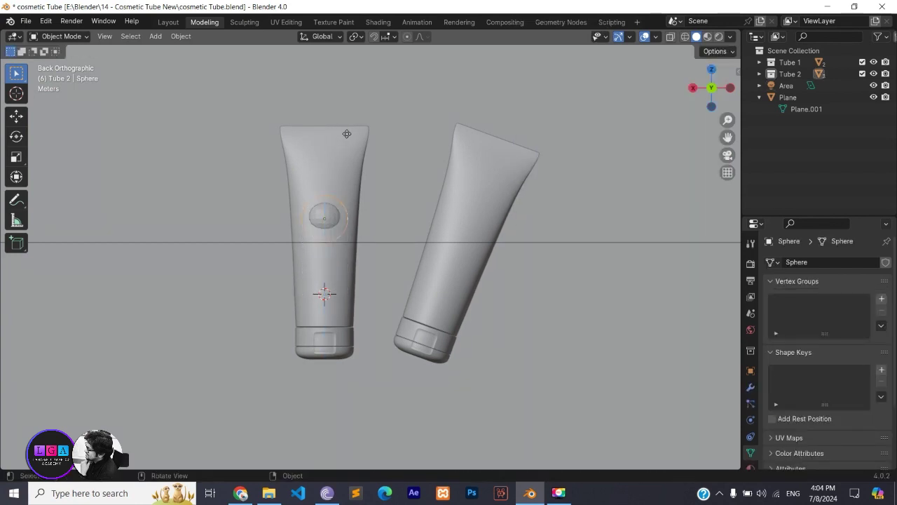
pyautogui.press('g')
pyautogui.press('x')
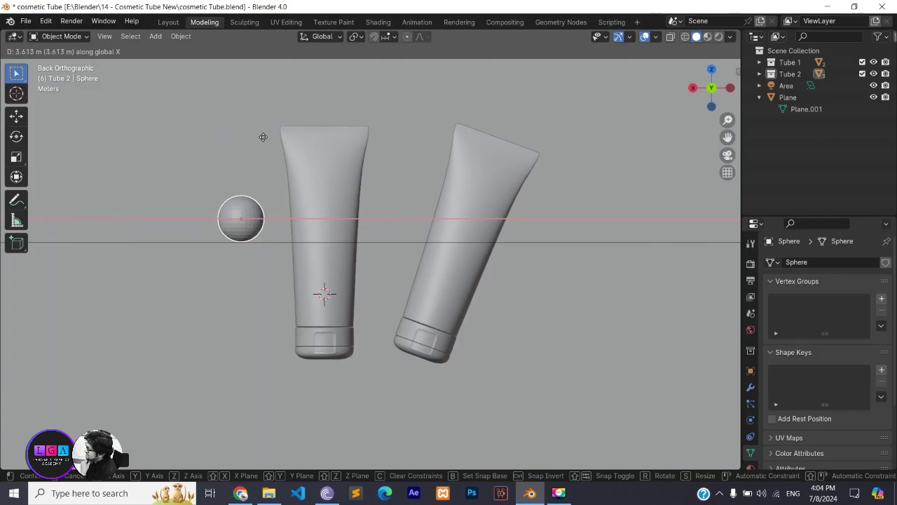
pyautogui.click(263, 137)
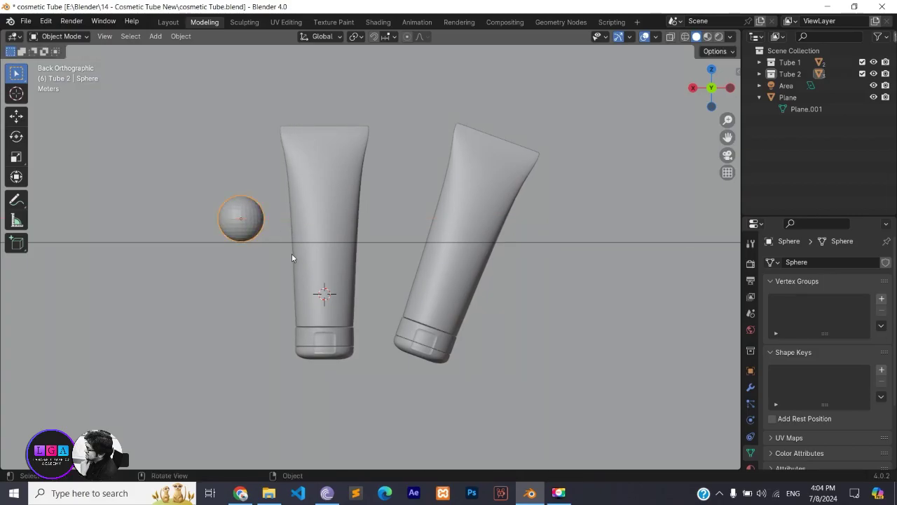
# Make a smaller trial copy below the sphere, then delete it and reselect the original.
pyautogui.hotkey('shift', 'd')
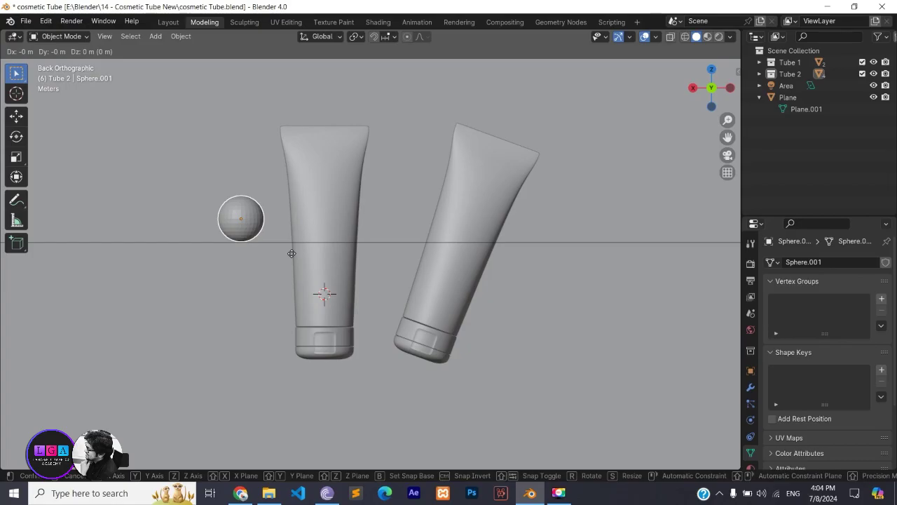
pyautogui.press('z')
pyautogui.click(274, 364)
pyautogui.press('s')
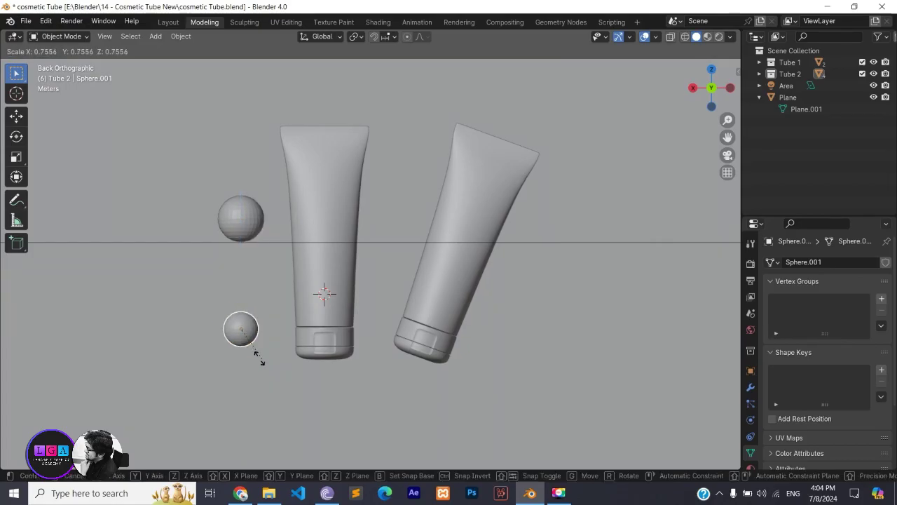
pyautogui.click(246, 354)
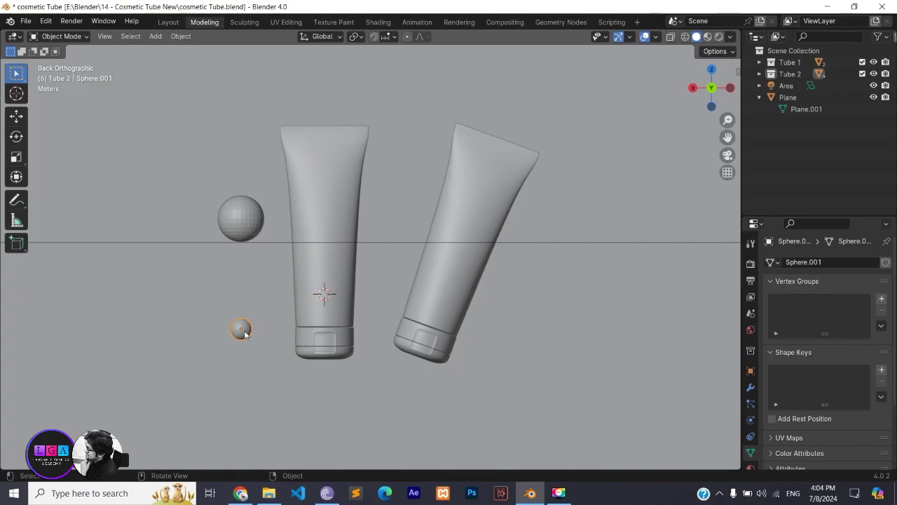
pyautogui.press('Delete')
pyautogui.click(243, 226)
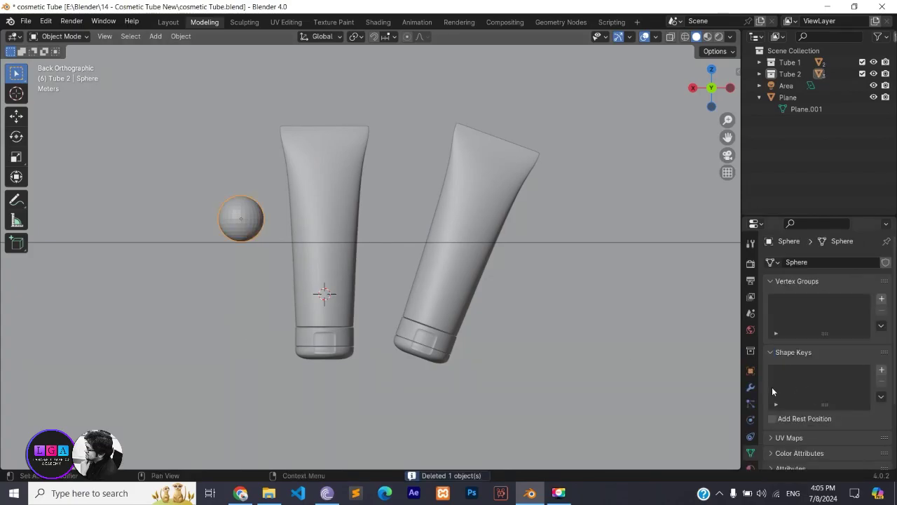
# Assign Material.001 to the sphere and experiment with its base colour and Metallic value.
pyautogui.click(751, 465)
pyautogui.click(773, 312)
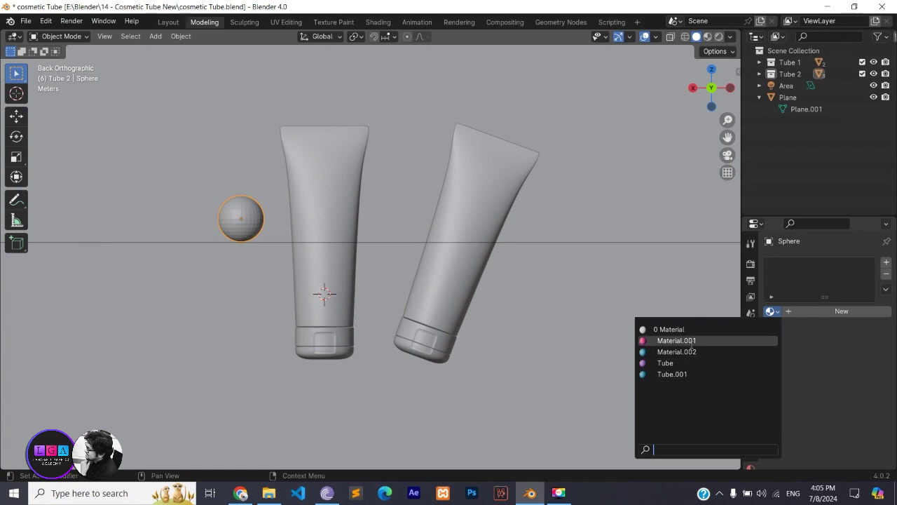
pyautogui.click(691, 341)
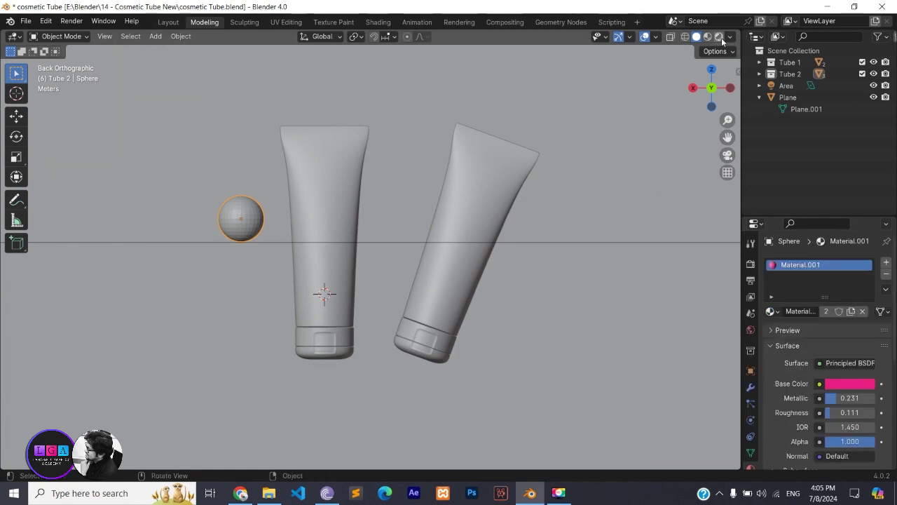
pyautogui.click(840, 384)
pyautogui.moveTo(831, 279)
pyautogui.mouseDown()
pyautogui.moveTo(831, 263)
pyautogui.moveTo(850, 270)
pyautogui.mouseUp()
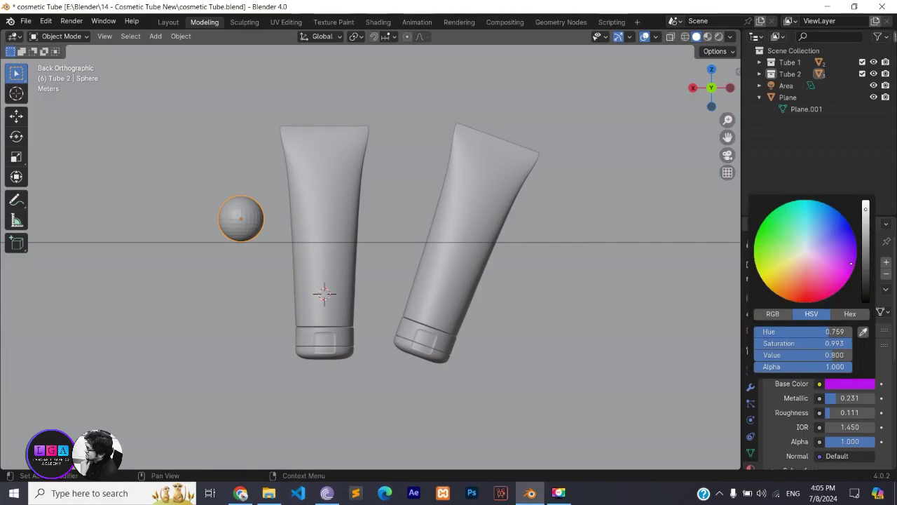
pyautogui.click(836, 398)
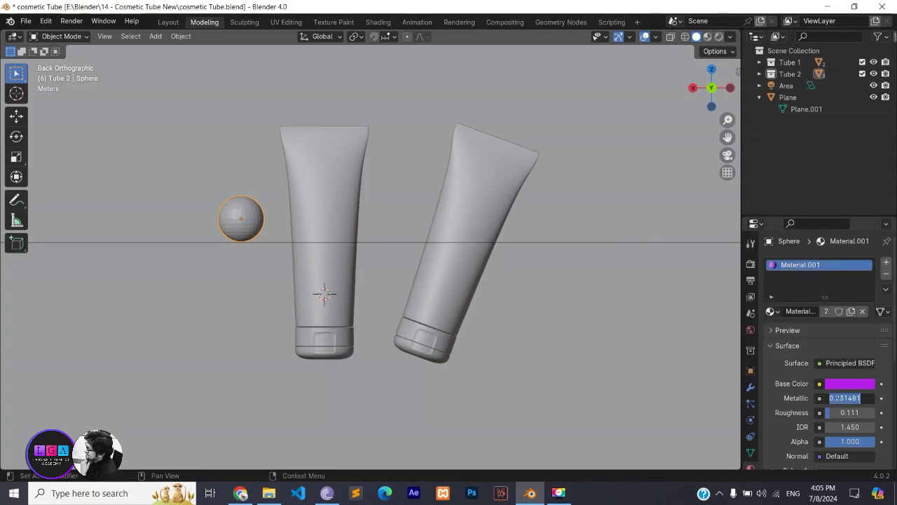
pyautogui.doubleClick(859, 398)
pyautogui.write('63')
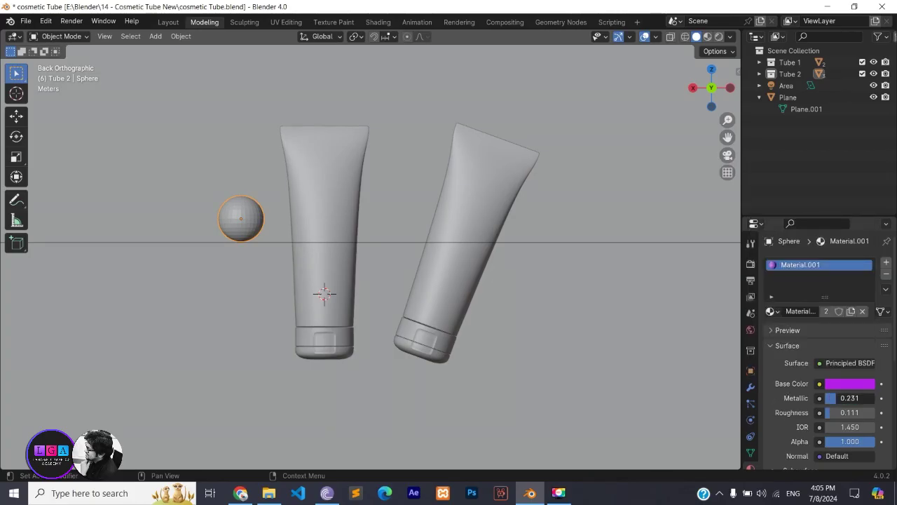
pyautogui.press('Return')
pyautogui.moveTo(850, 398); pyautogui.dragTo(845, 398)
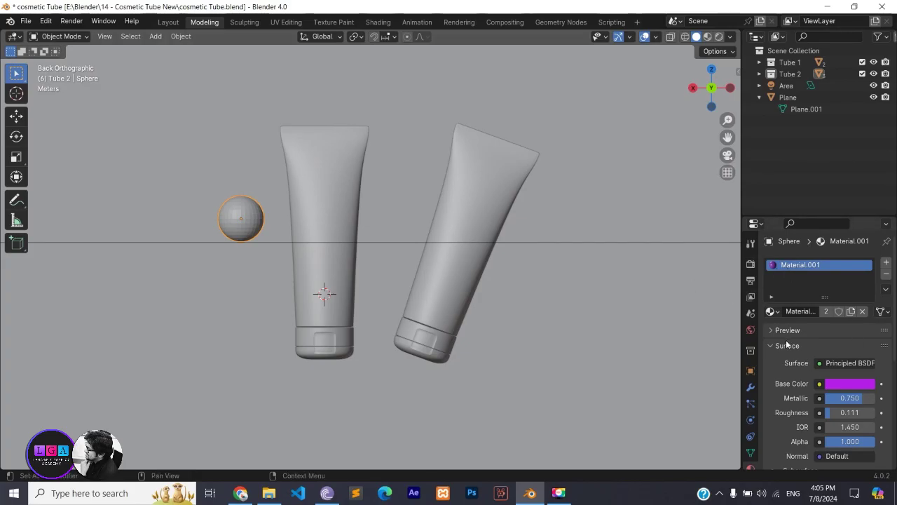
pyautogui.moveTo(850, 398); pyautogui.dragTo(837, 397)
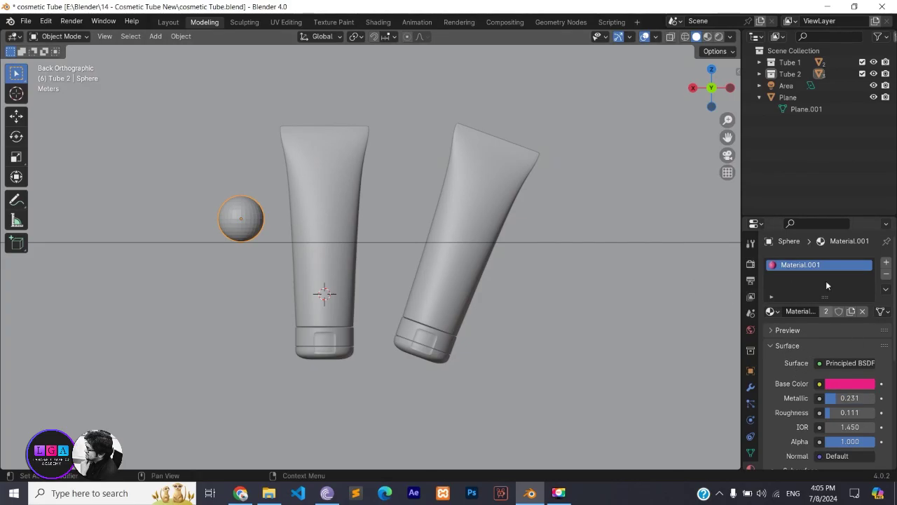
# Make the sphere's material a single-user copy and rename it Spher.
pyautogui.click(853, 311)
pyautogui.write('Sphe')
pyautogui.write('r')
pyautogui.press('Return')
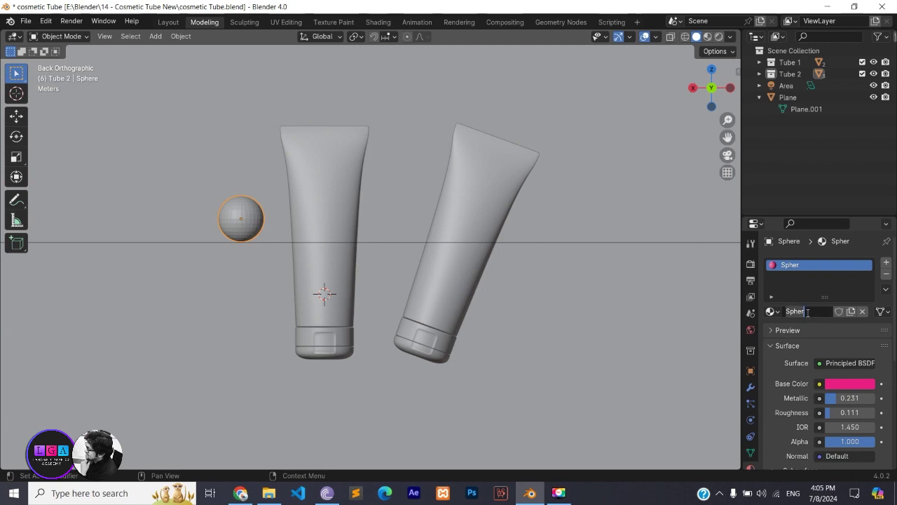
pyautogui.write('S')
# Give Spher a purple base colour, Metallic 0.898 and Roughness 0.074.
pyautogui.click(836, 382)
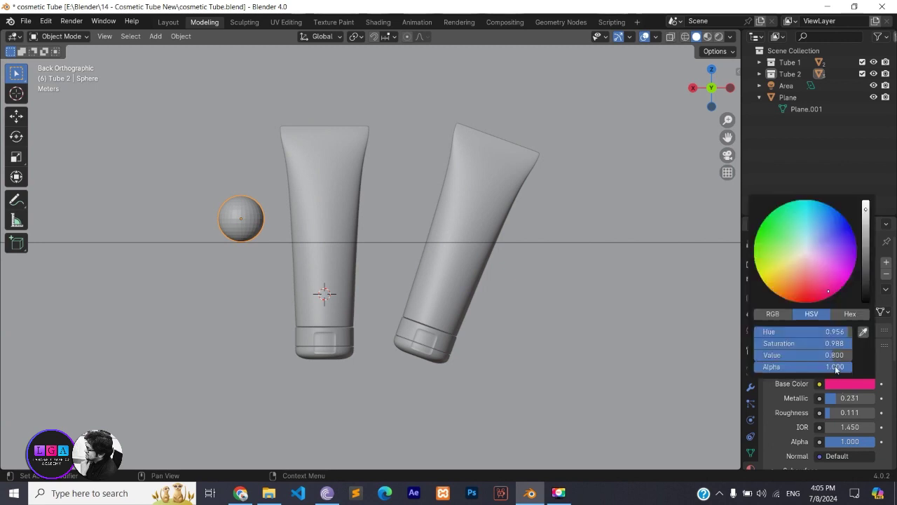
pyautogui.click(839, 254)
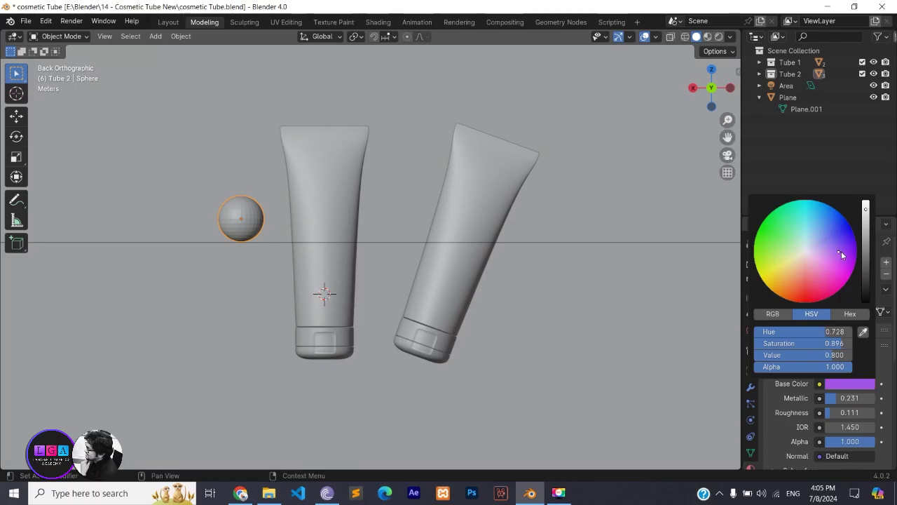
pyautogui.moveTo(834, 397); pyautogui.dragTo(850, 398)
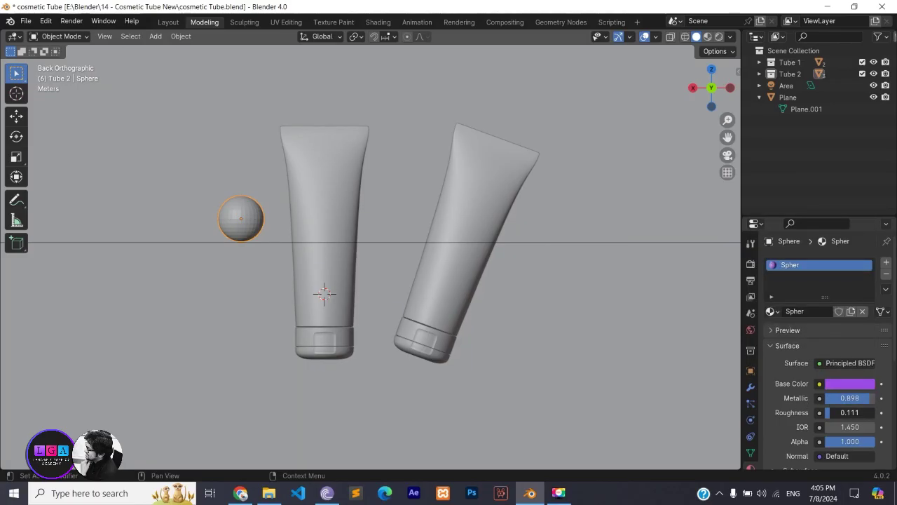
pyautogui.moveTo(849, 412); pyautogui.dragTo(838, 412)
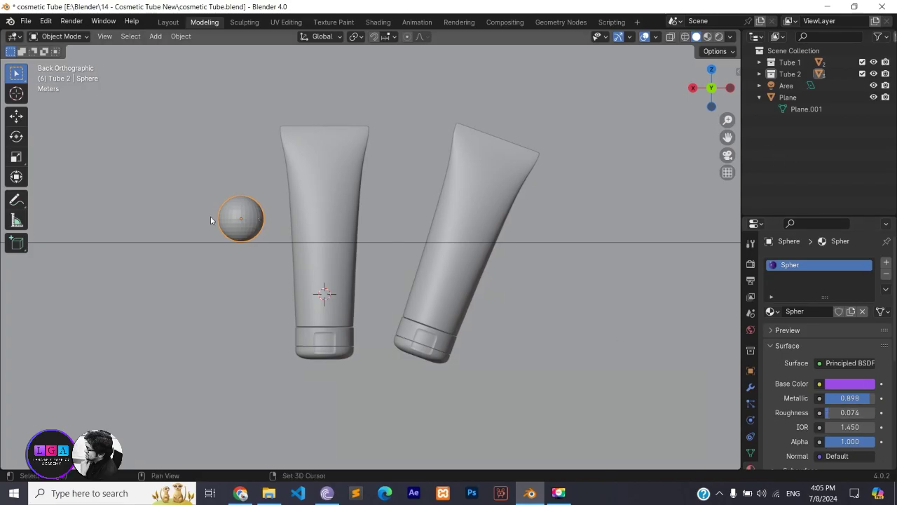
# Duplicate a smaller sphere lower down, then copy it across beside the second tube's cap.
pyautogui.hotkey('shift', 'd')
pyautogui.press('z')
pyautogui.click(266, 355)
pyautogui.press('s')
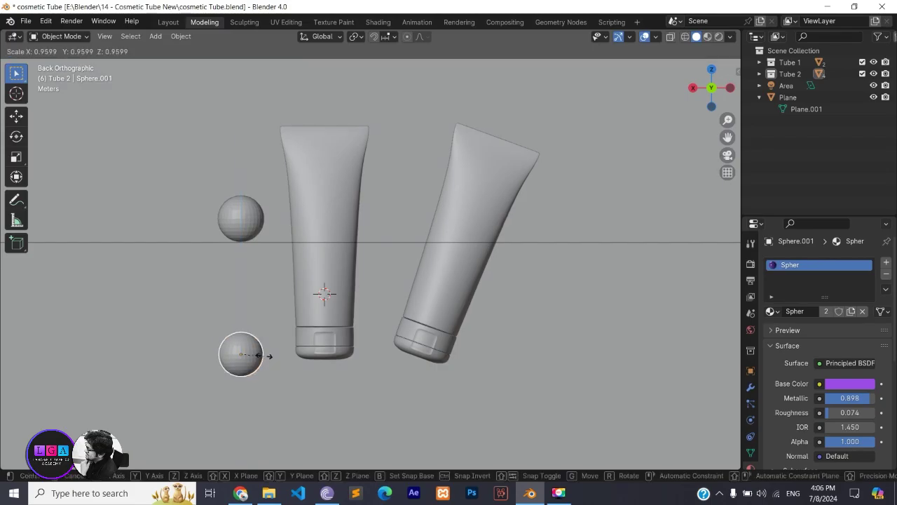
pyautogui.click(246, 345)
pyautogui.hotkey('shift', 'd')
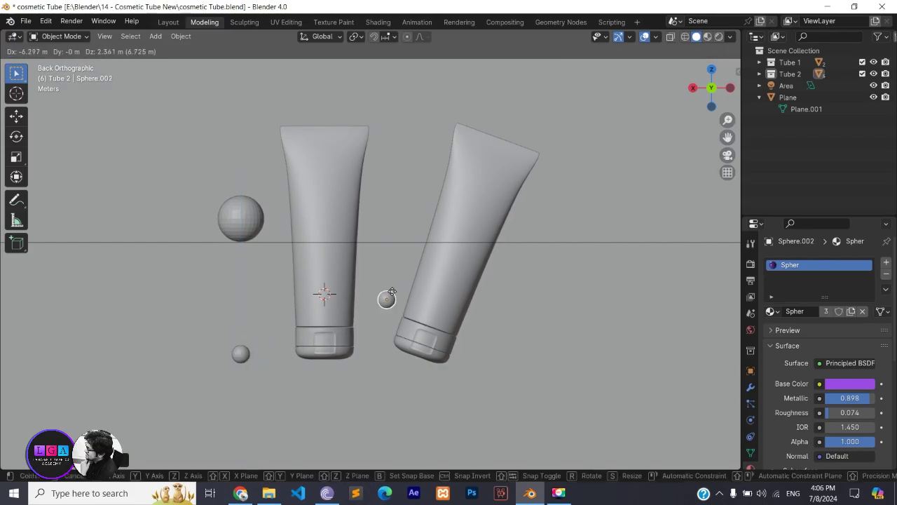
pyautogui.press('x')
pyautogui.click(395, 296)
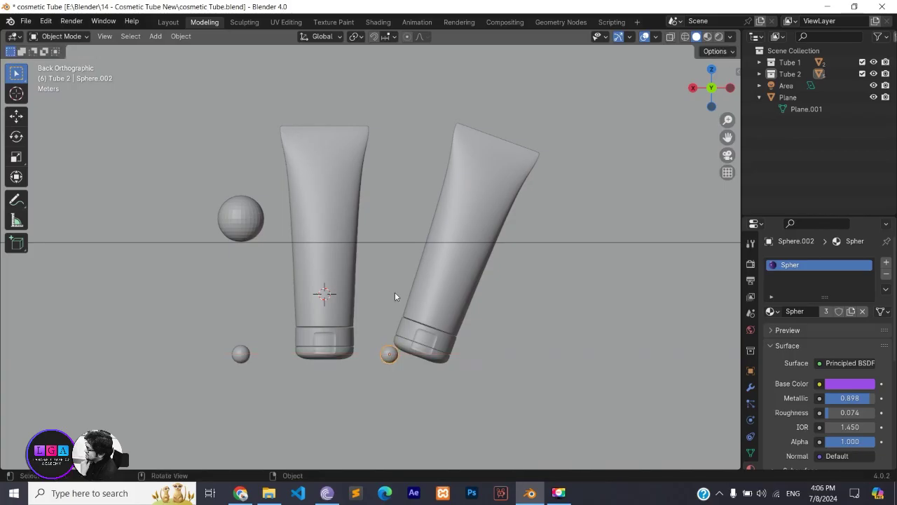
# Raise that copy to sit between the two tubes and enlarge it.
pyautogui.press('g')
pyautogui.press('z')
pyautogui.press('Escape')
pyautogui.press('g')
pyautogui.press('z')
pyautogui.click(408, 164)
pyautogui.press('s')
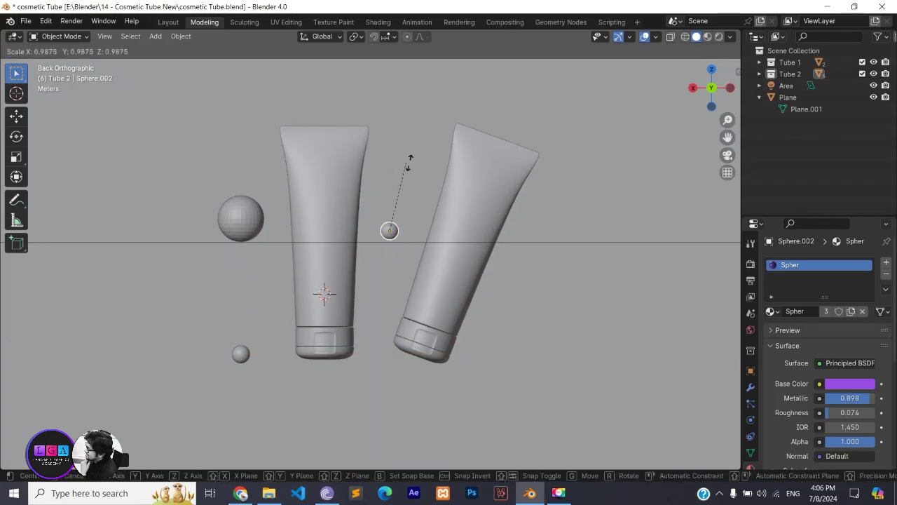
pyautogui.click(499, 127)
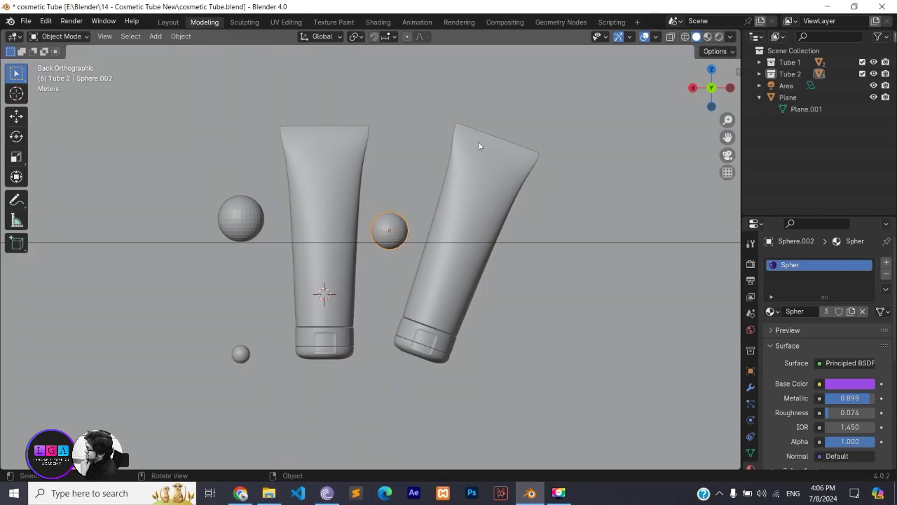
# Add a smaller copy lower down between the tubes.
pyautogui.hotkey('shift', 'd')
pyautogui.press('z')
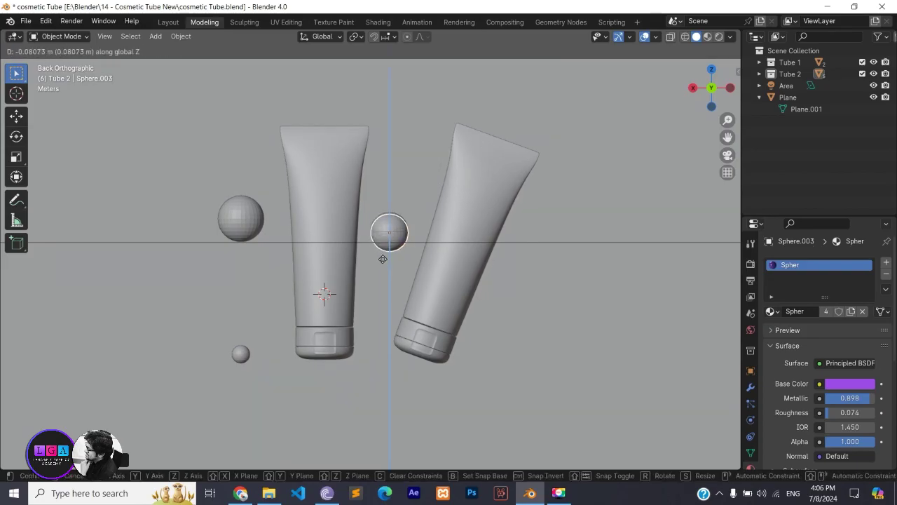
pyautogui.click(383, 291)
pyautogui.press('s')
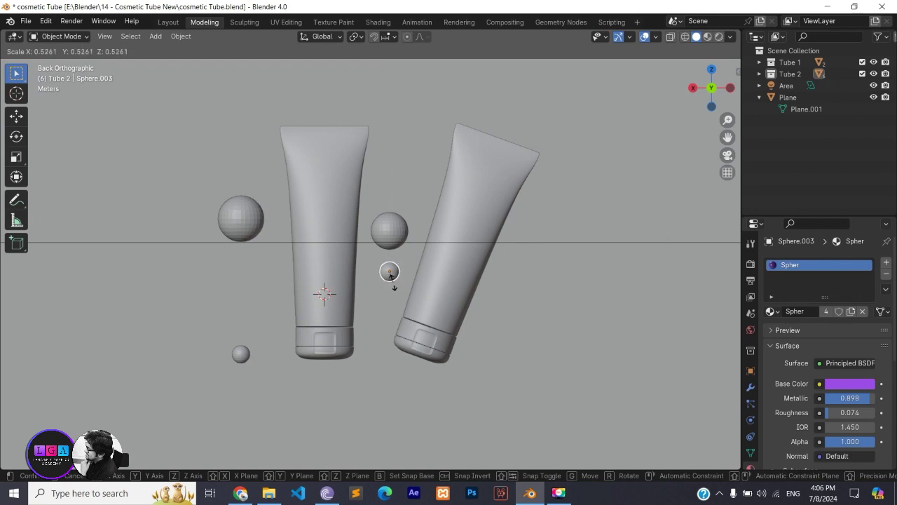
pyautogui.click(396, 278)
# Slide the small lower-left sphere further left along X.
pyautogui.click(401, 234)
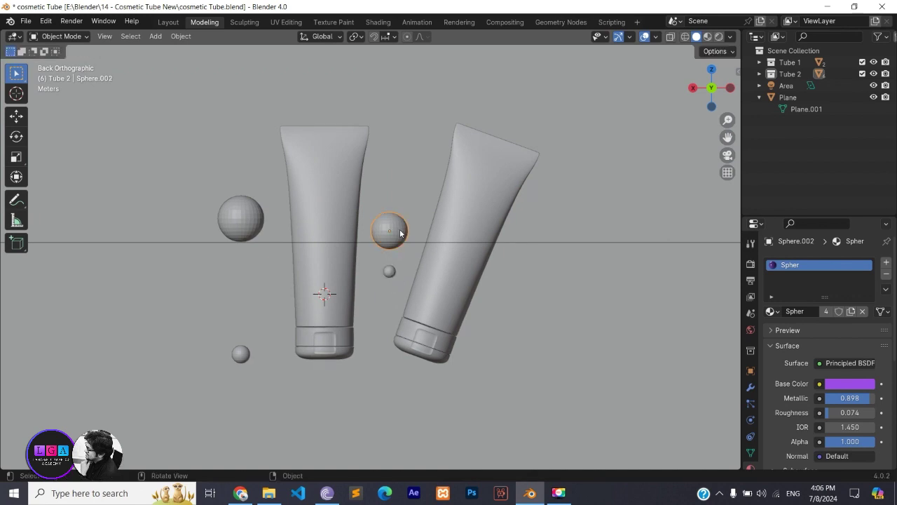
pyautogui.click(246, 362)
pyautogui.press('g')
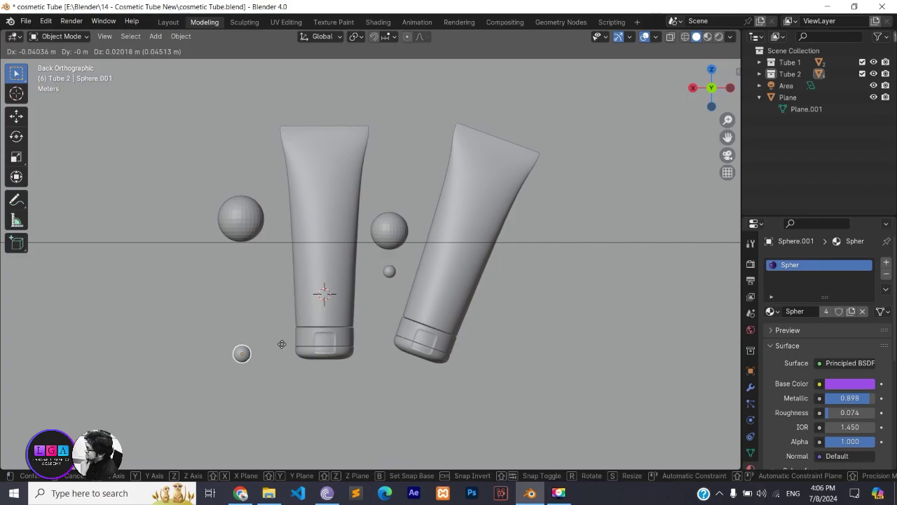
pyautogui.press('y')
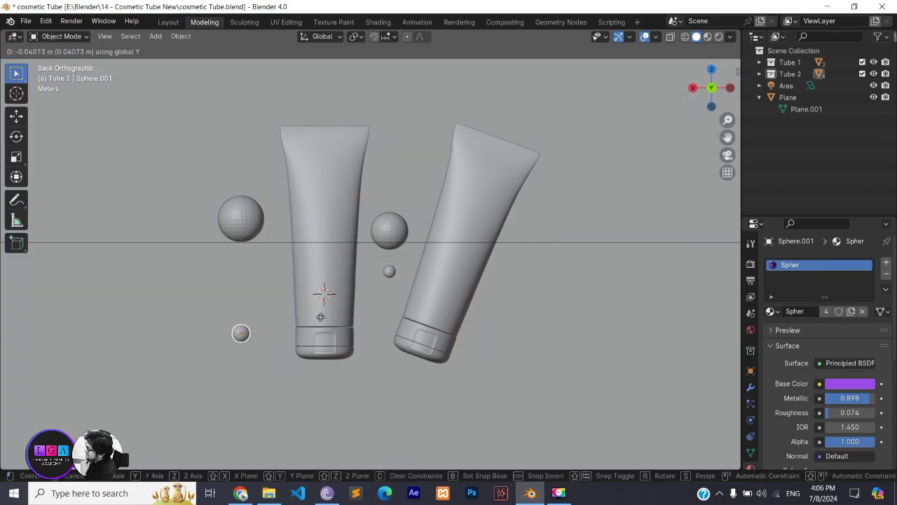
pyautogui.press('x')
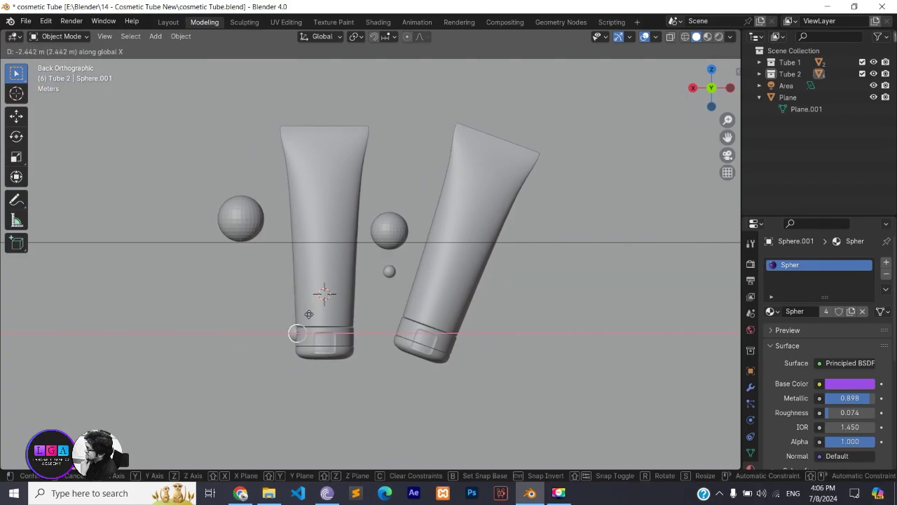
pyautogui.click(169, 314)
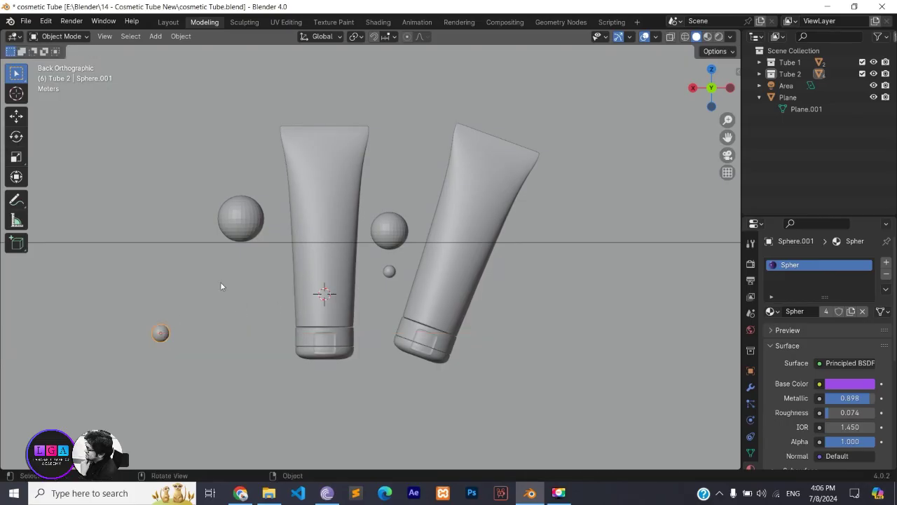
# Enlarge the upper-left sphere and lower it beside the left tube.
pyautogui.click(246, 236)
pyautogui.press('s')
pyautogui.click(279, 225)
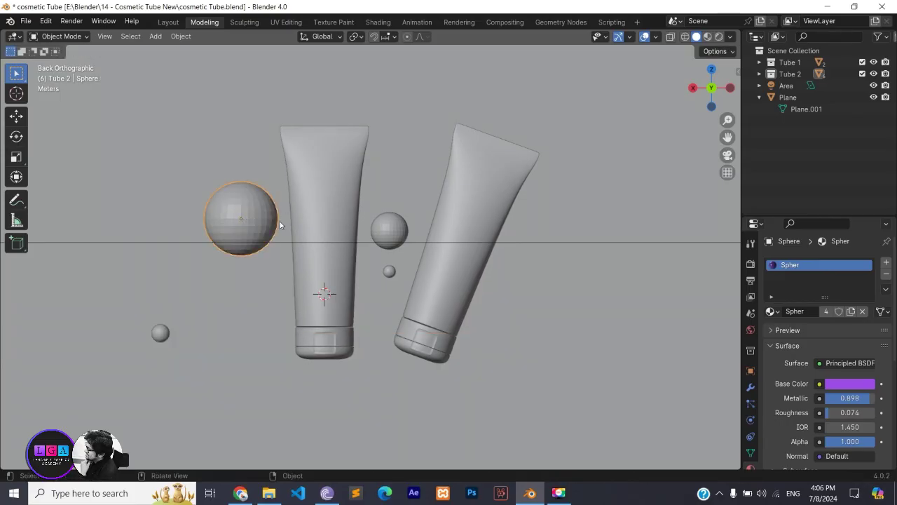
pyautogui.press('g')
pyautogui.press('z')
pyautogui.click(264, 309)
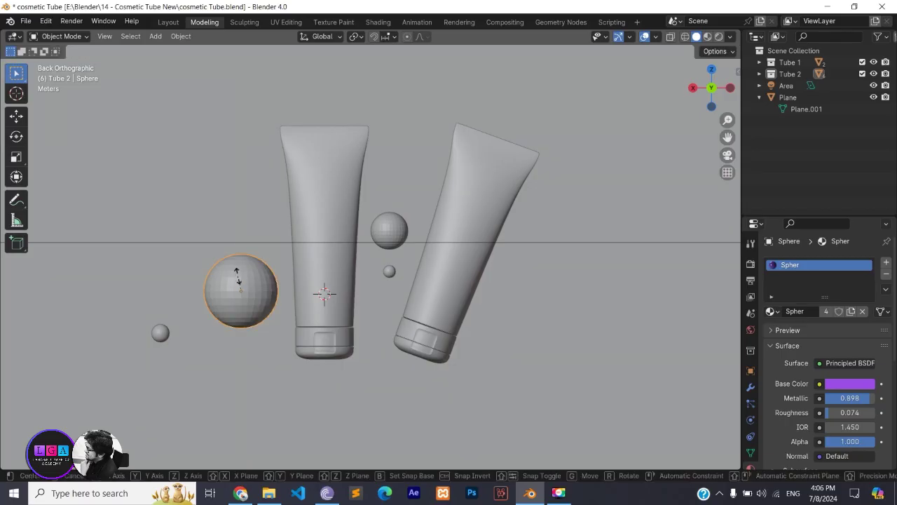
pyautogui.press('s')
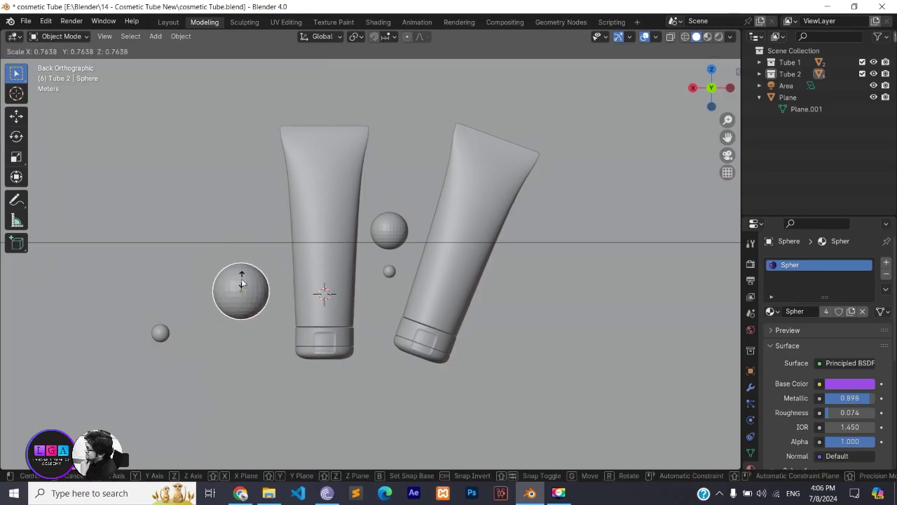
pyautogui.click(251, 286)
# Add a smaller copy of it higher up near the left tube's top.
pyautogui.hotkey('shift', 'd')
pyautogui.press('z')
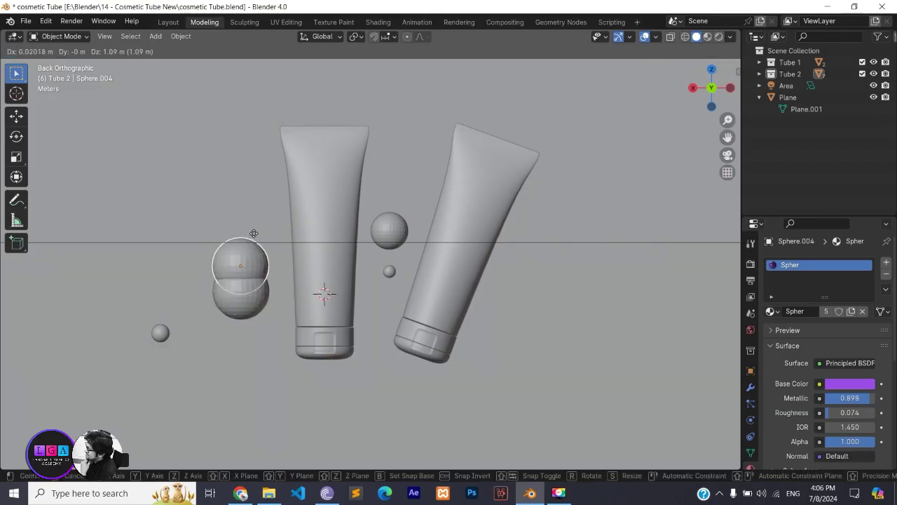
pyautogui.click(274, 163)
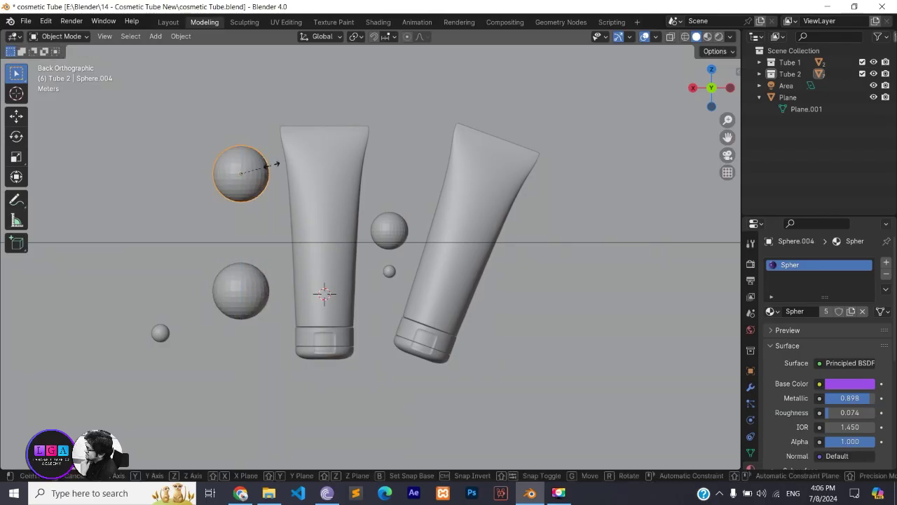
pyautogui.press('s')
pyautogui.click(260, 180)
# Copy the middle sphere to the right of the tilted tube, lower down and smaller.
pyautogui.click(391, 242)
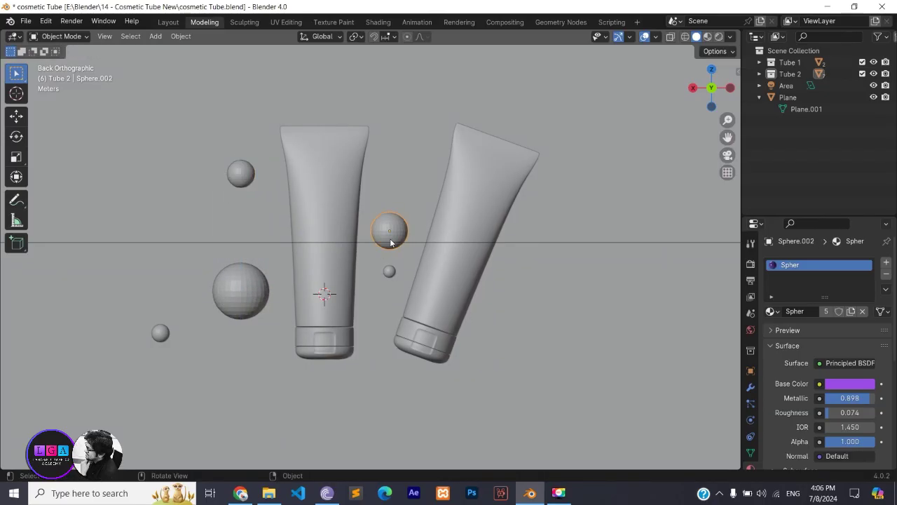
pyautogui.hotkey('shift', 'd')
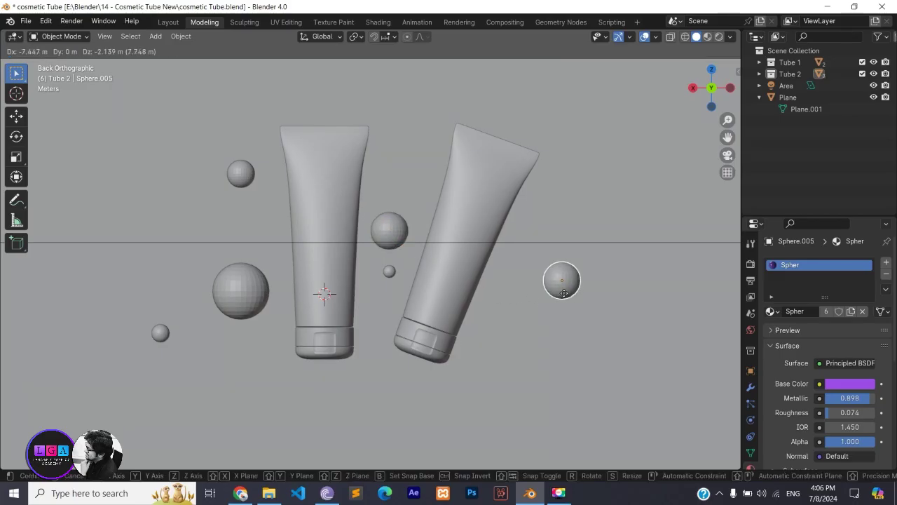
pyautogui.press('x')
pyautogui.click(560, 288)
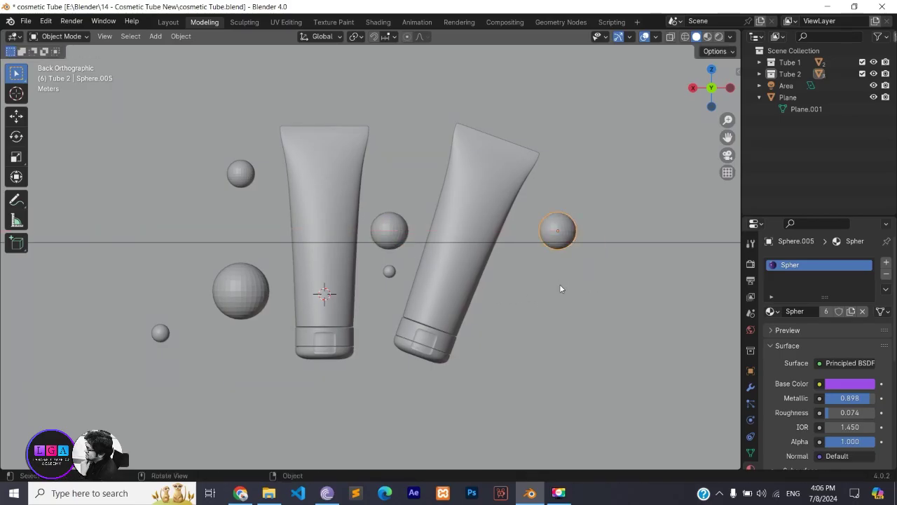
pyautogui.hotkey('shift', 'd')
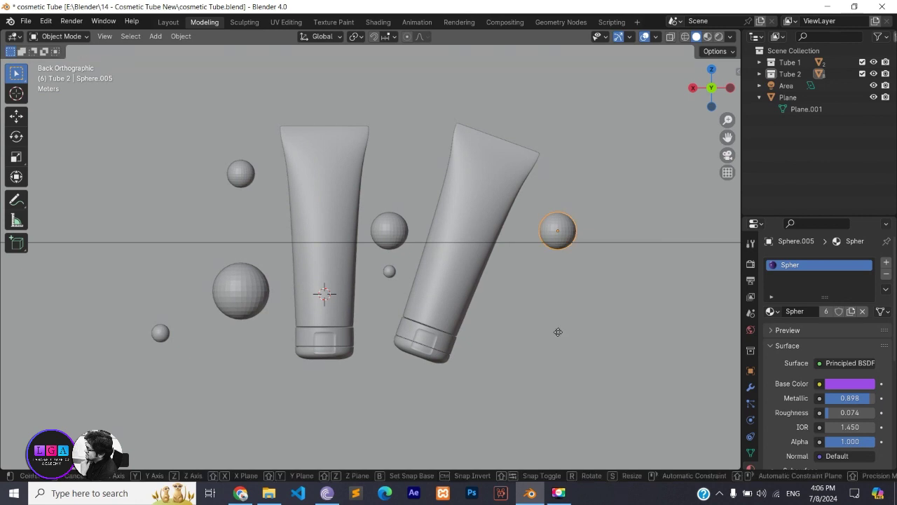
pyautogui.press('z')
pyautogui.click(567, 401)
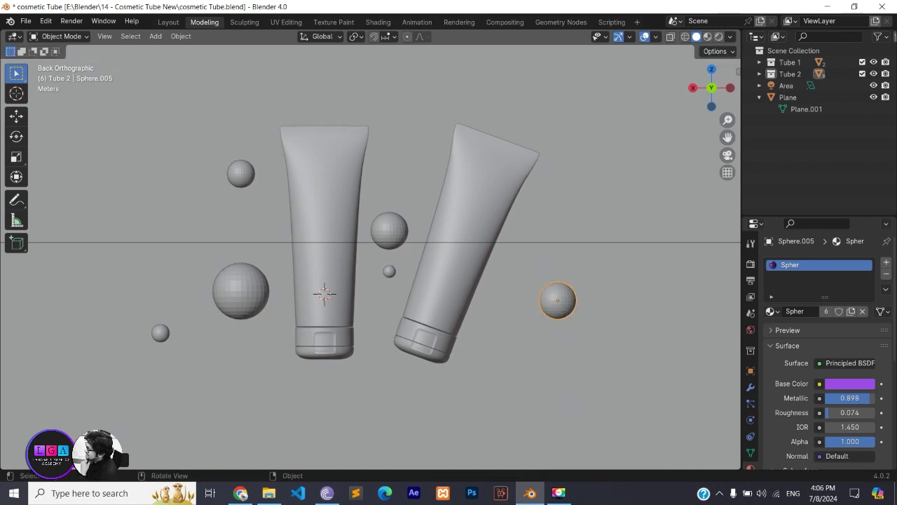
pyautogui.press('s')
pyautogui.click(565, 357)
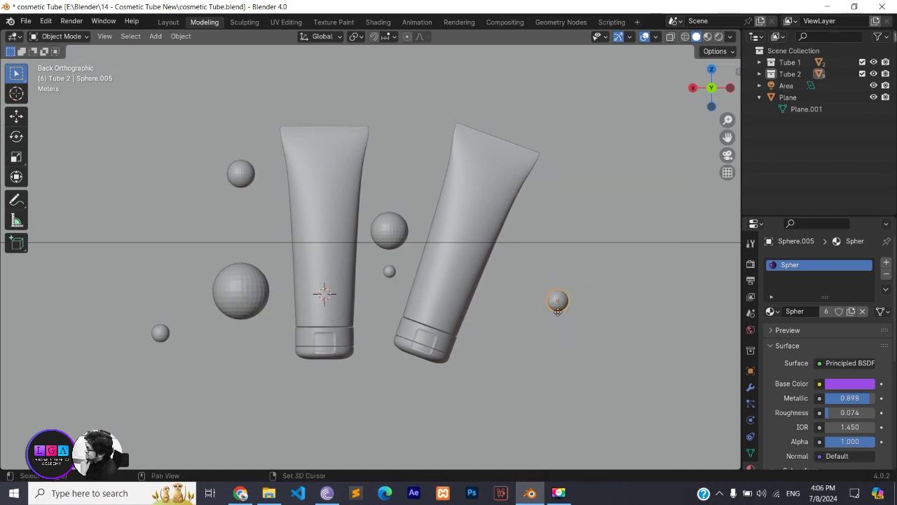
# Add an enlarged copy right next to the tilted tube.
pyautogui.hotkey('shift', 'd')
pyautogui.press('x')
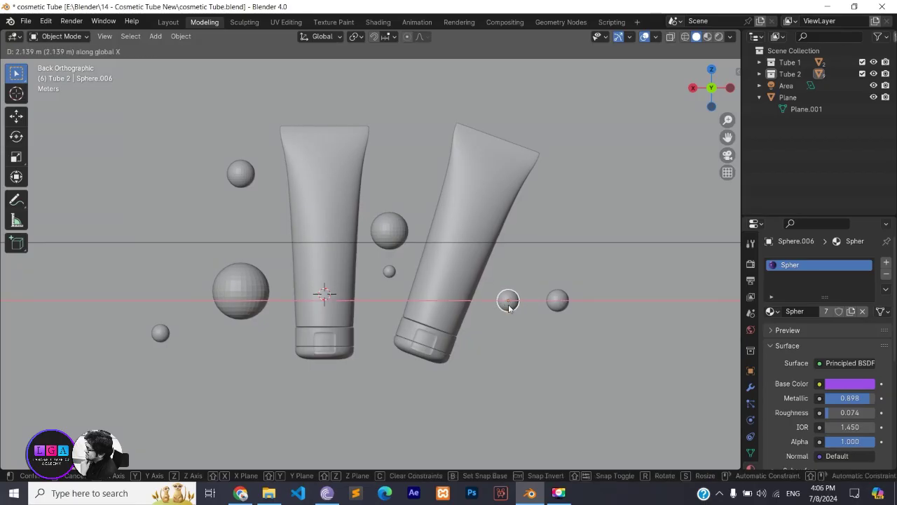
pyautogui.click(508, 308)
pyautogui.press('s')
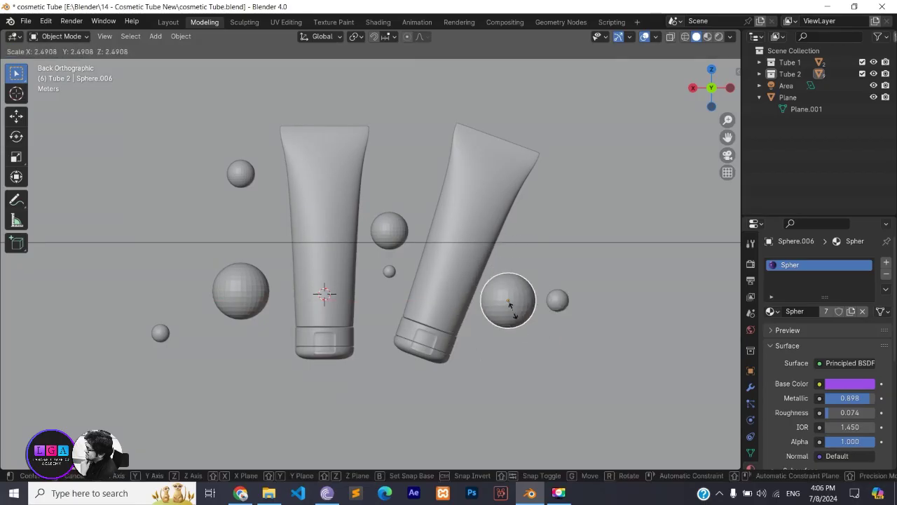
pyautogui.click(509, 304)
# Add a smaller sphere higher up and further right of the tilted tube.
pyautogui.hotkey('shift', 'd')
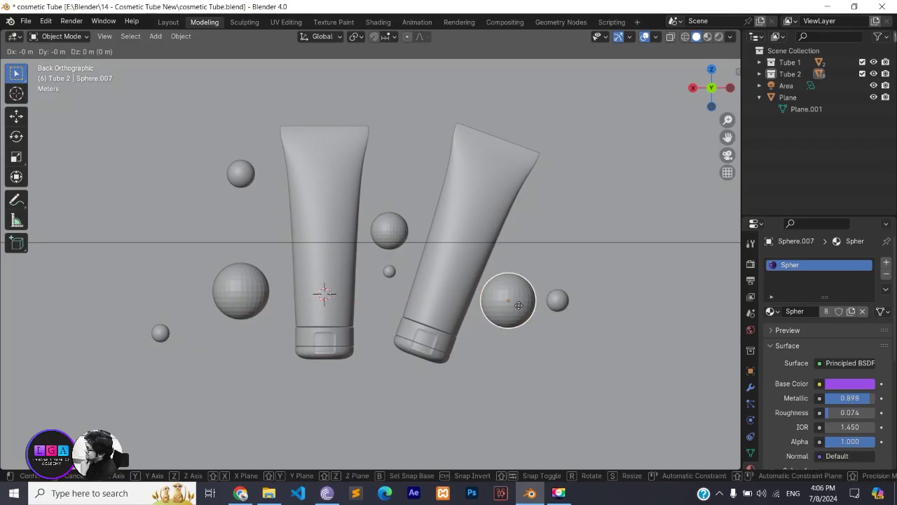
pyautogui.click(533, 231)
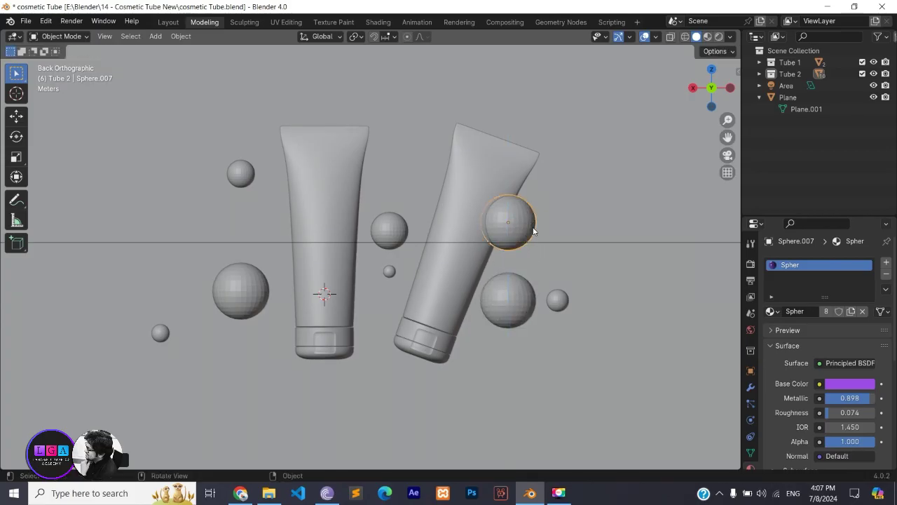
pyautogui.press('g')
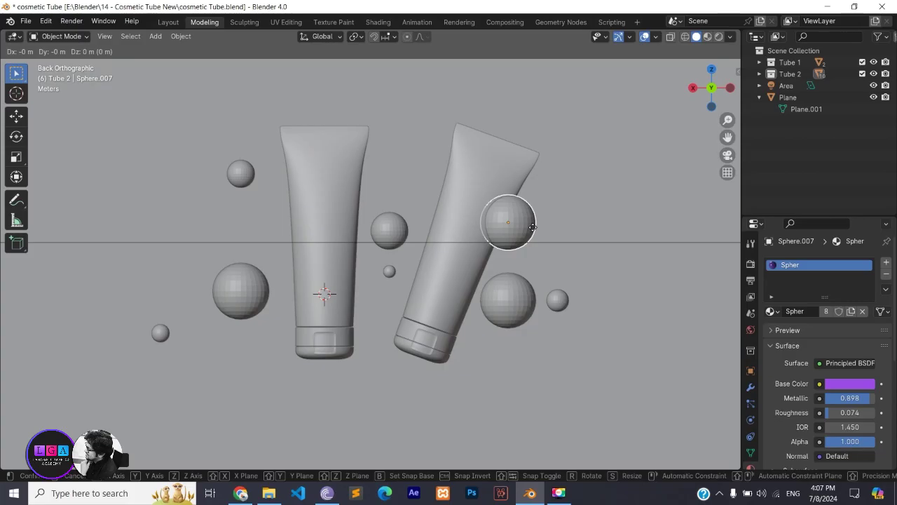
pyautogui.click(574, 235)
pyautogui.press('s')
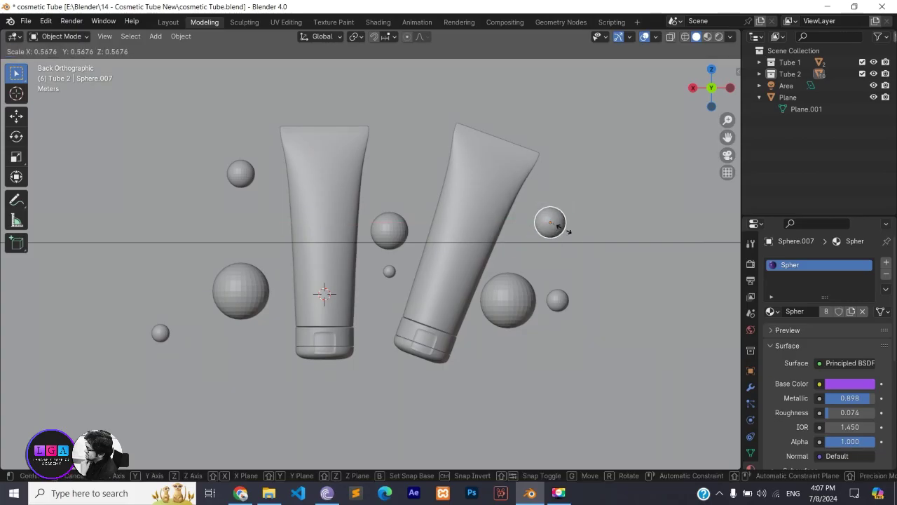
pyautogui.click(565, 231)
pyautogui.hotkey('shift', 'g')
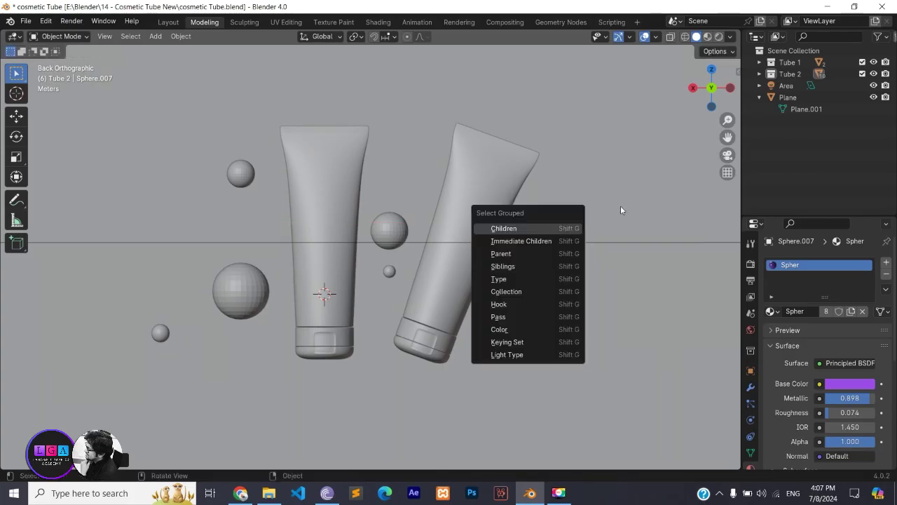
pyautogui.rightClick(557, 220)
pyautogui.click(560, 223)
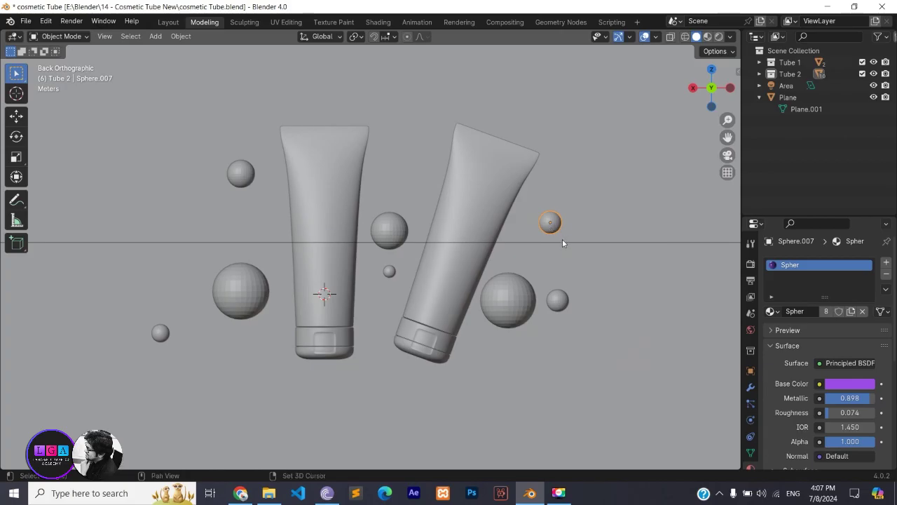
# Add a larger copy between the two tube tops.
pyautogui.hotkey('shift', 'd')
pyautogui.press('s')
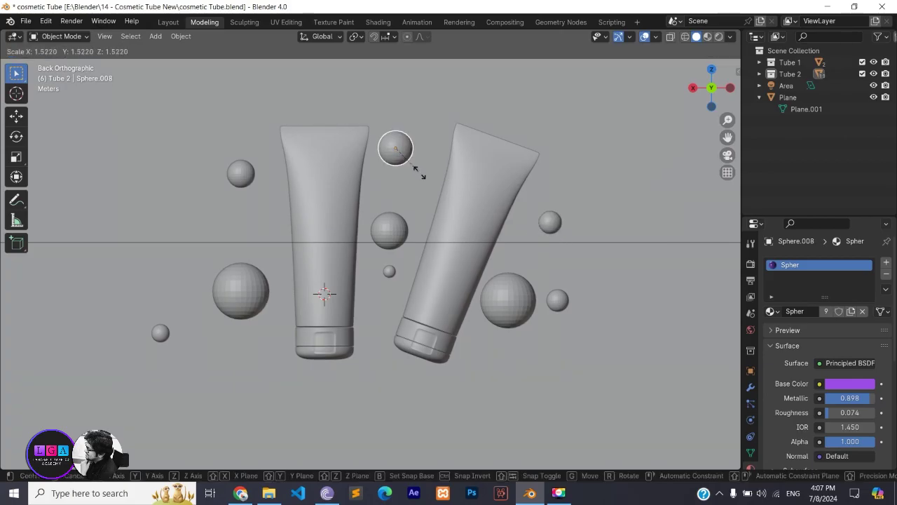
pyautogui.click(423, 180)
# Duplicate the large left sphere, move it beneath the two tubes and enlarge it.
pyautogui.click(224, 303)
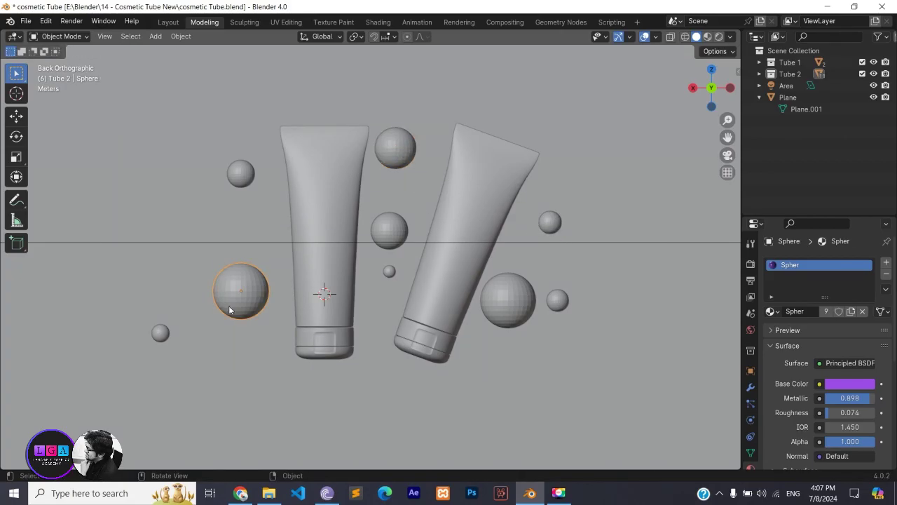
pyautogui.hotkey('shift', 'd')
pyautogui.press('x')
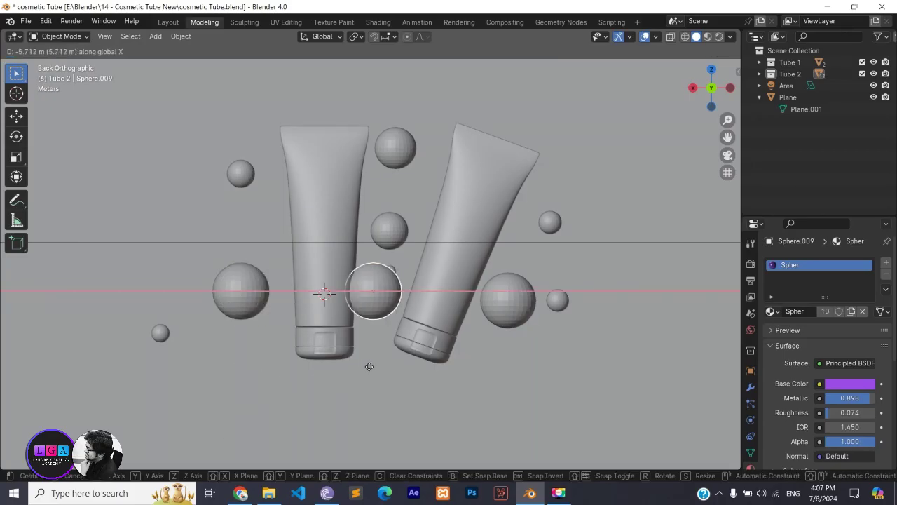
pyautogui.press('y')
pyautogui.click(369, 438)
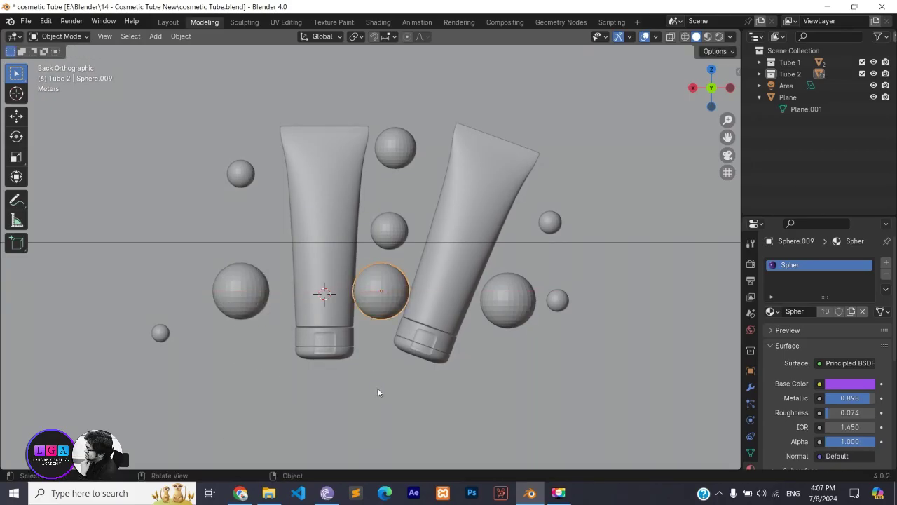
pyautogui.press('g')
pyautogui.press('z')
pyautogui.click(389, 53)
pyautogui.press('s')
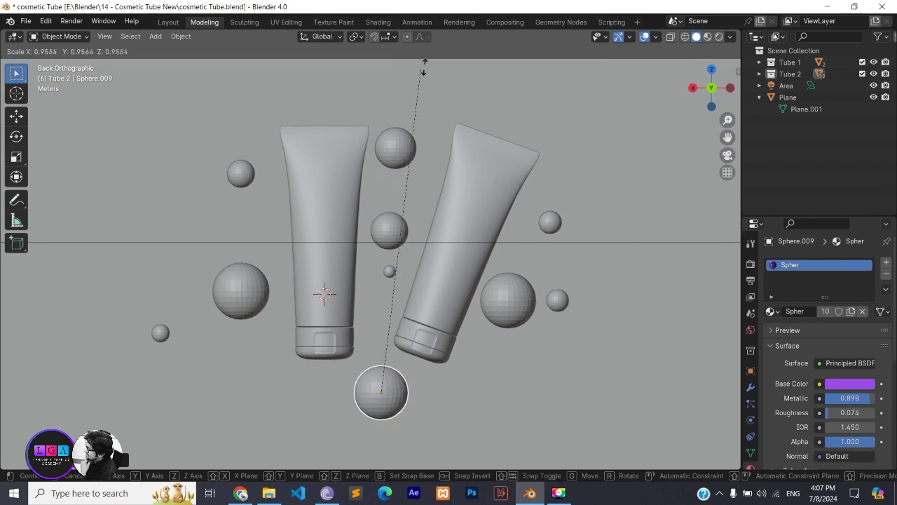
pyautogui.click(581, 400)
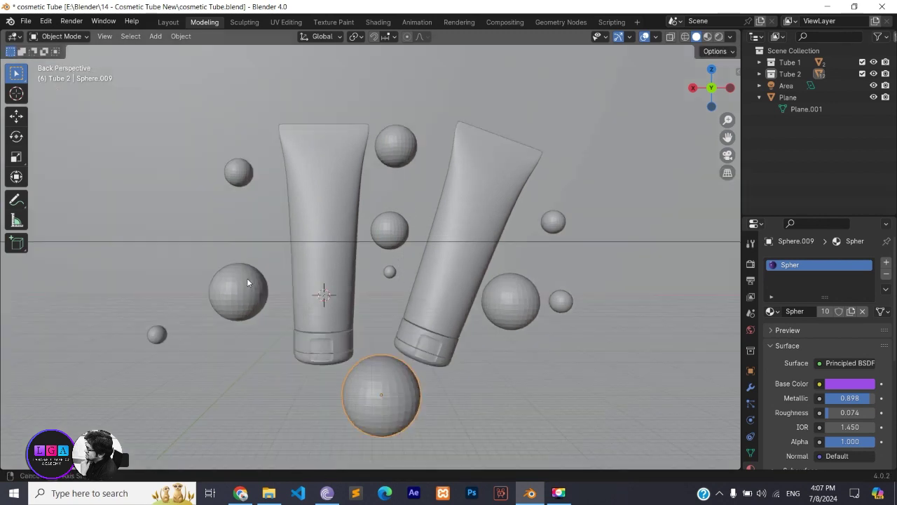
# Pull the small upper sphere about 0.294 m along Y so it sits fully in front of the backdrop.
pyautogui.moveTo(246, 278)
pyautogui.mouseDown(button='middle')
pyautogui.moveTo(374, 285)
pyautogui.moveTo(343, 205)
pyautogui.mouseUp(button='middle')
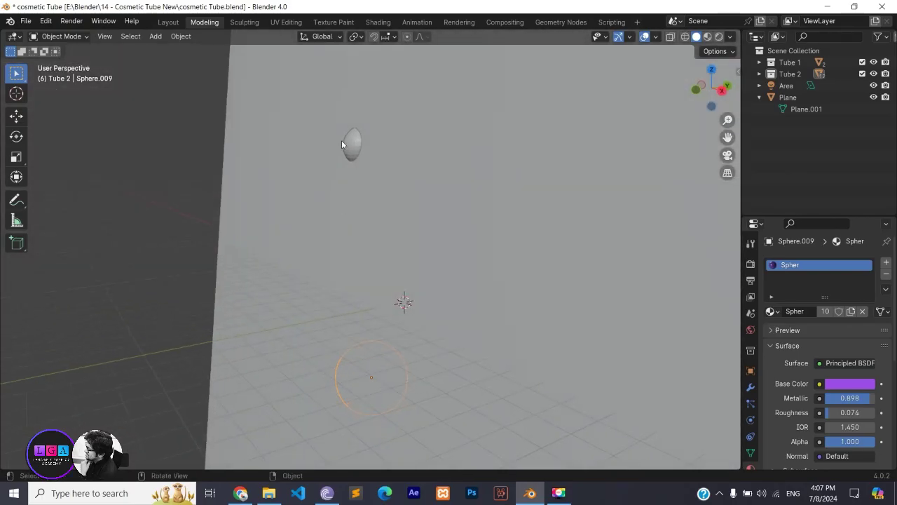
pyautogui.click(347, 145)
pyautogui.press('g')
pyautogui.press('y')
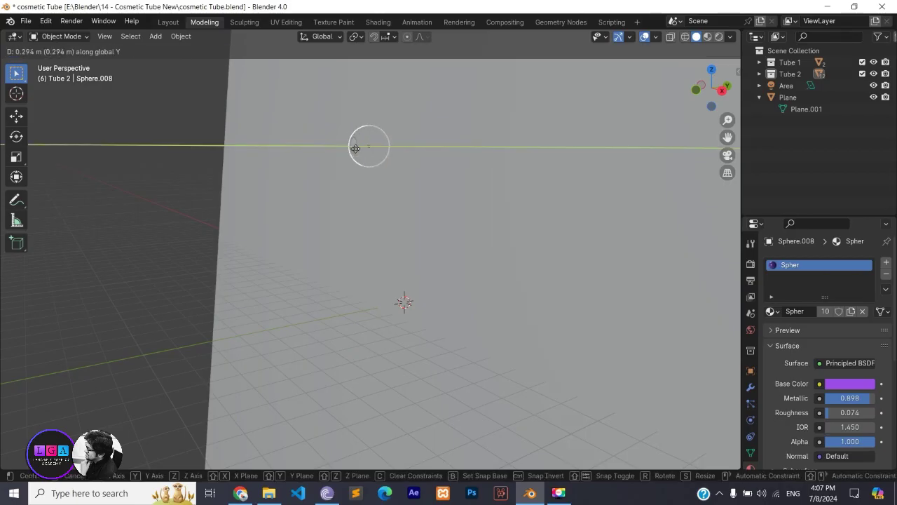
pyautogui.click(361, 148)
pyautogui.click(322, 201)
pyautogui.moveTo(321, 201)
pyautogui.mouseDown(button='middle')
pyautogui.moveTo(367, 206)
pyautogui.moveTo(363, 232)
pyautogui.mouseUp(button='middle')
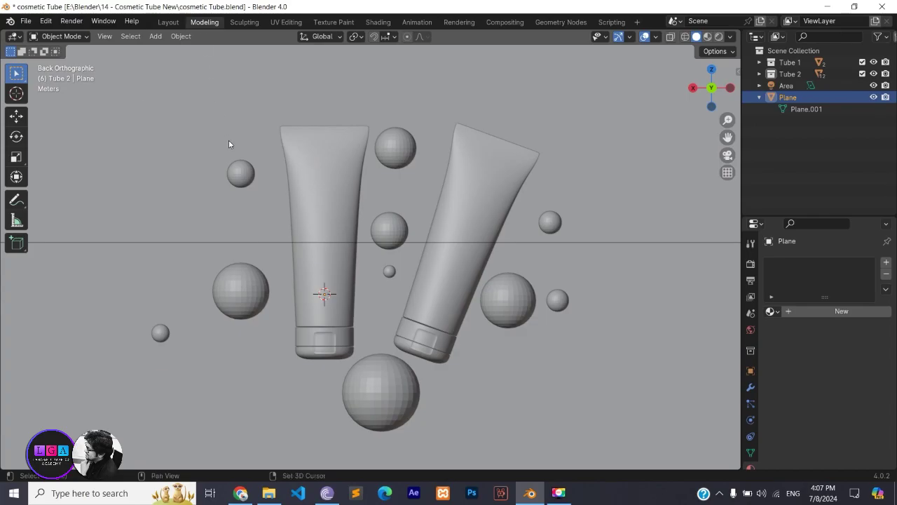
# Add a camera, move it about 9 m out along Y in Right view, and look through it.
pyautogui.hotkey('shift', 'a')
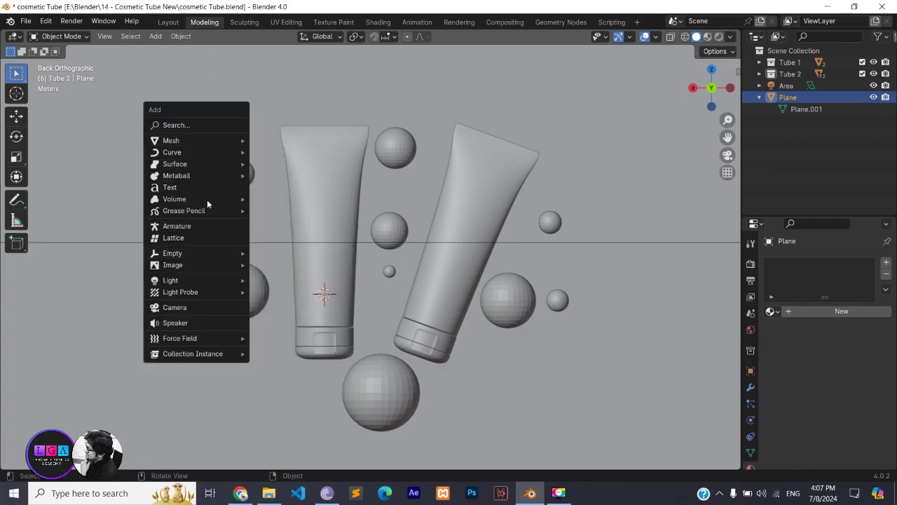
pyautogui.moveTo(171, 140)
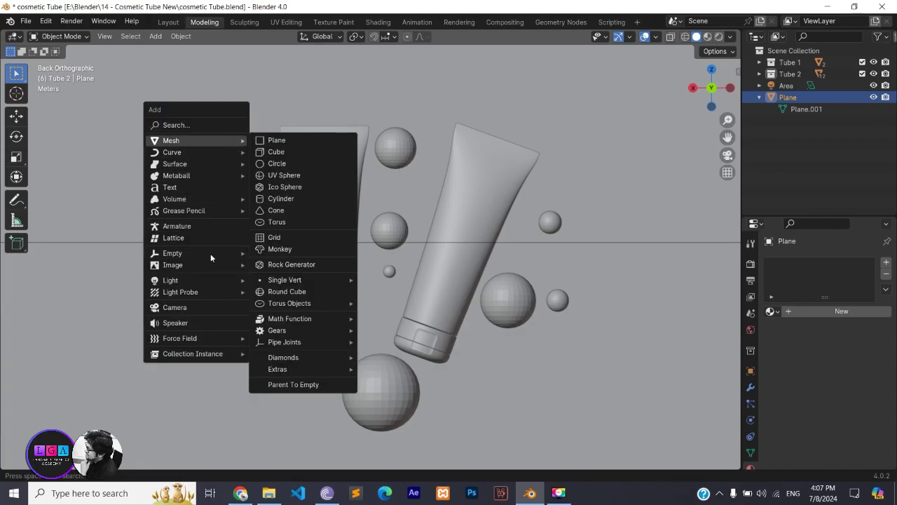
pyautogui.click(217, 309)
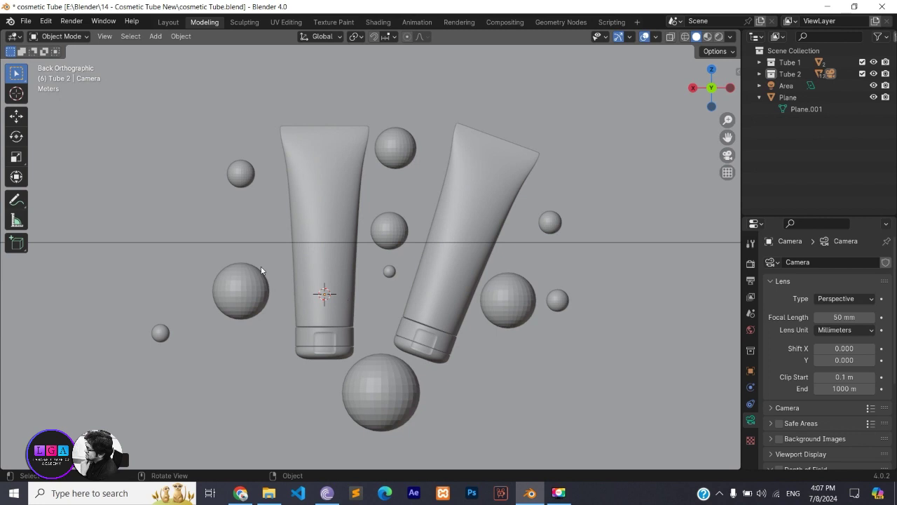
pyautogui.press('KP_3')
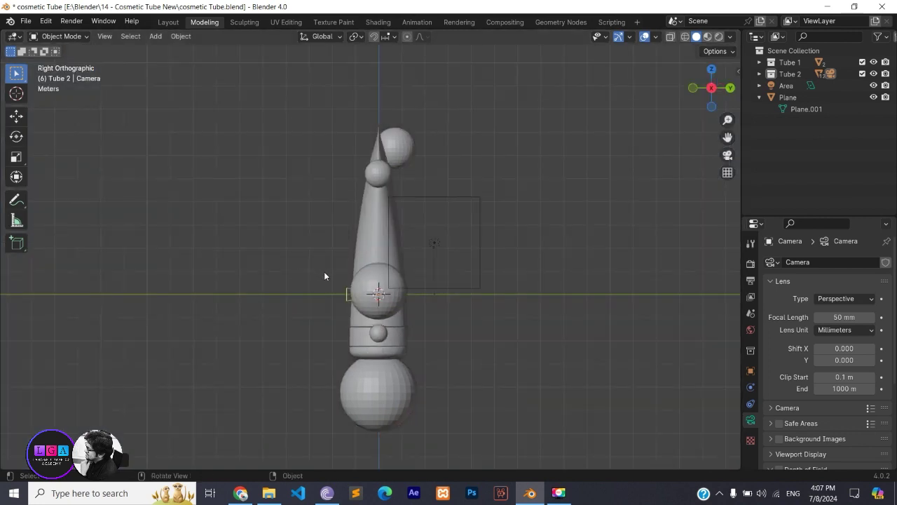
pyautogui.press('g')
pyautogui.press('y')
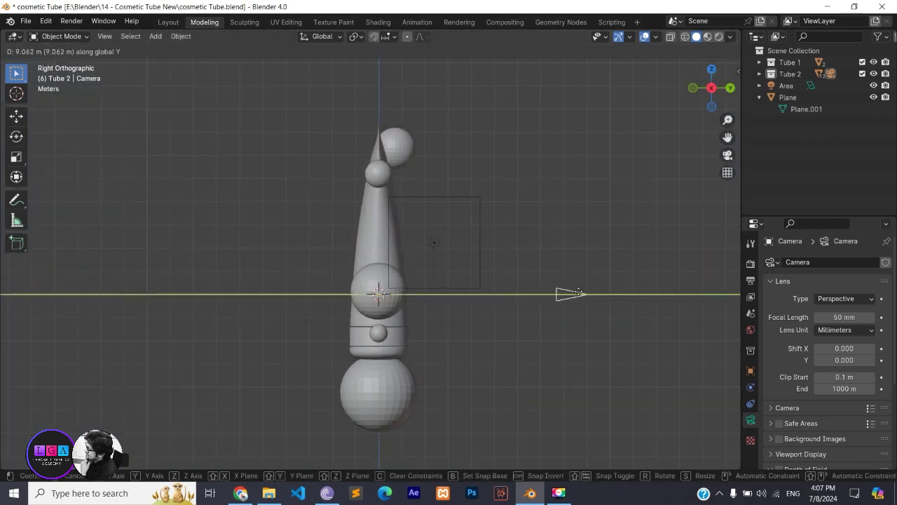
pyautogui.click(728, 293)
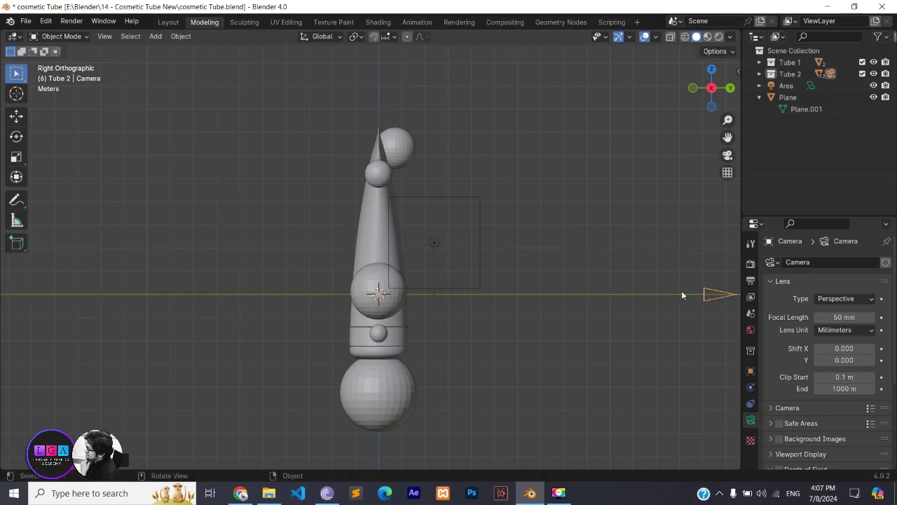
pyautogui.click(727, 155)
# Move the camera along Y, Z and X to roughly frame the tubes and spheres.
pyautogui.press('g')
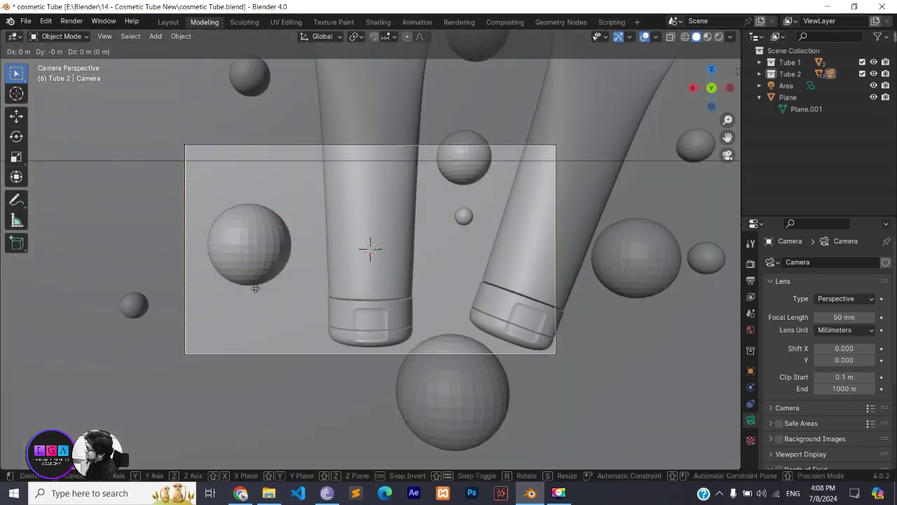
pyautogui.press('y')
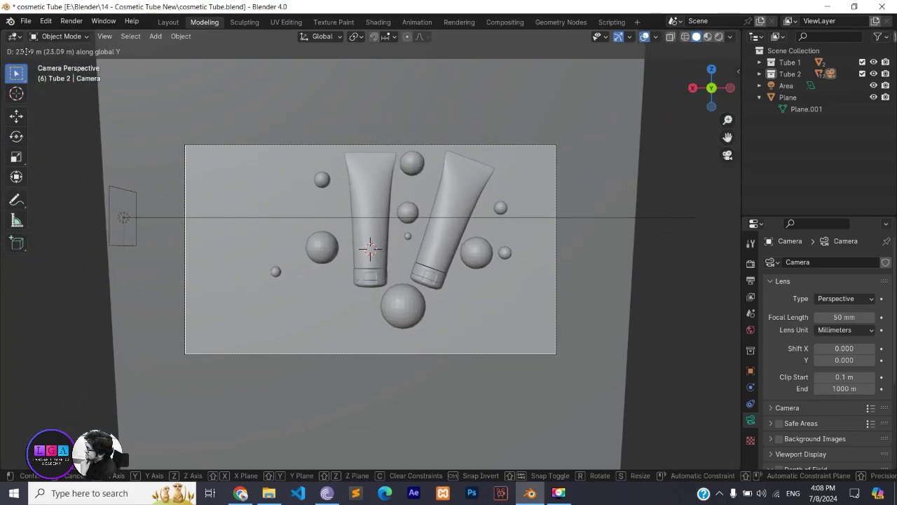
pyautogui.click(695, 34)
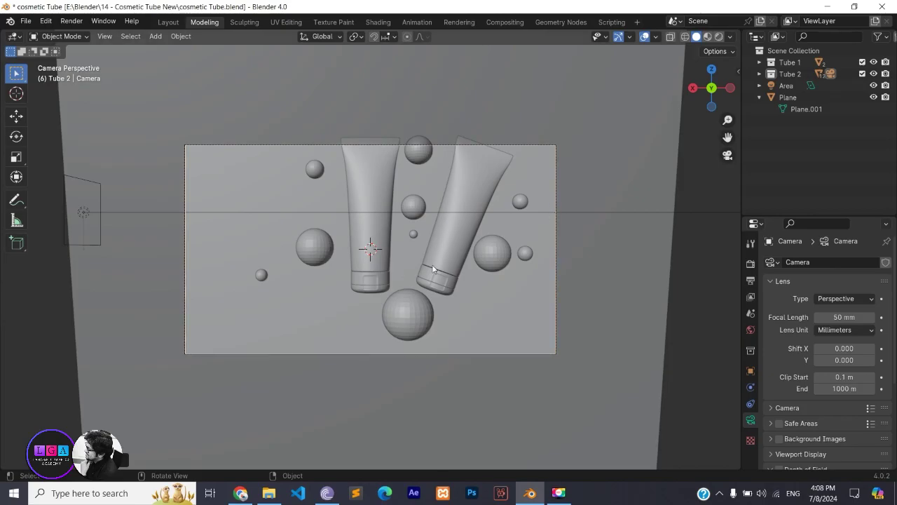
pyautogui.press('g')
pyautogui.press('z')
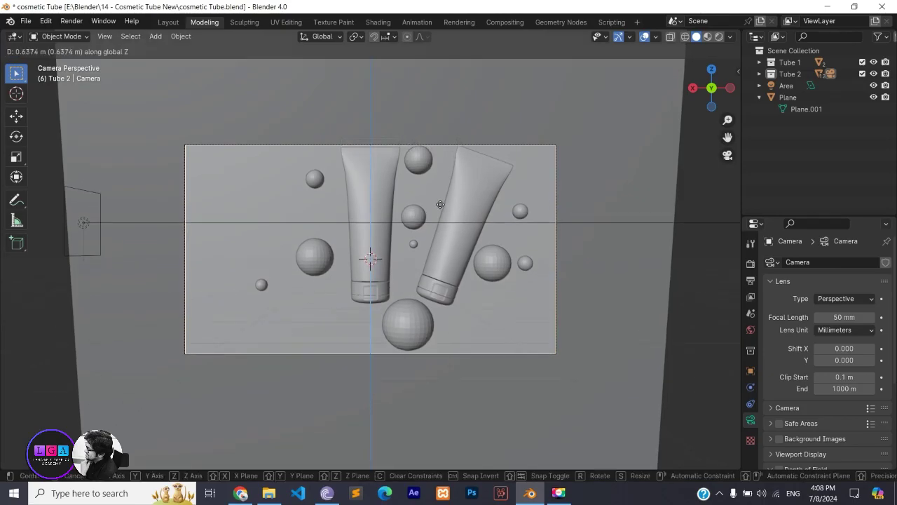
pyautogui.click(439, 139)
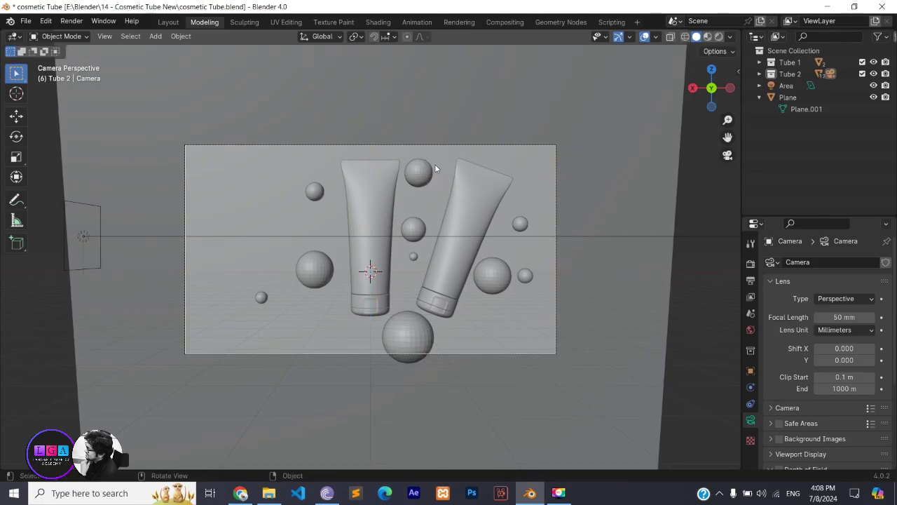
pyautogui.press('g')
pyautogui.press('x')
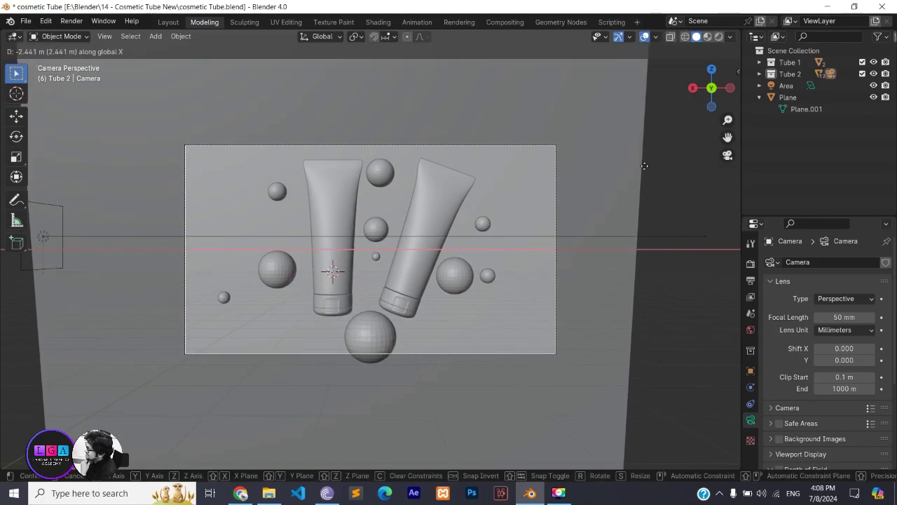
pyautogui.click(656, 167)
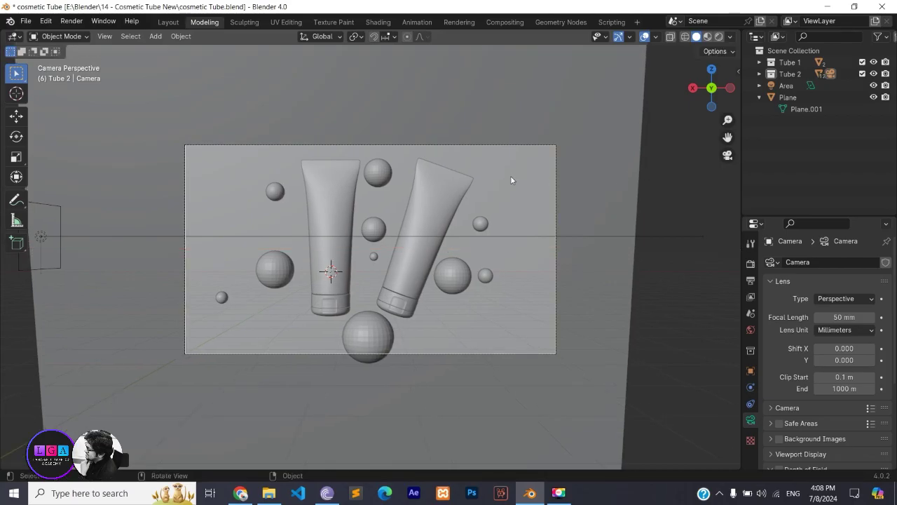
# Fine-tune the camera's distance and height so both tubes and the spheres sit centred in frame.
pyautogui.press('g')
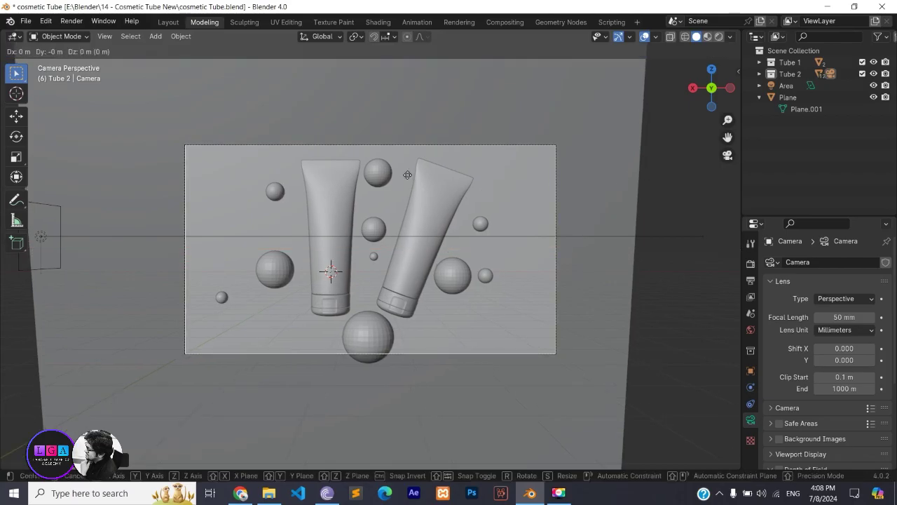
pyautogui.press('y')
pyautogui.click(415, 86)
pyautogui.press('g')
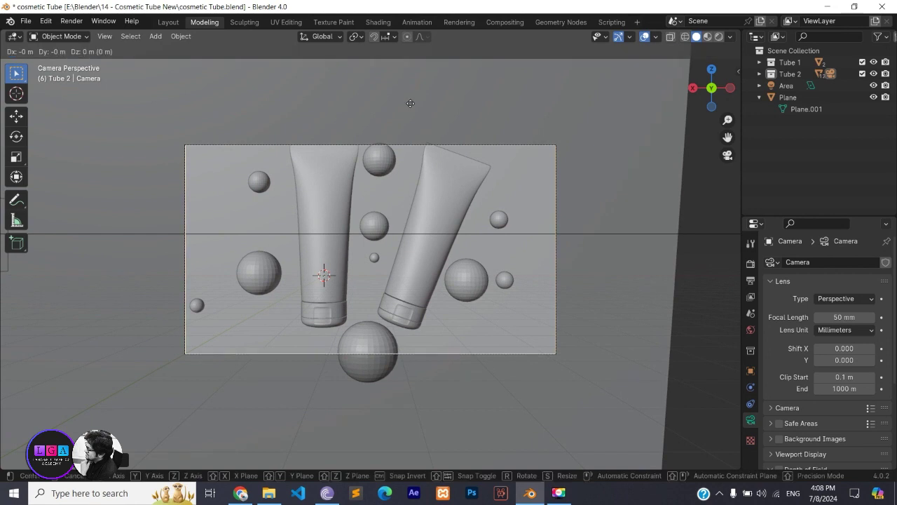
pyautogui.press('z')
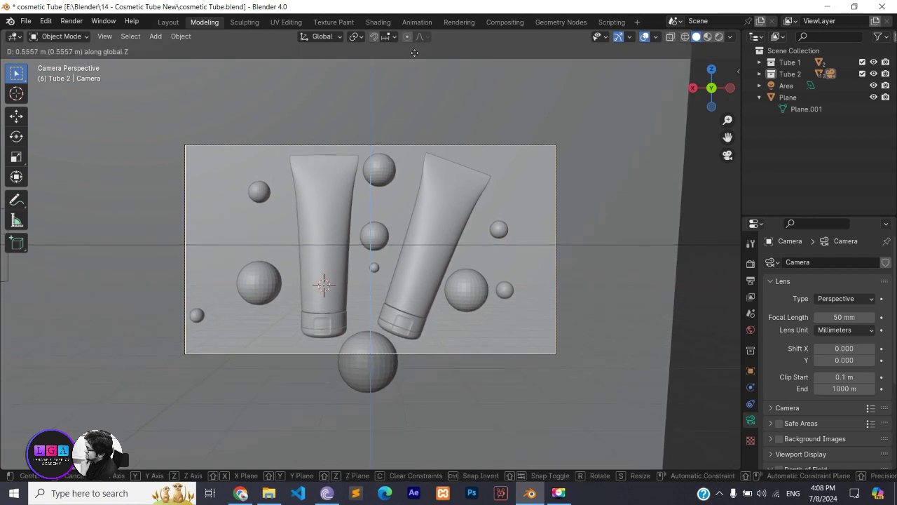
pyautogui.click(414, 55)
pyautogui.scroll(1, 334, 265)
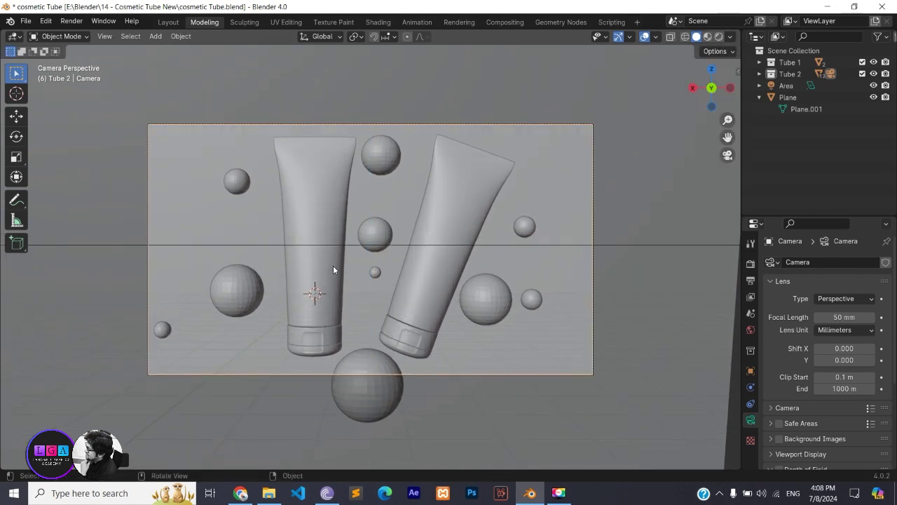
pyautogui.scroll(1, 333, 265)
# Give the backdrop plane a new Material.003 with a pale lavender base colour and preview it rendered.
pyautogui.click(602, 148)
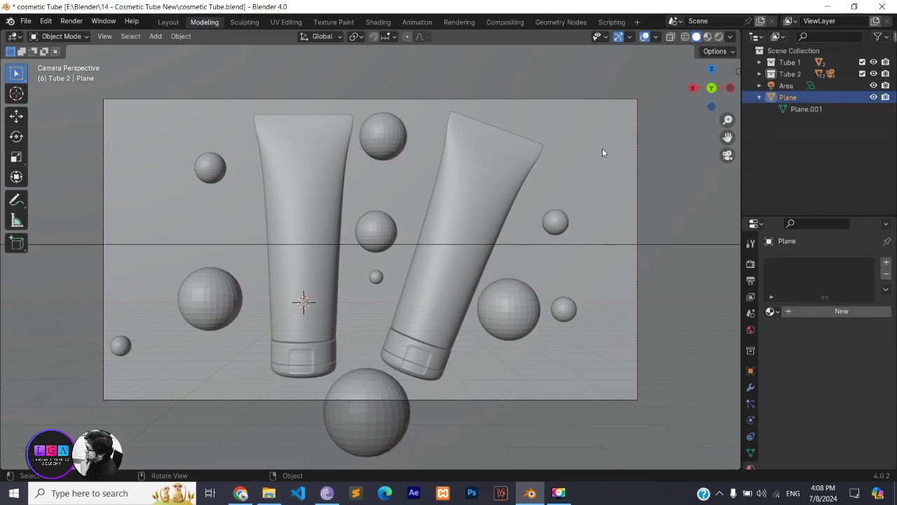
pyautogui.click(771, 311)
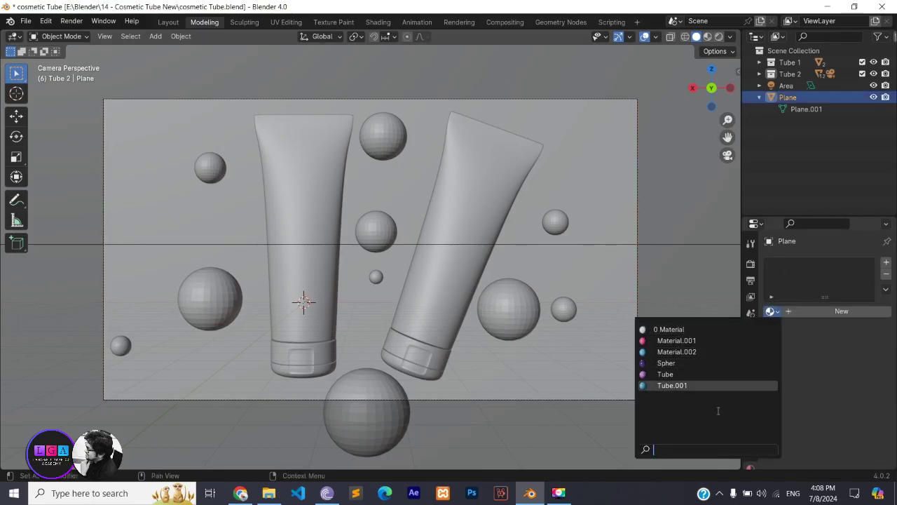
pyautogui.click(863, 314)
pyautogui.click(850, 385)
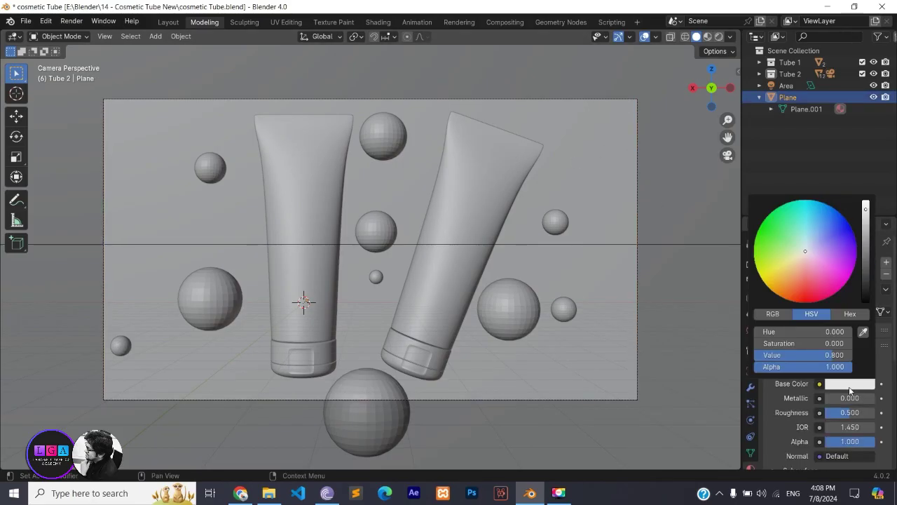
pyautogui.click(816, 247)
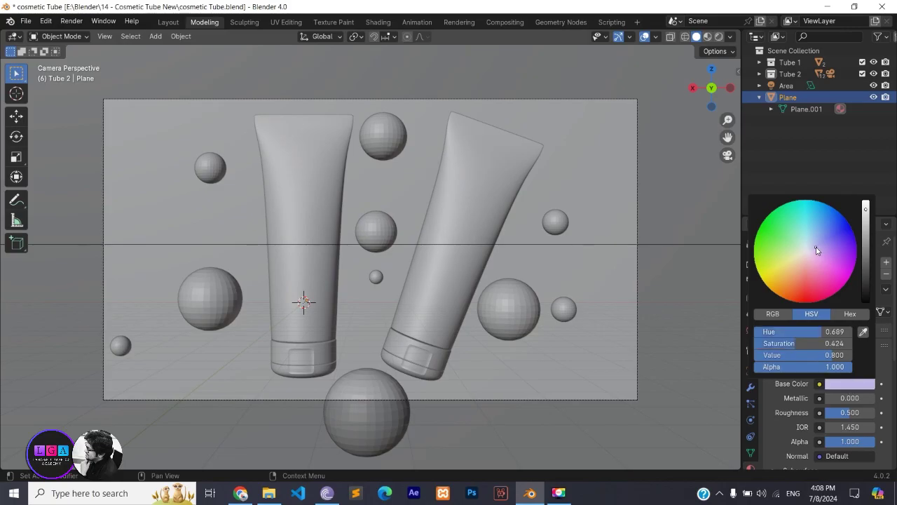
pyautogui.click(719, 38)
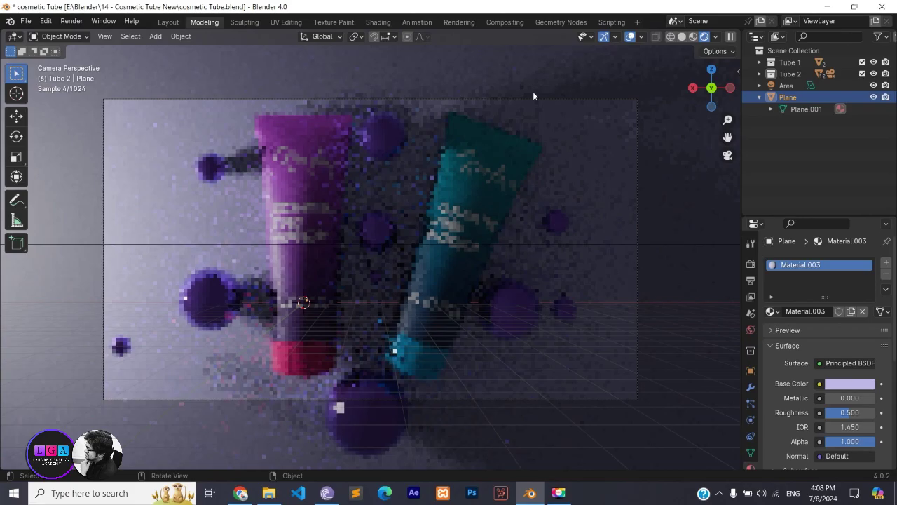
# Set the purple Spher material to Metallic 0.370 and Roughness 0.157.
pyautogui.click(210, 298)
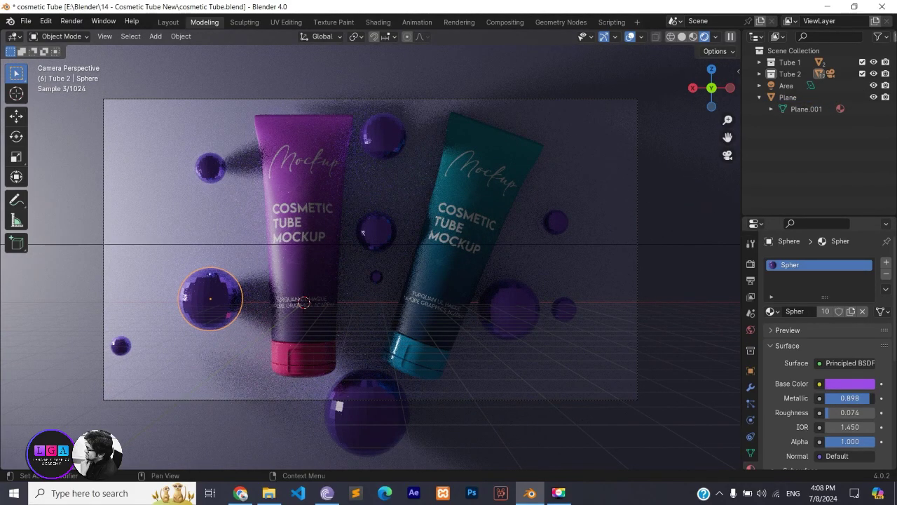
pyautogui.moveTo(849, 397); pyautogui.dragTo(823, 397)
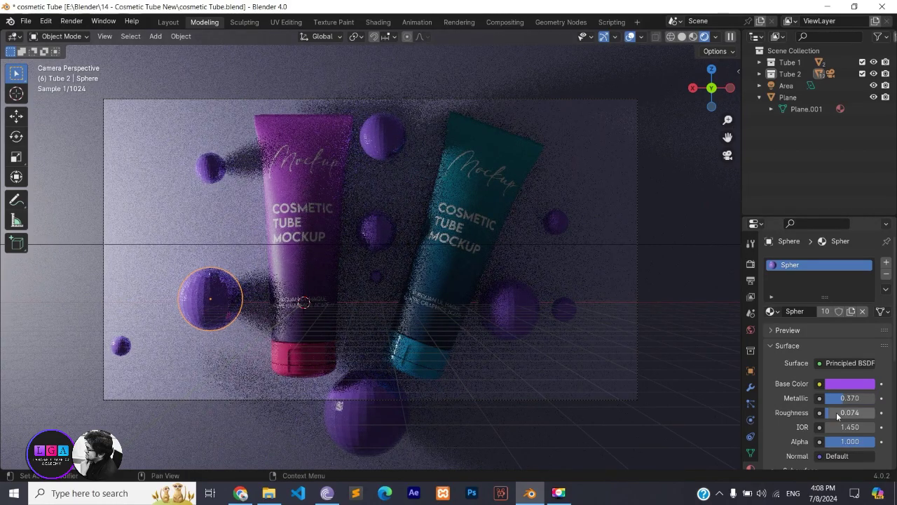
pyautogui.moveTo(836, 412); pyautogui.dragTo(850, 412)
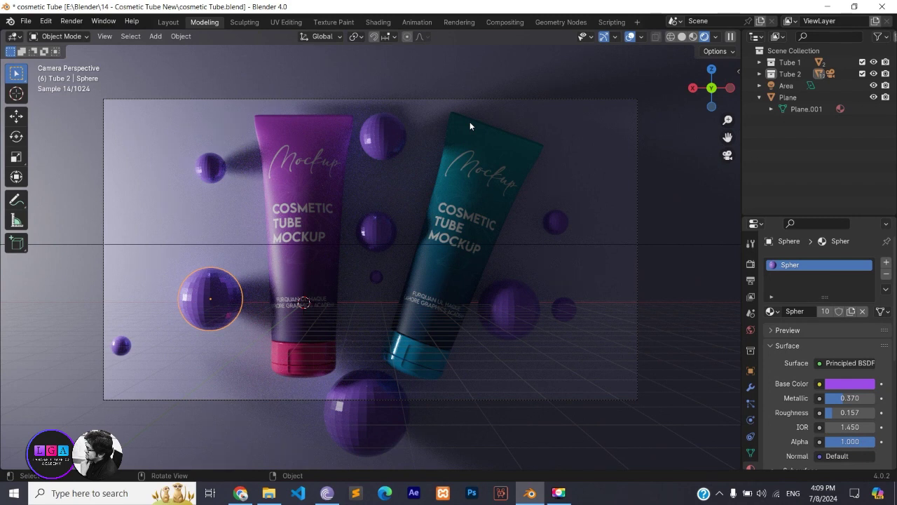
pyautogui.click(489, 303)
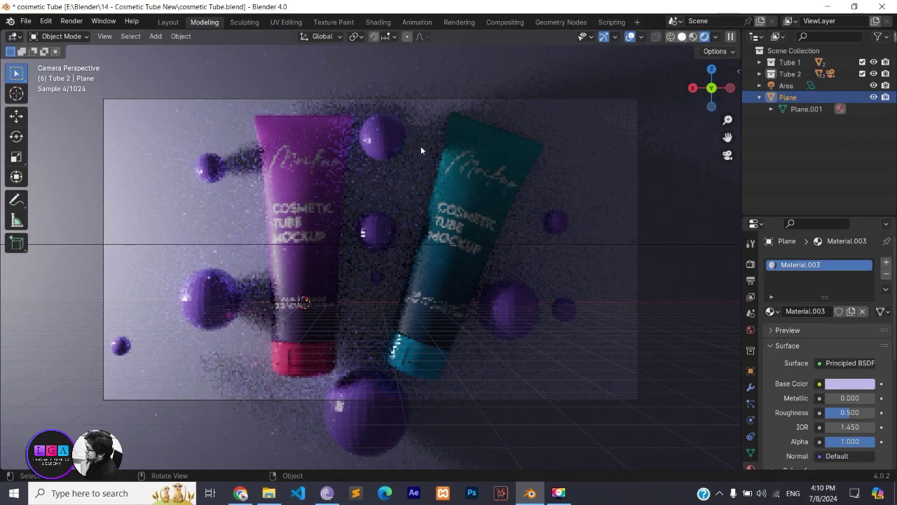
# Switch to solid shading and smooth-shade the spheres beside and right of the right tube.
pyautogui.press('z')
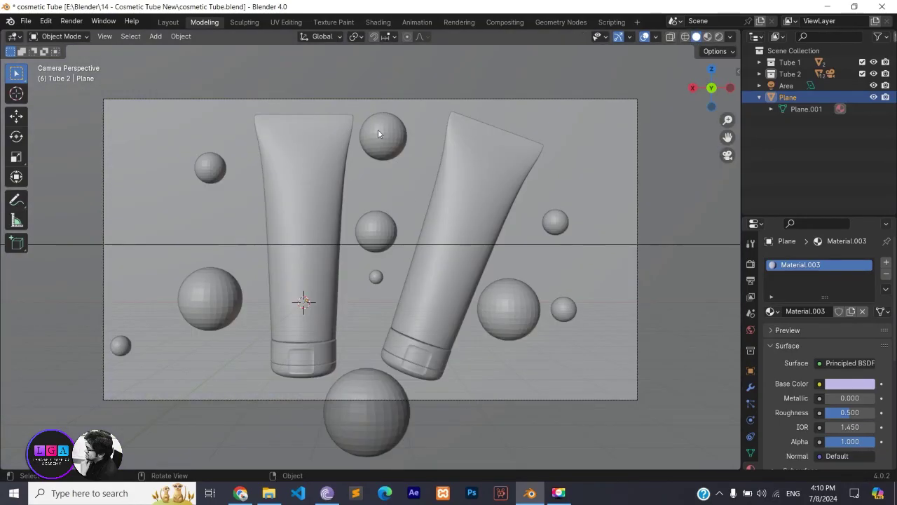
pyautogui.rightClick(378, 129)
pyautogui.click(378, 129)
pyautogui.rightClick(390, 141)
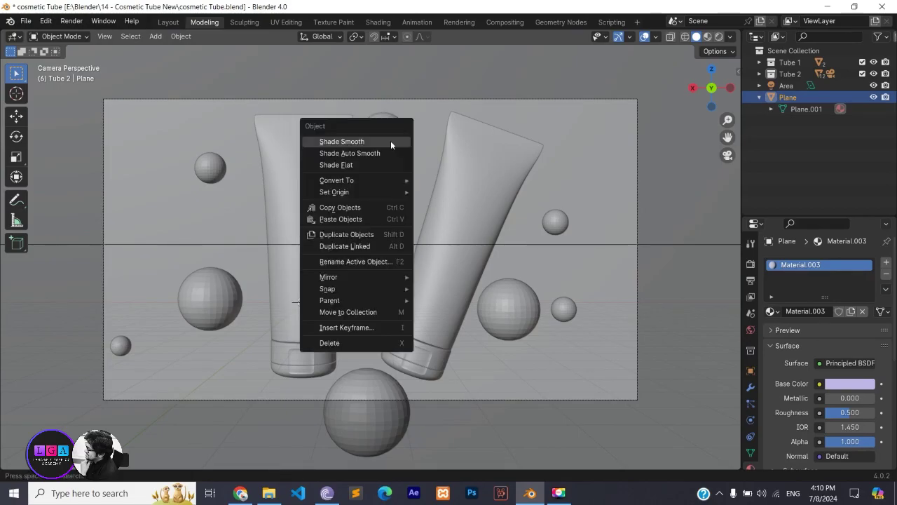
pyautogui.click(514, 303)
pyautogui.rightClick(514, 304)
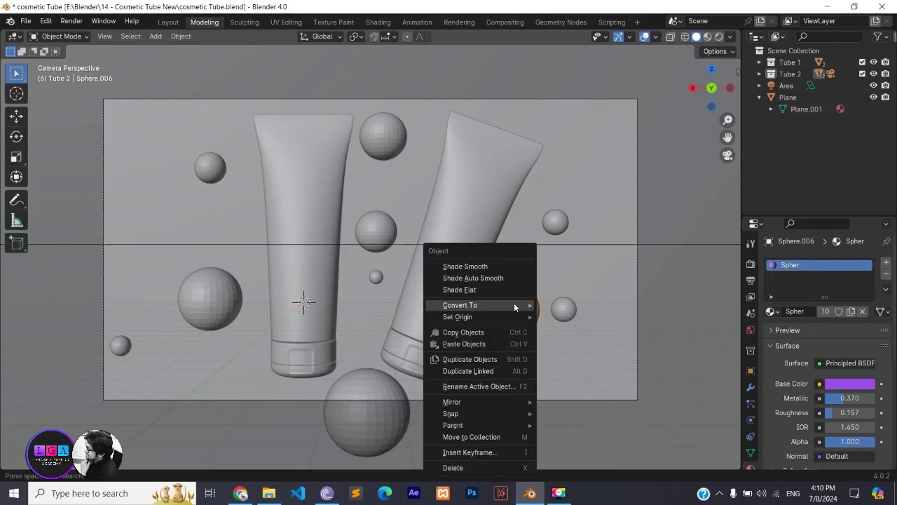
pyautogui.click(492, 270)
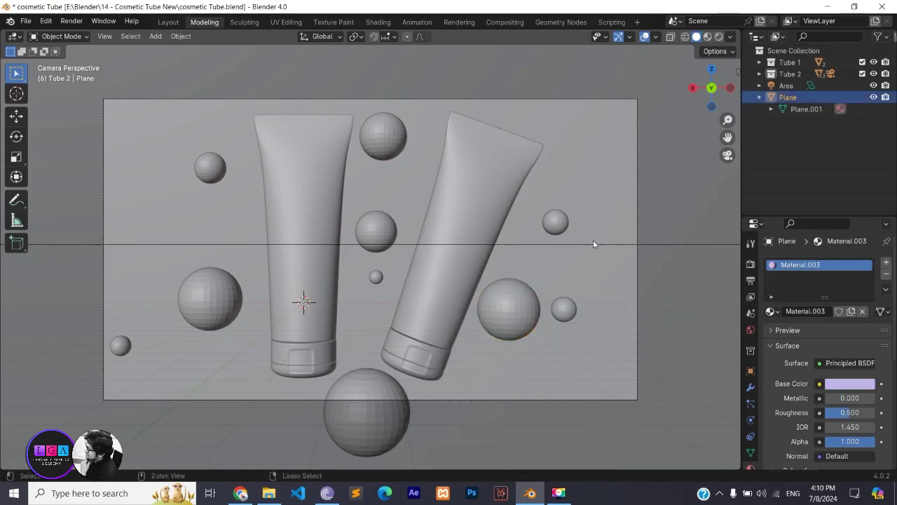
pyautogui.rightClick(527, 308)
pyautogui.moveTo(483, 304)
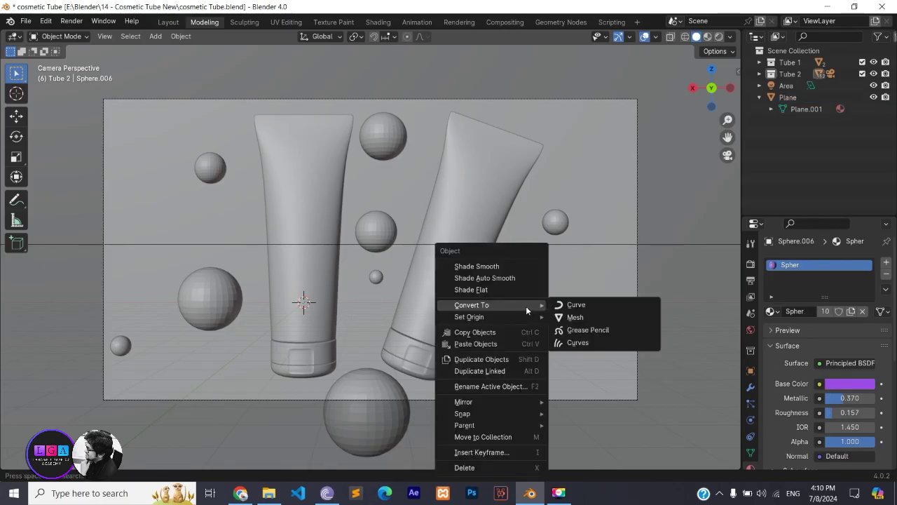
pyautogui.click(501, 277)
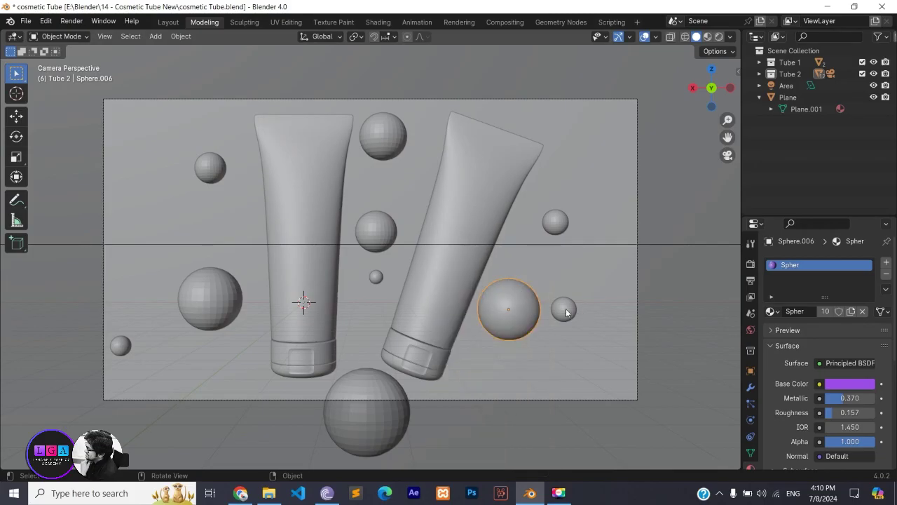
pyautogui.keyDown('shift'); pyautogui.click(565, 309); pyautogui.keyUp('shift')
pyautogui.rightClick(566, 311)
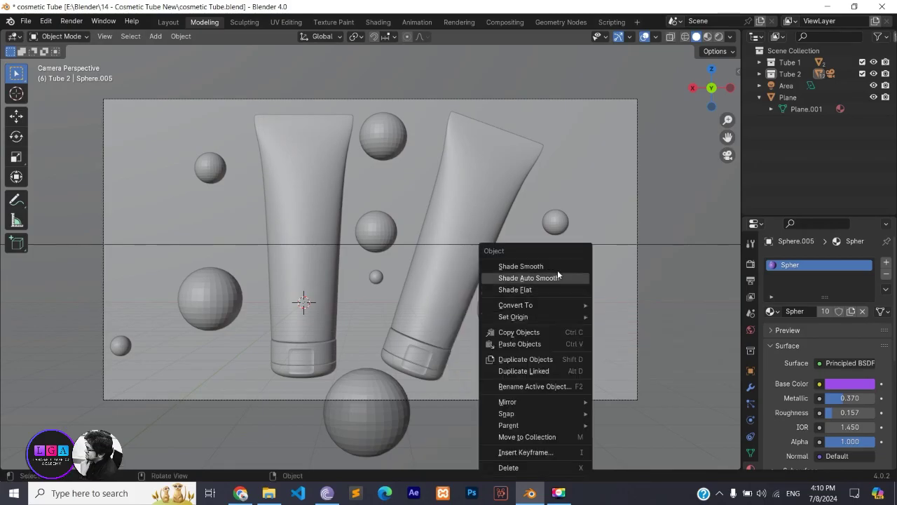
pyautogui.click(557, 270)
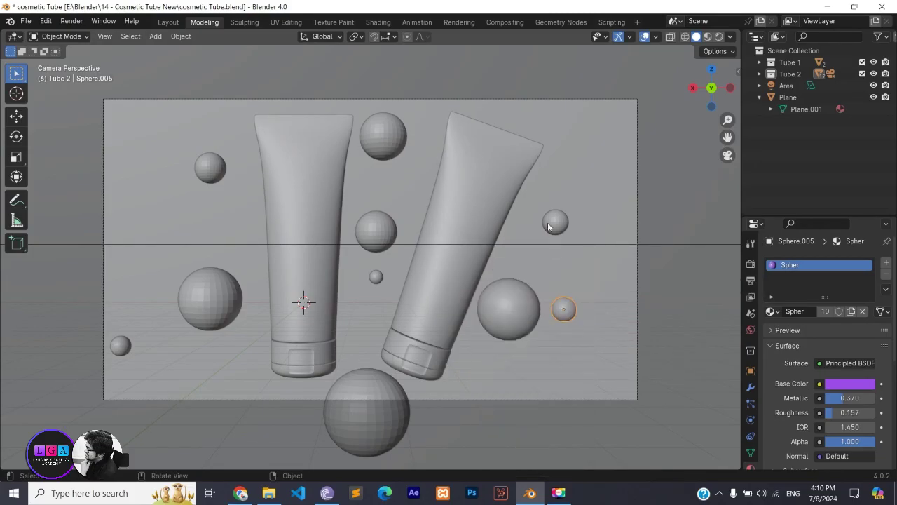
# Smooth-shade the upper-right sphere, the sphere between the tubes, and the top sphere.
pyautogui.rightClick(547, 222)
pyautogui.click(548, 222)
pyautogui.click(566, 224)
pyautogui.rightClick(565, 225)
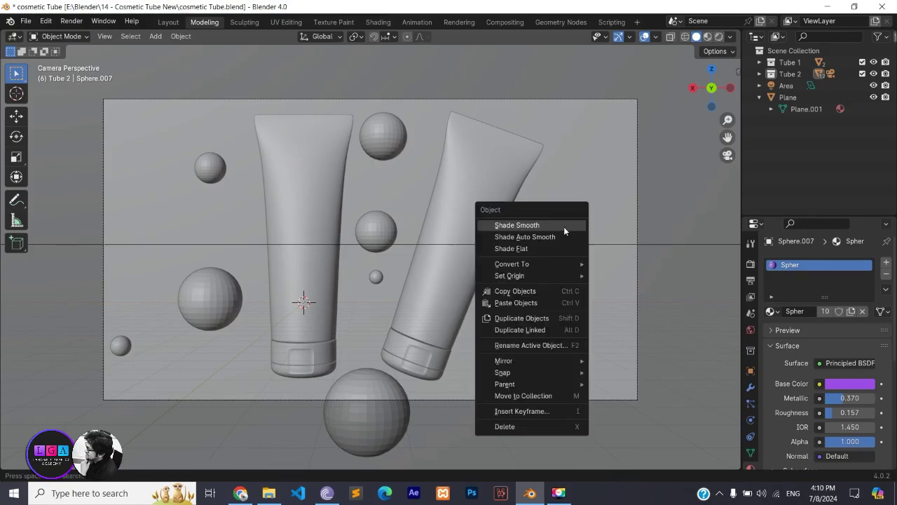
pyautogui.click(564, 226)
pyautogui.click(389, 234)
pyautogui.rightClick(402, 235)
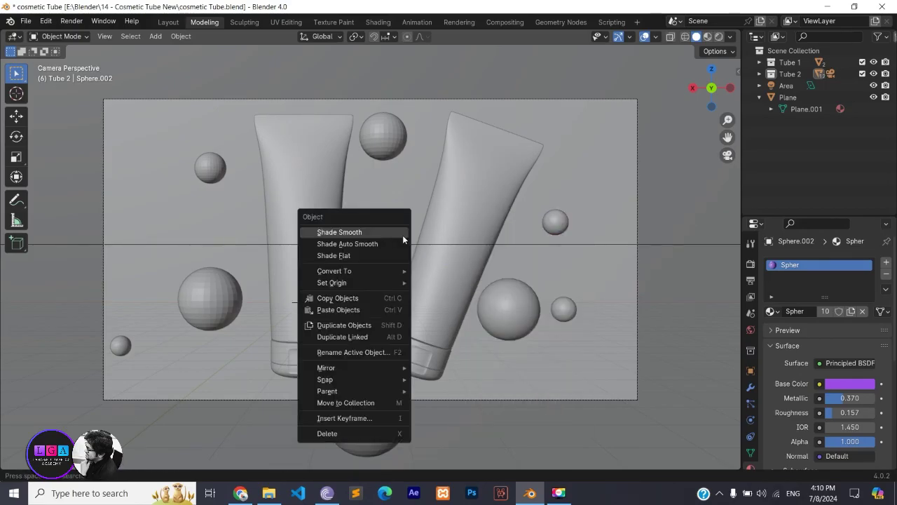
pyautogui.click(402, 234)
pyautogui.click(395, 138)
pyautogui.rightClick(394, 138)
pyautogui.click(394, 138)
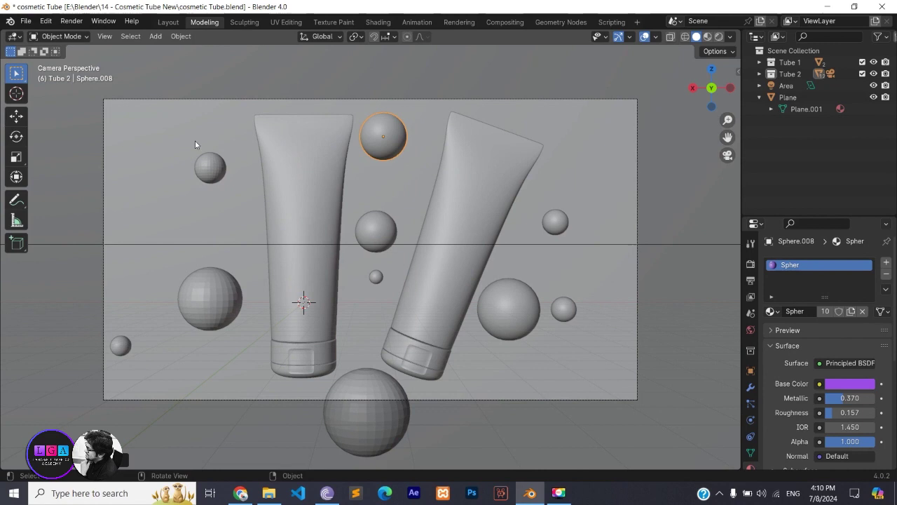
# Smooth-shade the upper-left, large left, bottom and lower-left spheres, then preview rendered.
pyautogui.click(216, 171)
pyautogui.rightClick(221, 181)
pyautogui.click(213, 177)
pyautogui.click(211, 288)
pyautogui.rightClick(210, 288)
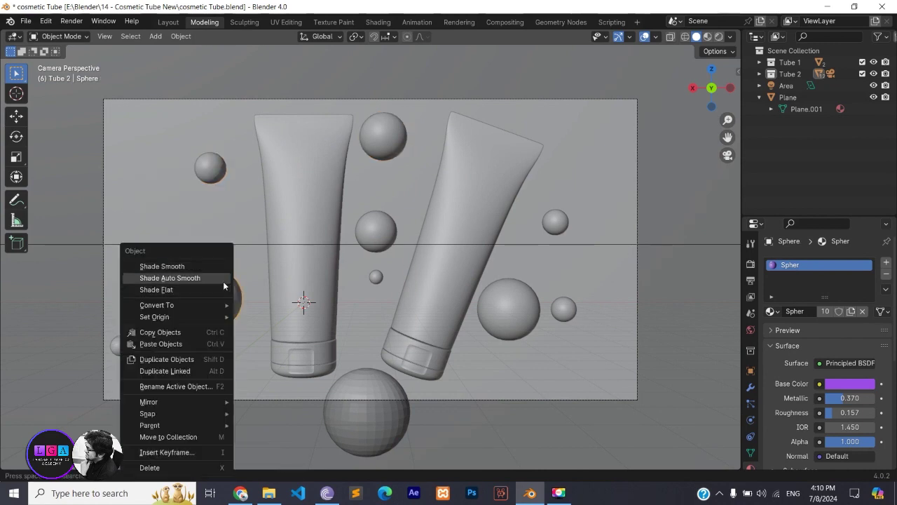
pyautogui.click(210, 279)
pyautogui.click(365, 391)
pyautogui.rightClick(365, 391)
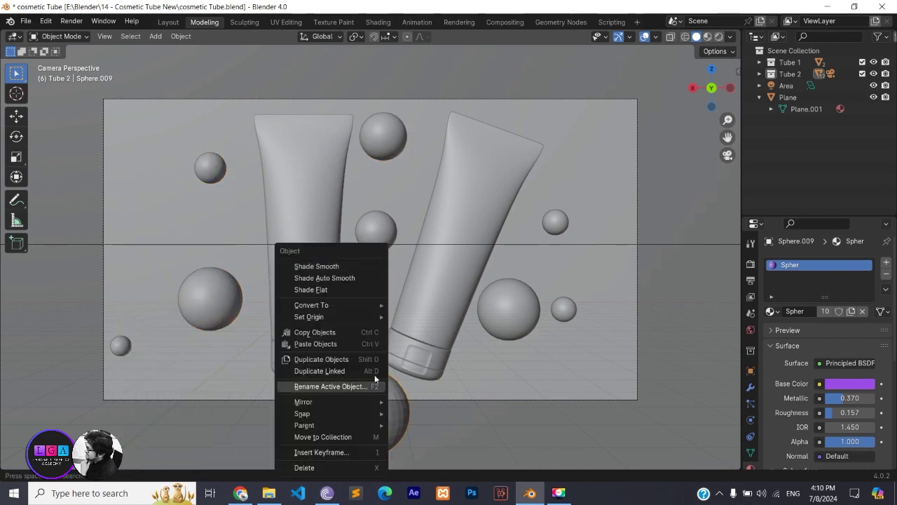
pyautogui.click(340, 265)
pyautogui.click(121, 344)
pyautogui.rightClick(121, 343)
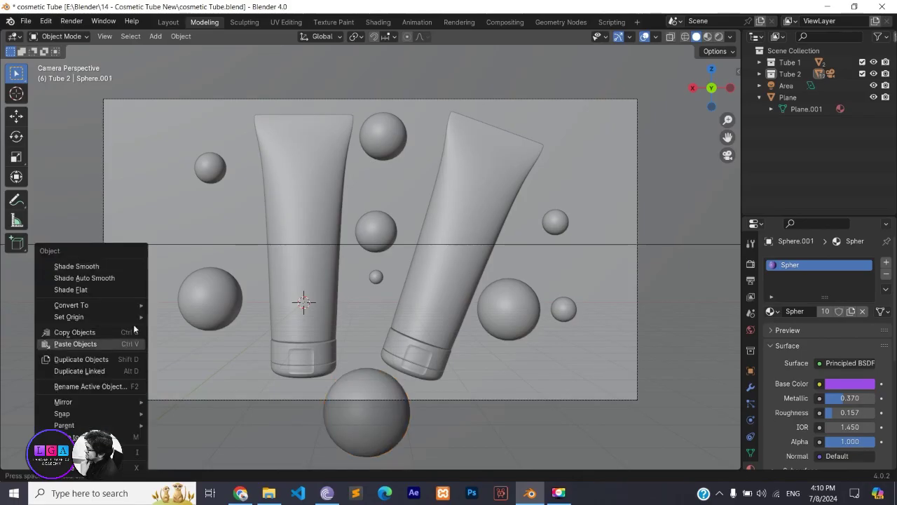
pyautogui.click(114, 265)
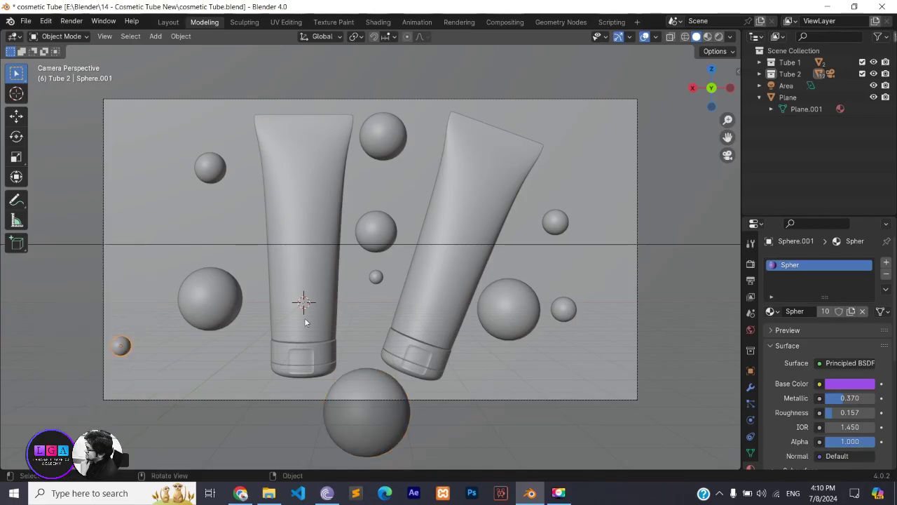
pyautogui.click(718, 37)
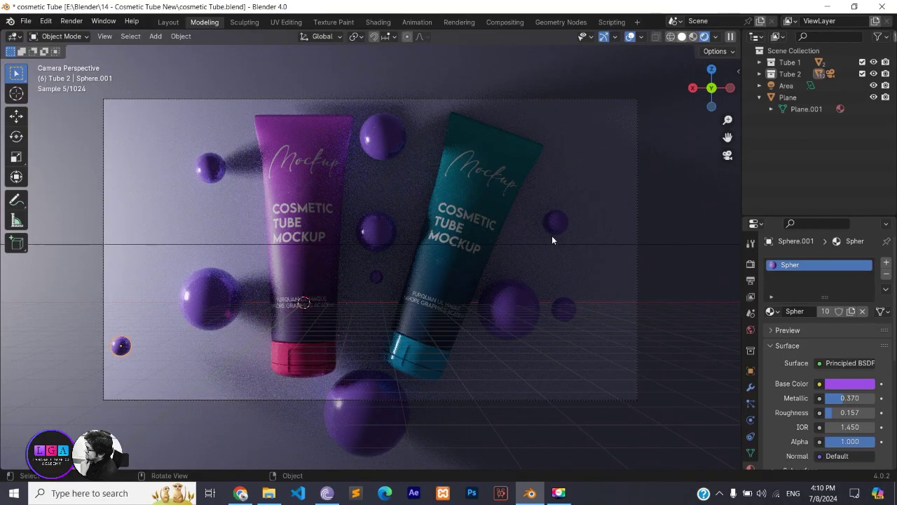
# Return to solid shading and select the small sphere between the tubes.
pyautogui.click(681, 37)
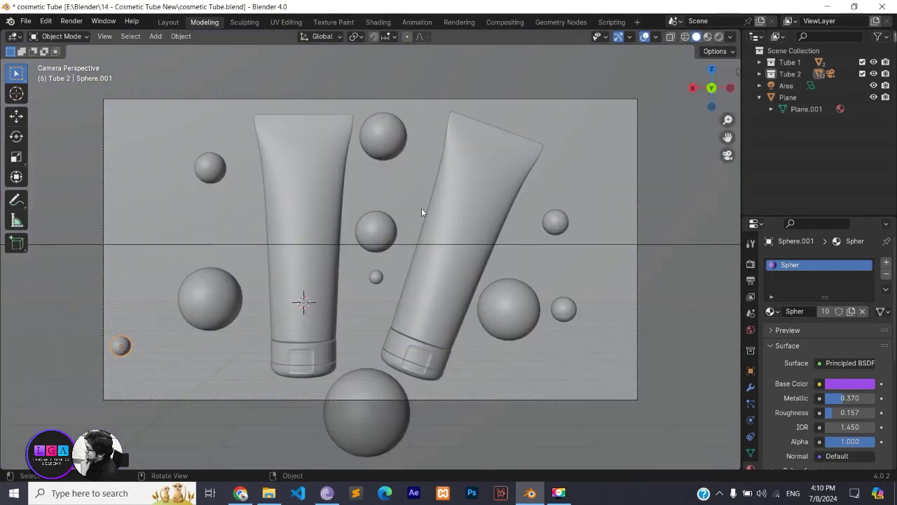
pyautogui.click(375, 228)
# Make a single-user copy of the sphere material, Spher.001, and set its base colour to cyan.
pyautogui.click(846, 382)
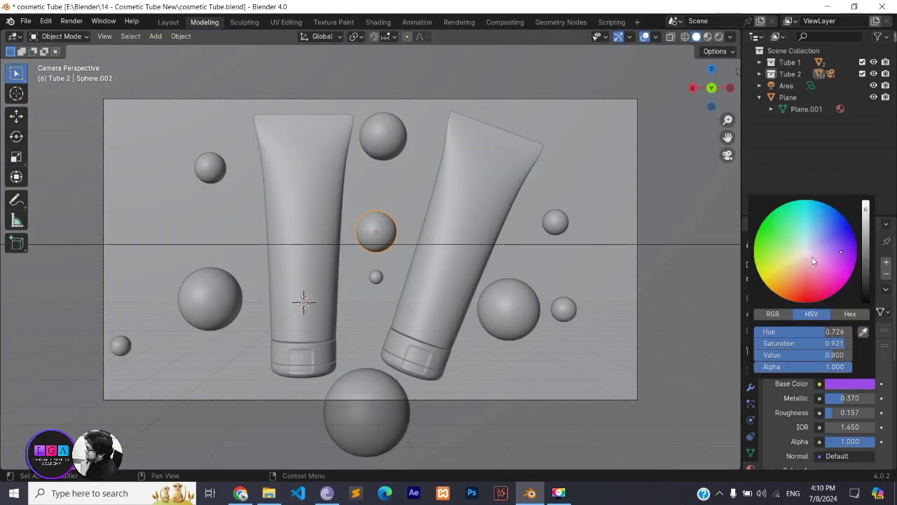
pyautogui.moveTo(812, 257); pyautogui.dragTo(793, 215)
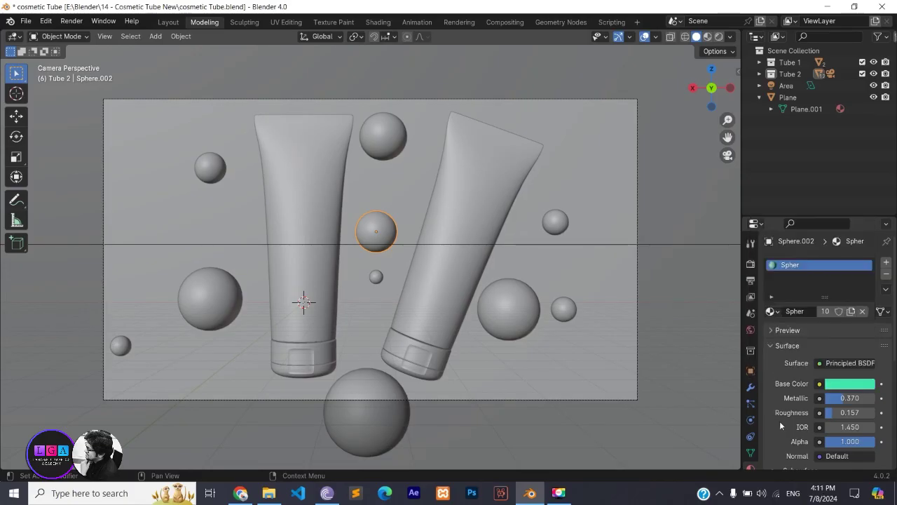
pyautogui.hotkey('ctrl', 'z')
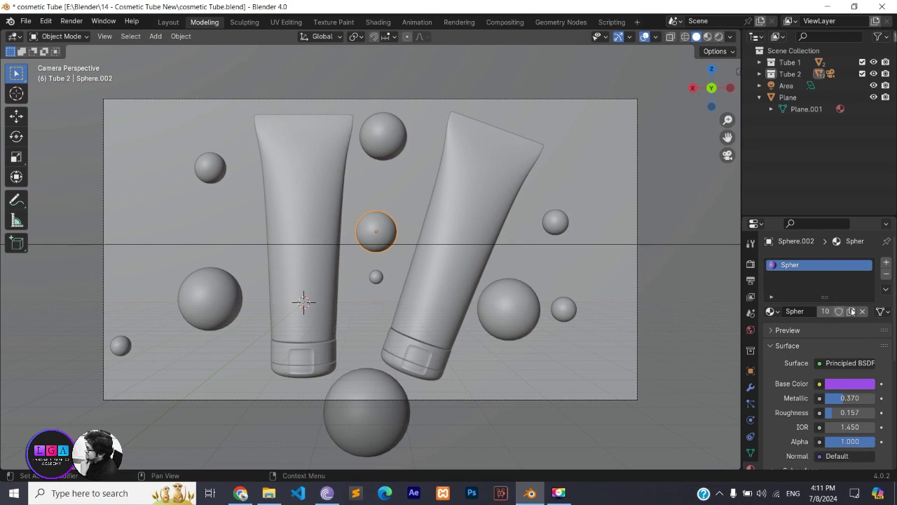
pyautogui.click(851, 311)
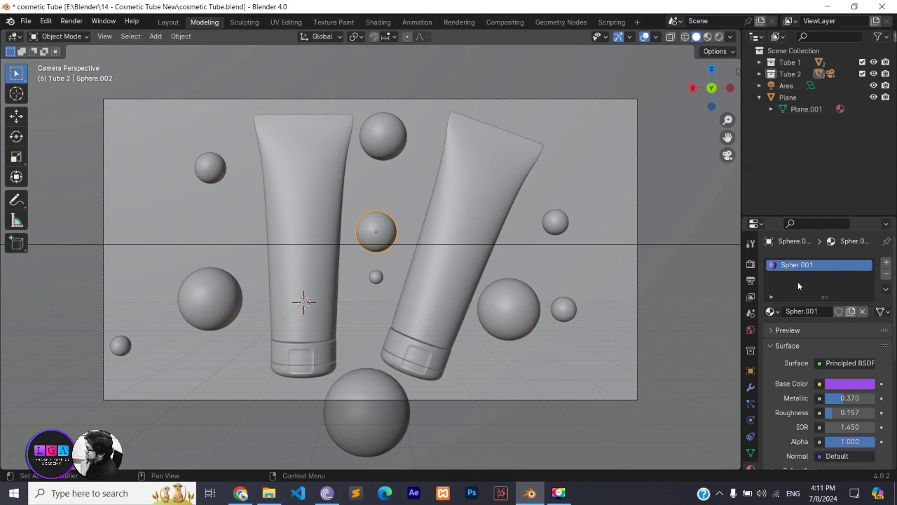
pyautogui.click(841, 383)
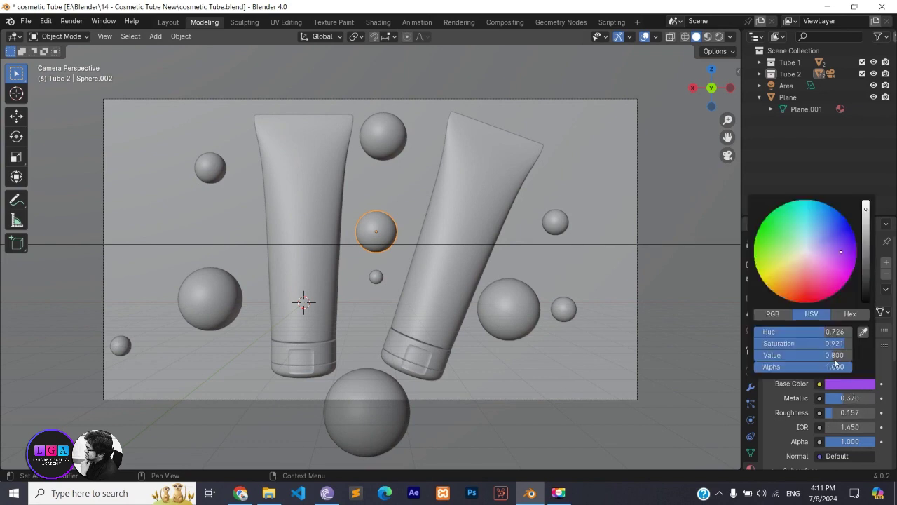
pyautogui.click(799, 228)
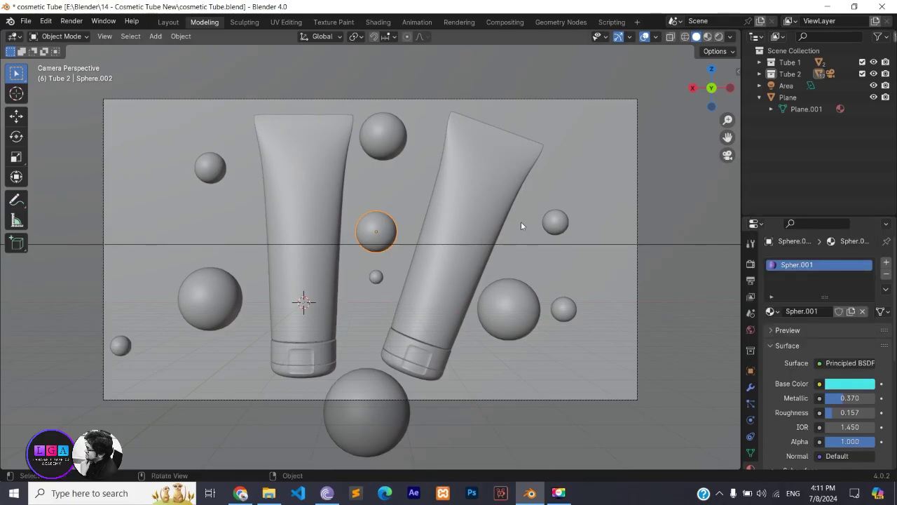
# Assign Spher.001 to the upper-right, right and large right spheres and preview rendered.
pyautogui.click(554, 223)
pyautogui.click(771, 311)
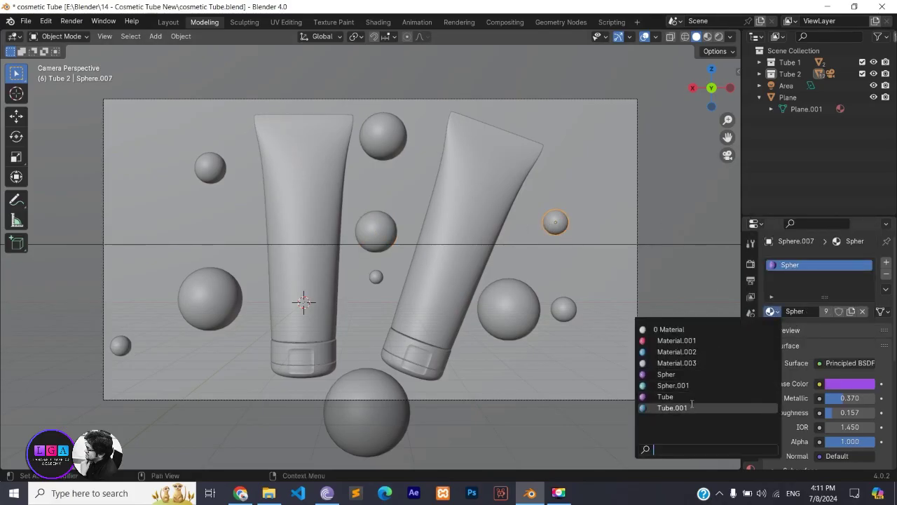
pyautogui.click(673, 384)
pyautogui.click(565, 308)
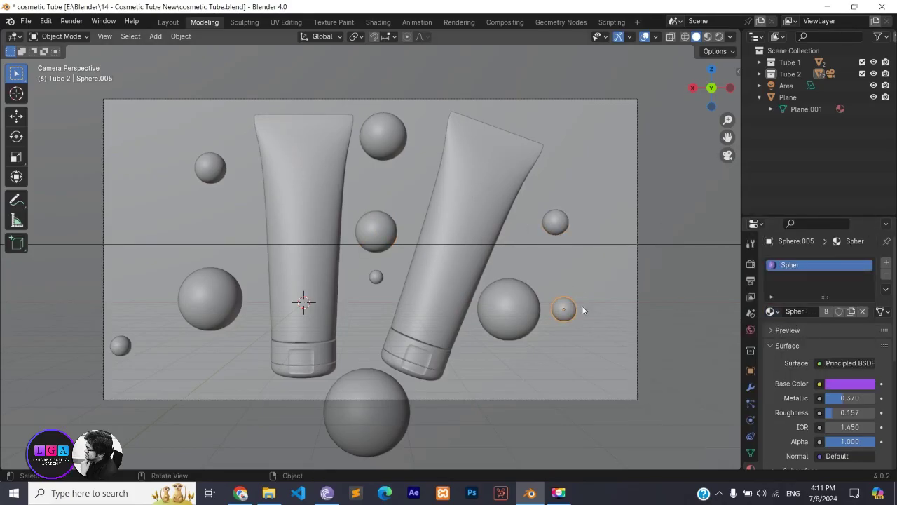
pyautogui.click(773, 311)
pyautogui.click(672, 384)
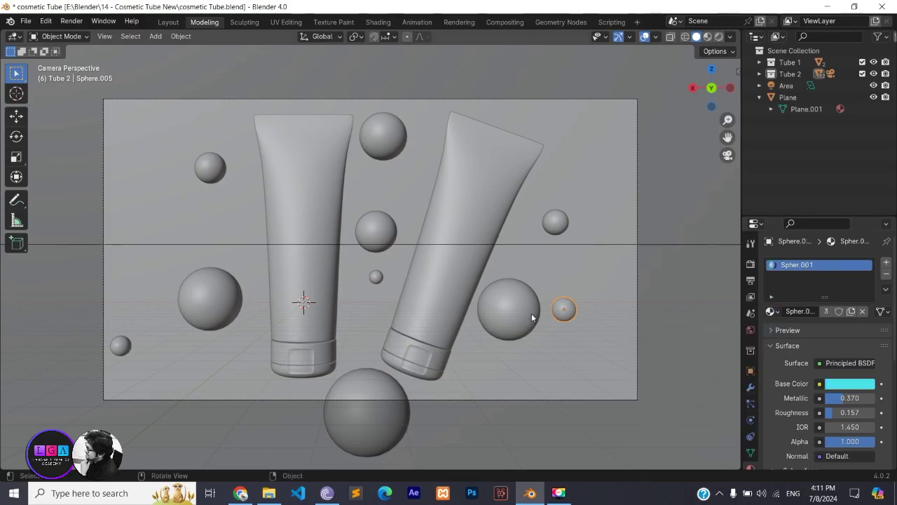
pyautogui.click(531, 313)
pyautogui.click(771, 311)
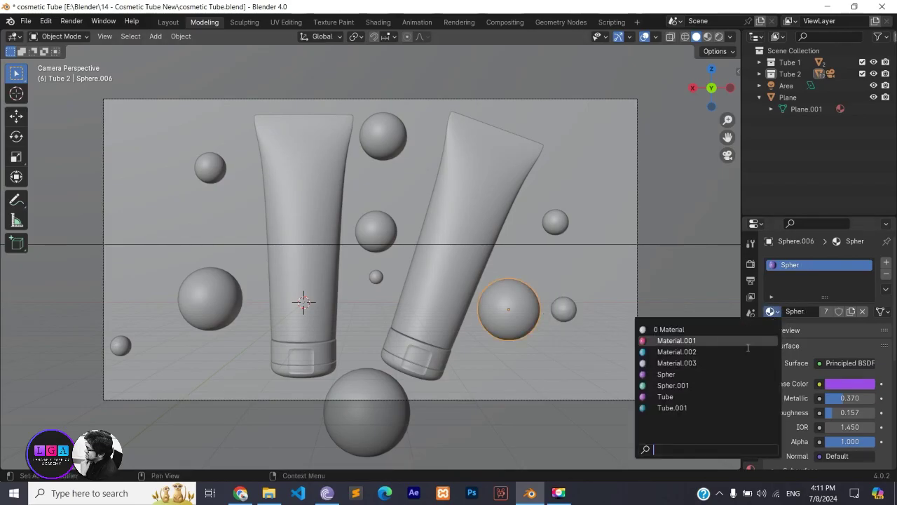
pyautogui.click(722, 388)
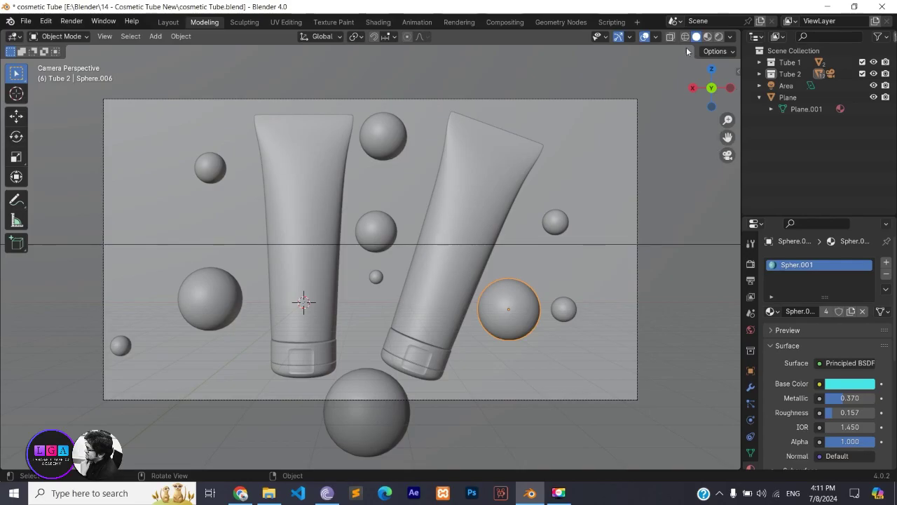
pyautogui.click(718, 36)
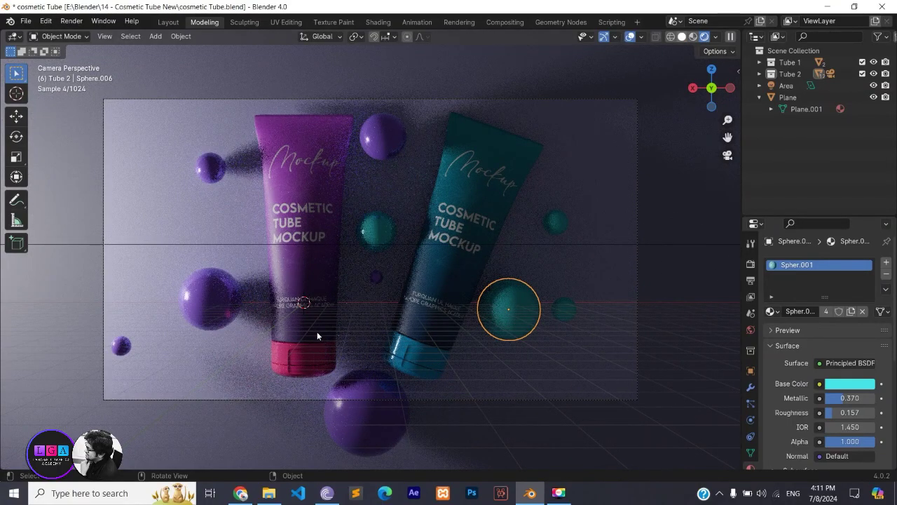
# In solid shading, slide the small lower-left sphere along the Y axis.
pyautogui.press('z')
pyautogui.moveTo(211, 340); pyautogui.dragTo(347, 337, button='middle')
pyautogui.click(375, 334)
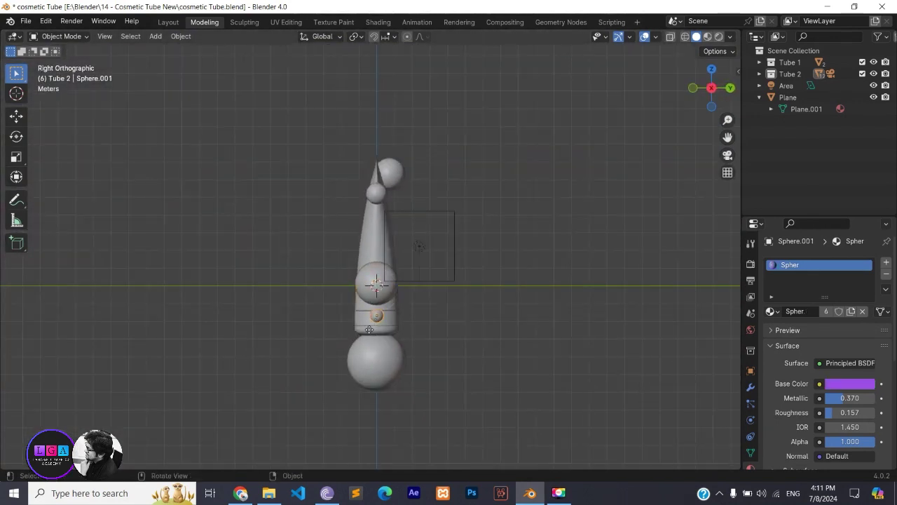
pyautogui.press('g')
pyautogui.press('y')
pyautogui.rightClick(326, 330)
pyautogui.press('g')
pyautogui.press('y')
pyautogui.click(356, 330)
# Nudge the sphere further along Y, about 0.227 m in total, and show the rendered camera view.
pyautogui.moveTo(356, 330)
pyautogui.mouseDown(button='middle')
pyautogui.moveTo(369, 356)
pyautogui.moveTo(373, 346)
pyautogui.mouseUp(button='middle')
pyautogui.press('g')
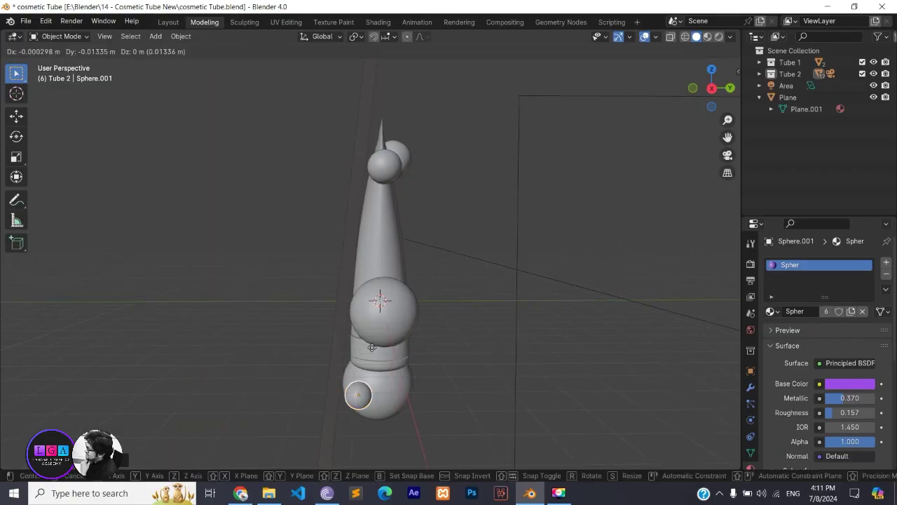
pyautogui.press('y')
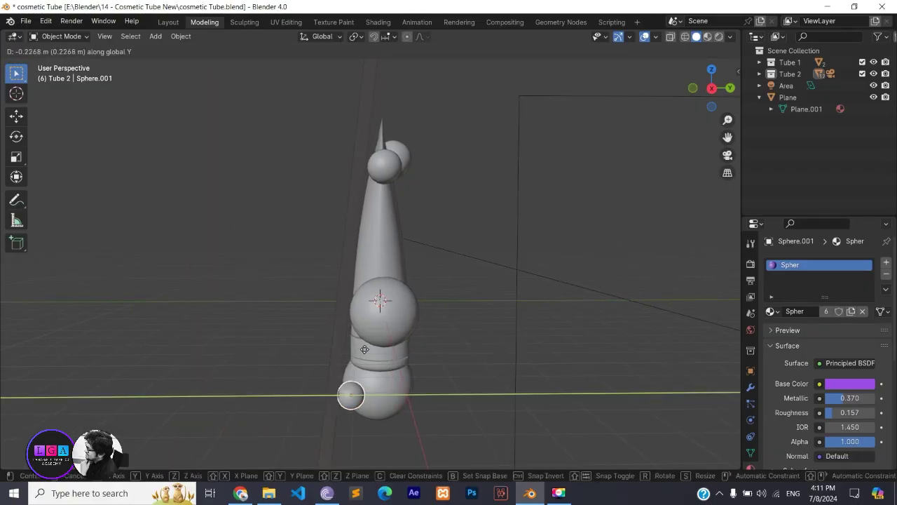
pyautogui.click(365, 349)
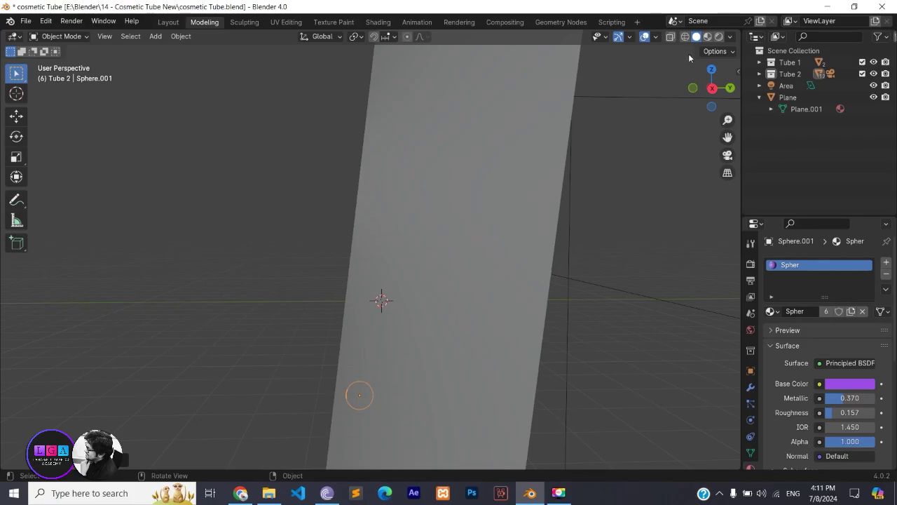
pyautogui.click(717, 37)
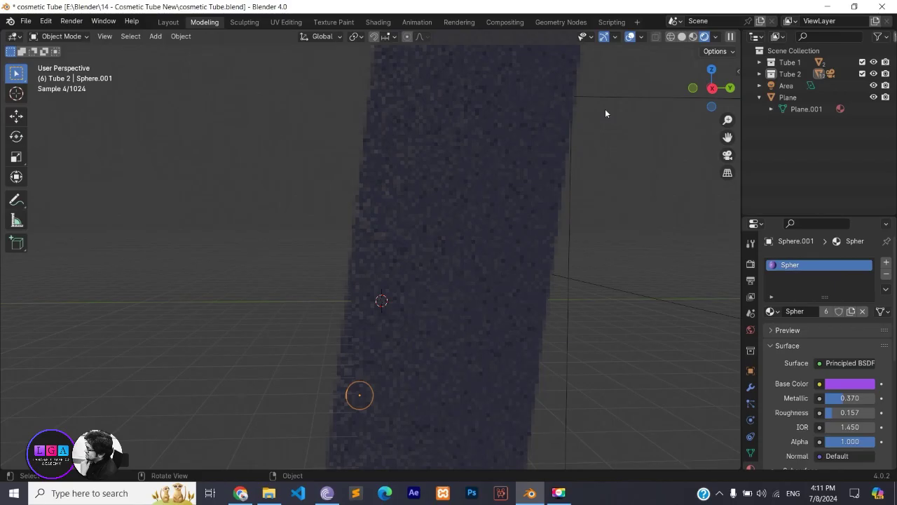
pyautogui.press('KP_0')
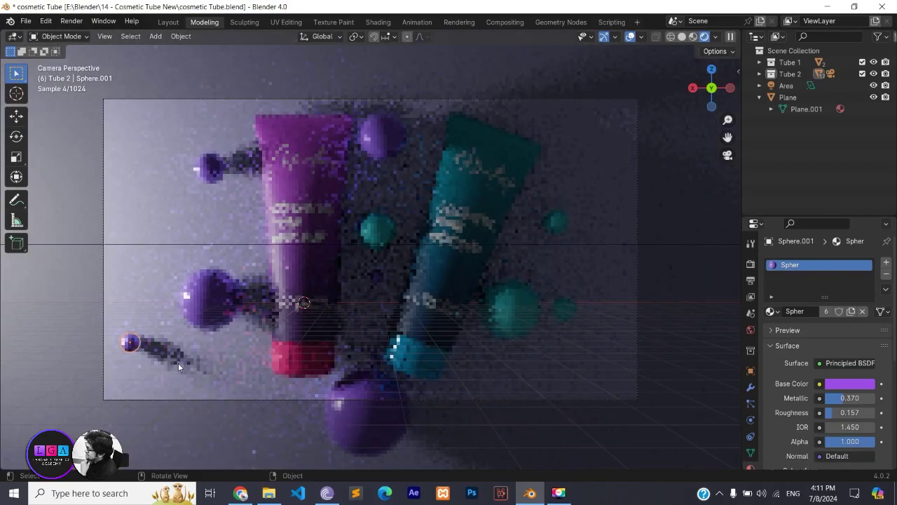
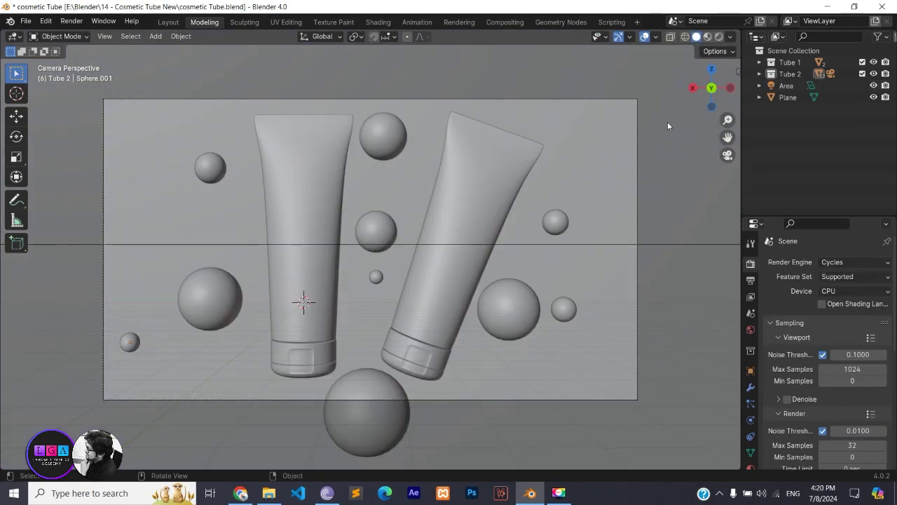
# Hide the backdrop plane, the area light and the second tube with its spheres.
pyautogui.click(873, 98)
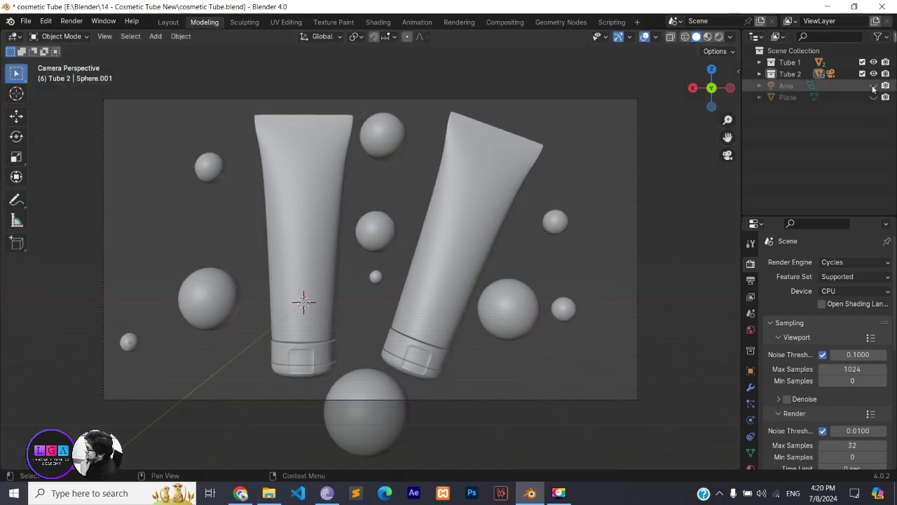
pyautogui.click(874, 86)
pyautogui.moveTo(891, 99); pyautogui.dragTo(885, 60)
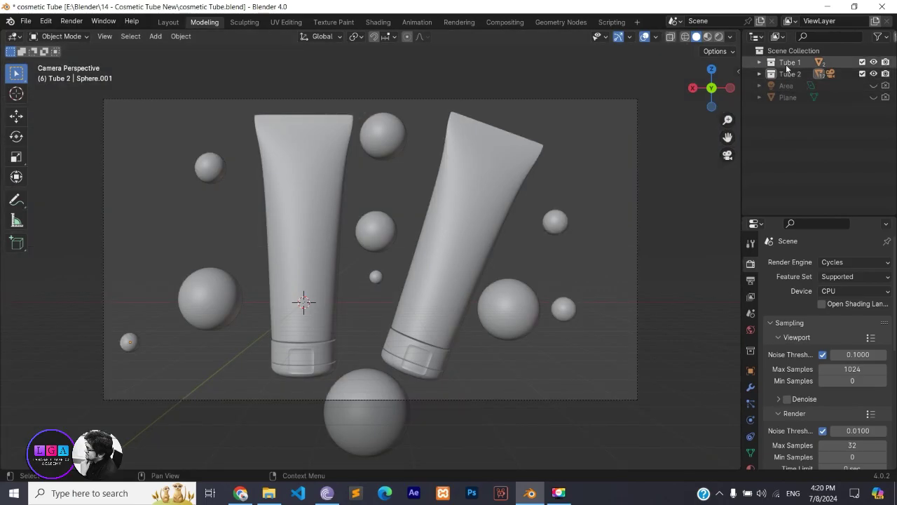
pyautogui.click(873, 73)
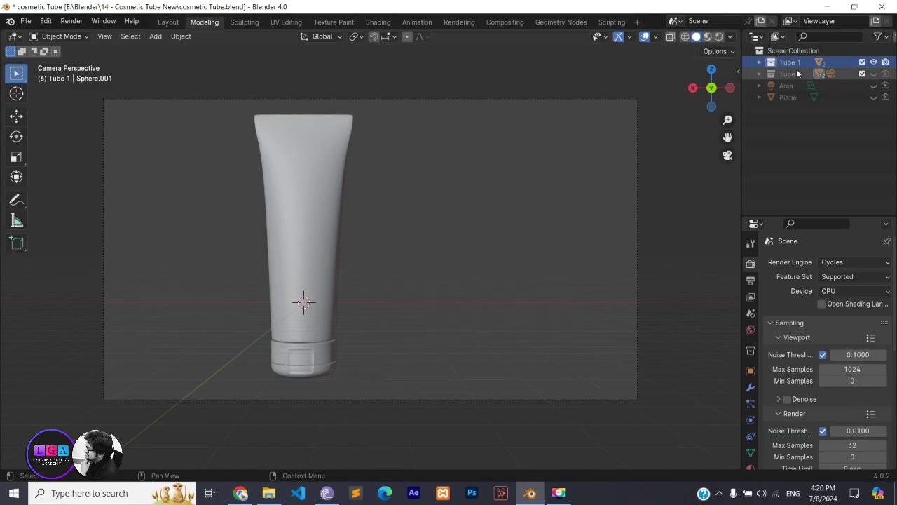
# Switch the viewport to Rendered shading and unhide the second tube and spheres.
pyautogui.click(718, 36)
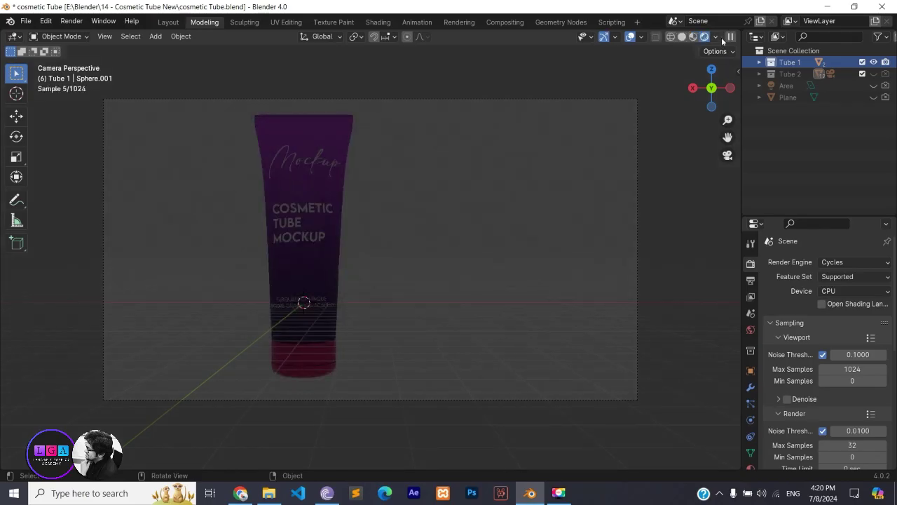
pyautogui.click(792, 82)
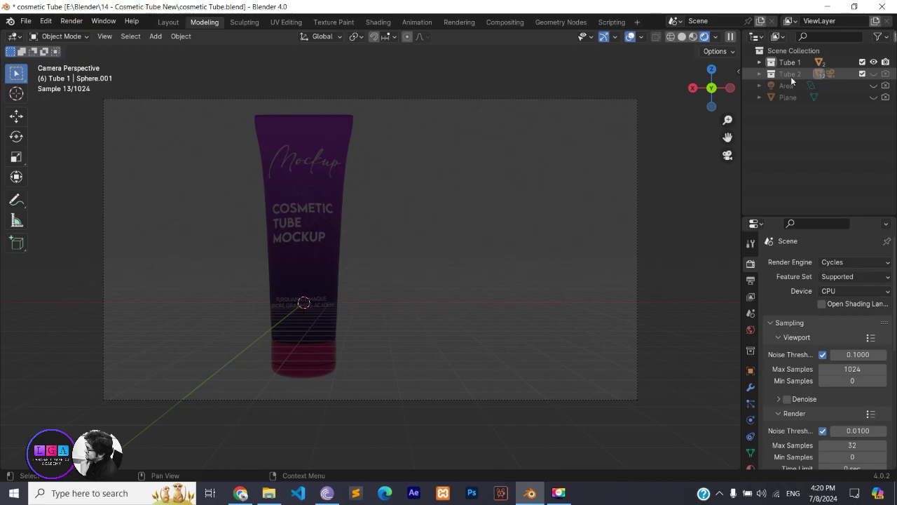
pyautogui.hotkey('alt', 'h')
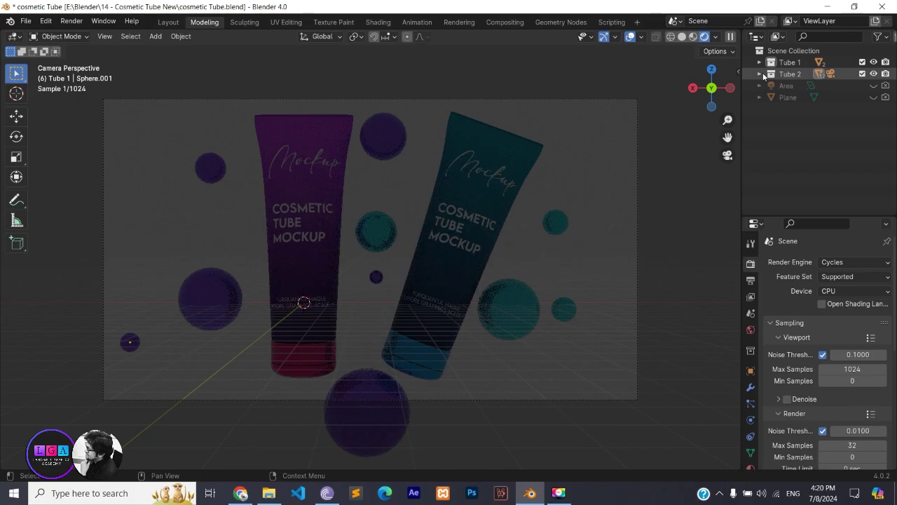
# Hide the decorative spheres inside the Tube 2 collection.
pyautogui.click(761, 75)
pyautogui.scroll(-3, 873, 181)
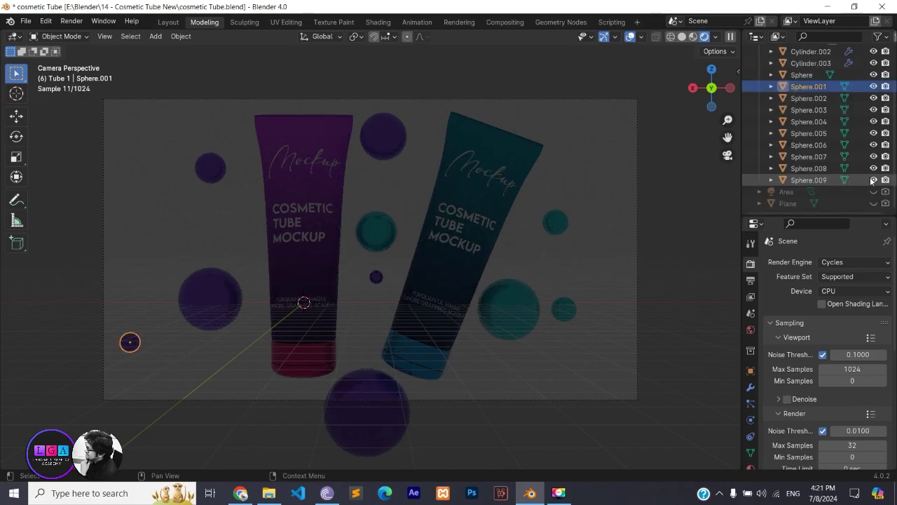
pyautogui.moveTo(872, 181); pyautogui.dragTo(875, 137)
pyautogui.click(874, 144)
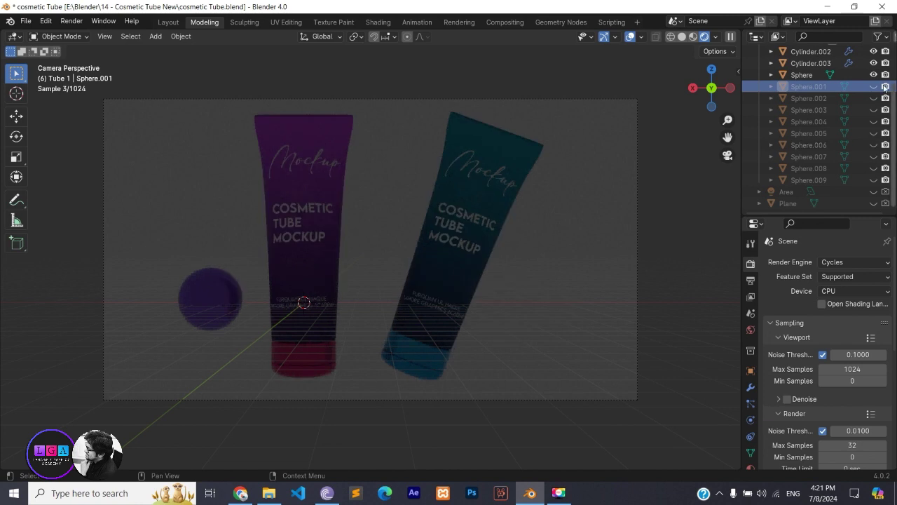
pyautogui.scroll(3, 761, 76)
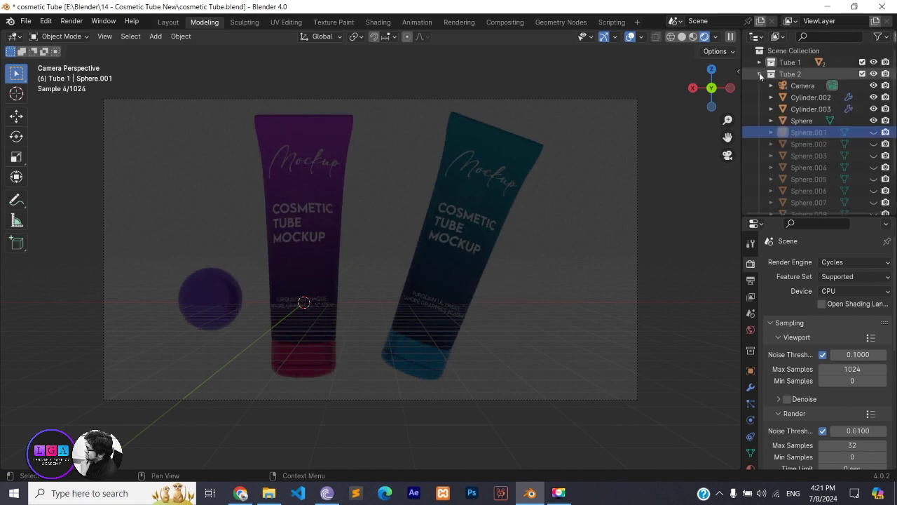
pyautogui.press('Up')
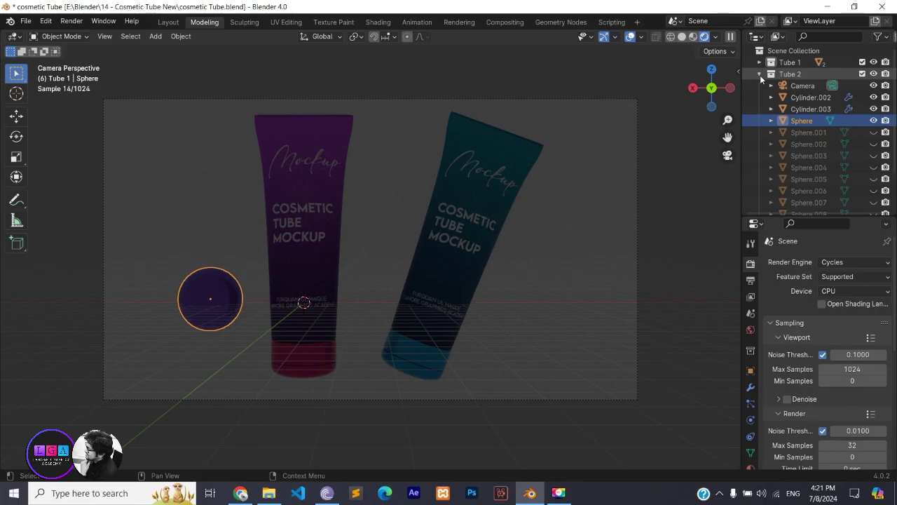
# Collapse the Tube 2 list and bring up the World properties.
pyautogui.click(760, 74)
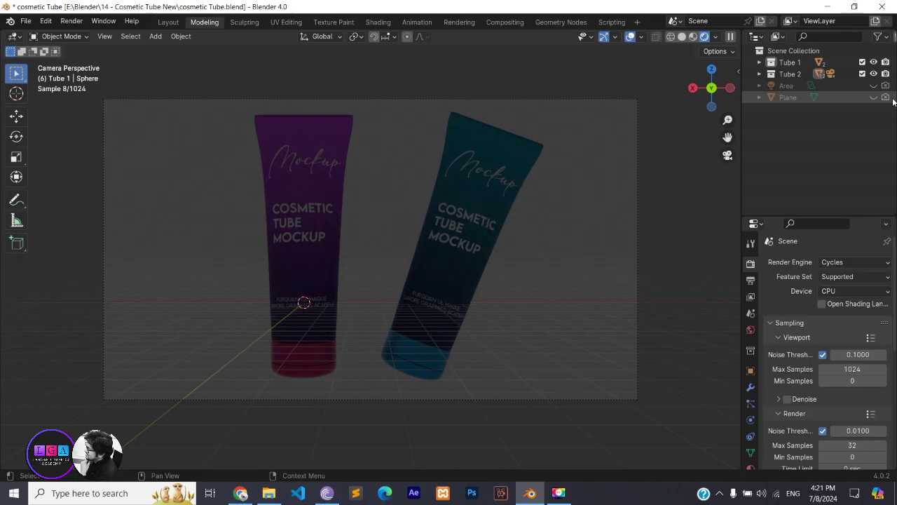
pyautogui.scroll(-2, 593, 261)
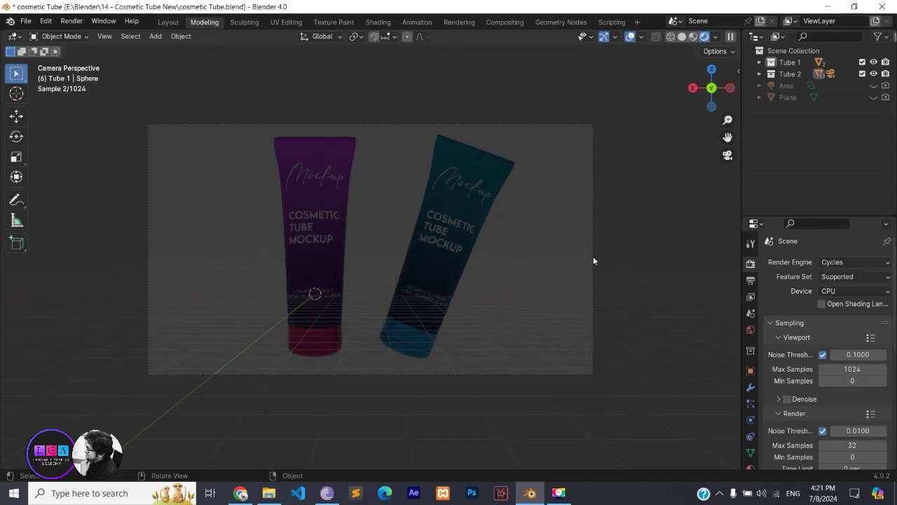
pyautogui.click(750, 330)
# Set the world Color to an Environment Texture showing the brown_photos room image.
pyautogui.click(818, 334)
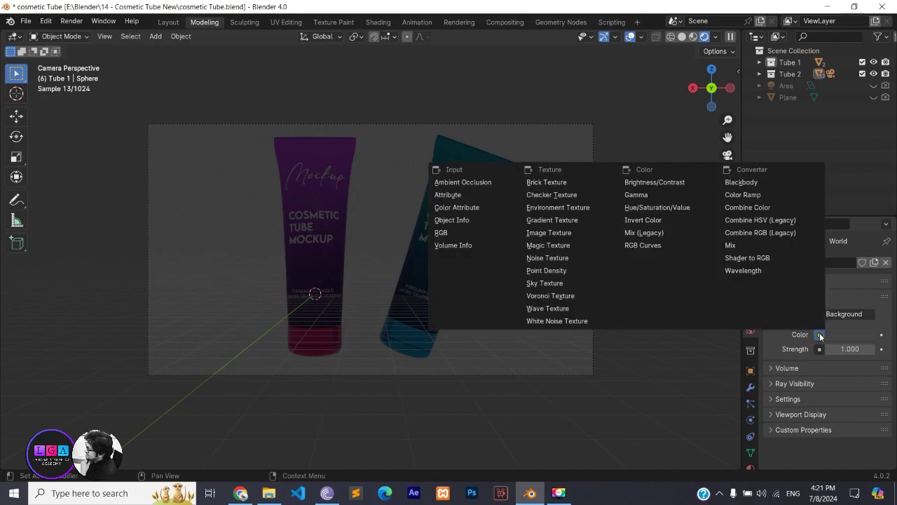
pyautogui.click(575, 206)
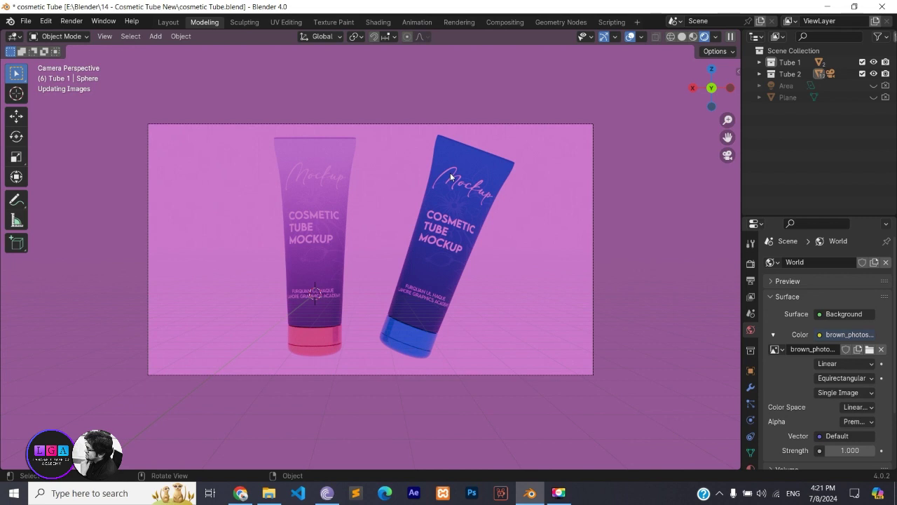
pyautogui.hotkey('shift', 'a')
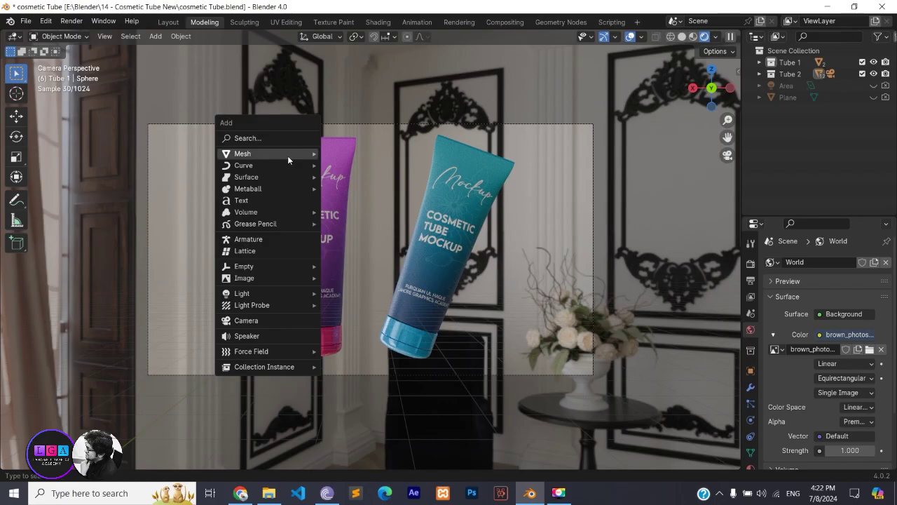
# Add a plane, scale it up, and lower it beneath the tubes as a floor.
pyautogui.click(343, 153)
pyautogui.press('s')
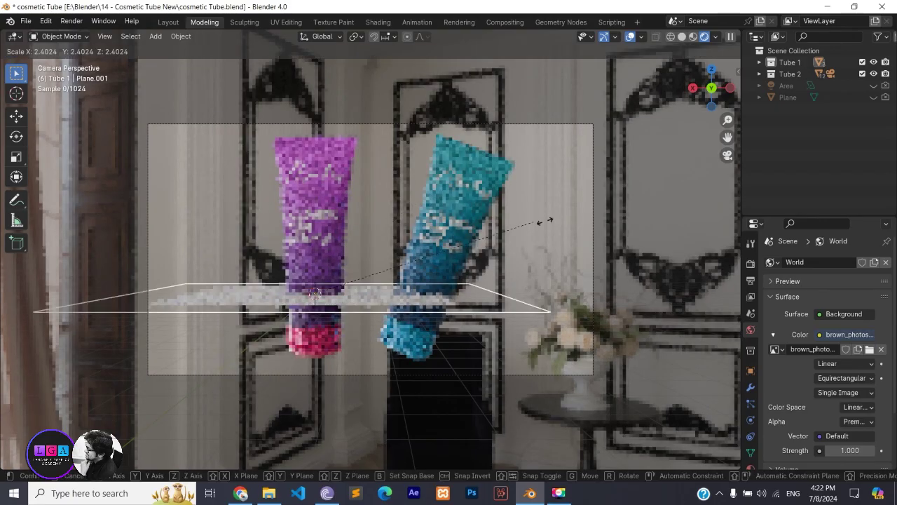
pyautogui.click(634, 198)
pyautogui.press('g')
pyautogui.press('z')
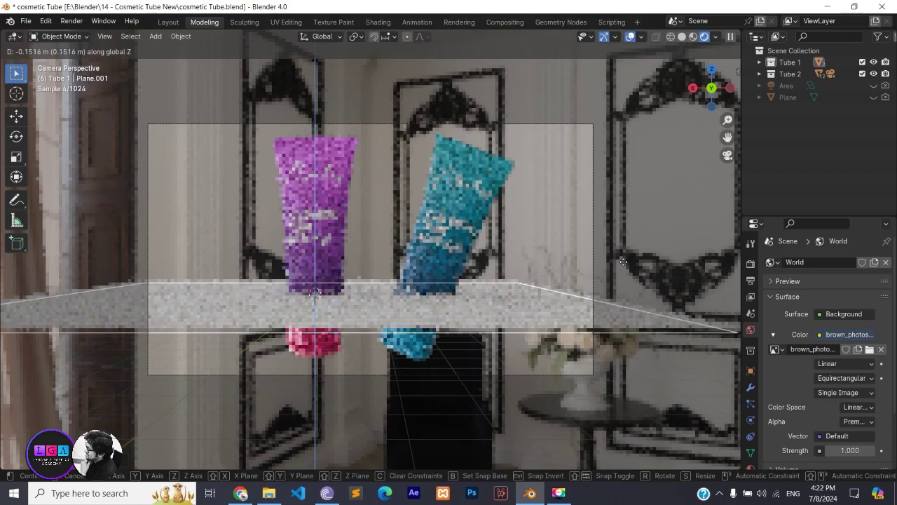
pyautogui.click(622, 262)
pyautogui.click(803, 109)
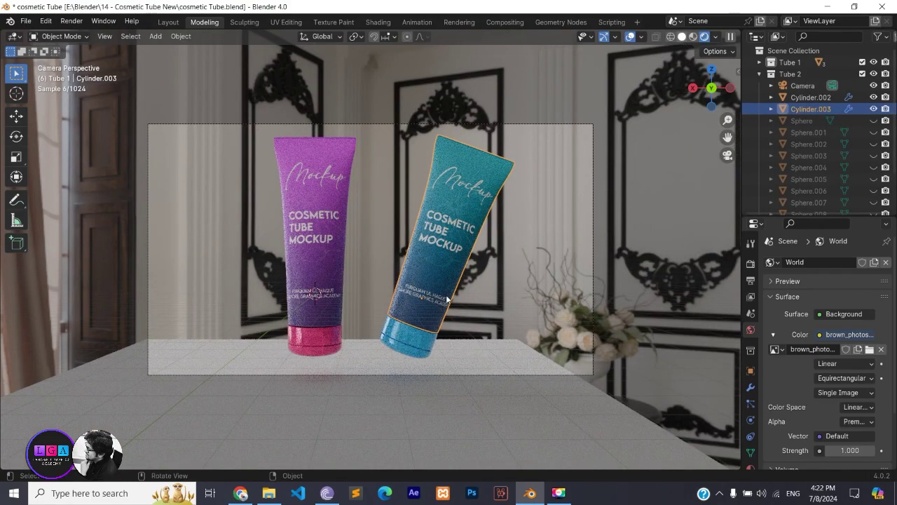
# Return to Solid shading and orbit to view the tubes from the back.
pyautogui.press('z')
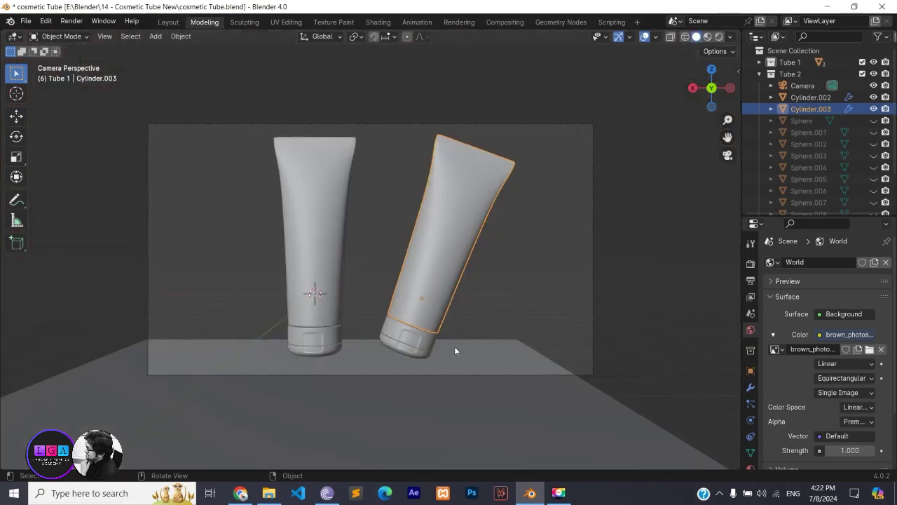
pyautogui.press('KP_7')
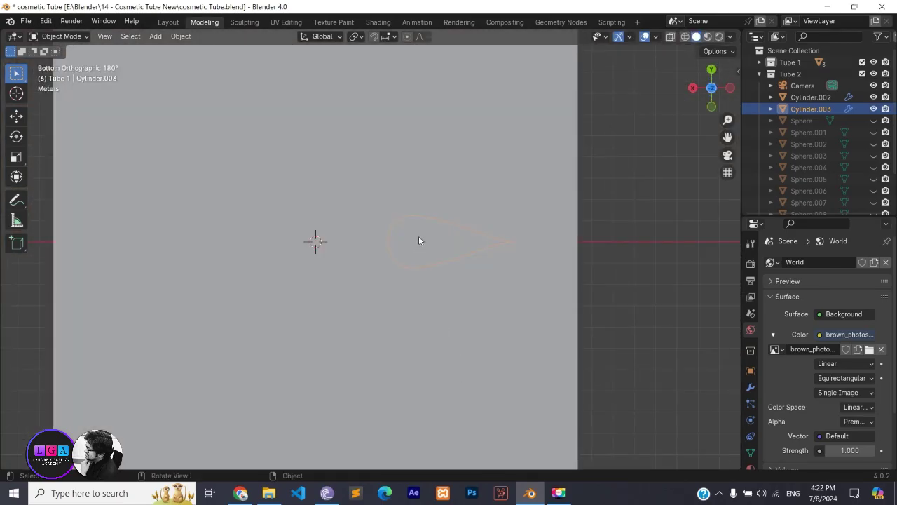
pyautogui.moveTo(419, 239); pyautogui.dragTo(427, 277, button='middle')
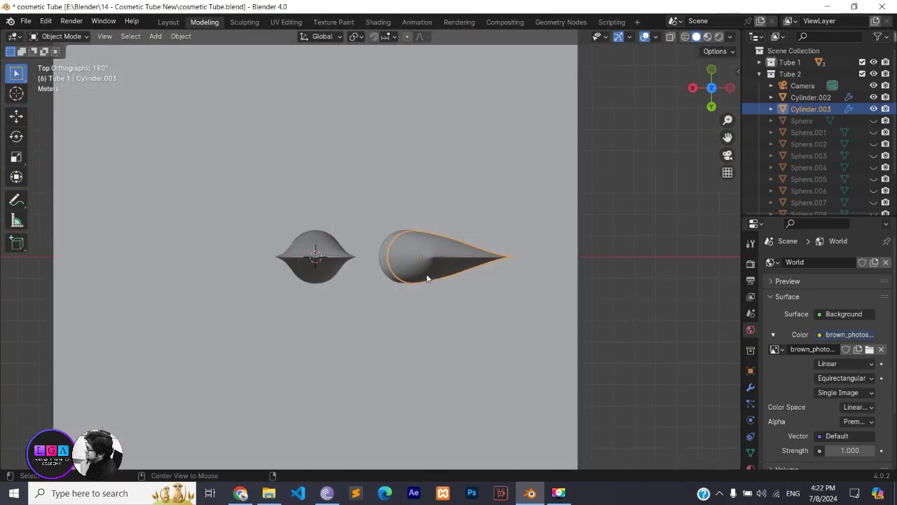
pyautogui.moveTo(428, 228)
pyautogui.mouseDown(button='middle')
pyautogui.moveTo(428, 253)
pyautogui.moveTo(431, 180)
pyautogui.mouseUp(button='middle')
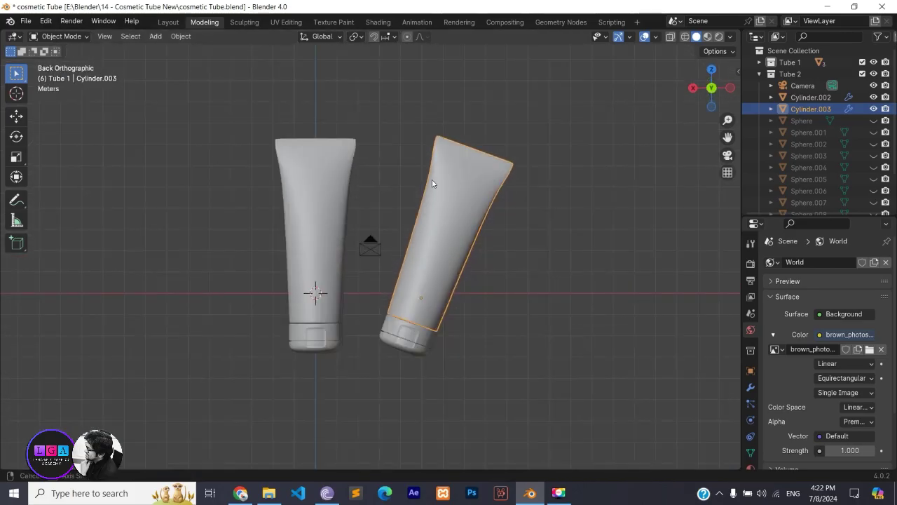
# Rotate the second tube's cap and body (Cylinder.002, Cylinder.003) about 20° to stand upright.
pyautogui.click(811, 97)
pyautogui.keyDown('ctrl'); pyautogui.click(813, 109); pyautogui.keyUp('ctrl')
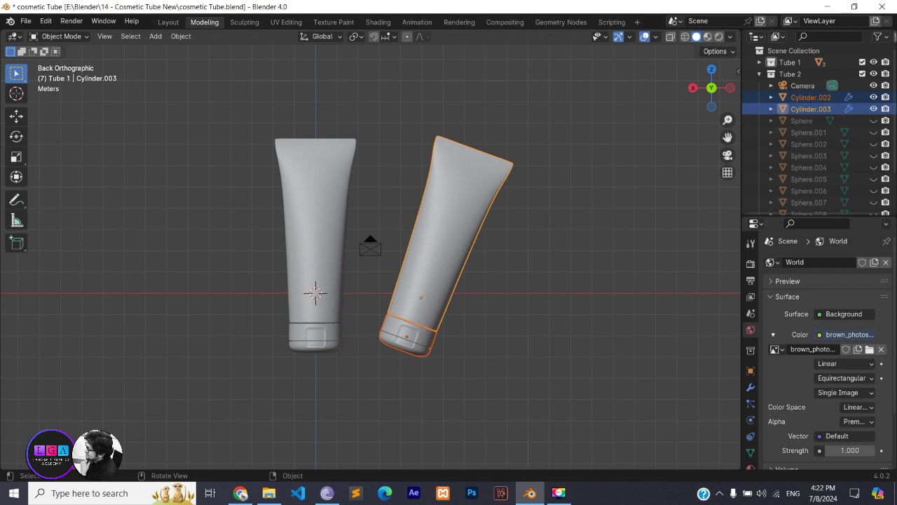
pyautogui.press('r')
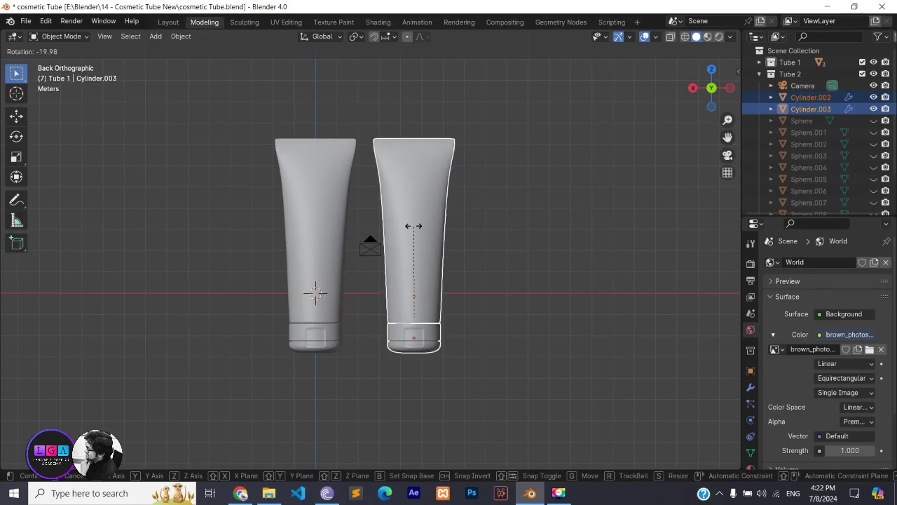
pyautogui.click(413, 226)
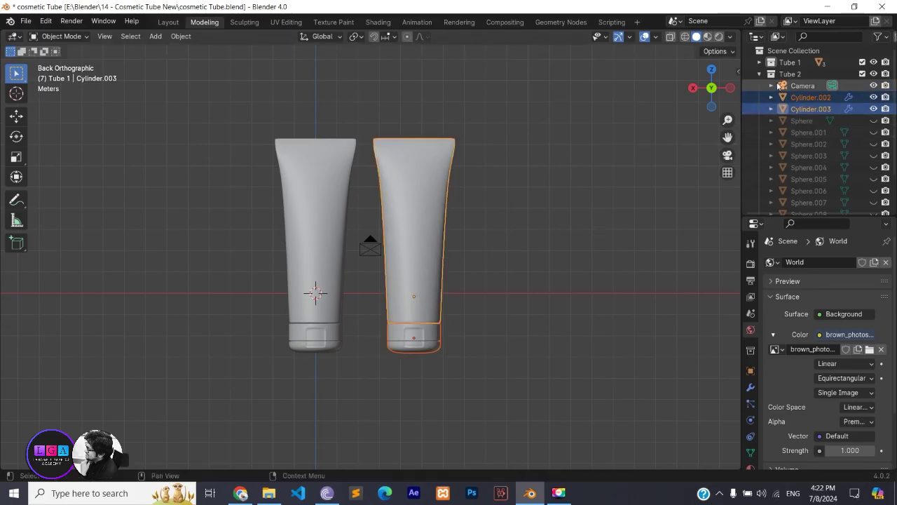
pyautogui.click(759, 73)
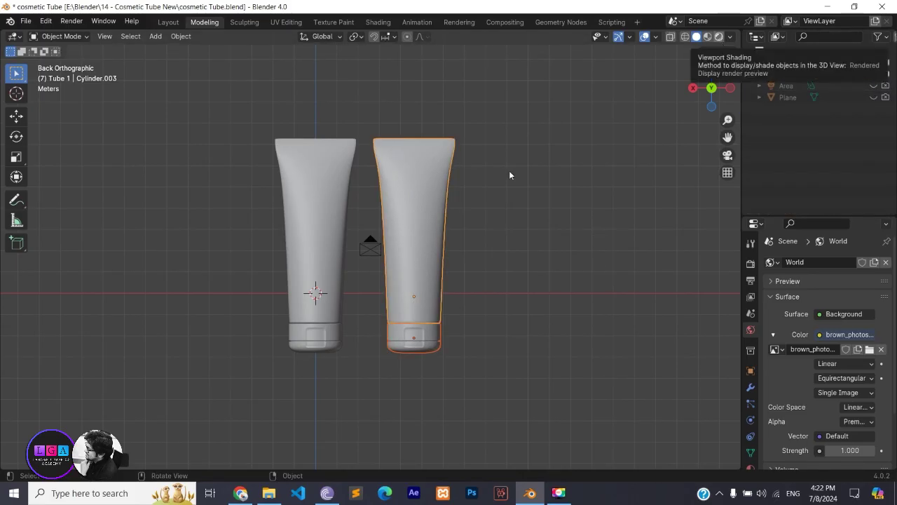
pyautogui.moveTo(460, 270); pyautogui.dragTo(461, 273, button='middle')
# Add a cube, lower it, and scale it up into a pedestal block.
pyautogui.hotkey('shift', 'a')
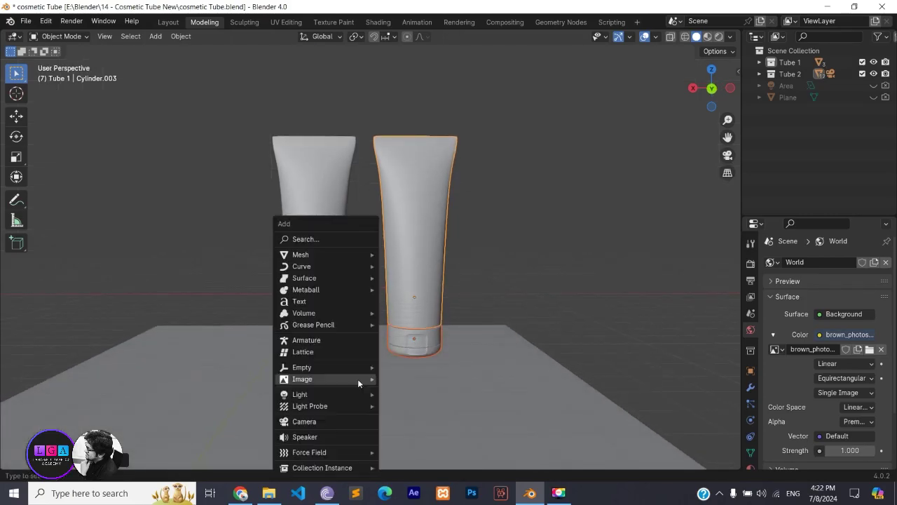
pyautogui.moveTo(326, 254)
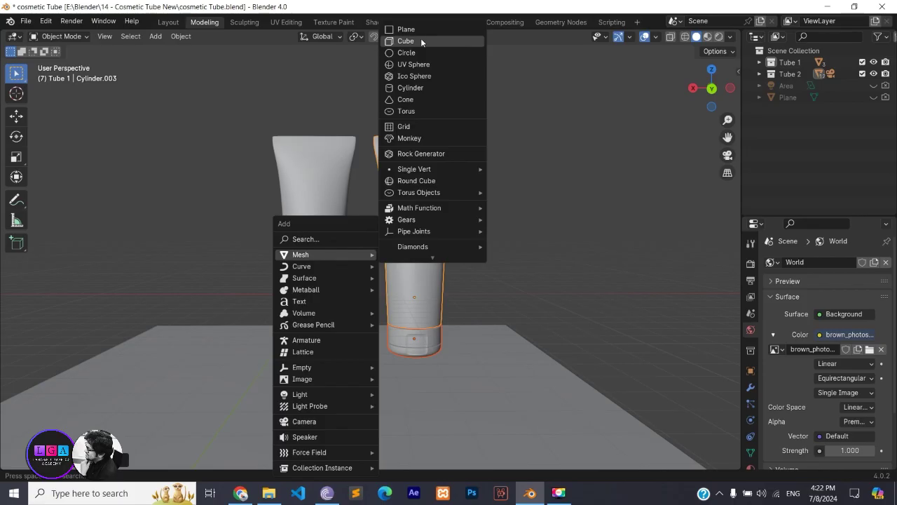
pyautogui.click(420, 40)
pyautogui.press('g')
pyautogui.press('z')
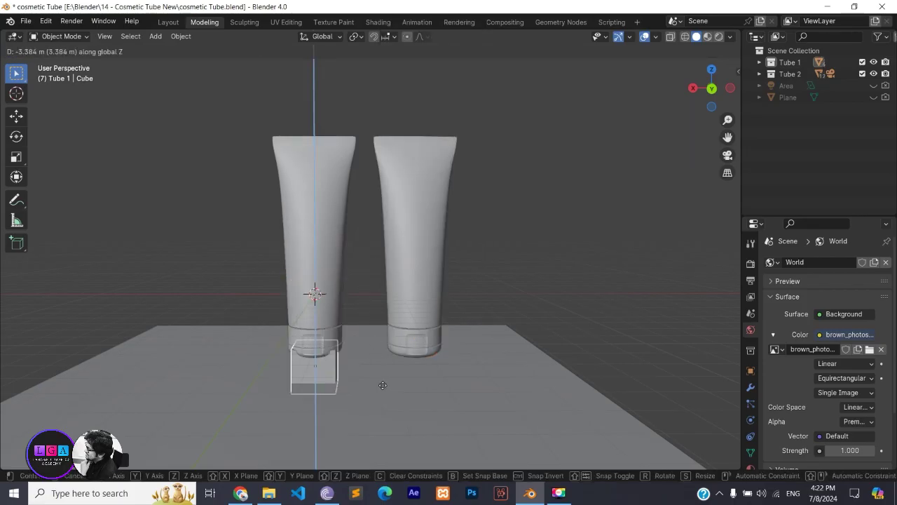
pyautogui.click(385, 366)
pyautogui.press('s')
pyautogui.click(479, 377)
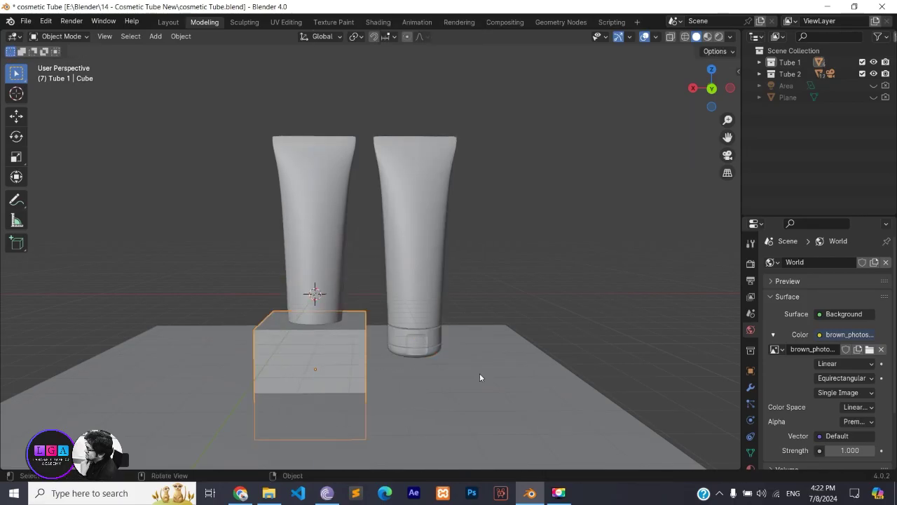
# Lower the cube about 0.11 m so its top sits just below the first tube.
pyautogui.press('g')
pyautogui.press('z')
pyautogui.click(368, 401)
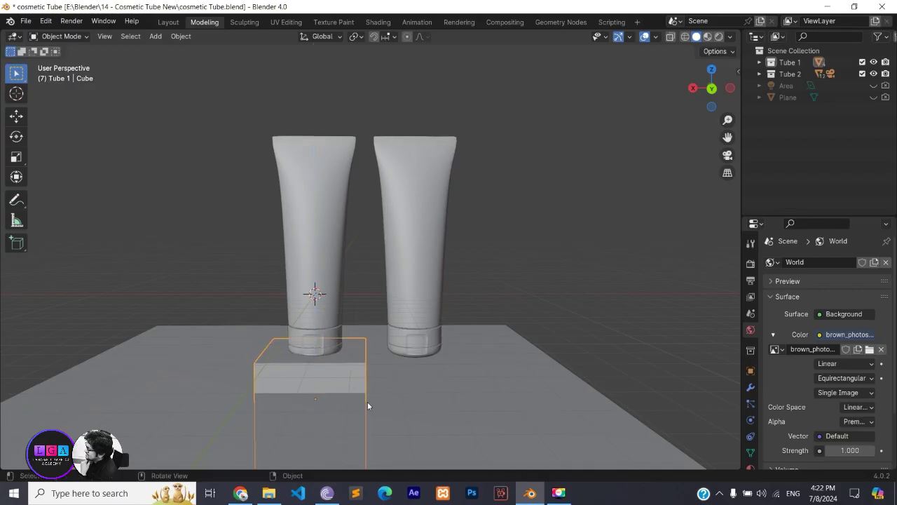
pyautogui.moveTo(367, 402)
pyautogui.mouseDown(button='middle')
pyautogui.moveTo(349, 325)
pyautogui.moveTo(349, 368)
pyautogui.moveTo(353, 394)
pyautogui.moveTo(340, 301)
pyautogui.moveTo(347, 253)
pyautogui.mouseUp(button='middle')
pyautogui.moveTo(349, 350); pyautogui.dragTo(363, 285, button='middle')
pyautogui.scroll(3, 352, 358)
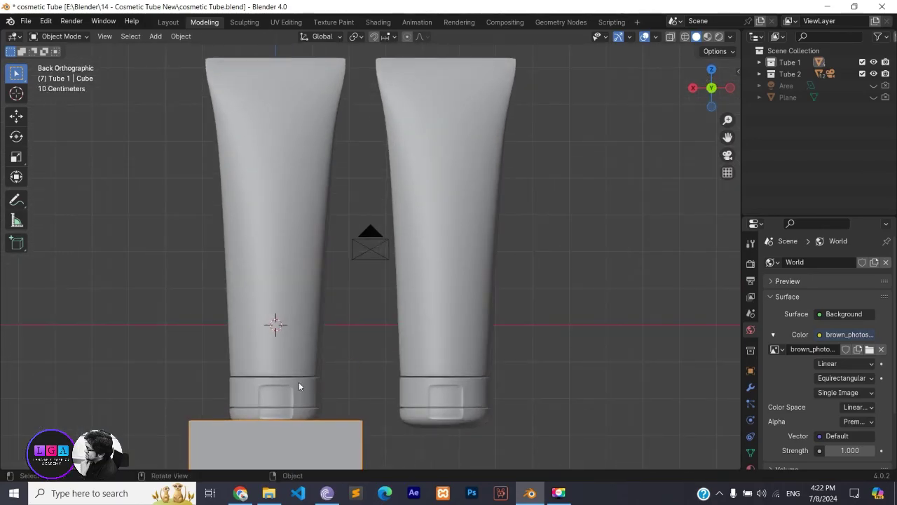
pyautogui.press('g')
pyautogui.press('z')
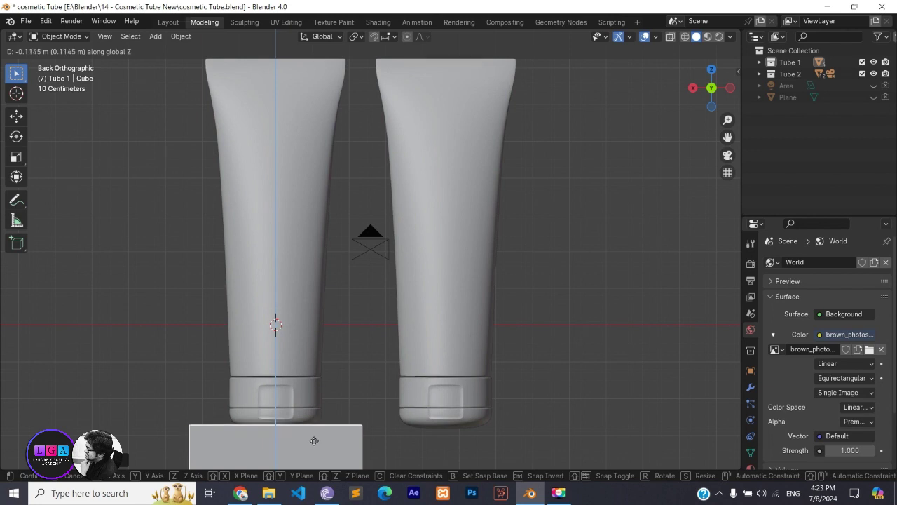
pyautogui.click(314, 440)
# Add a cylinder, enlarge it, and stretch it taller along Z.
pyautogui.hotkey('shift', 'a')
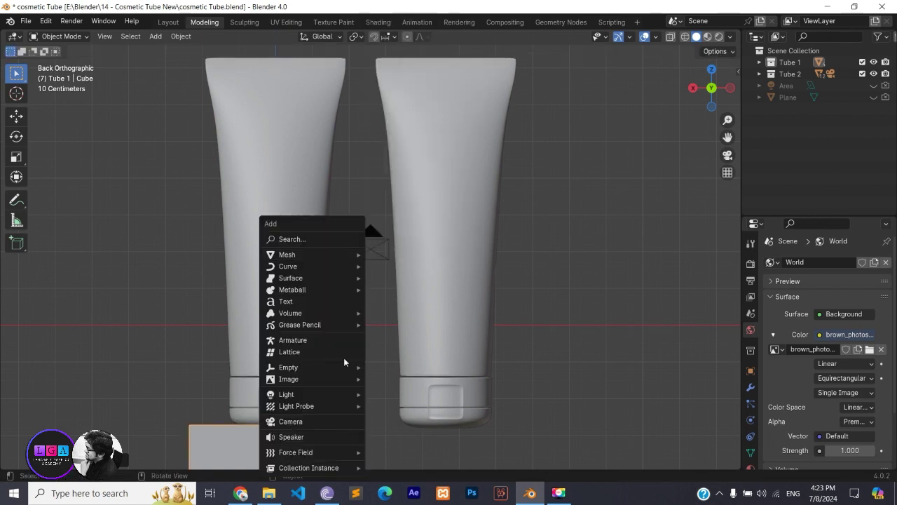
pyautogui.moveTo(308, 255)
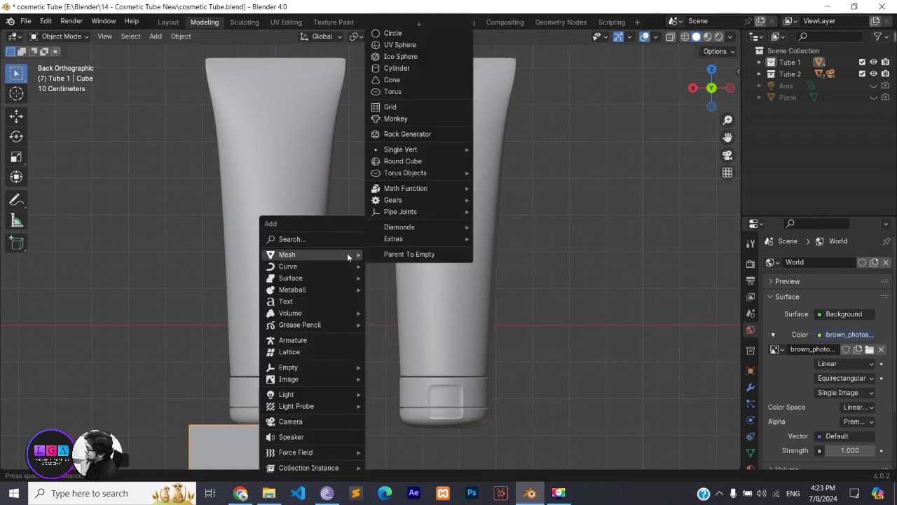
pyautogui.click(410, 68)
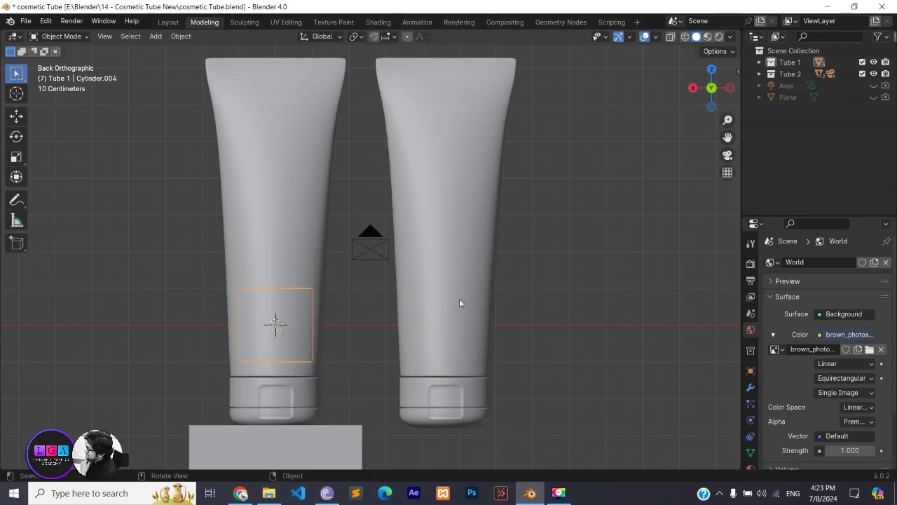
pyautogui.press('s')
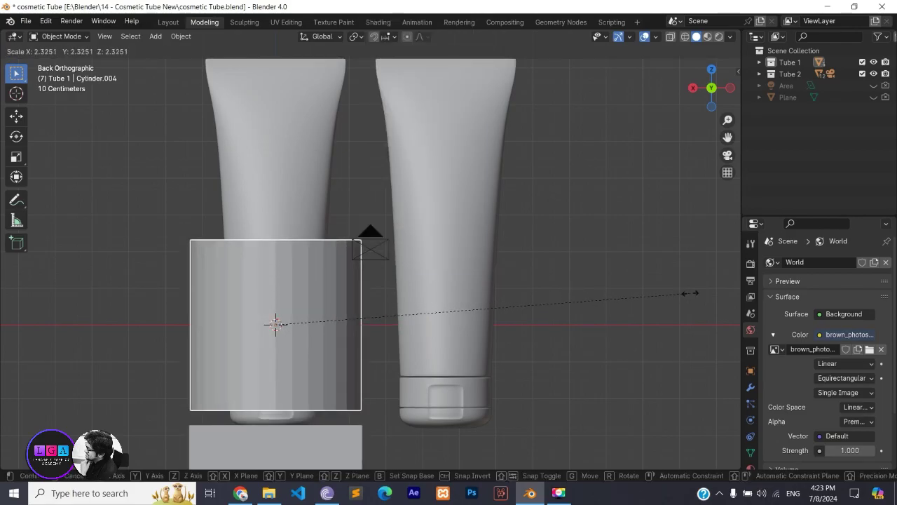
pyautogui.click(709, 293)
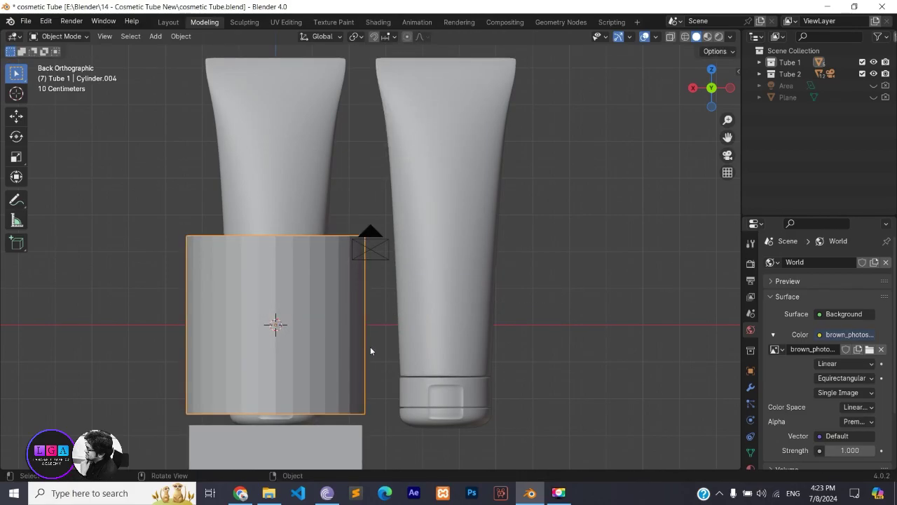
pyautogui.press('g')
pyautogui.rightClick(397, 322)
pyautogui.press('s')
pyautogui.press('z')
pyautogui.click(443, 255)
# Position the cylinder pedestal beneath the right tube, its top just under the base.
pyautogui.press('g')
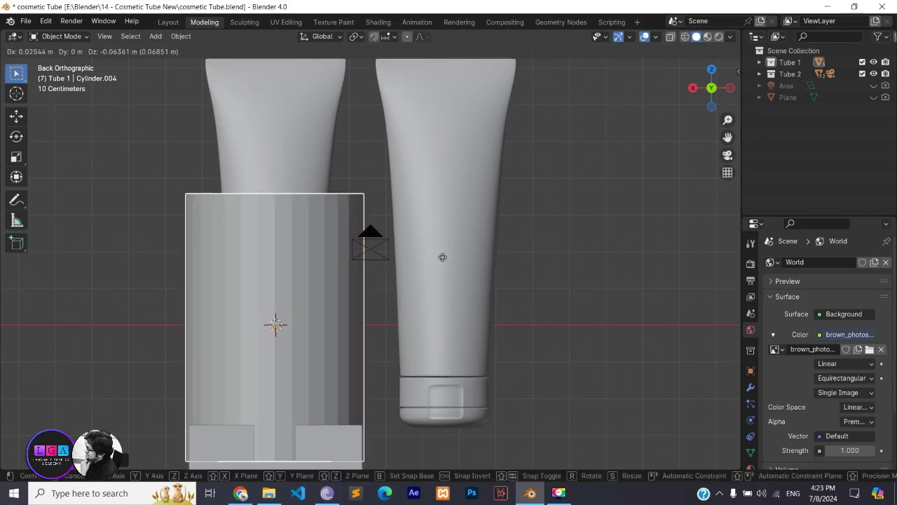
pyautogui.click(643, 272)
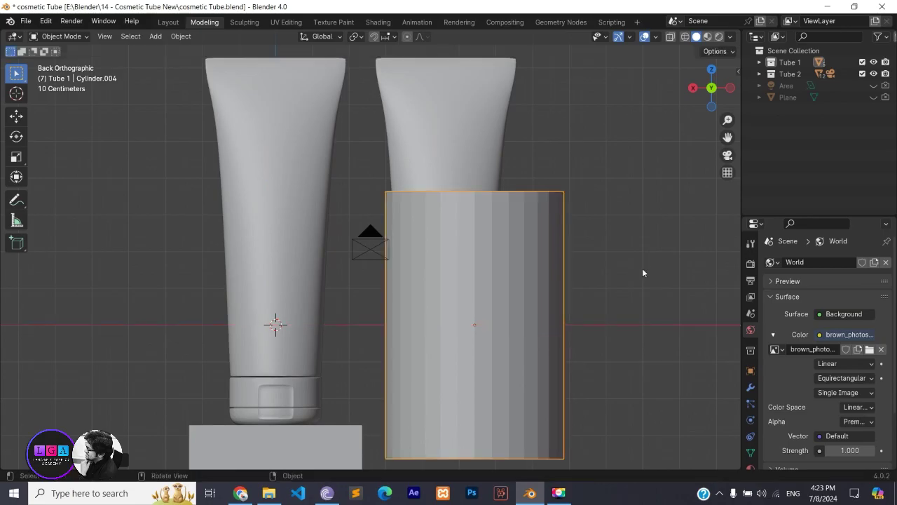
pyautogui.press('g')
pyautogui.press('z')
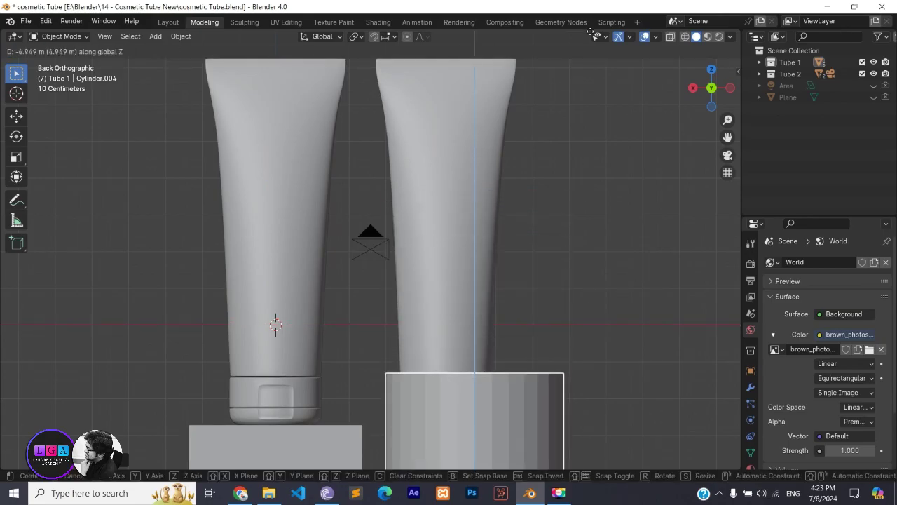
pyautogui.click(524, 165)
pyautogui.scroll(-2, 518, 206)
pyautogui.moveTo(518, 207)
pyautogui.mouseDown(button='middle')
pyautogui.moveTo(522, 237)
pyautogui.moveTo(525, 208)
pyautogui.moveTo(504, 184)
pyautogui.moveTo(486, 224)
pyautogui.mouseUp(button='middle')
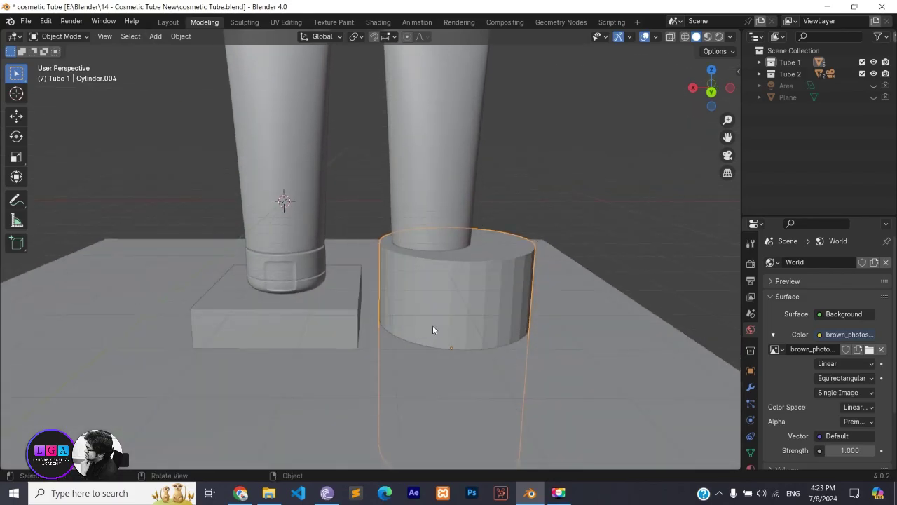
# Raise the floor plane vertically up to the base of the pedestals.
pyautogui.click(572, 337)
pyautogui.press('g')
pyautogui.press('z')
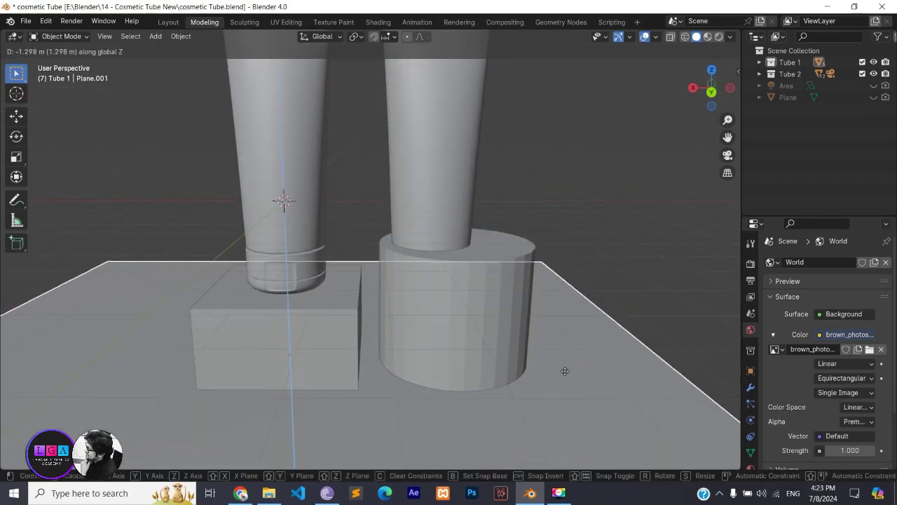
pyautogui.click(456, 236)
pyautogui.click(457, 239)
pyautogui.click(493, 315)
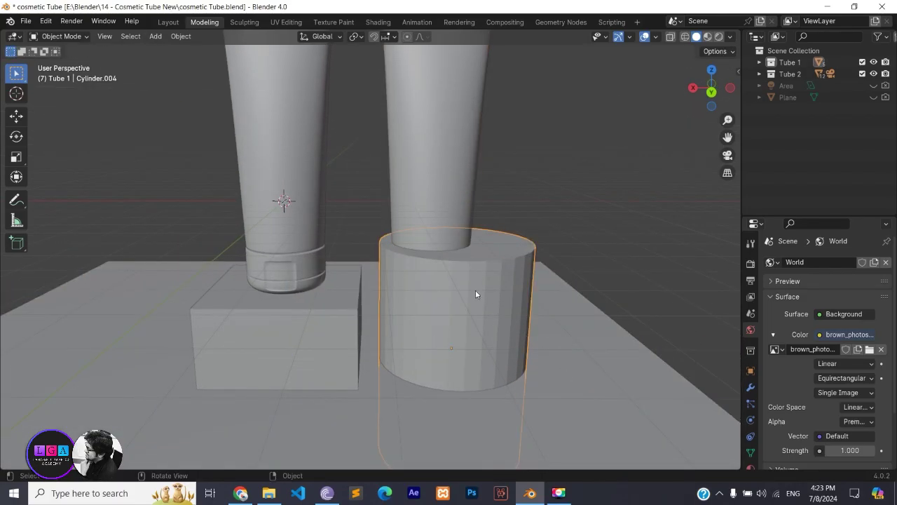
# Lower Tube 2's Cylinder.002 and Cylinder.003 along Z until they rest on the pedestal.
pyautogui.click(484, 207)
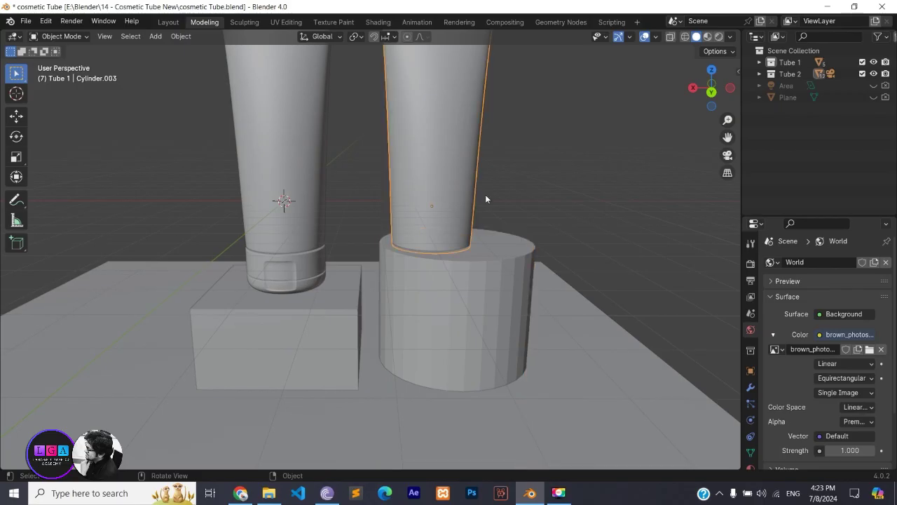
pyautogui.click(874, 74)
pyautogui.click(874, 74)
pyautogui.click(760, 74)
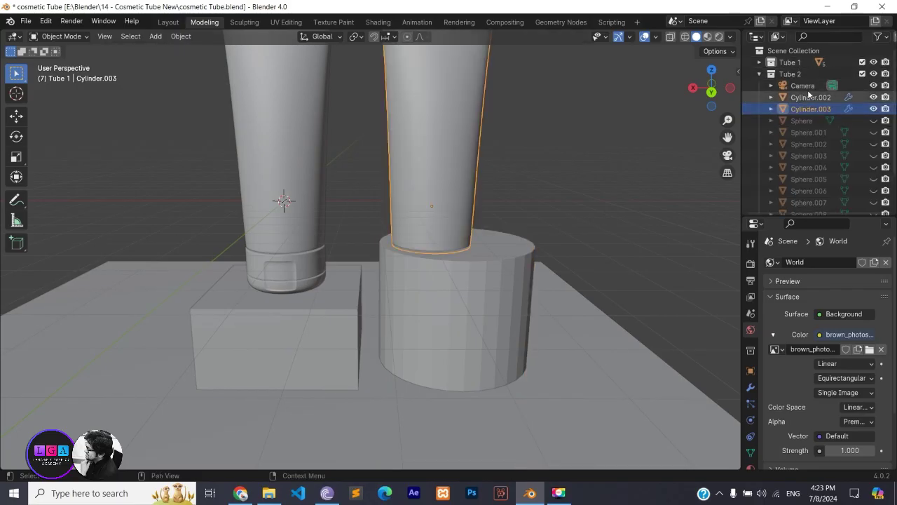
pyautogui.click(806, 87)
pyautogui.click(811, 98)
pyautogui.keyDown('ctrl'); pyautogui.click(815, 110); pyautogui.keyUp('ctrl')
pyautogui.press('g')
pyautogui.press('z')
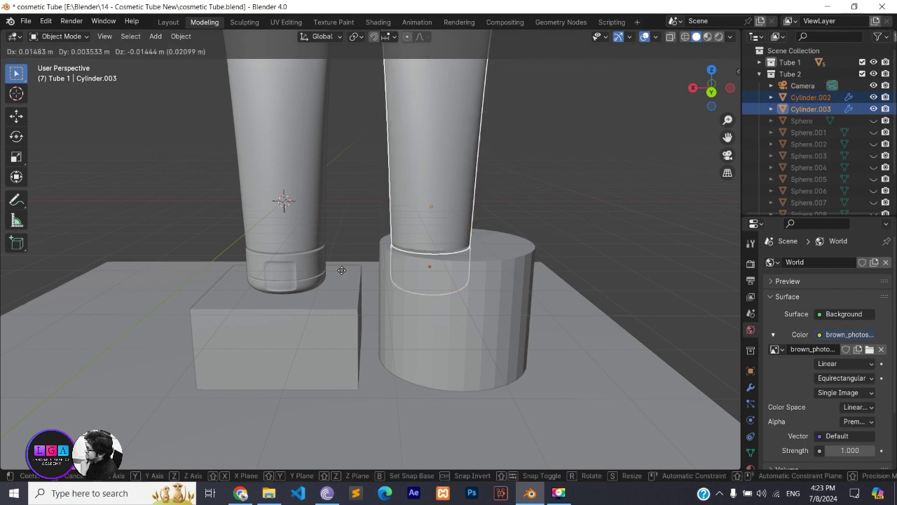
pyautogui.click(413, 256)
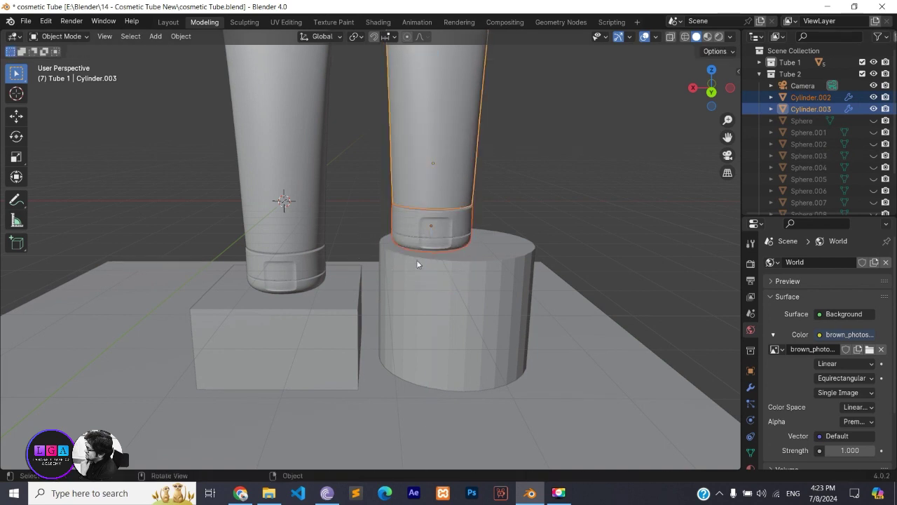
pyautogui.moveTo(417, 260)
pyautogui.mouseDown(button='middle')
pyautogui.moveTo(488, 274)
pyautogui.moveTo(487, 285)
pyautogui.moveTo(469, 282)
pyautogui.moveTo(441, 369)
pyautogui.moveTo(449, 370)
pyautogui.mouseUp(button='middle')
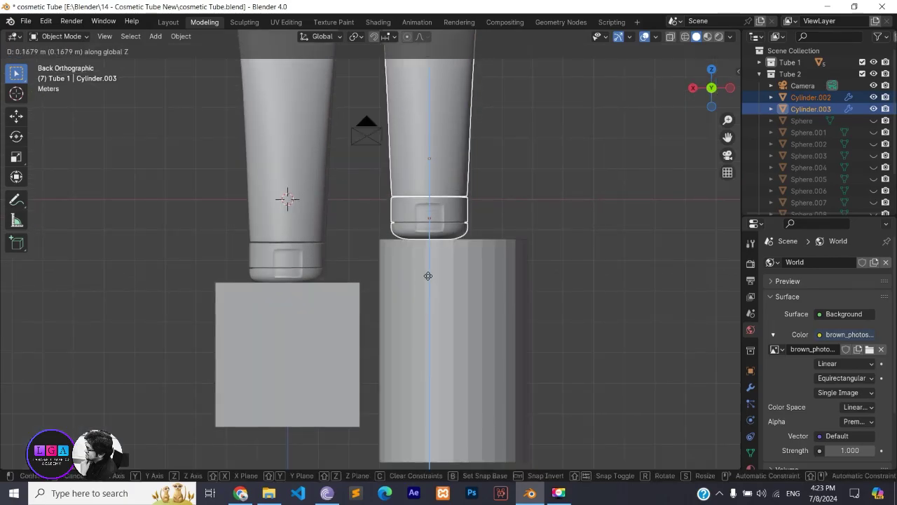
pyautogui.click(427, 278)
# Shift the right tube along X and turn it slightly about Z.
pyautogui.scroll(-1, 376, 266)
pyautogui.moveTo(377, 266); pyautogui.dragTo(385, 283, button='middle')
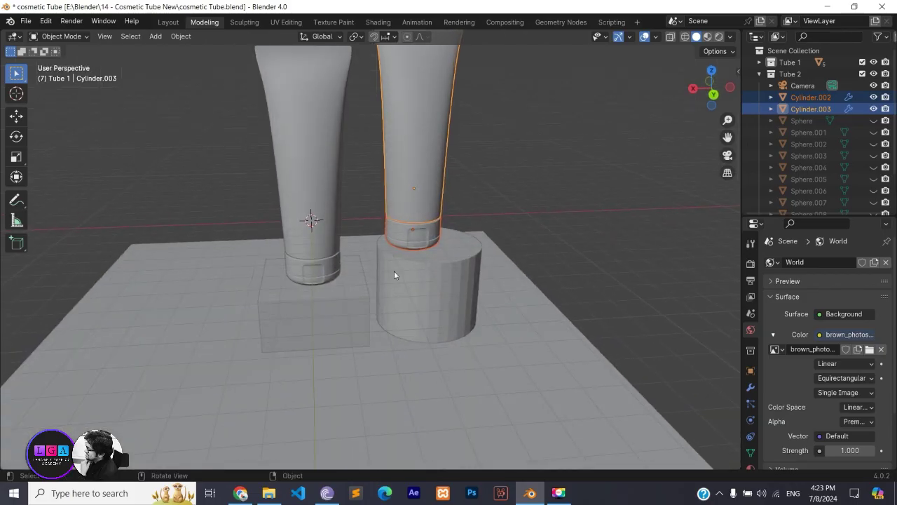
pyautogui.press('g')
pyautogui.press('x')
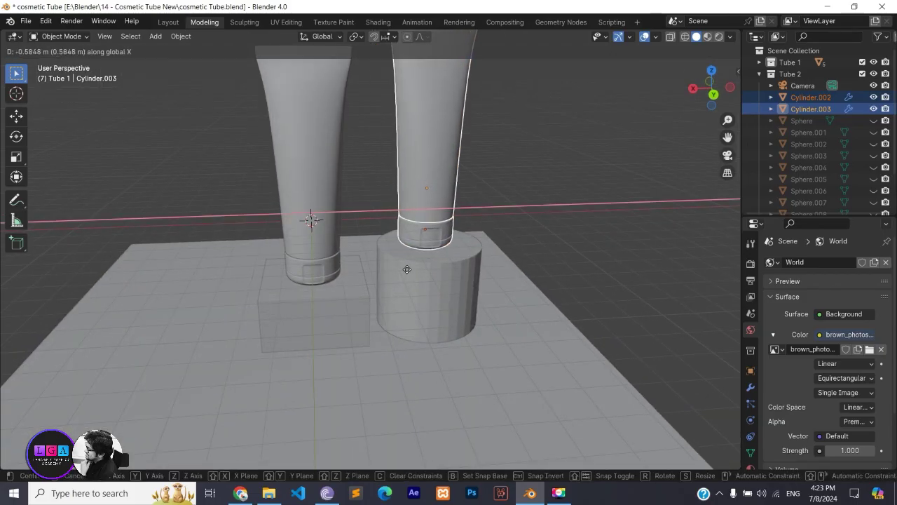
pyautogui.click(409, 269)
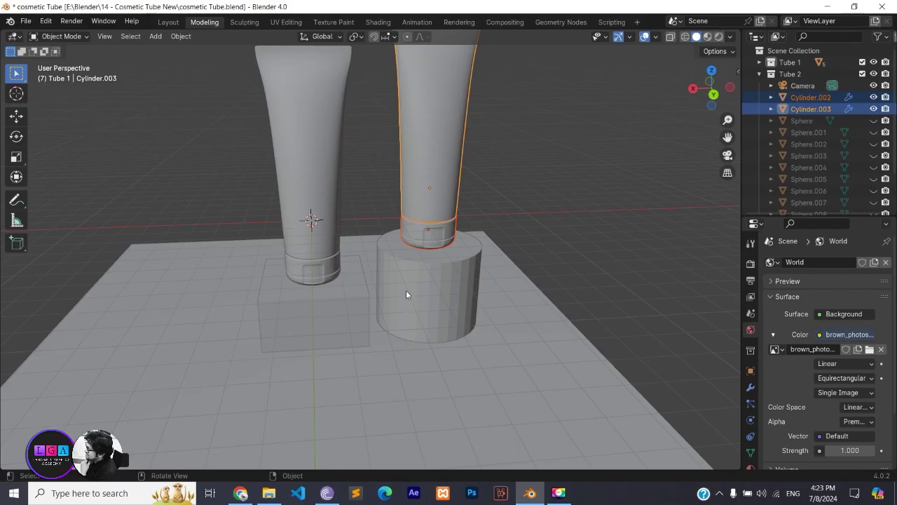
pyautogui.press('r')
pyautogui.press('z')
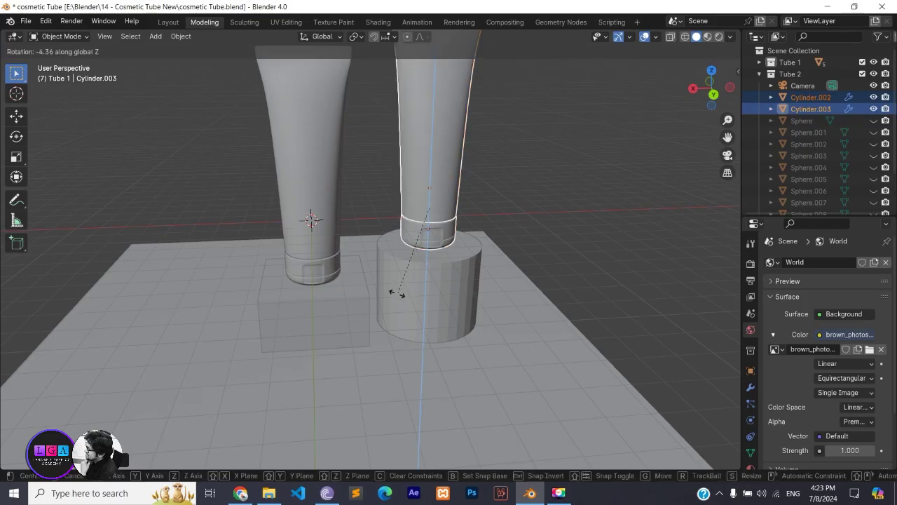
pyautogui.click(369, 326)
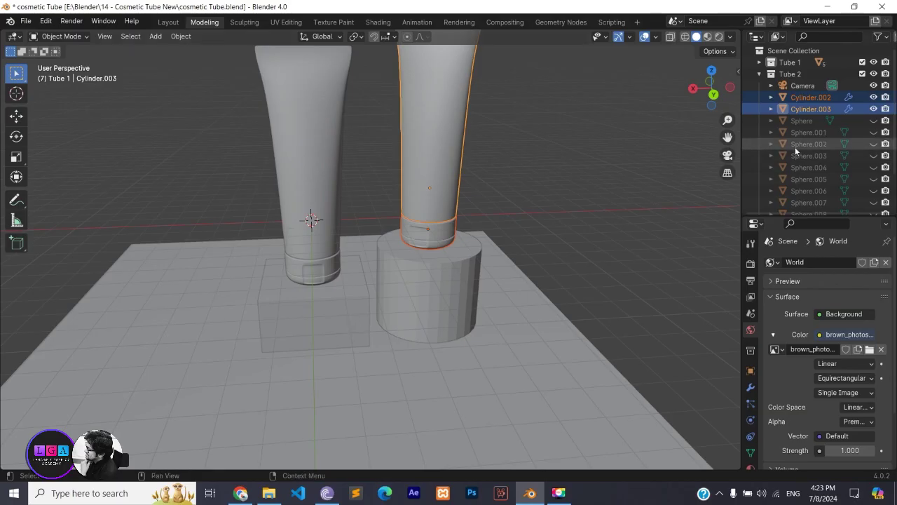
# Select the left tube and duplicate the Tube 1 collection.
pyautogui.click(760, 73)
pyautogui.click(794, 64)
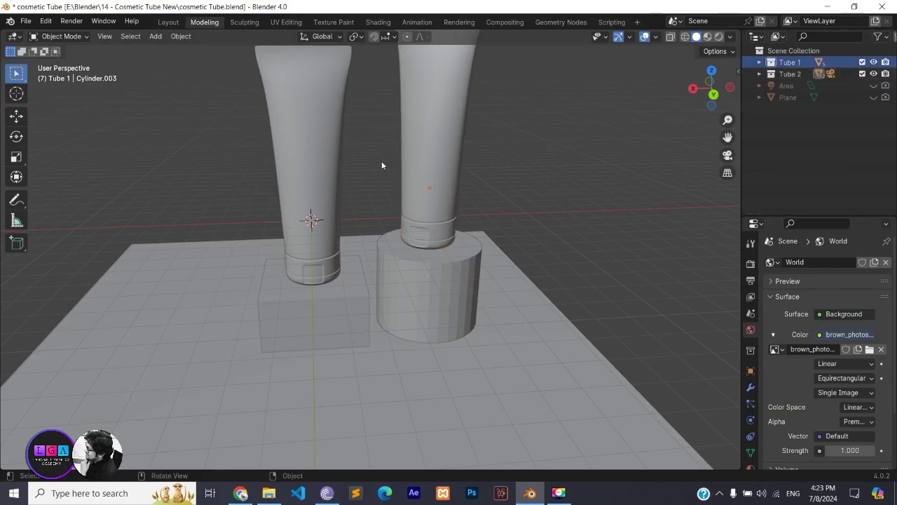
pyautogui.click(318, 252)
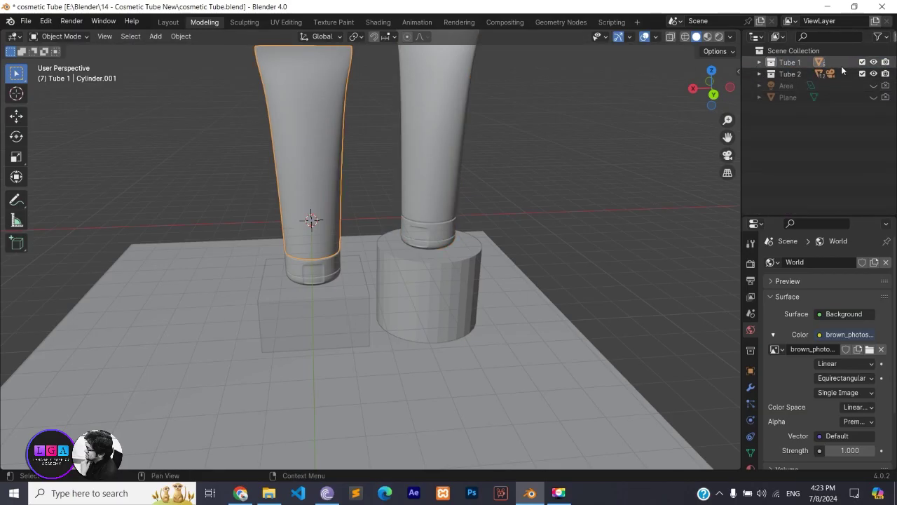
pyautogui.click(807, 63)
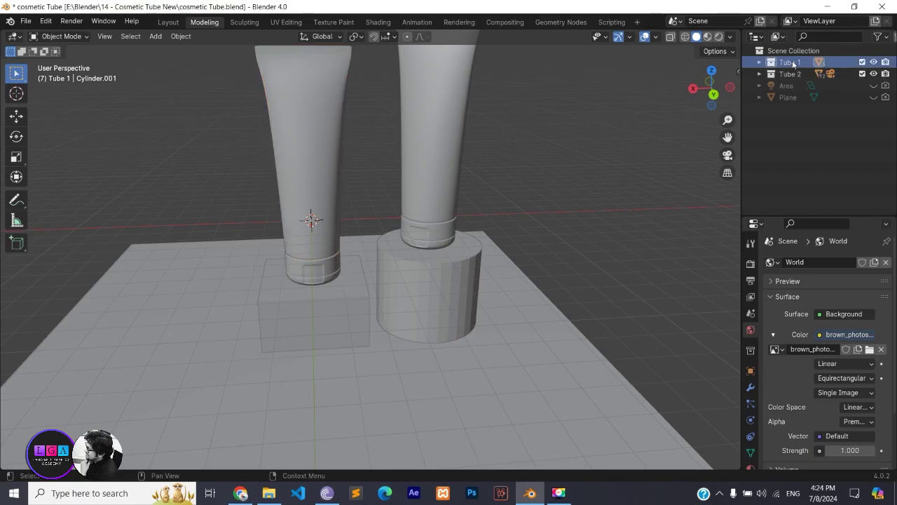
pyautogui.rightClick(794, 64)
pyautogui.click(771, 63)
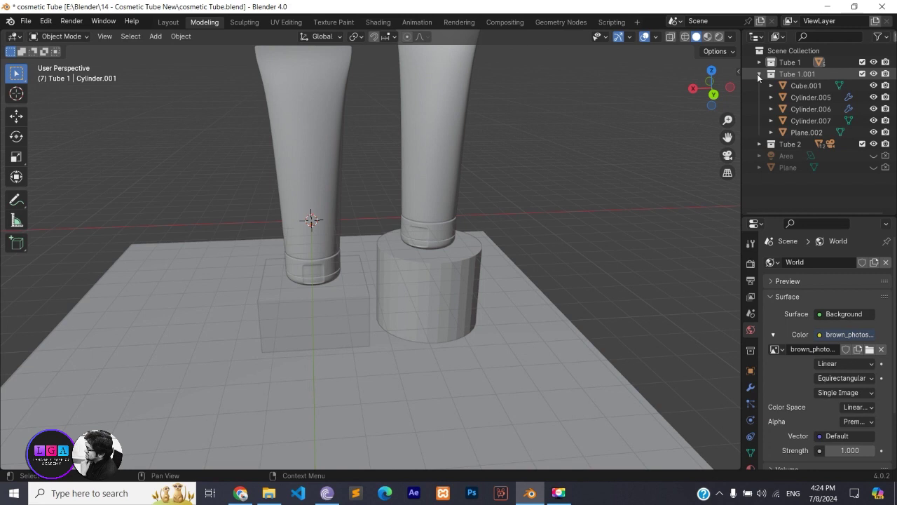
# Inspect the Cube.001 and cylinder objects inside the Tube 1.001 copy.
pyautogui.click(758, 74)
pyautogui.click(823, 76)
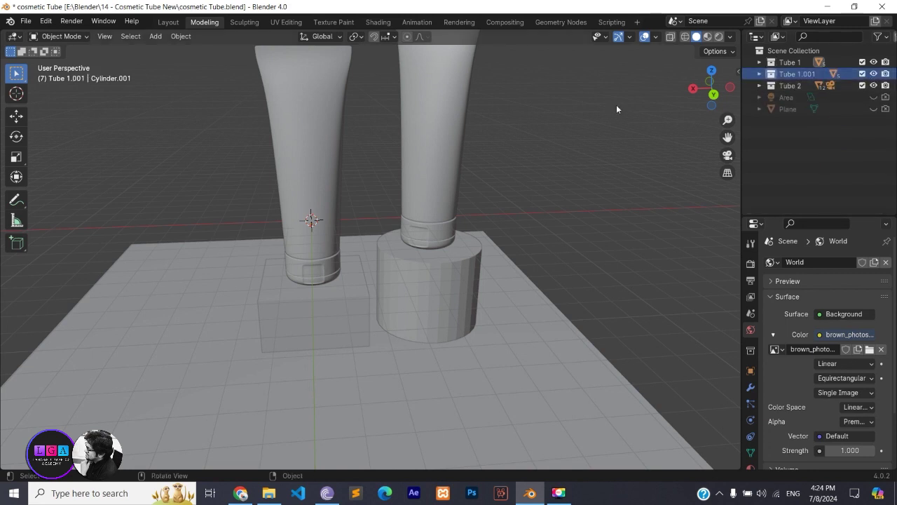
pyautogui.click(759, 73)
pyautogui.click(806, 86)
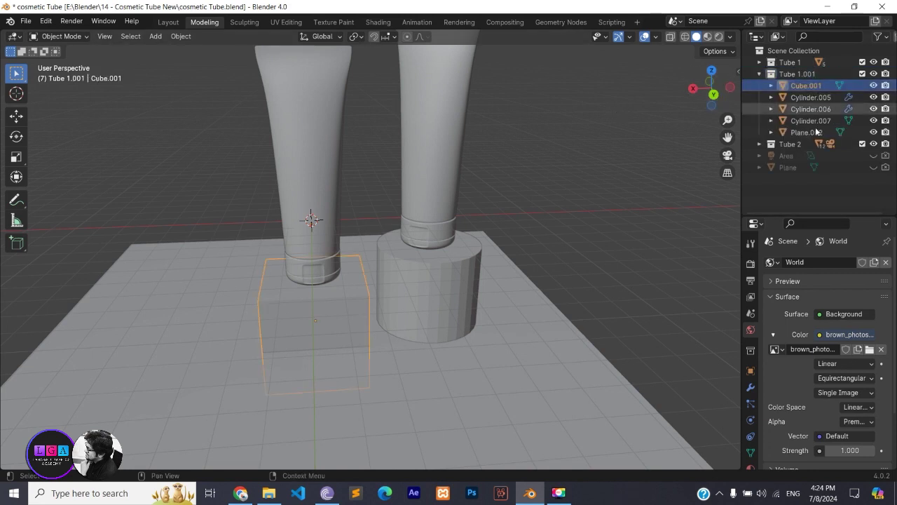
pyautogui.keyDown('shift'); pyautogui.click(767, 133); pyautogui.keyUp('shift')
pyautogui.click(813, 133)
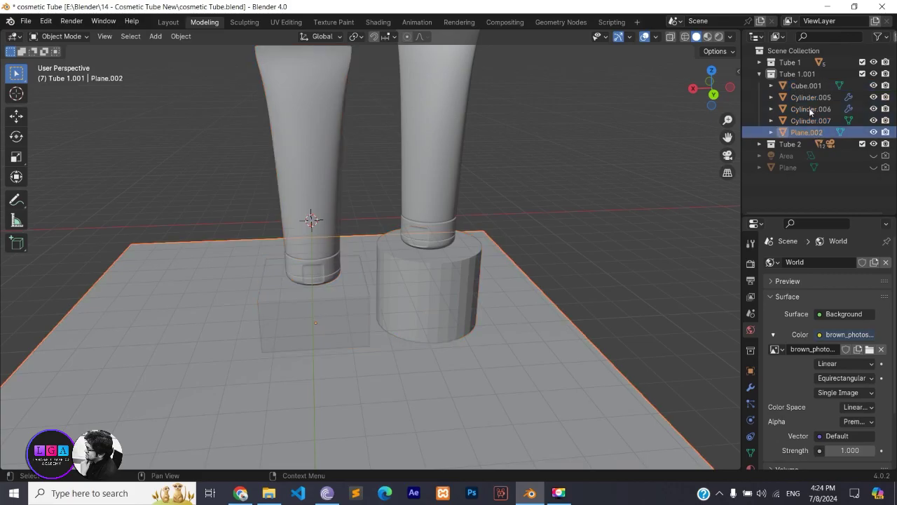
pyautogui.keyDown('ctrl'); pyautogui.click(806, 86); pyautogui.keyUp('ctrl')
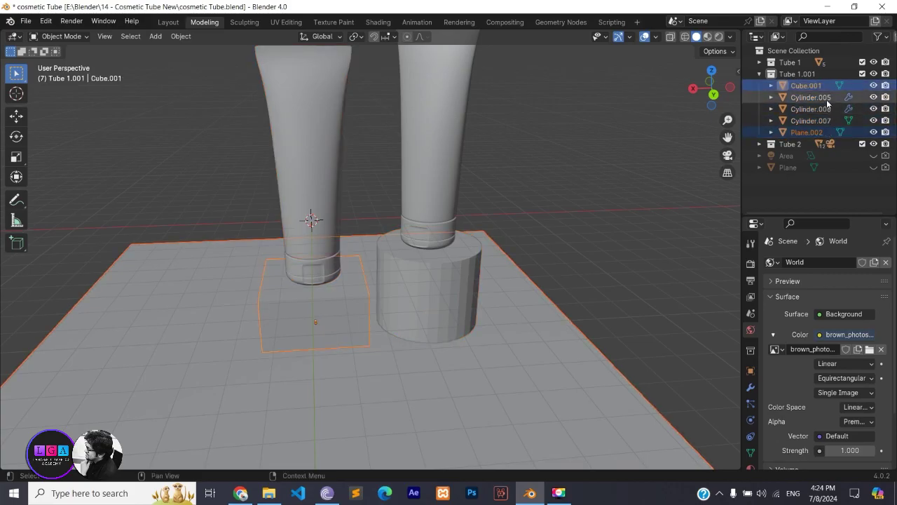
pyautogui.click(835, 120)
# Hide Cylinder.007 and delete the Tube 1.001 collection, keeping its objects.
pyautogui.click(874, 121)
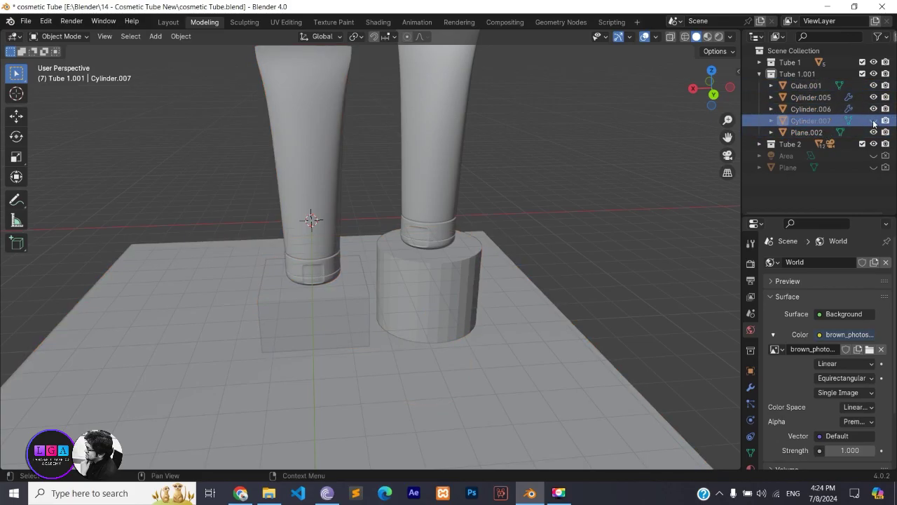
pyautogui.click(873, 120)
pyautogui.press('h')
pyautogui.click(803, 77)
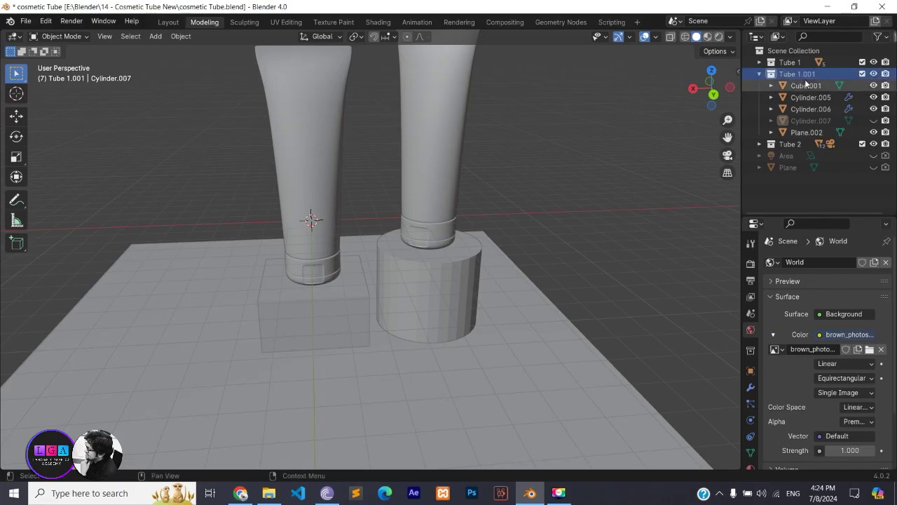
pyautogui.press('x')
# Move the Cube, Cylinder.004 and Plane.001 out of the Tube 1 collection.
pyautogui.click(771, 63)
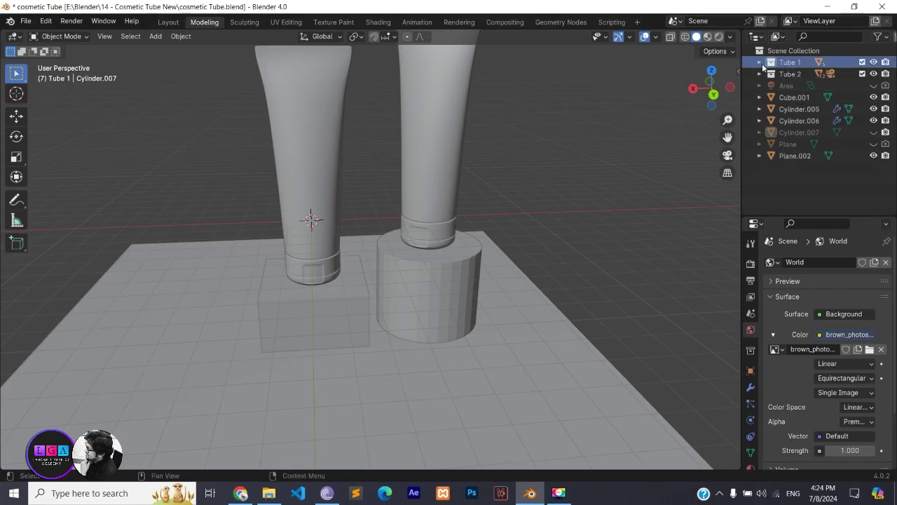
pyautogui.click(760, 63)
pyautogui.click(802, 75)
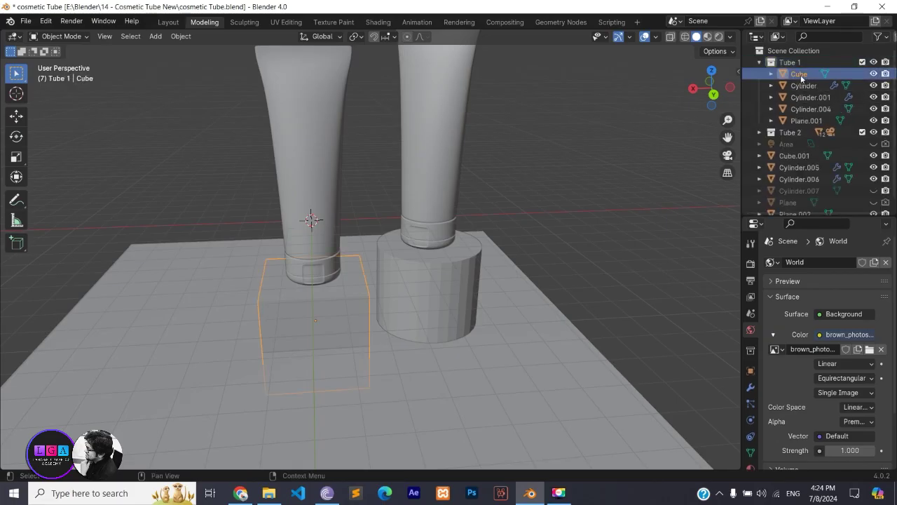
pyautogui.moveTo(800, 75); pyautogui.dragTo(796, 156)
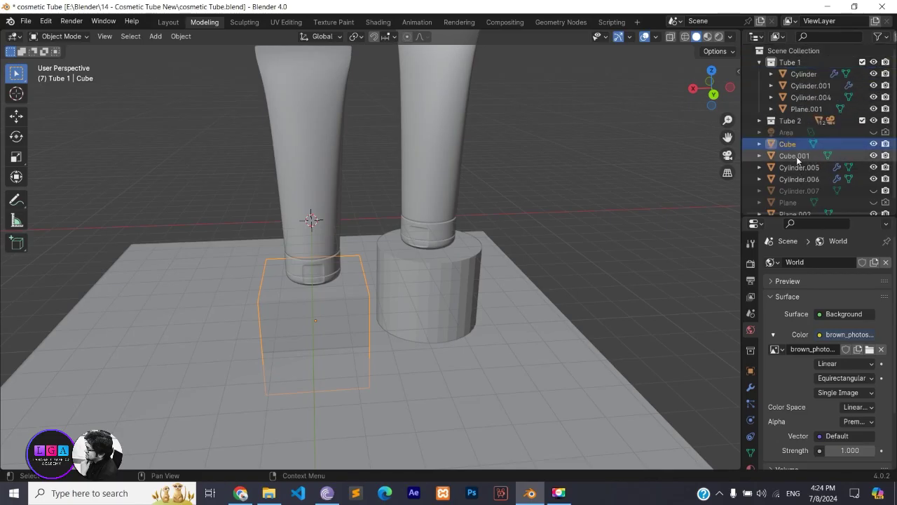
pyautogui.click(805, 75)
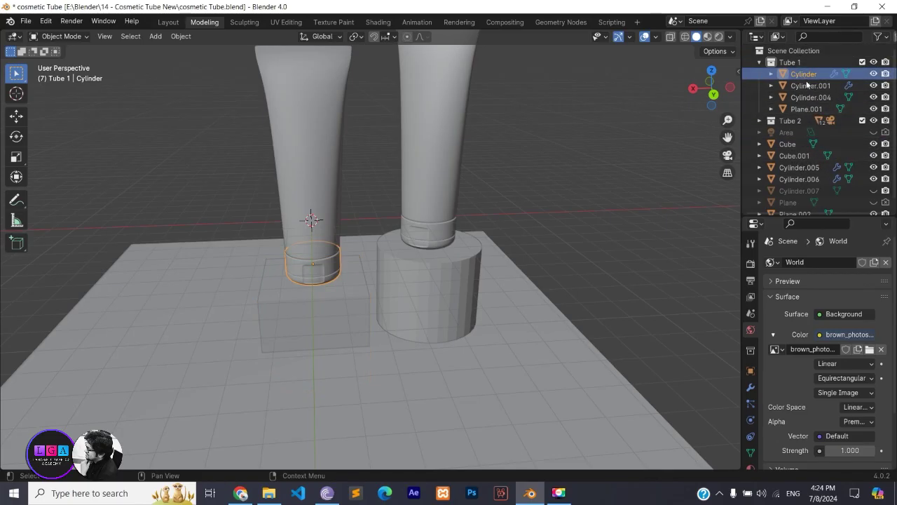
pyautogui.click(808, 87)
pyautogui.click(812, 98)
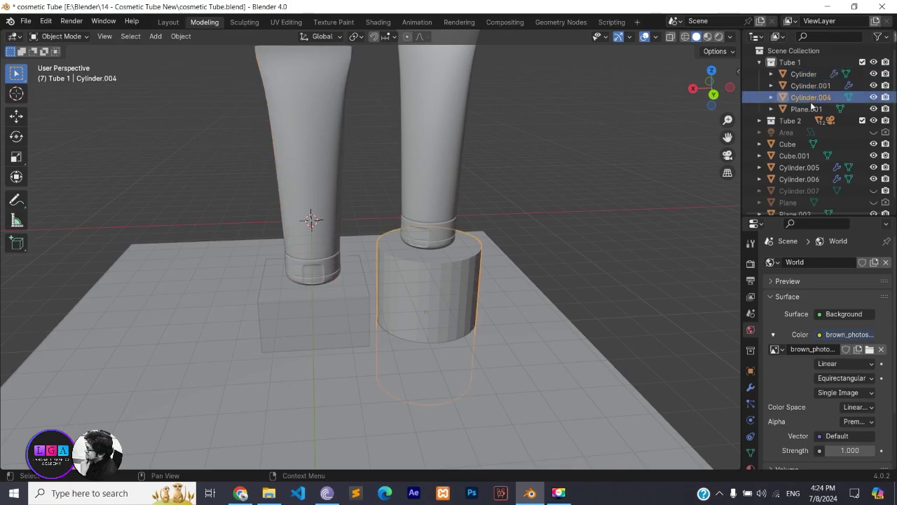
pyautogui.moveTo(808, 104); pyautogui.dragTo(806, 134)
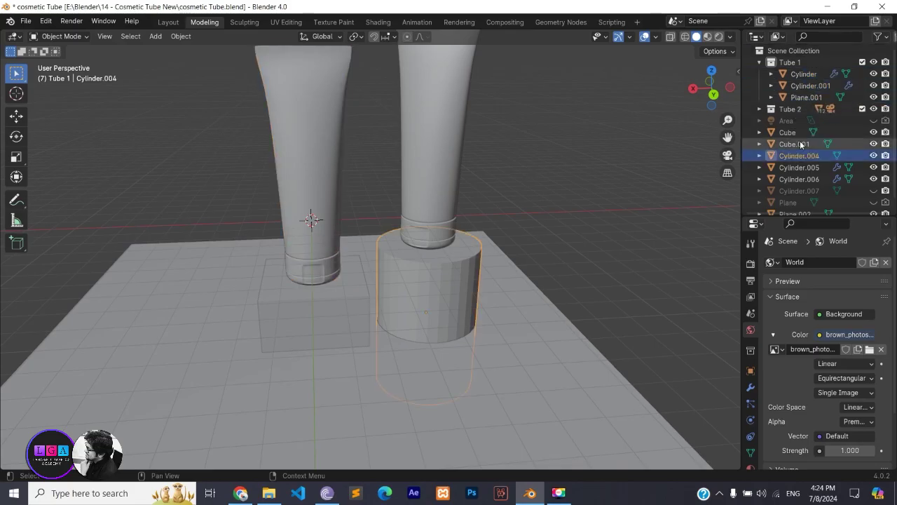
pyautogui.click(802, 98)
pyautogui.moveTo(802, 98); pyautogui.dragTo(792, 51)
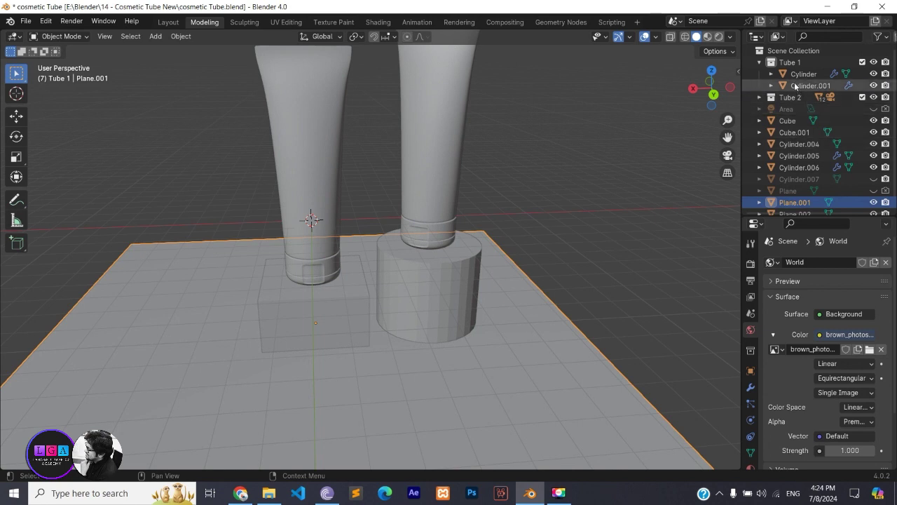
# Duplicate the cleaned Tube 1 collection into a new Tube 1.001.
pyautogui.click(760, 63)
pyautogui.click(778, 63)
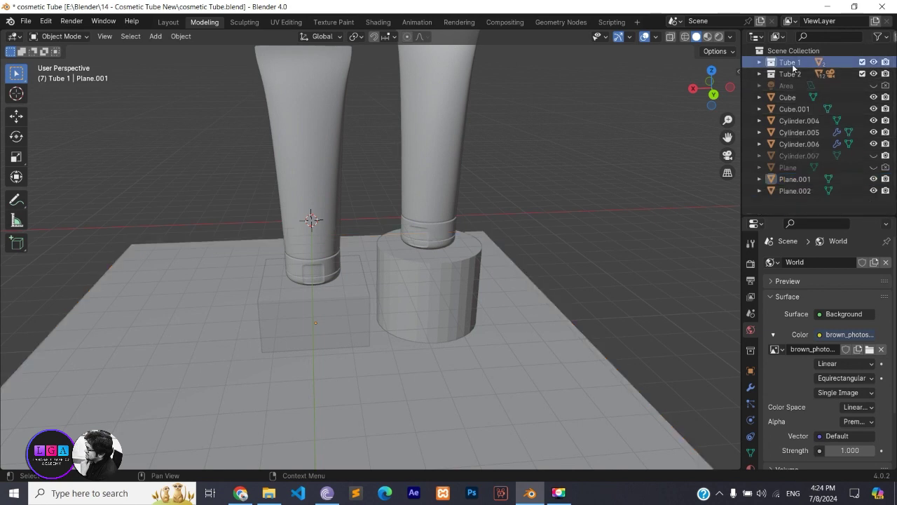
pyautogui.rightClick(771, 65)
pyautogui.click(746, 64)
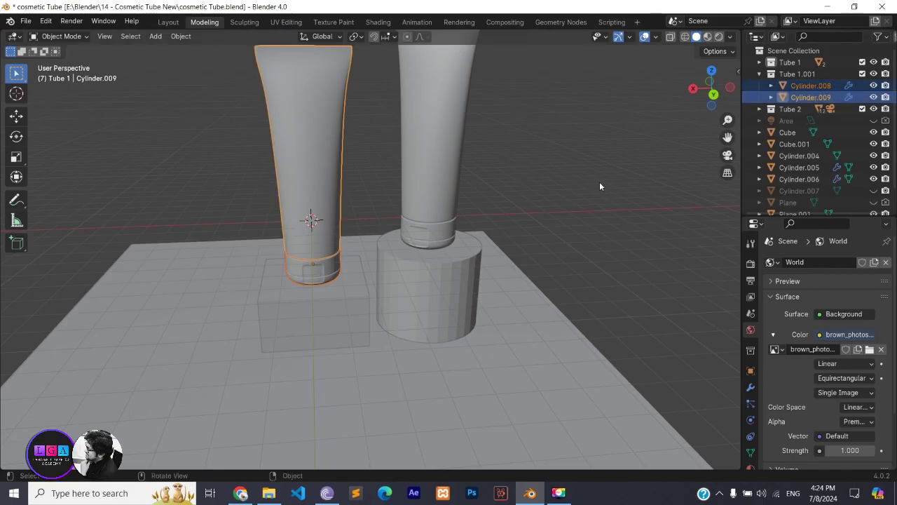
# Move the duplicated tube between the two tubes and turn it about the vertical axis.
pyautogui.press('g')
pyautogui.click(655, 181)
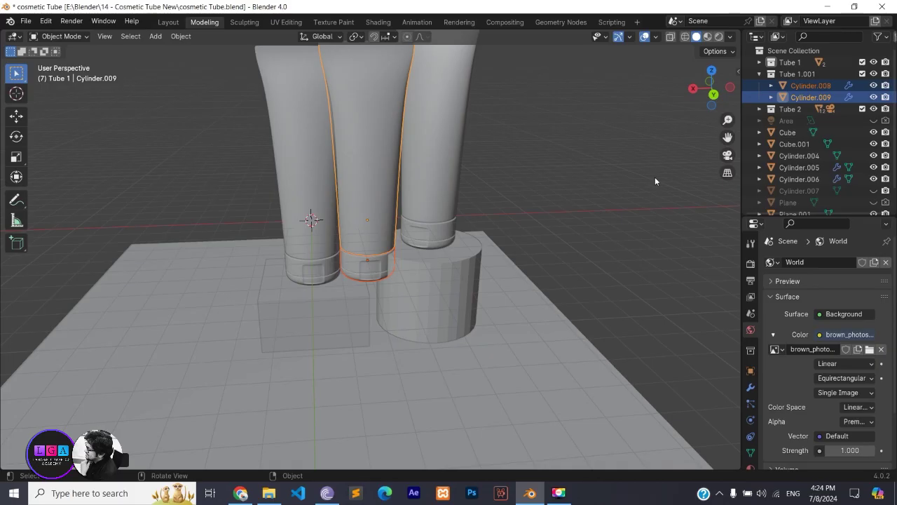
pyautogui.press('r')
pyautogui.press('z')
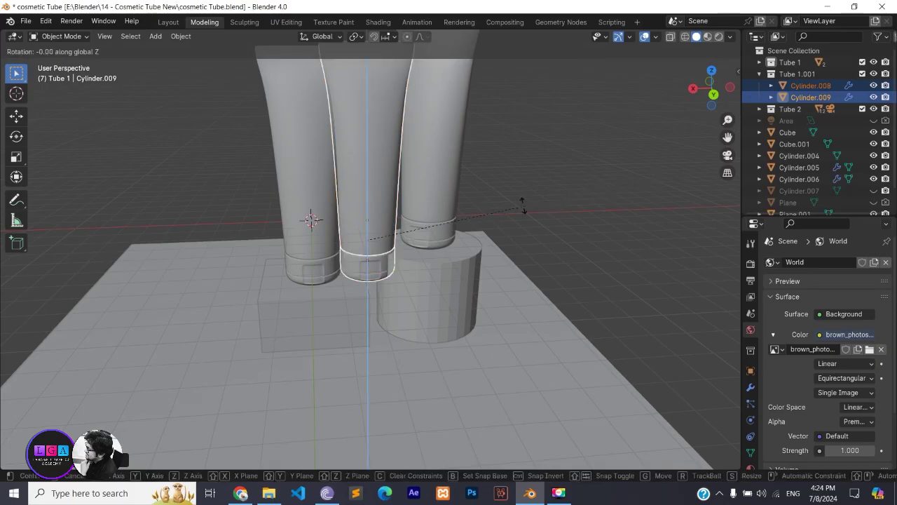
pyautogui.click(147, 202)
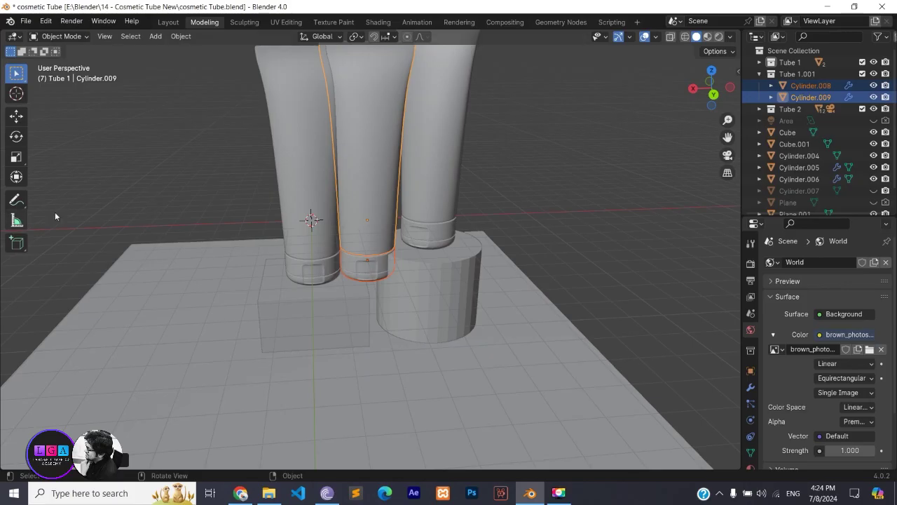
pyautogui.press('r')
pyautogui.press('z')
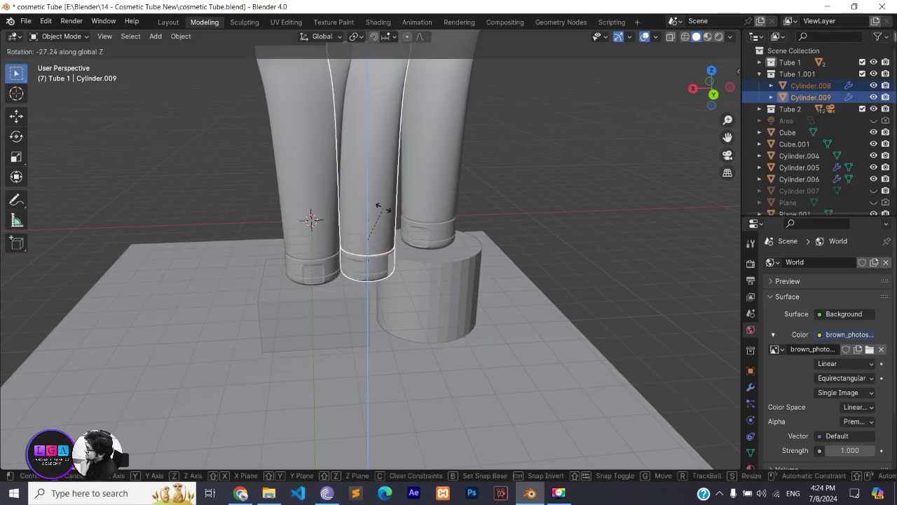
pyautogui.click(379, 208)
# Tilt the tube about Y so it lies horizontal, then lower it toward the floor.
pyautogui.press('r')
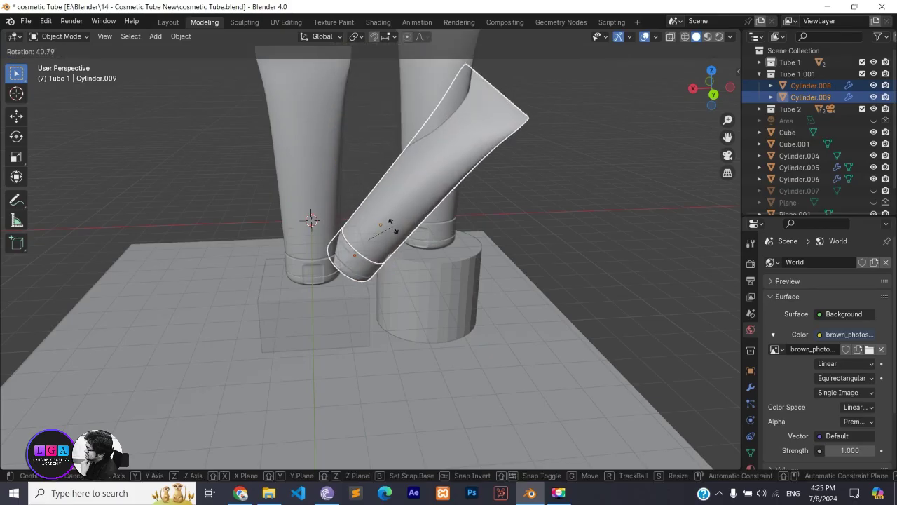
pyautogui.press('y')
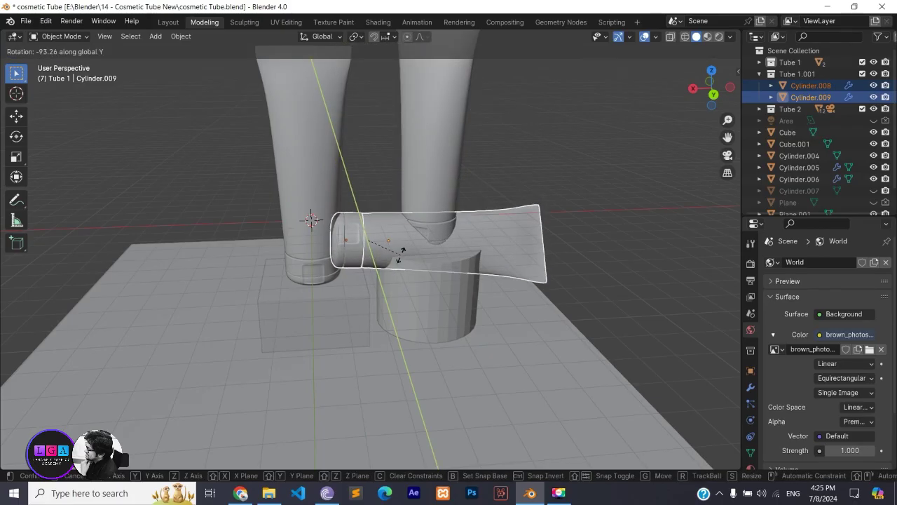
pyautogui.click(401, 258)
pyautogui.press('g')
pyautogui.press('z')
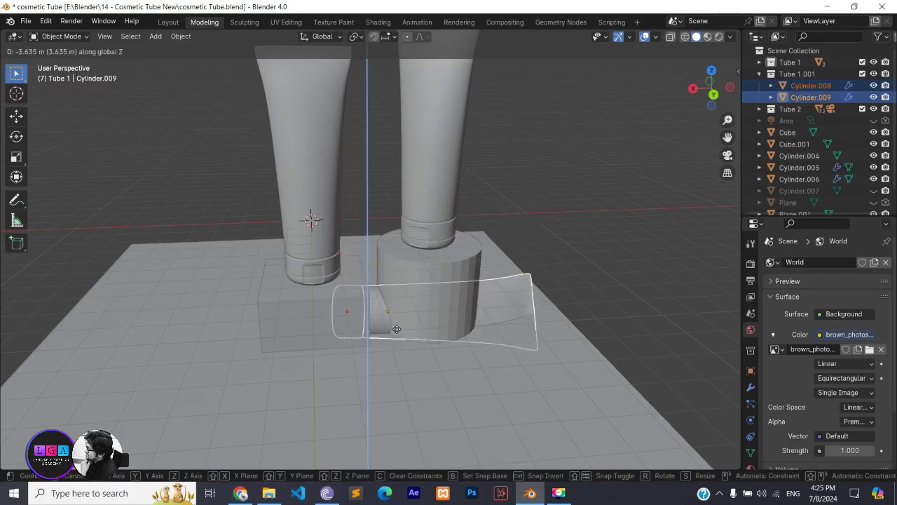
pyautogui.click(397, 339)
pyautogui.moveTo(397, 339); pyautogui.dragTo(413, 277, button='middle')
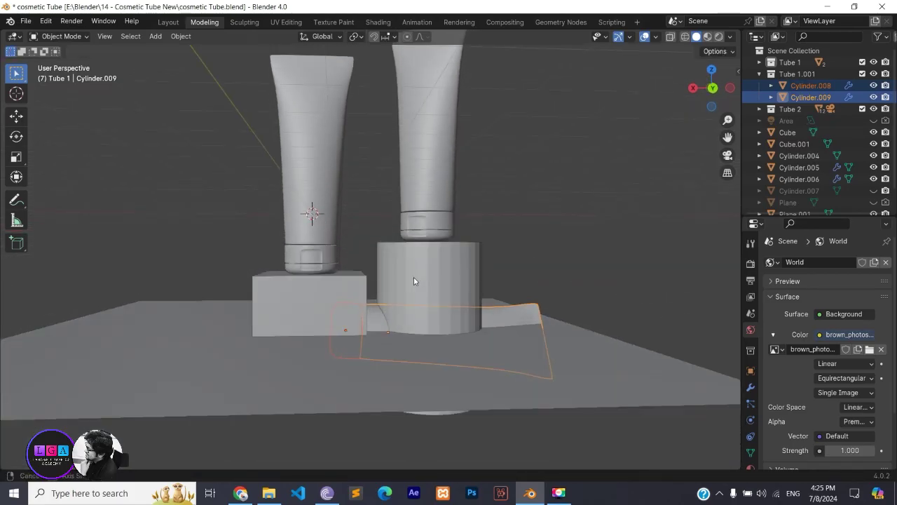
# Bring the lying tube forward along Y, adjust its height, and tilt it slightly about X.
pyautogui.press('g')
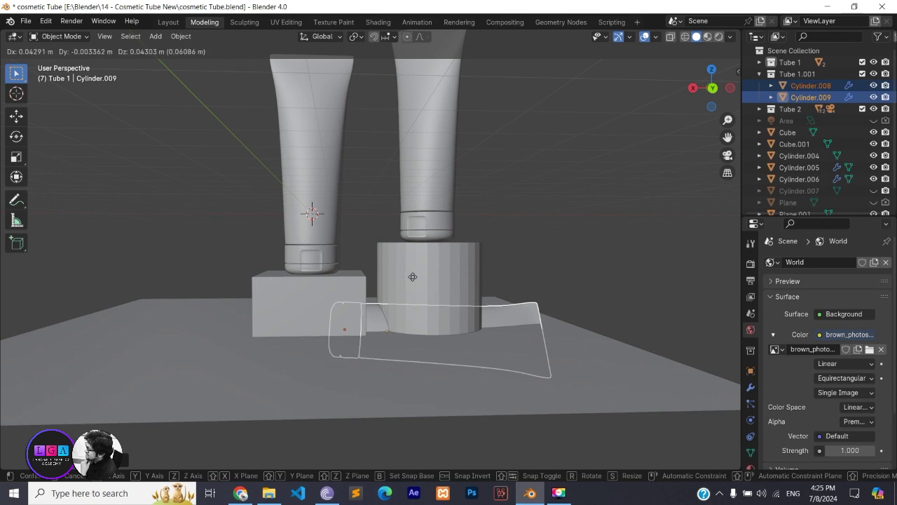
pyautogui.press('y')
pyautogui.click(424, 302)
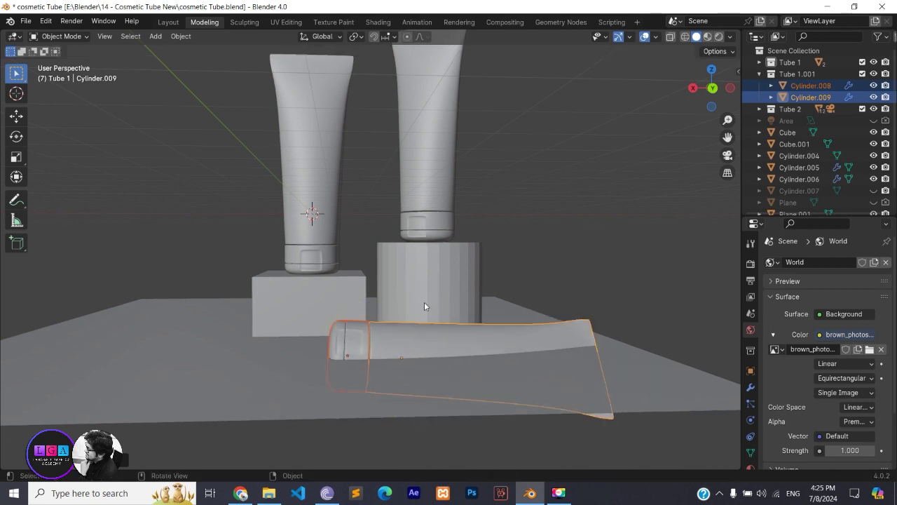
pyautogui.press('g')
pyautogui.press('z')
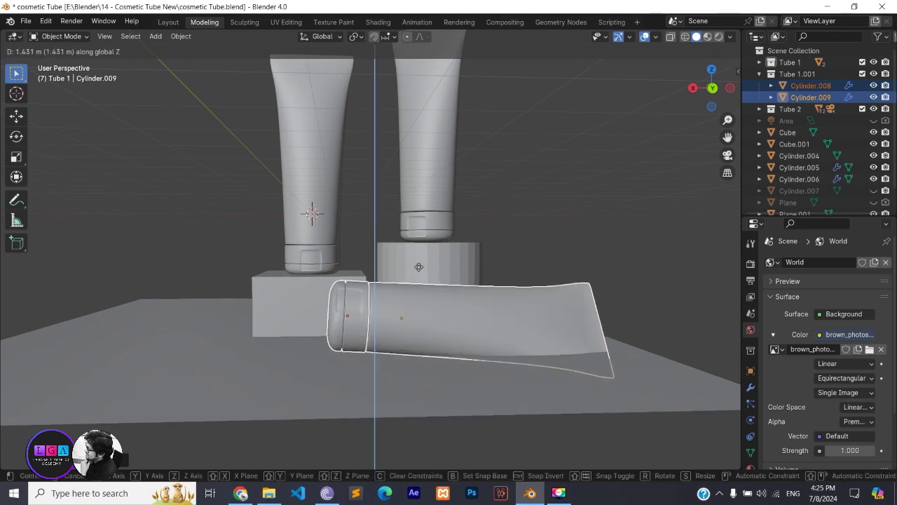
pyautogui.click(420, 274)
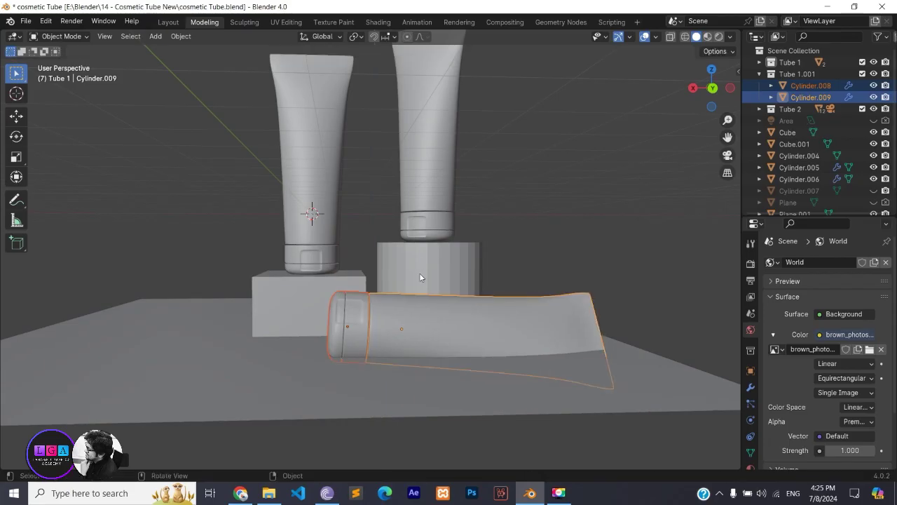
pyautogui.press('r')
pyautogui.press('x')
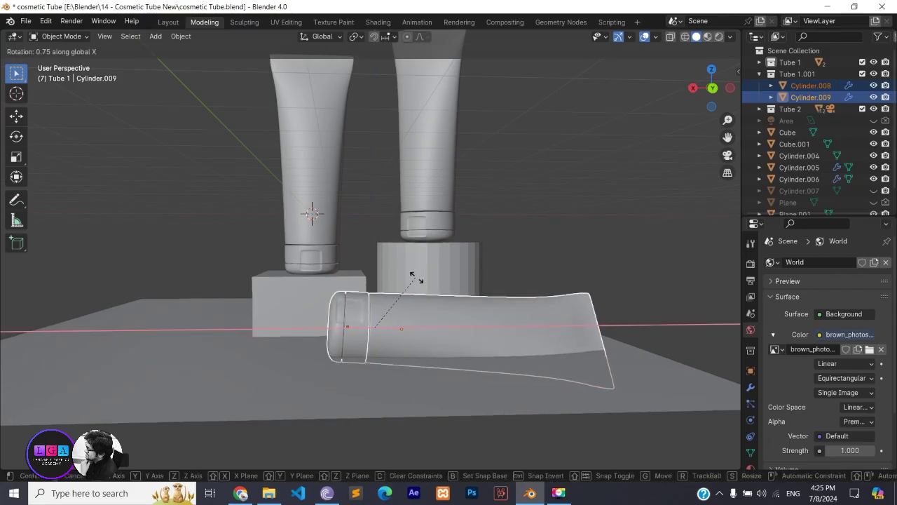
pyautogui.click(422, 292)
# Refine the tube's tilt about Y and X, then raise it vertically.
pyautogui.press('r')
pyautogui.press('y')
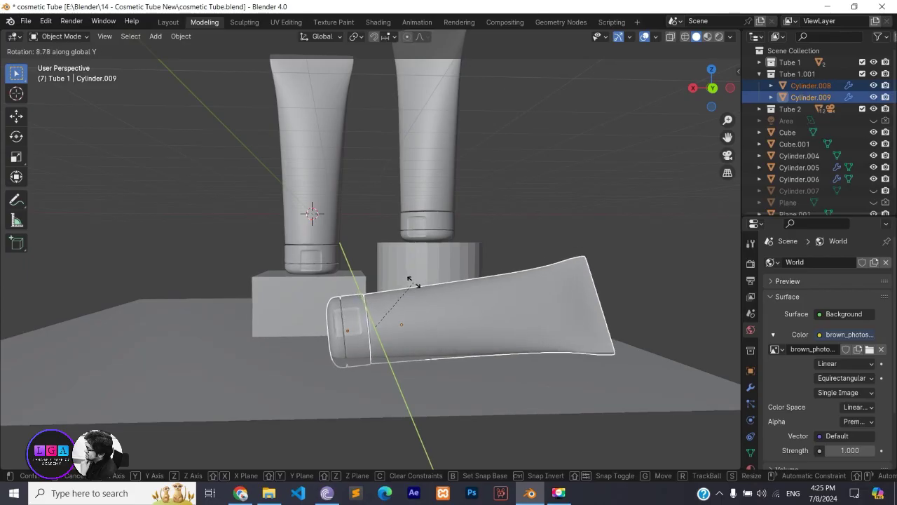
pyautogui.click(414, 282)
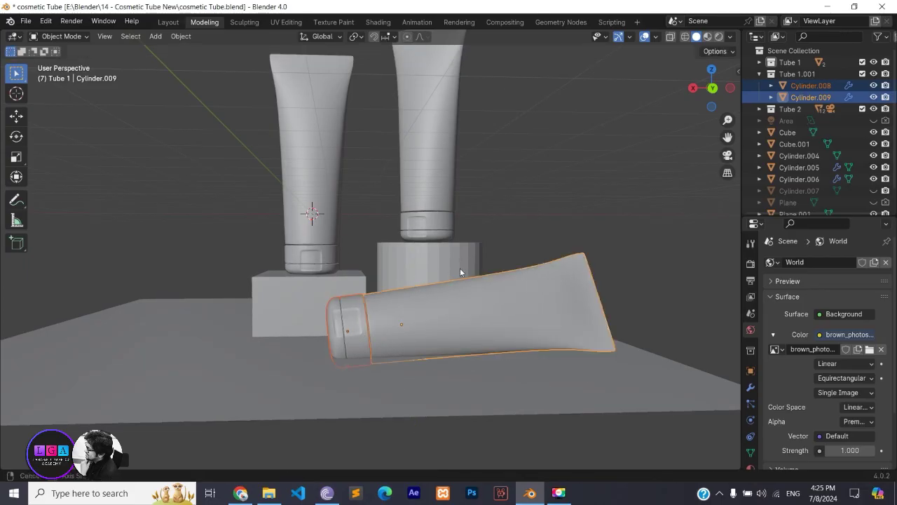
pyautogui.moveTo(460, 268)
pyautogui.mouseDown(button='middle')
pyautogui.moveTo(457, 286)
pyautogui.moveTo(457, 278)
pyautogui.mouseUp(button='middle')
pyautogui.press('r')
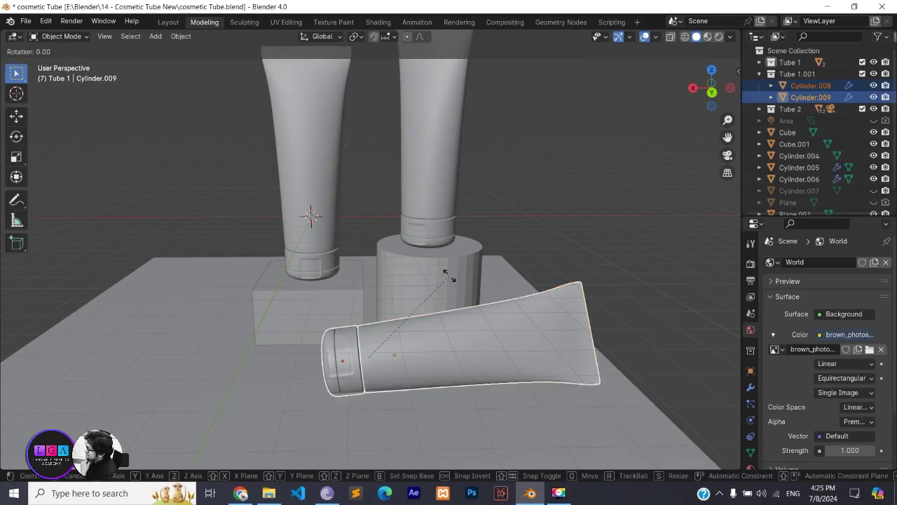
pyautogui.press('x')
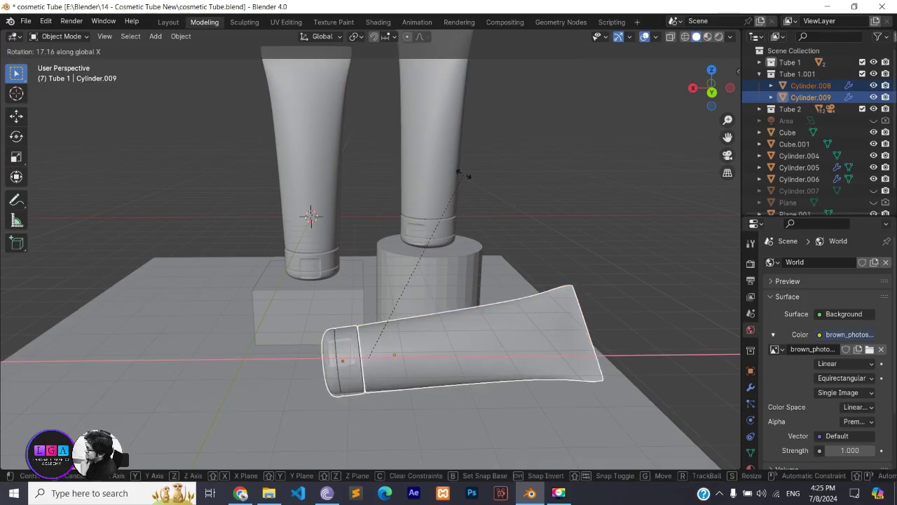
pyautogui.click(463, 174)
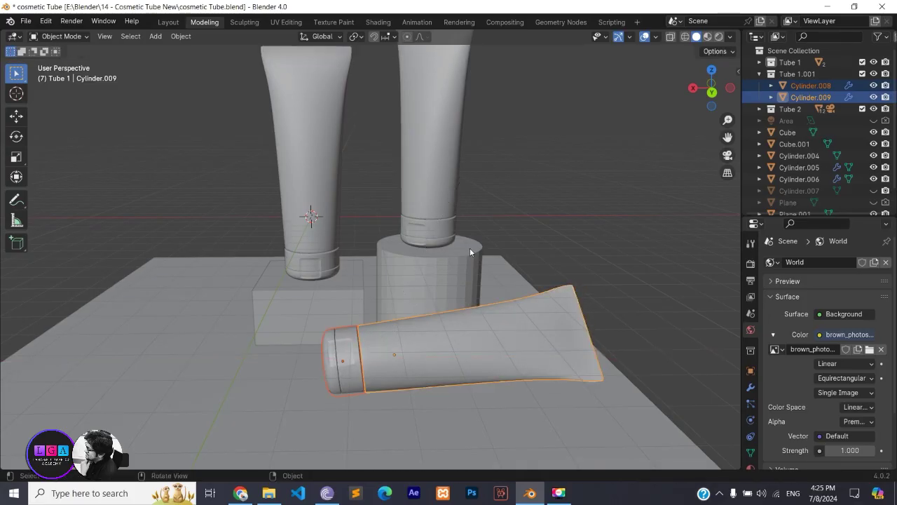
pyautogui.press('g')
pyautogui.press('z')
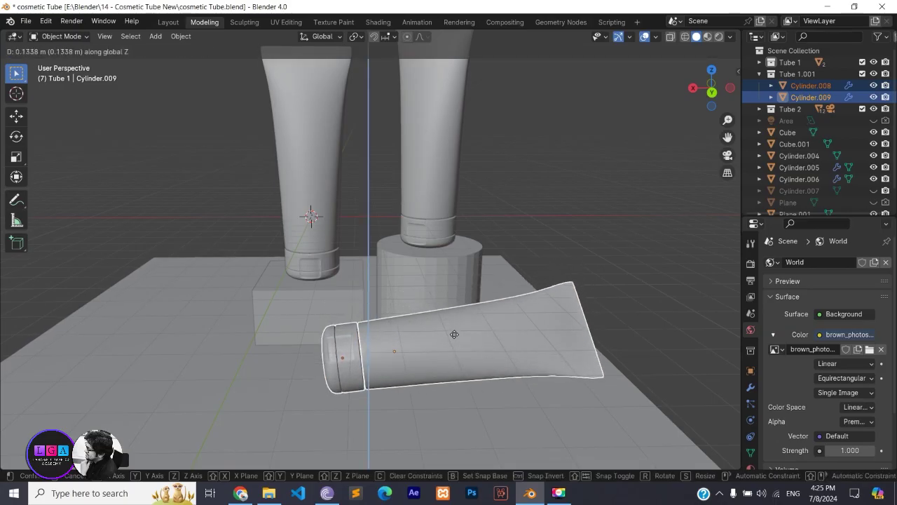
pyautogui.click(453, 335)
# Check the tube from below, readjust its height, and rotate it about Y.
pyautogui.press('ctrl+KP_7')
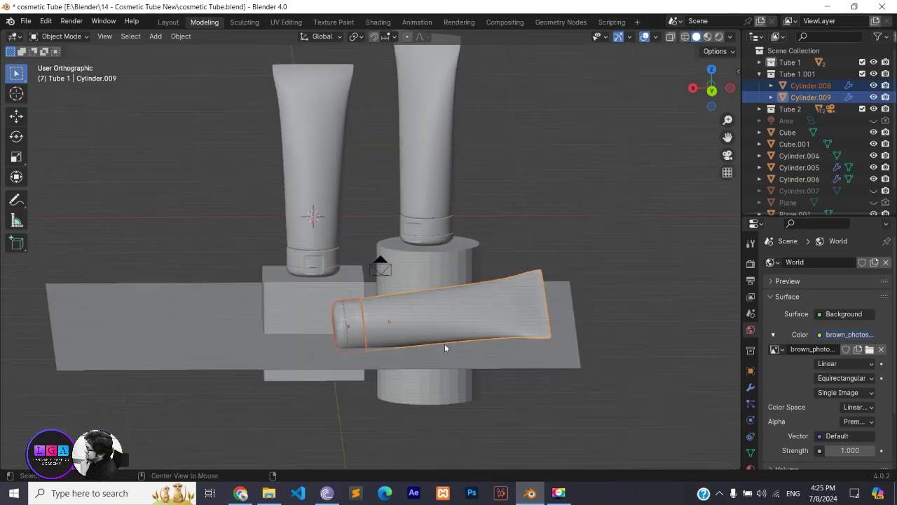
pyautogui.moveTo(442, 307); pyautogui.dragTo(431, 323, button='middle')
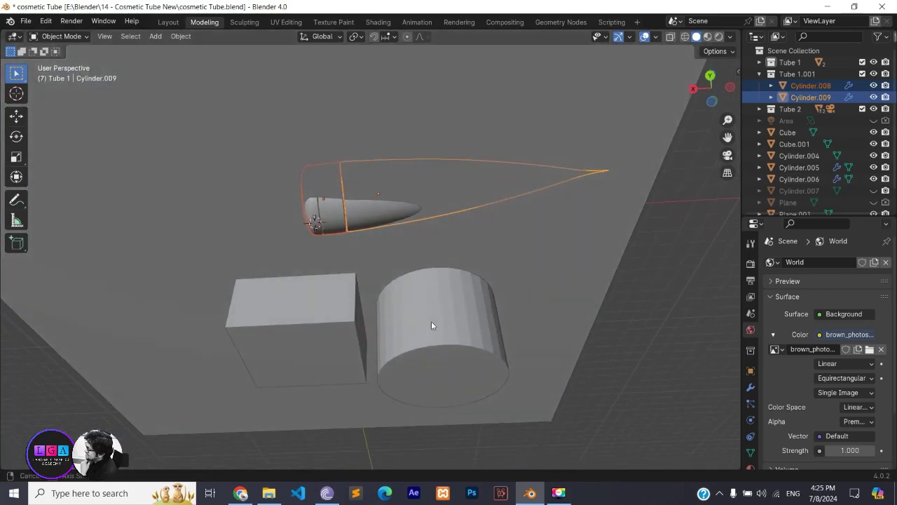
pyautogui.press('g')
pyautogui.press('z')
pyautogui.click(431, 308)
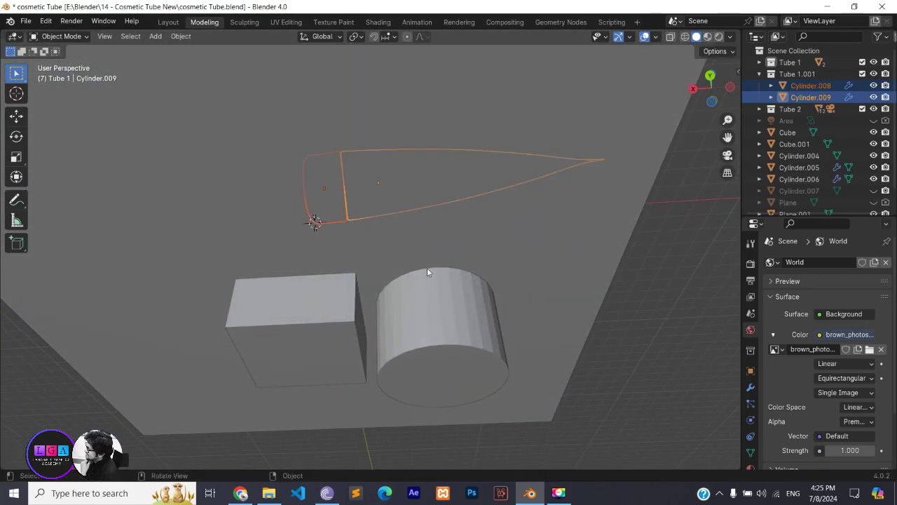
pyautogui.moveTo(427, 268)
pyautogui.mouseDown(button='middle')
pyautogui.moveTo(418, 260)
pyautogui.moveTo(421, 293)
pyautogui.mouseUp(button='middle')
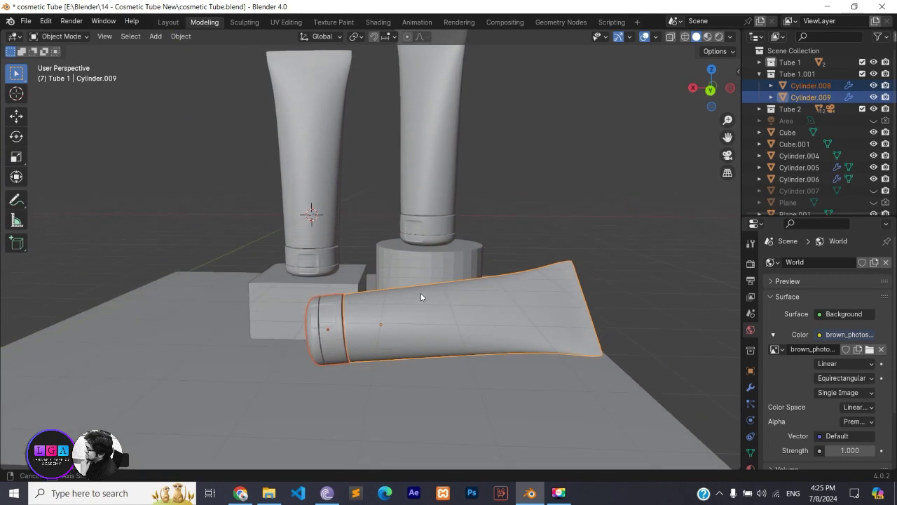
pyautogui.press('r')
pyautogui.press('y')
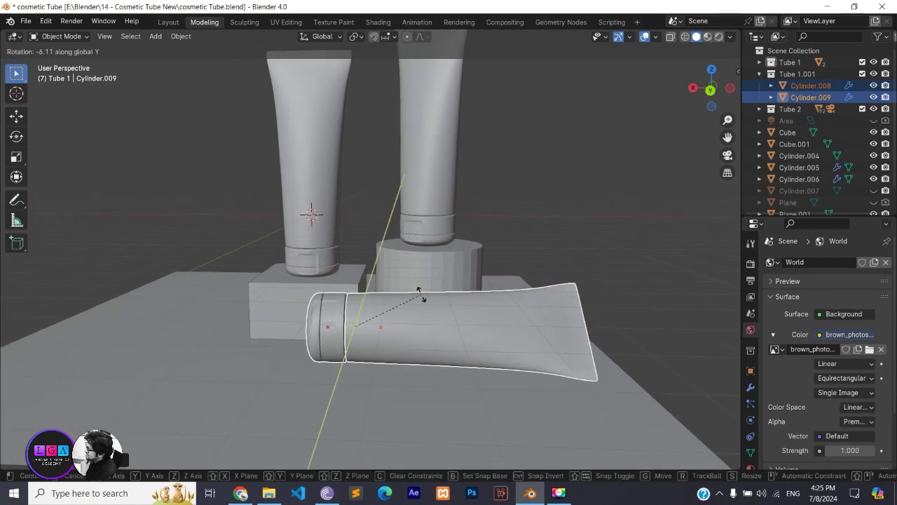
pyautogui.click(424, 297)
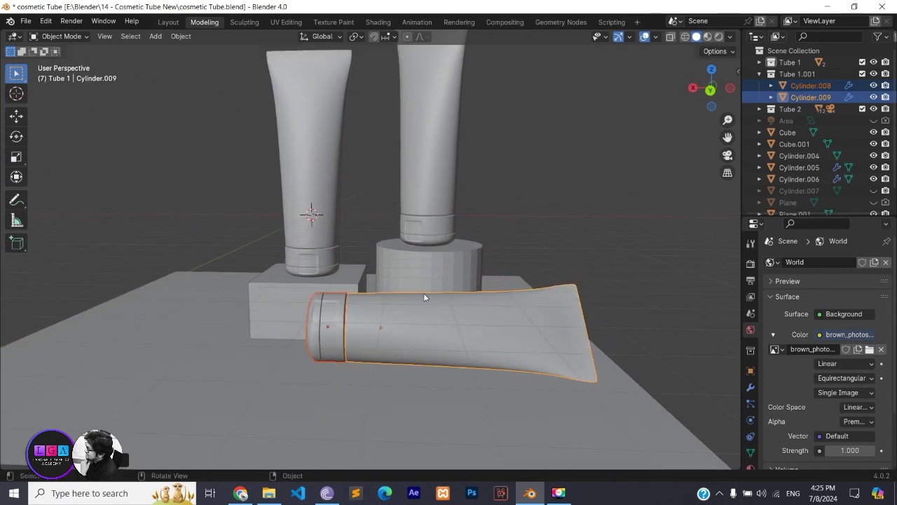
pyautogui.moveTo(423, 286); pyautogui.dragTo(418, 268, button='middle')
# Rotate the tube about Y, lower it onto the ground, and shift it 0.34 m along X.
pyautogui.press('r')
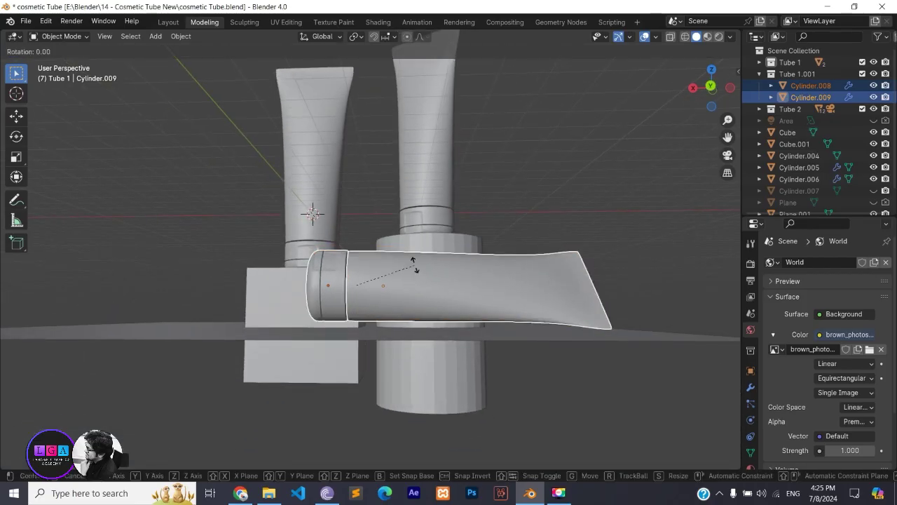
pyautogui.press('y')
pyautogui.click(413, 261)
pyautogui.press('g')
pyautogui.press('z')
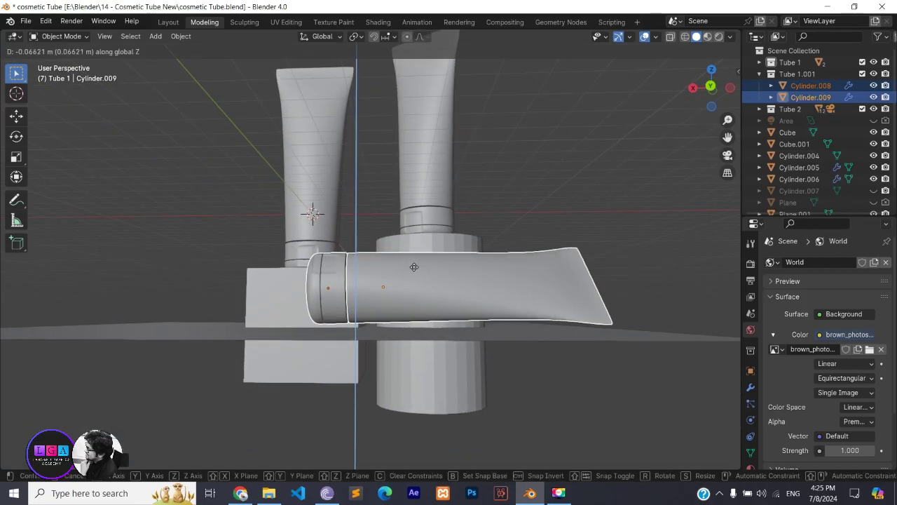
pyautogui.click(414, 275)
pyautogui.moveTo(417, 273); pyautogui.dragTo(417, 288, button='middle')
pyautogui.press('x')
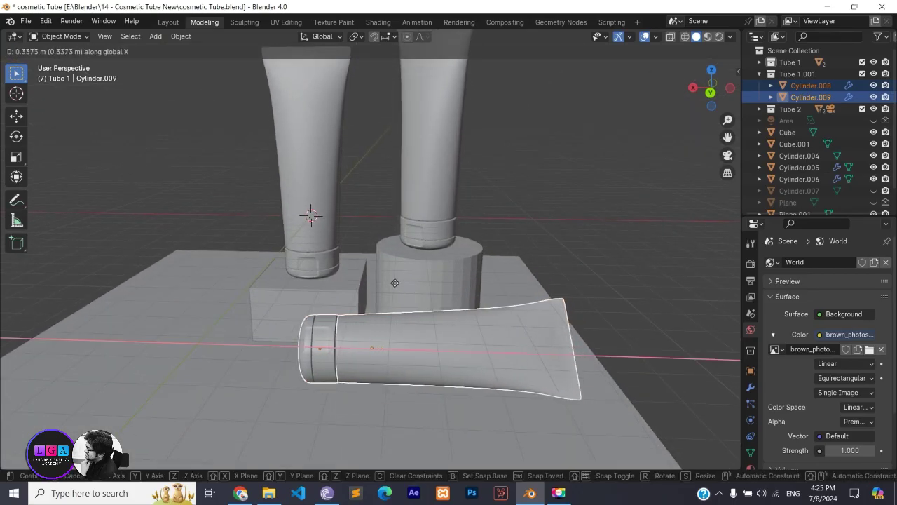
pyautogui.click(370, 281)
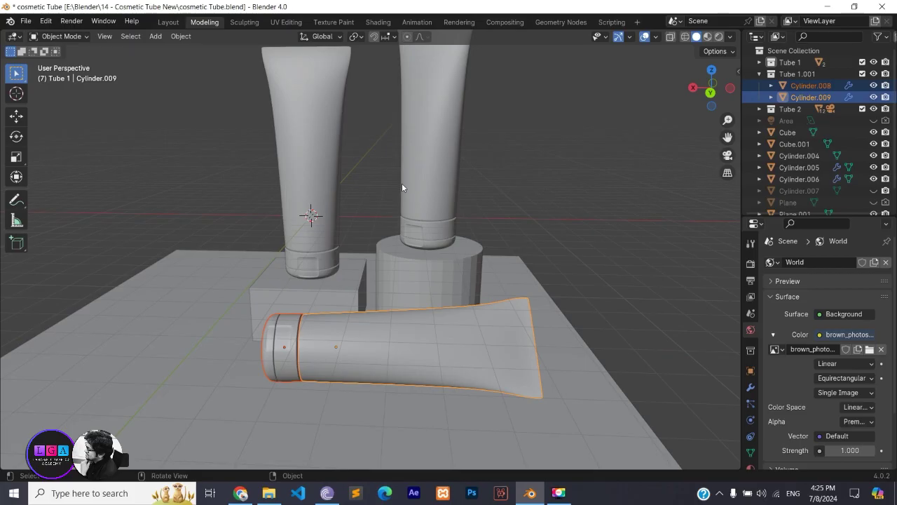
pyautogui.moveTo(402, 187)
pyautogui.mouseDown(button='middle')
pyautogui.moveTo(425, 186)
pyautogui.moveTo(408, 186)
pyautogui.mouseUp(button='middle')
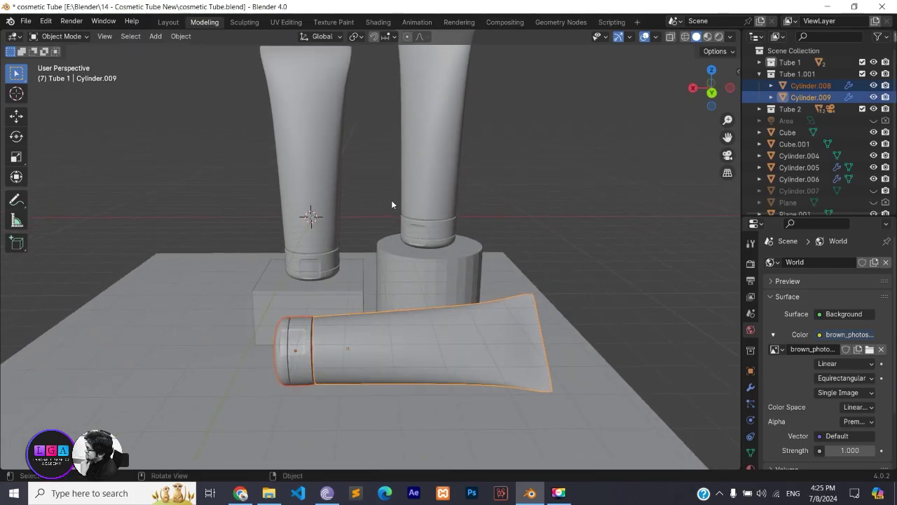
pyautogui.scroll(-3, 427, 194)
pyautogui.moveTo(483, 246)
pyautogui.mouseDown(button='middle')
pyautogui.moveTo(499, 221)
pyautogui.moveTo(481, 270)
pyautogui.mouseUp(button='middle')
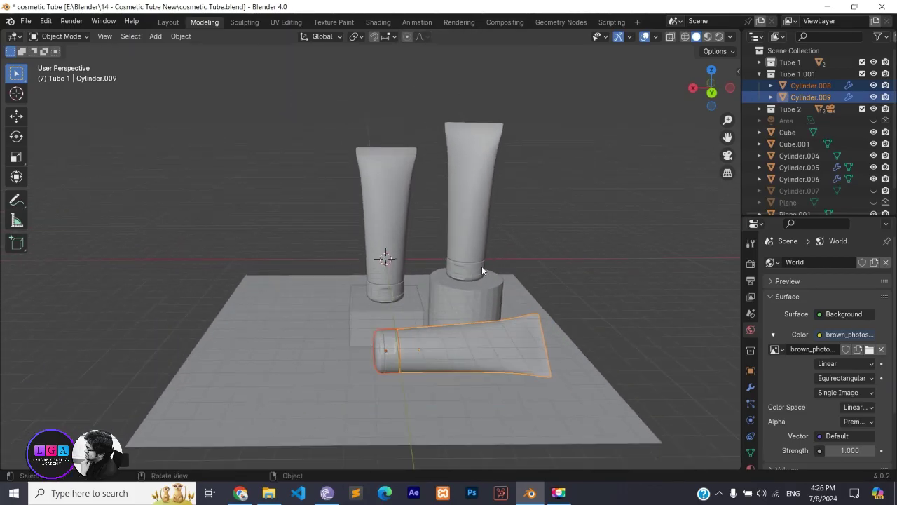
# Preview the scene in Rendered shading, then switch to Material Preview to see the tube textures.
pyautogui.click(719, 37)
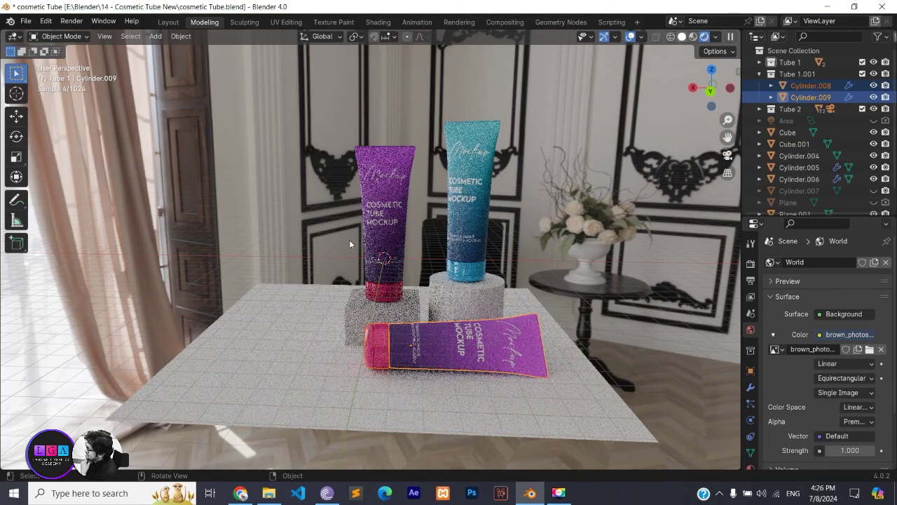
pyautogui.click(682, 36)
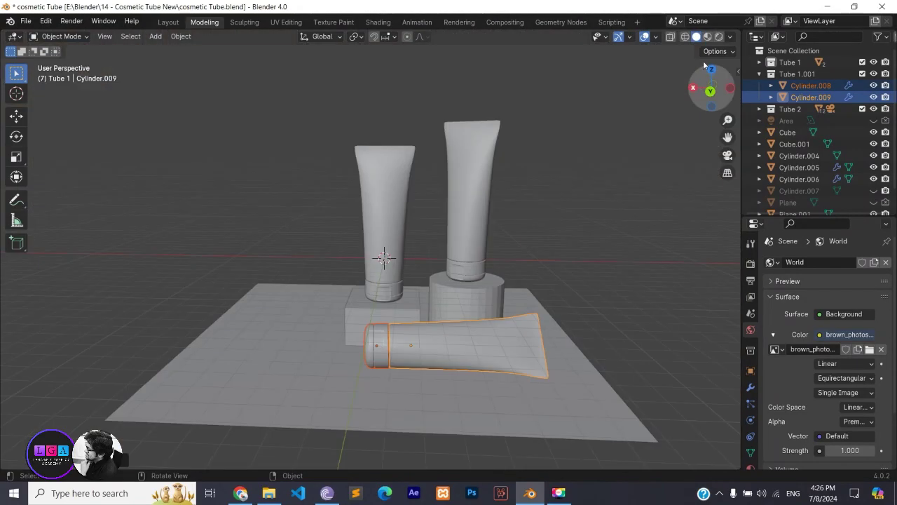
pyautogui.press('z')
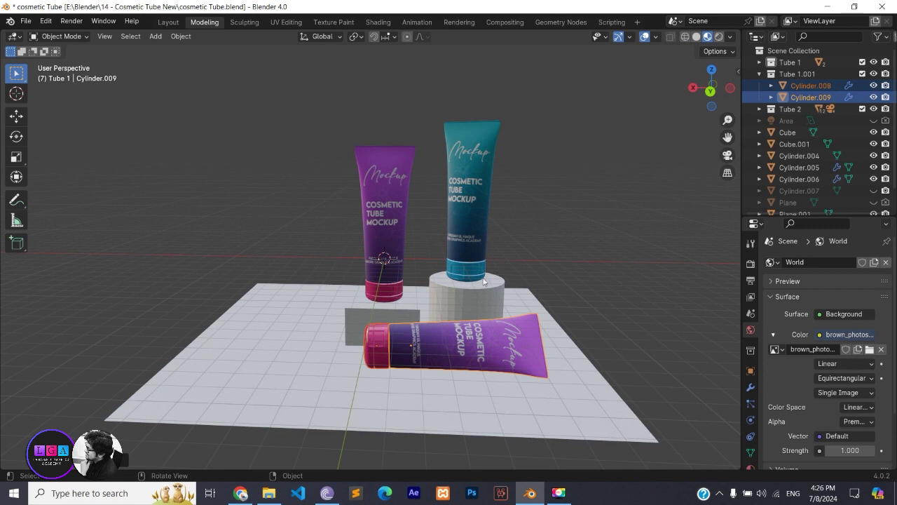
# Apply Shade Auto Smooth to the round pedestal and enable Auto Smooth at 30° under Normals.
pyautogui.click(485, 308)
pyautogui.rightClick(485, 300)
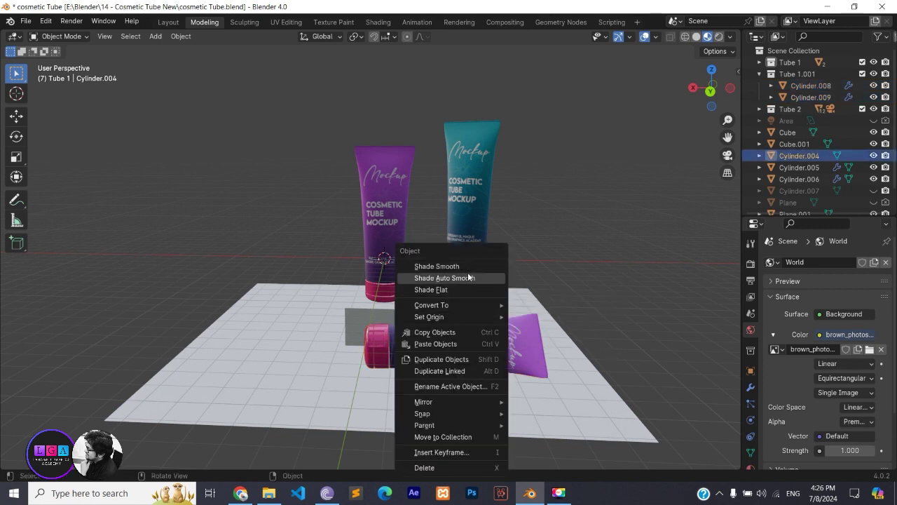
pyautogui.click(473, 272)
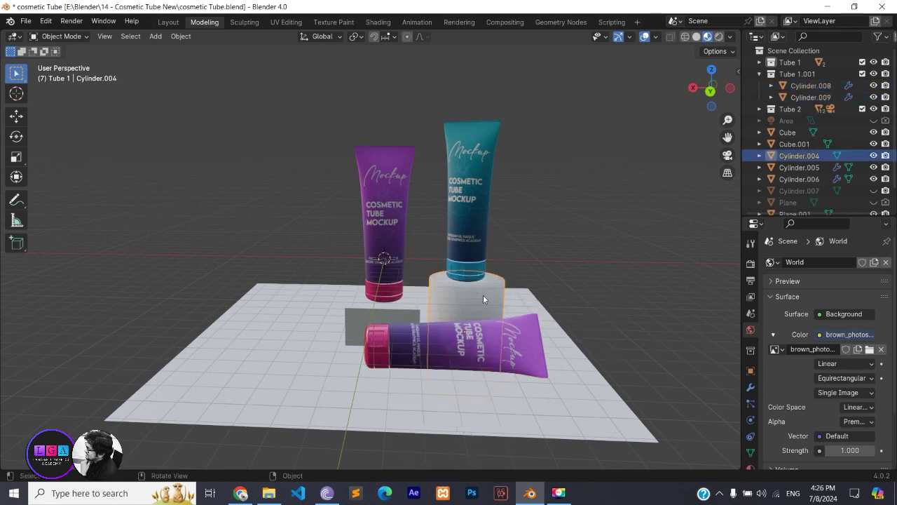
pyautogui.click(750, 453)
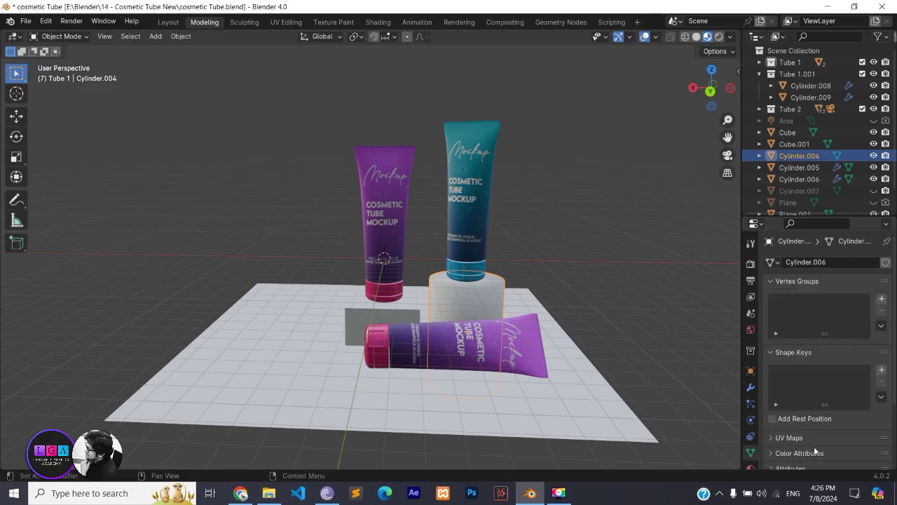
pyautogui.scroll(-5, 806, 445)
pyautogui.click(788, 400)
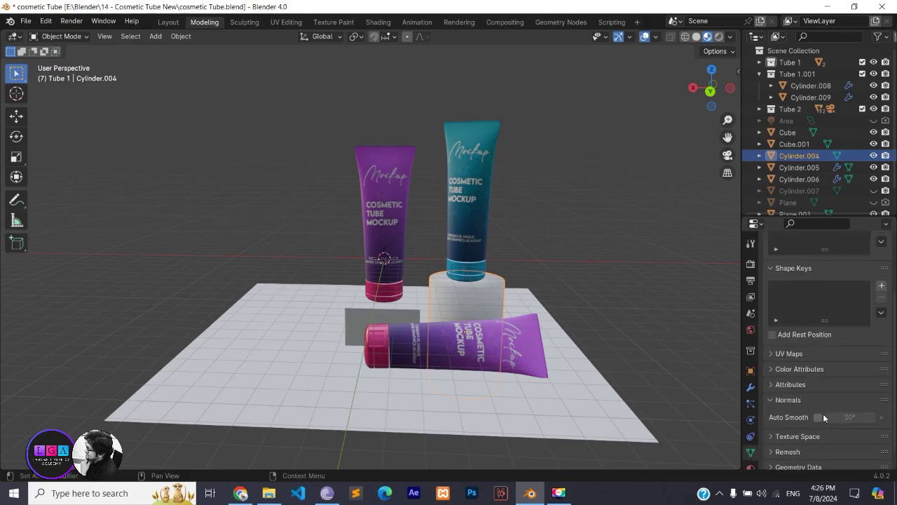
pyautogui.click(818, 417)
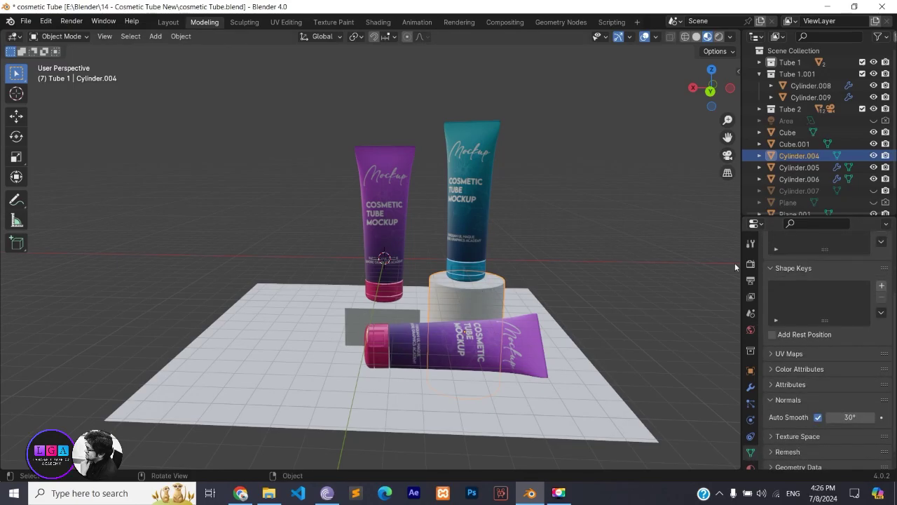
# Create Material.004 on the round pedestal with light-blue base colour, metallic 0.574, roughness 0.398.
pyautogui.click(750, 466)
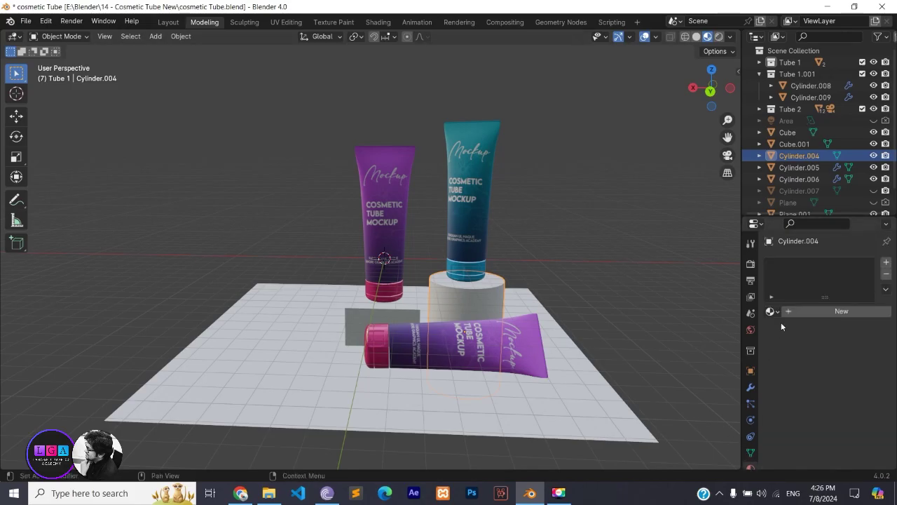
pyautogui.click(822, 313)
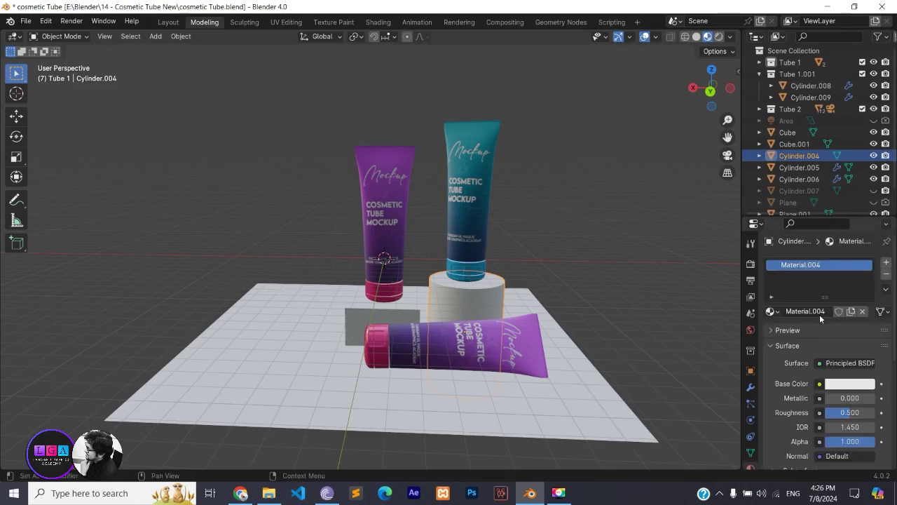
pyautogui.click(851, 384)
pyautogui.click(808, 235)
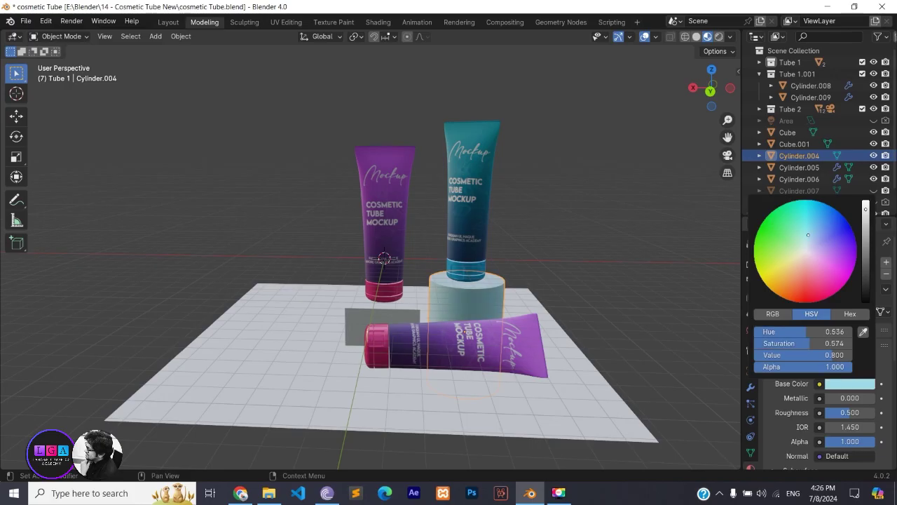
pyautogui.moveTo(807, 233)
pyautogui.mouseDown()
pyautogui.moveTo(785, 249)
pyautogui.moveTo(814, 232)
pyautogui.mouseUp()
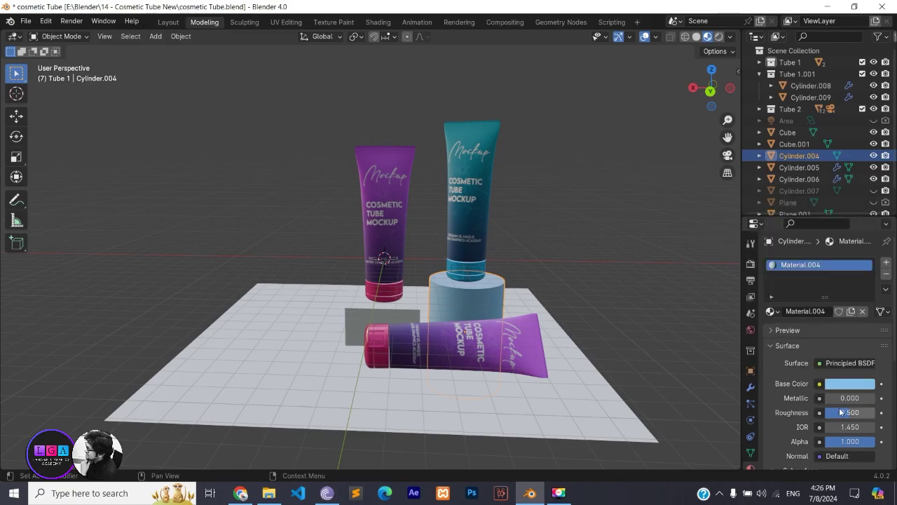
pyautogui.moveTo(844, 398); pyautogui.dragTo(876, 398)
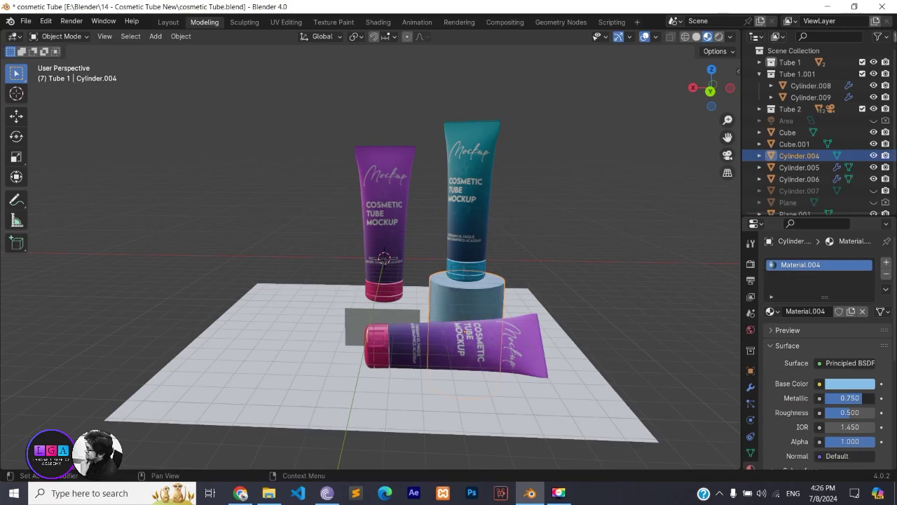
pyautogui.moveTo(849, 412); pyautogui.dragTo(827, 412)
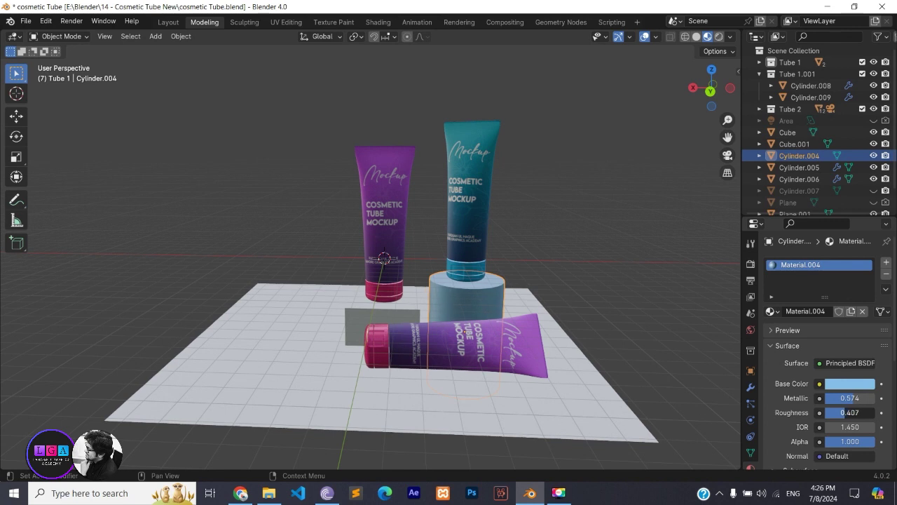
pyautogui.click(355, 314)
# Assign Material.004 to Cube.001 and change its base colour to pink-purple.
pyautogui.click(774, 310)
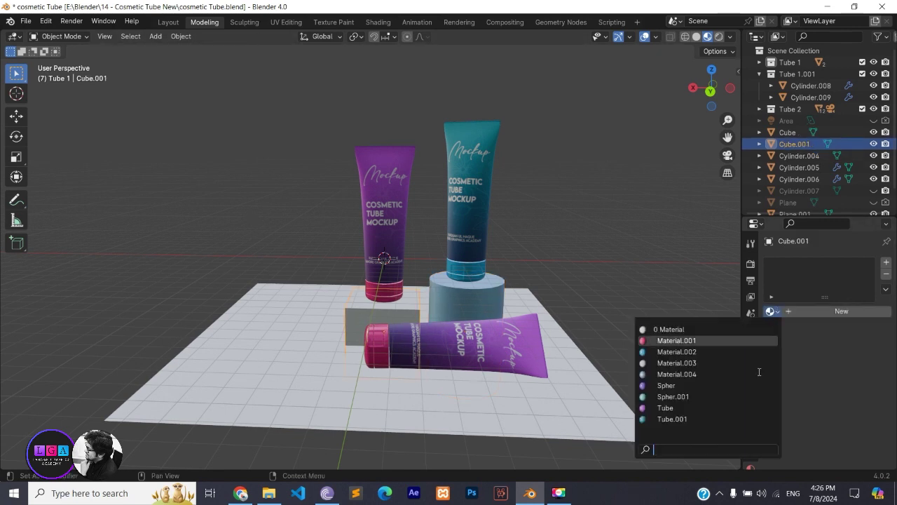
pyautogui.click(699, 372)
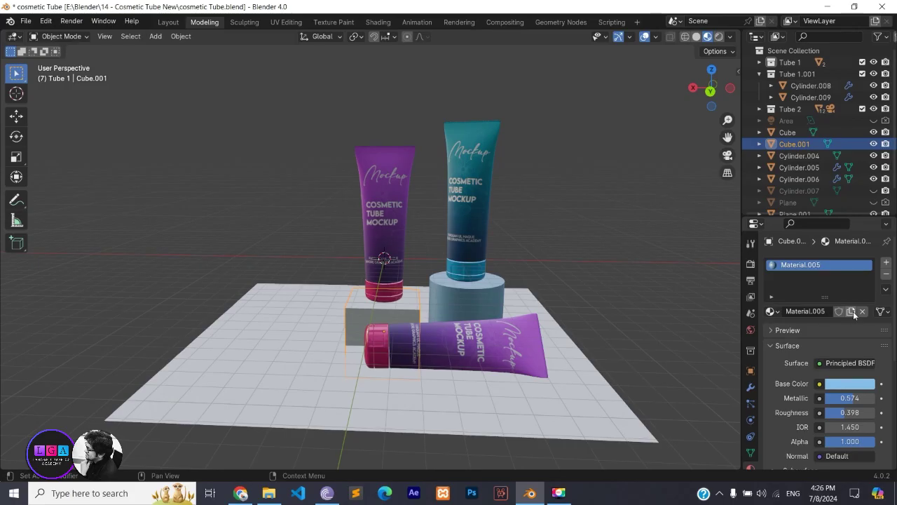
pyautogui.click(851, 385)
pyautogui.moveTo(806, 294)
pyautogui.mouseDown()
pyautogui.moveTo(837, 237)
pyautogui.moveTo(827, 272)
pyautogui.mouseUp()
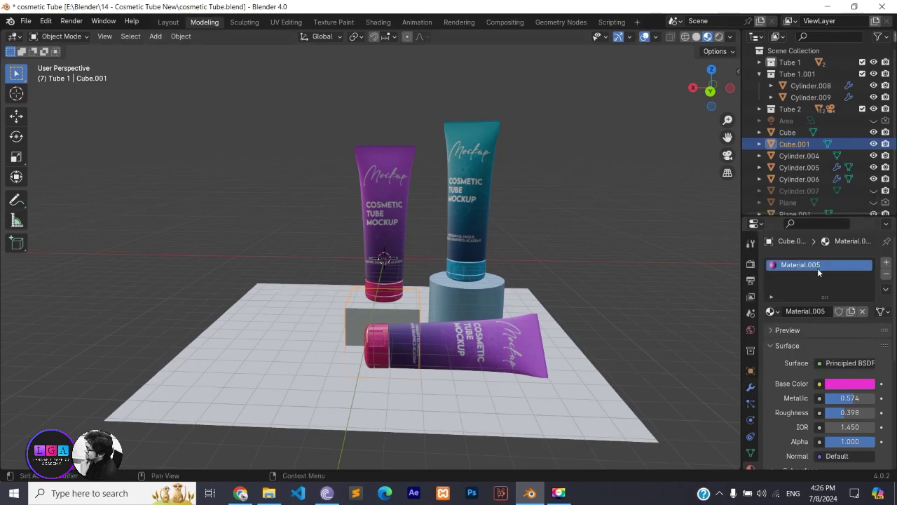
pyautogui.moveTo(394, 319)
pyautogui.mouseDown(button='middle')
pyautogui.moveTo(477, 302)
pyautogui.moveTo(434, 306)
pyautogui.mouseUp(button='middle')
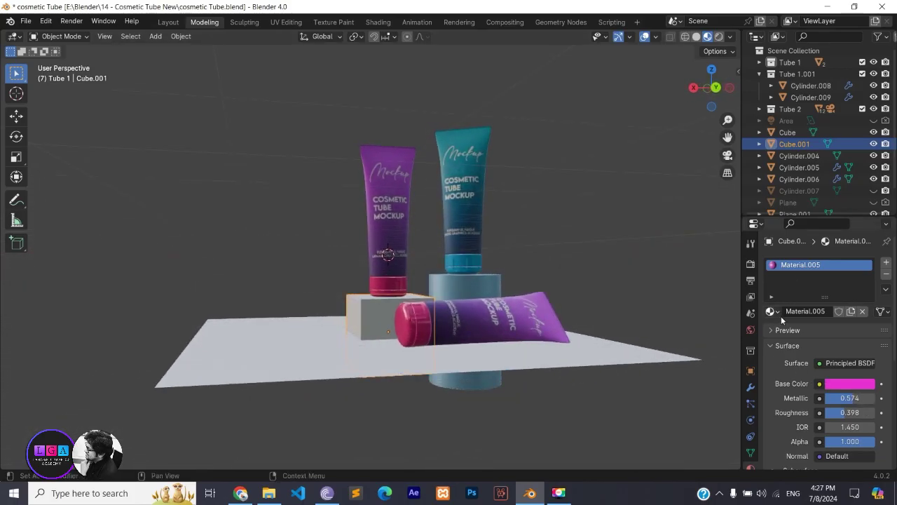
# Unlink the material from Cube.001 and hide Cube.001 in the Outliner.
pyautogui.click(862, 311)
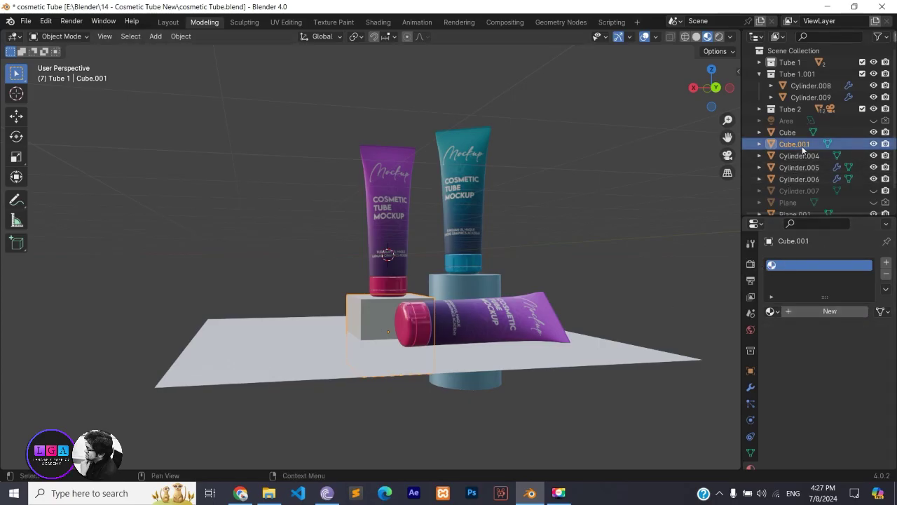
pyautogui.click(873, 144)
pyautogui.click(873, 132)
pyautogui.click(874, 133)
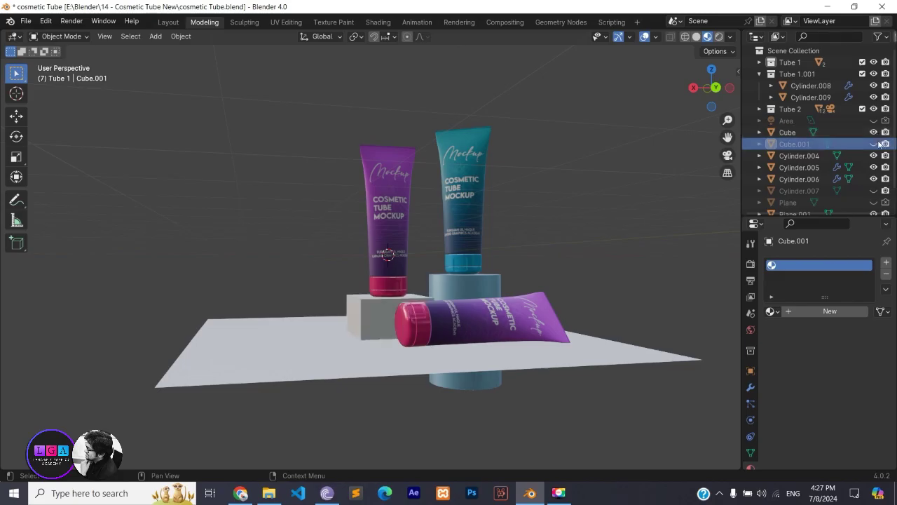
# Delete Cube.001, then assign Material.005 to the Cube box and lighten it to soft pink.
pyautogui.press('Delete')
pyautogui.click(797, 133)
pyautogui.click(771, 311)
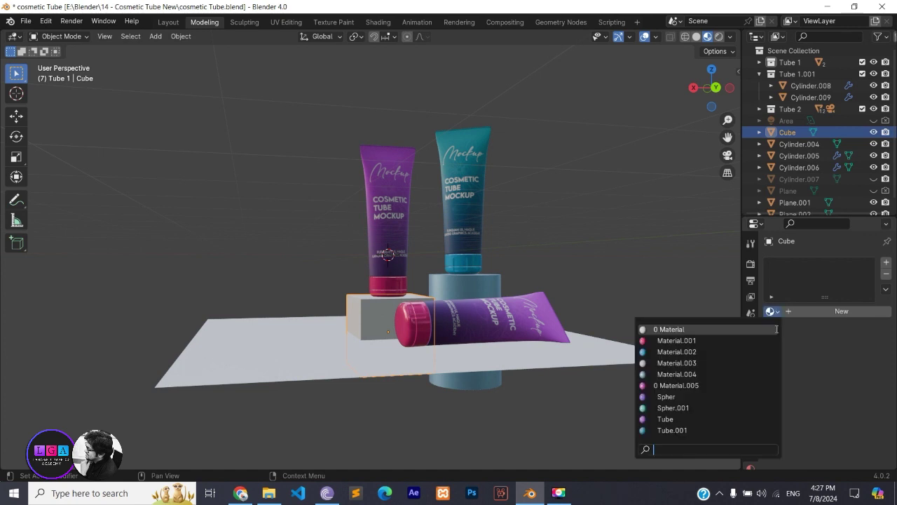
pyautogui.click(724, 385)
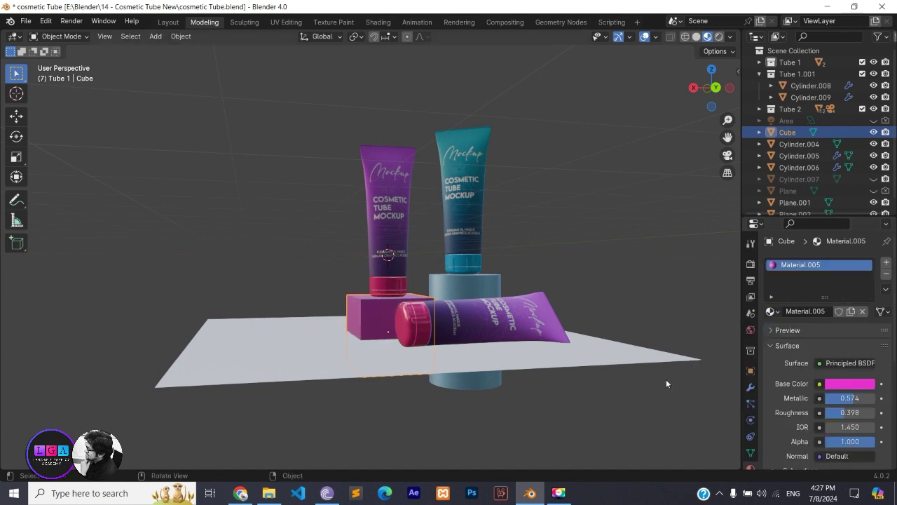
pyautogui.moveTo(670, 383); pyautogui.dragTo(631, 382, button='middle')
pyautogui.click(849, 383)
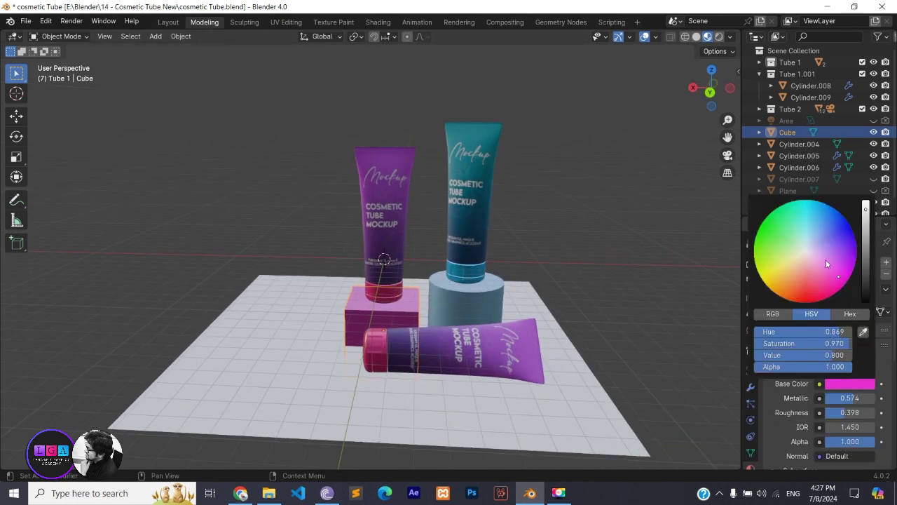
pyautogui.click(825, 260)
# Adjust the Cube's base colour to vivid magenta, then shift it toward violet.
pyautogui.moveTo(612, 325)
pyautogui.mouseDown(button='middle')
pyautogui.moveTo(610, 308)
pyautogui.moveTo(608, 331)
pyautogui.mouseUp(button='middle')
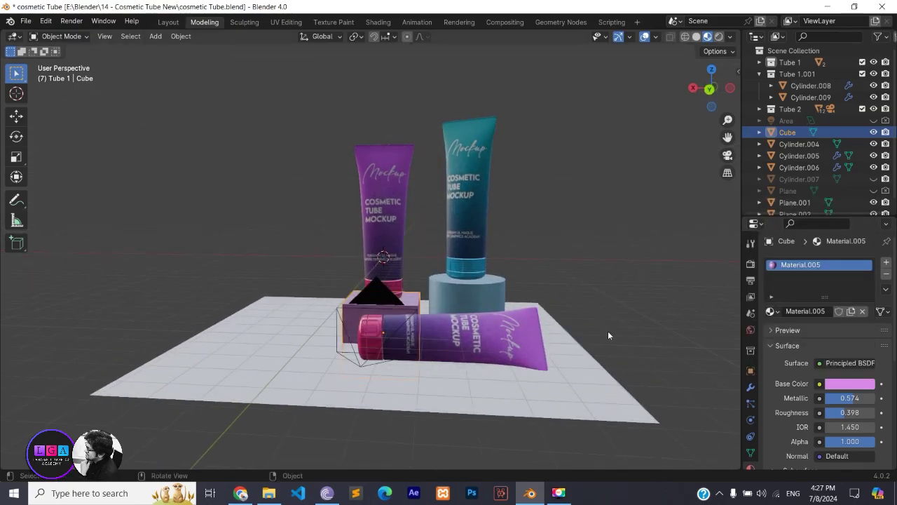
pyautogui.click(846, 384)
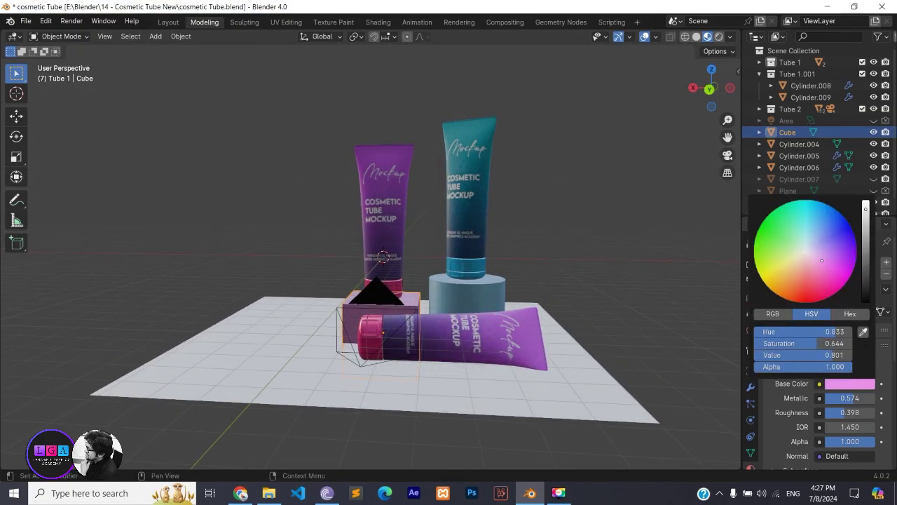
pyautogui.moveTo(822, 261)
pyautogui.mouseDown()
pyautogui.moveTo(849, 278)
pyautogui.moveTo(803, 247)
pyautogui.moveTo(820, 249)
pyautogui.mouseUp()
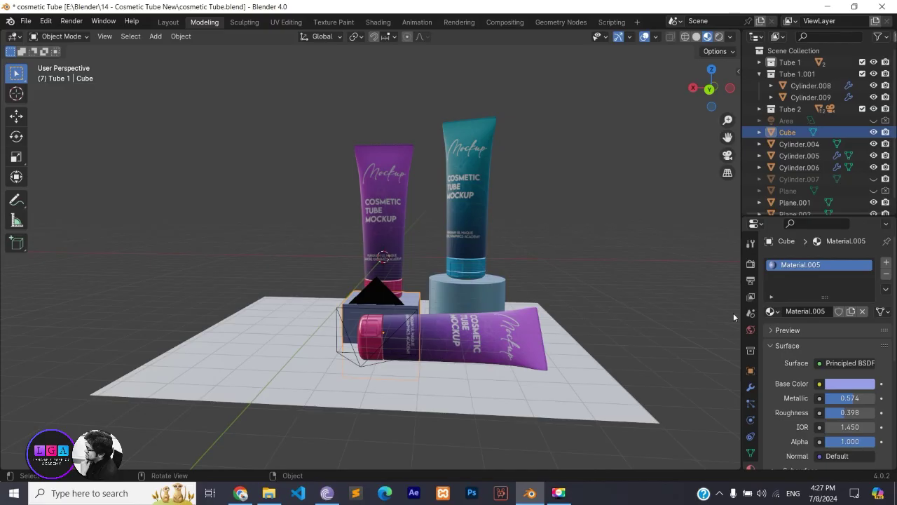
pyautogui.click(849, 383)
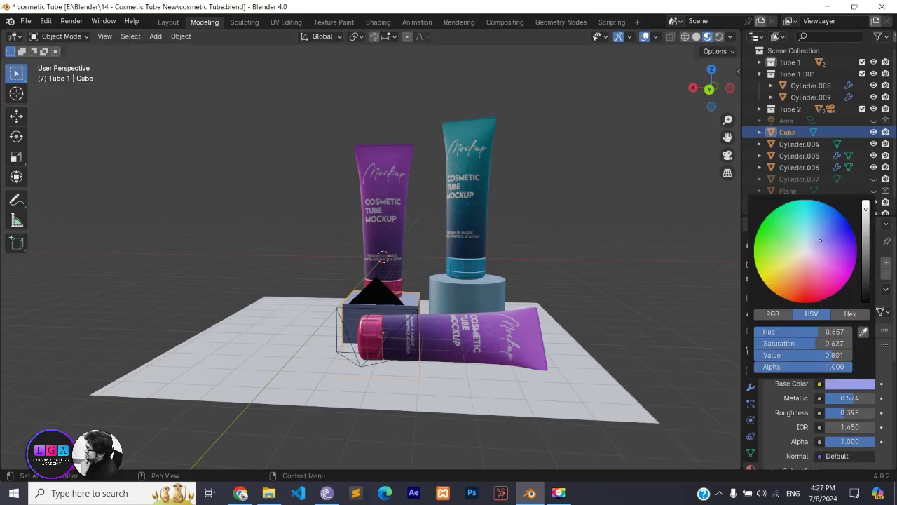
pyautogui.moveTo(820, 240); pyautogui.dragTo(830, 265)
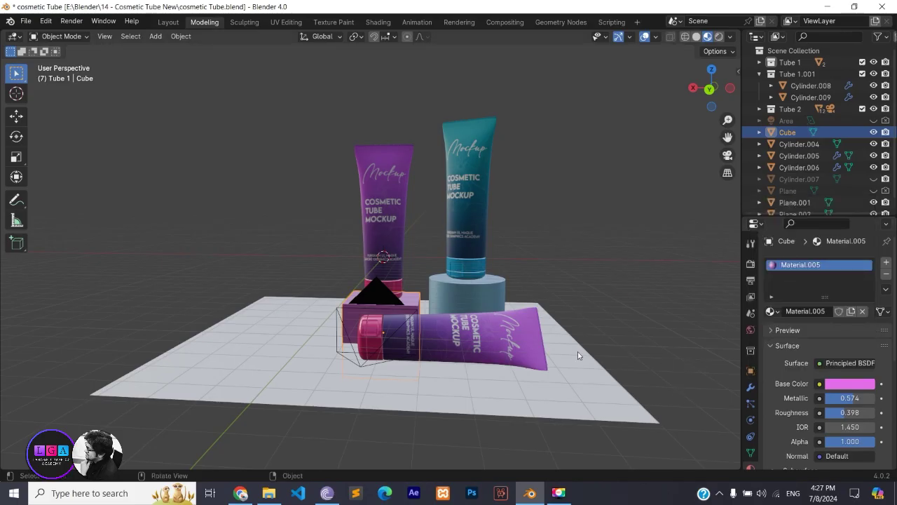
pyautogui.click(708, 347)
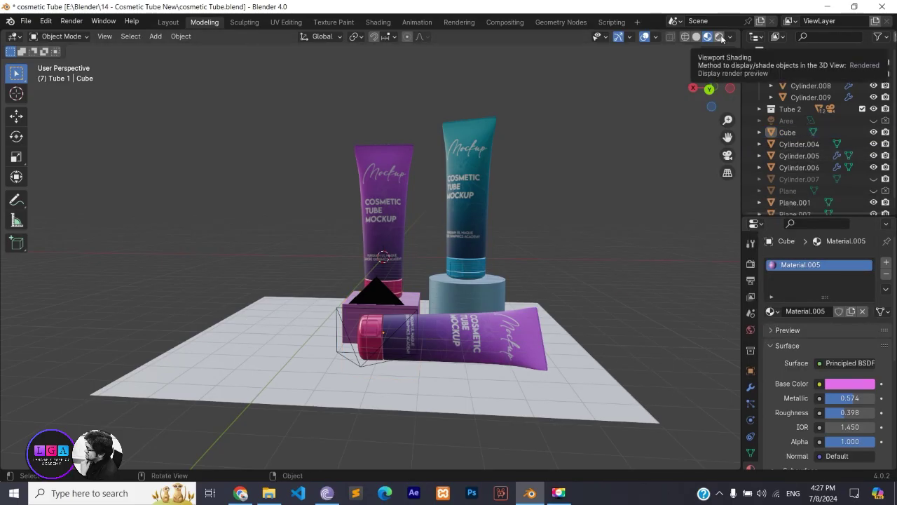
pyautogui.click(300, 351)
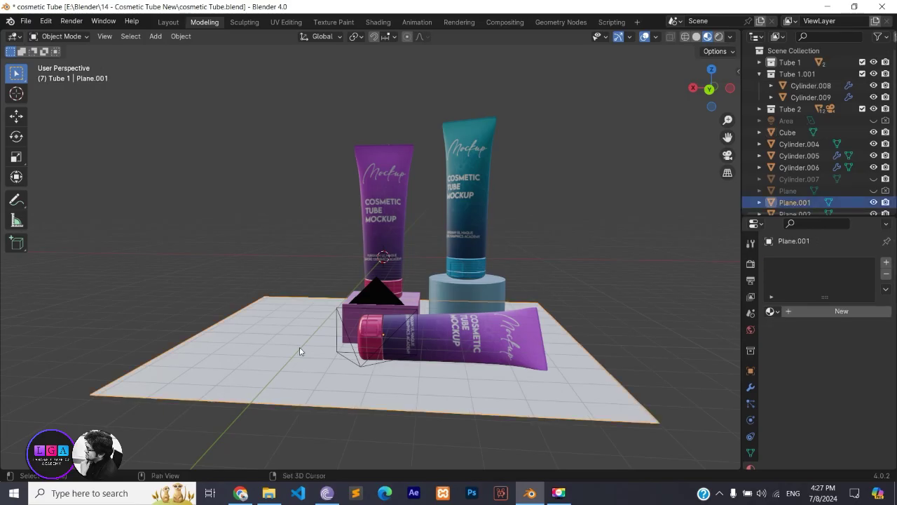
# Duplicate the floor plane, rotate it 90° about X, push it back along Y, and enlarge it as a backdrop.
pyautogui.hotkey('shift', 'd')
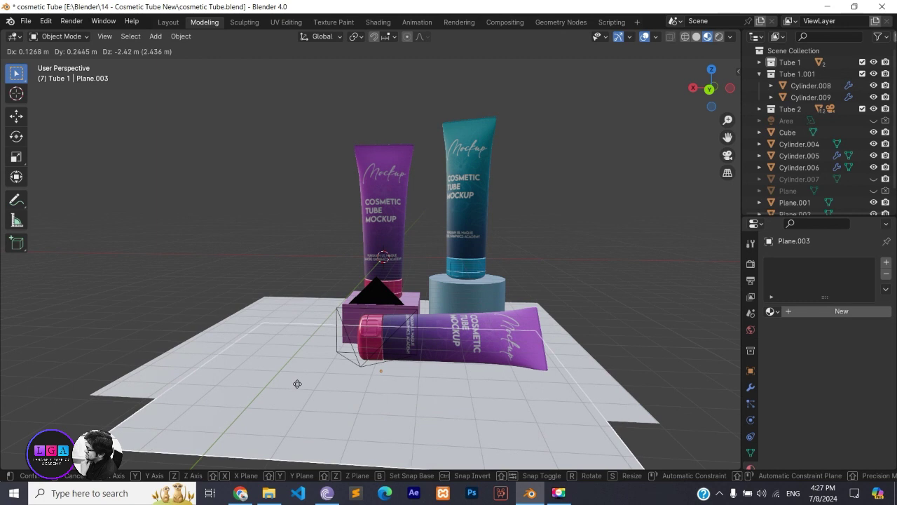
pyautogui.write('rx')
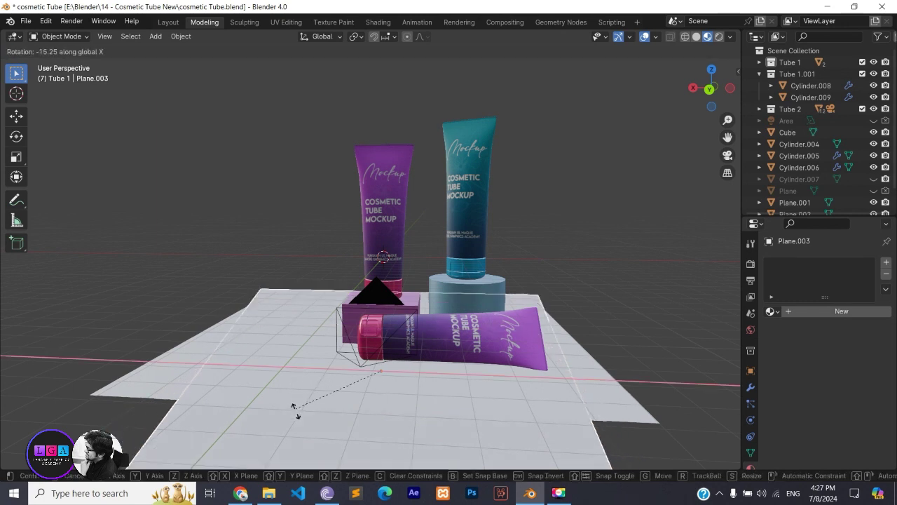
pyautogui.write('90')
pyautogui.press('Return')
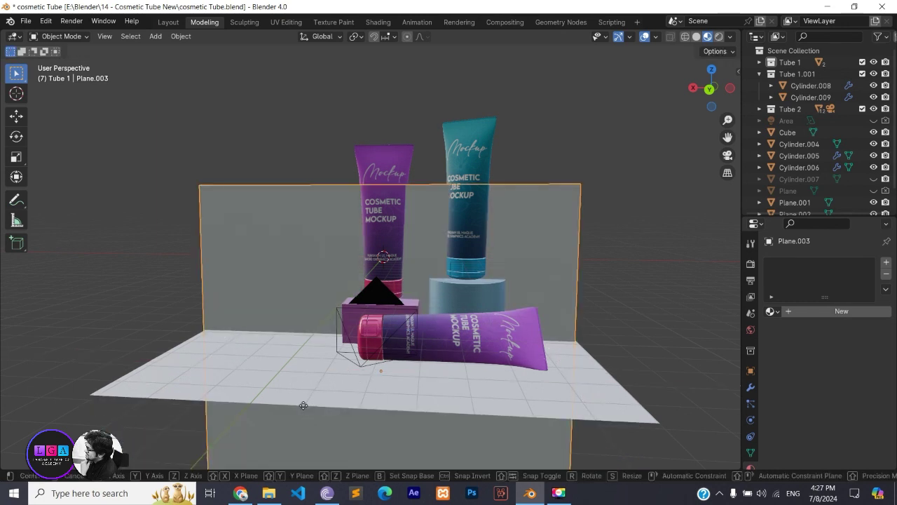
pyautogui.press('y')
pyautogui.click(353, 347)
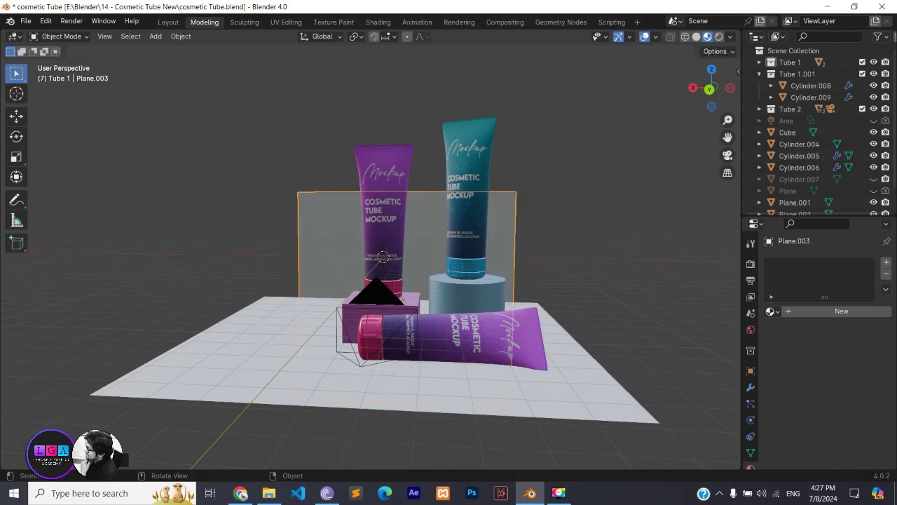
pyautogui.press('s')
pyautogui.click(618, 328)
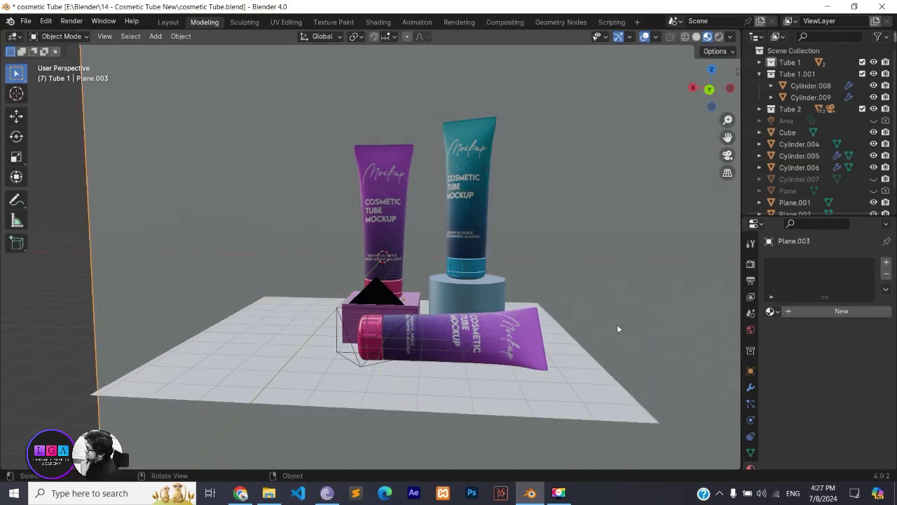
# Scale the floor plane up about 1.83×.
pyautogui.click(541, 379)
pyautogui.press('s')
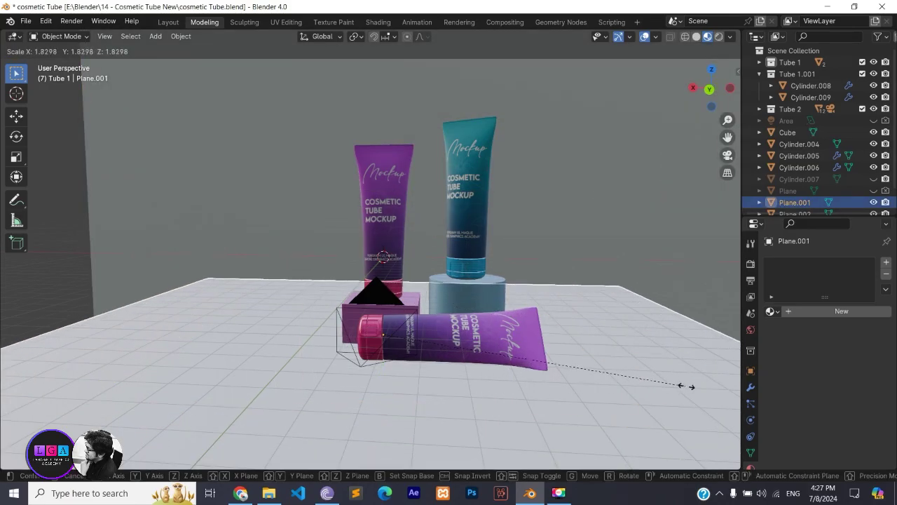
pyautogui.click(588, 363)
pyautogui.moveTo(587, 363); pyautogui.dragTo(537, 361, button='middle')
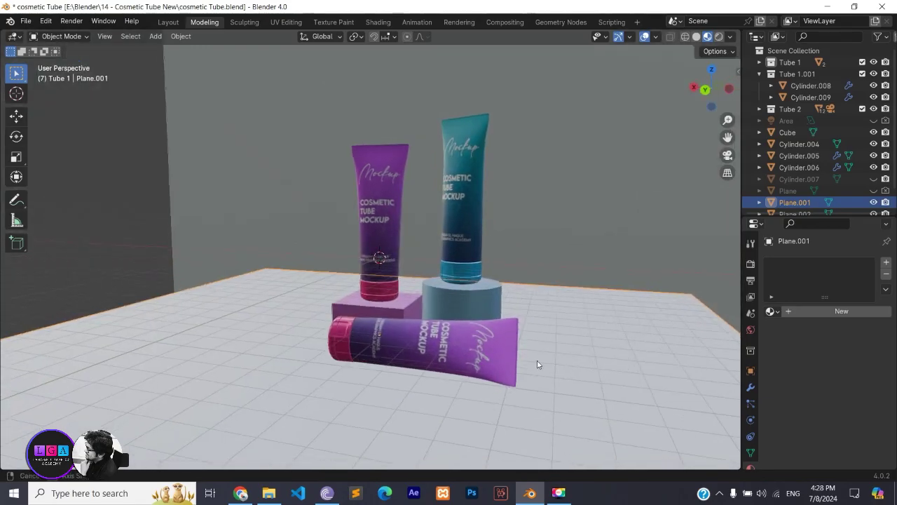
# Switch to camera view and shift the floor plane along Y.
pyautogui.click(727, 155)
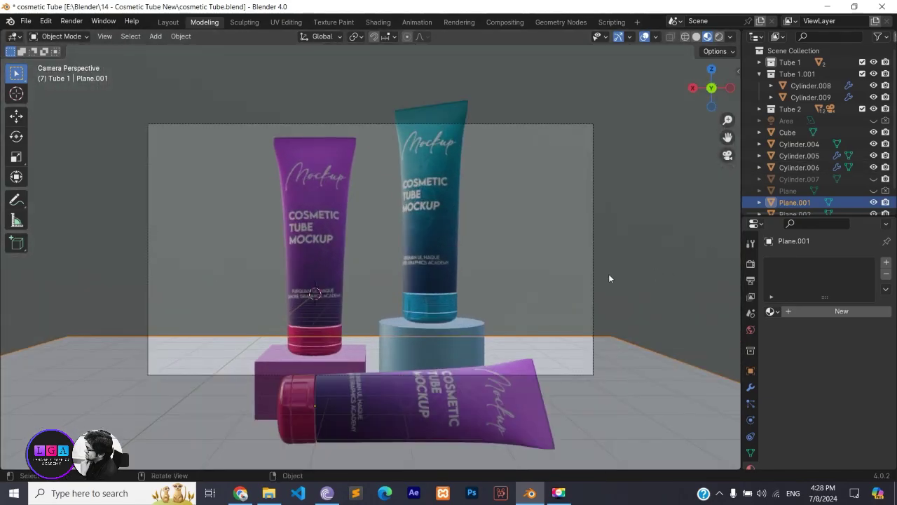
pyautogui.press('g')
pyautogui.press('y')
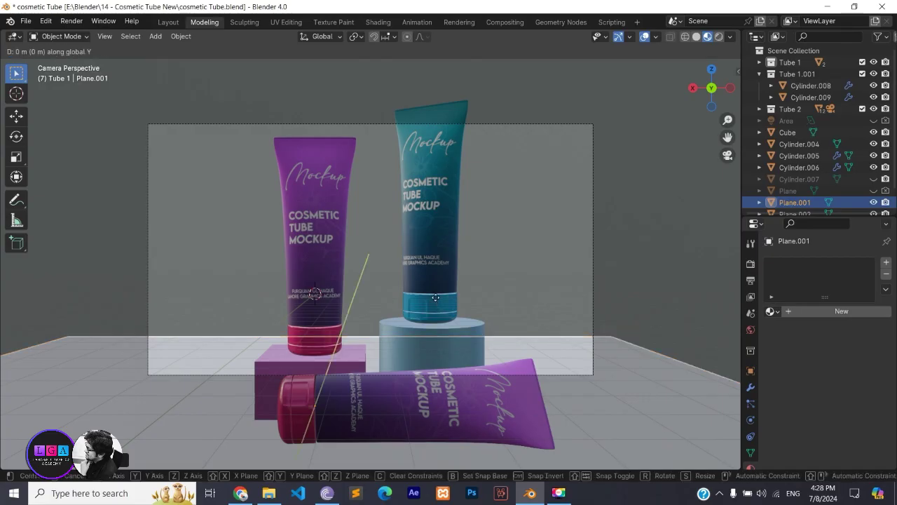
pyautogui.click(452, 350)
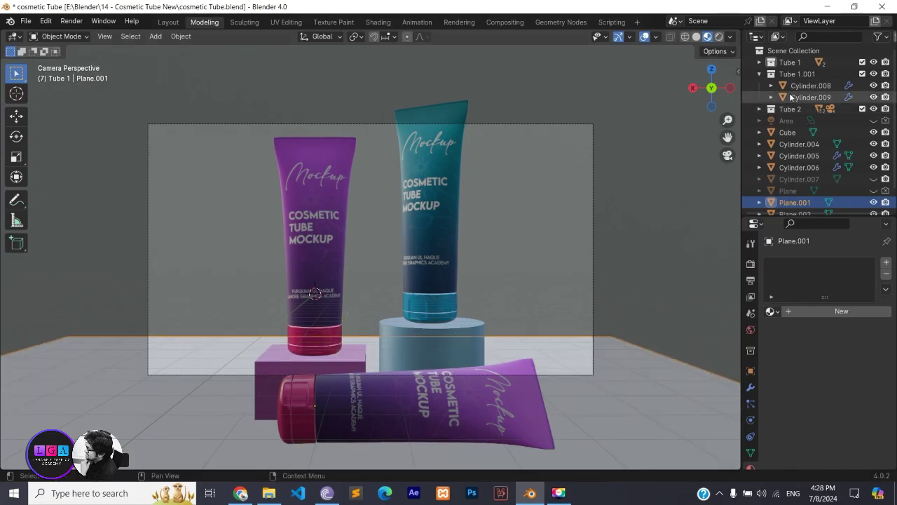
pyautogui.scroll(-1, 792, 158)
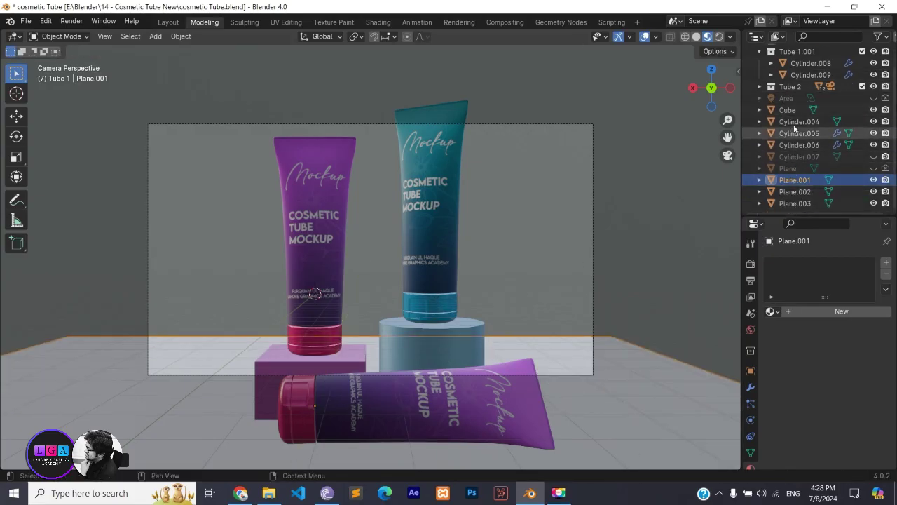
pyautogui.scroll(1, 801, 122)
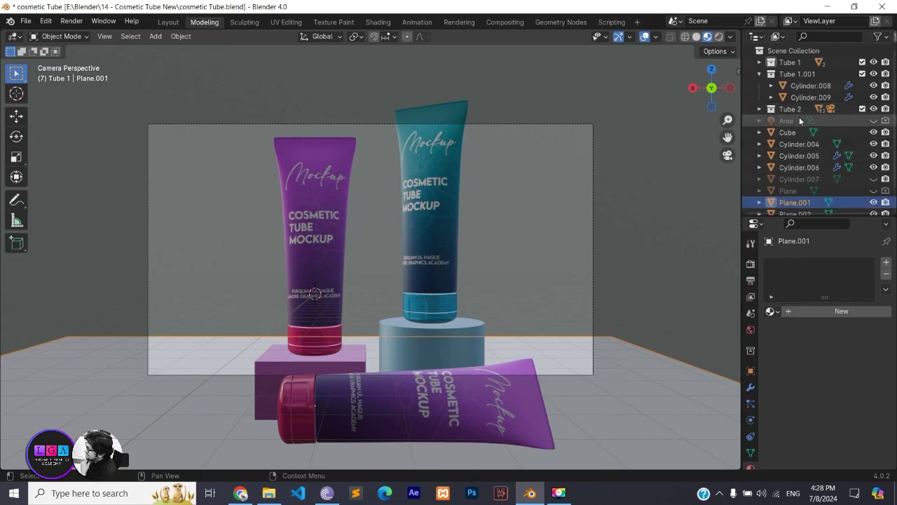
# In the Outliner, drag the Camera out of the Tube 2 collection into the Scene Collection.
pyautogui.click(759, 74)
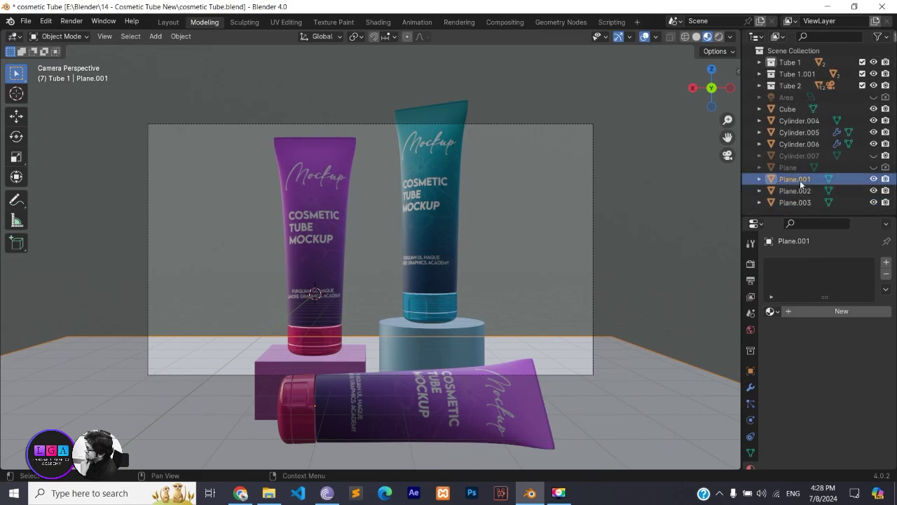
pyautogui.click(759, 74)
pyautogui.click(759, 74)
pyautogui.click(759, 61)
pyautogui.click(759, 62)
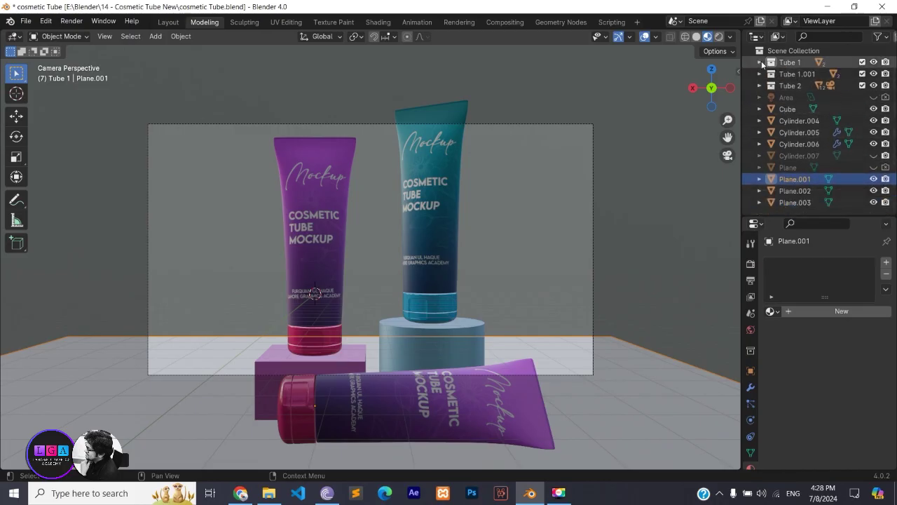
pyautogui.click(760, 85)
pyautogui.moveTo(803, 97)
pyautogui.mouseDown()
pyautogui.moveTo(791, 73)
pyautogui.moveTo(806, 178)
pyautogui.mouseUp()
pyautogui.scroll(-3, 782, 95)
pyautogui.scroll(3, 795, 91)
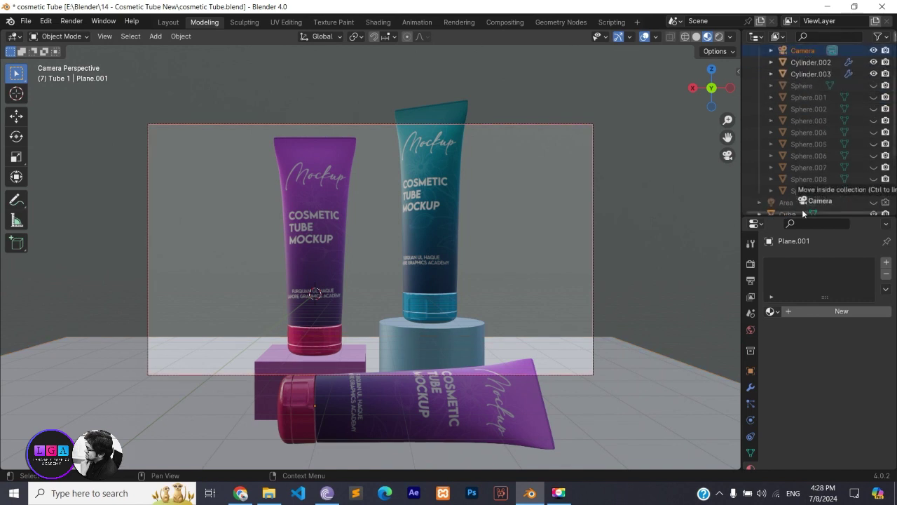
# Select the Camera and shift it along X to centre the tubes in frame.
pyautogui.click(786, 98)
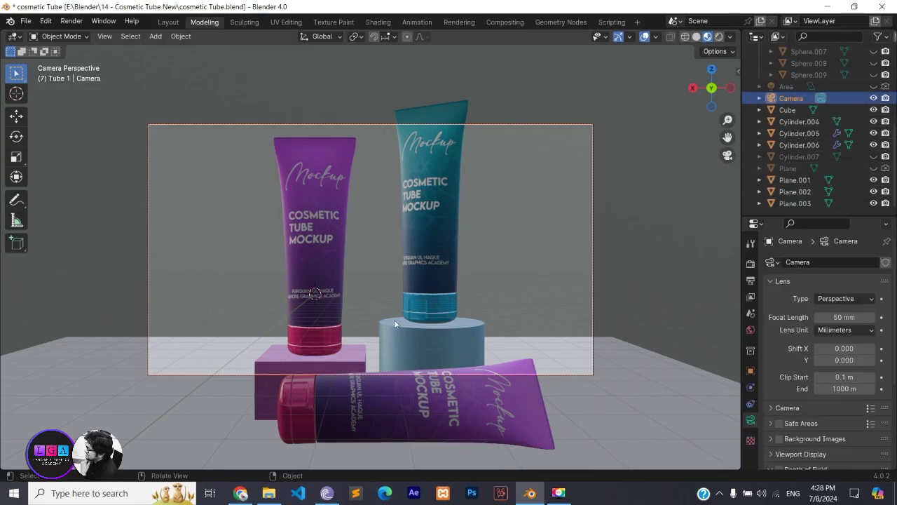
pyautogui.press('g')
pyautogui.press('y')
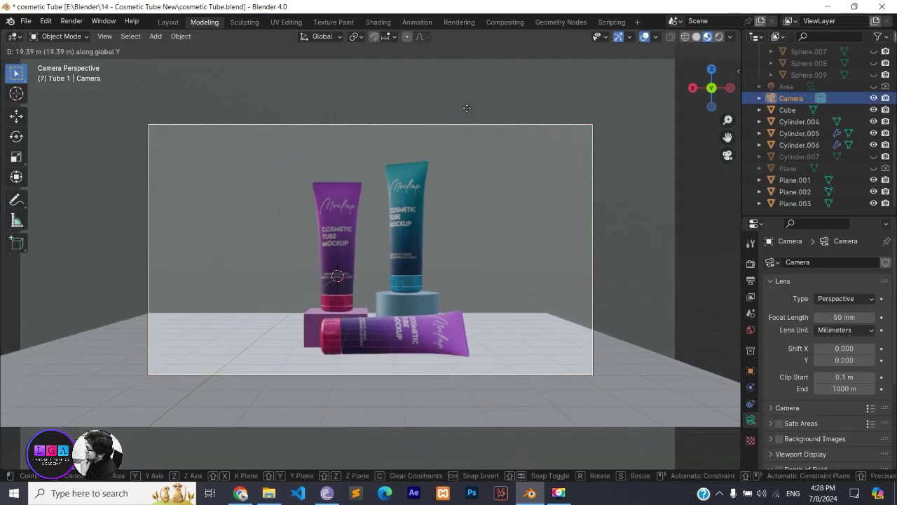
pyautogui.press('Escape')
pyautogui.press('g')
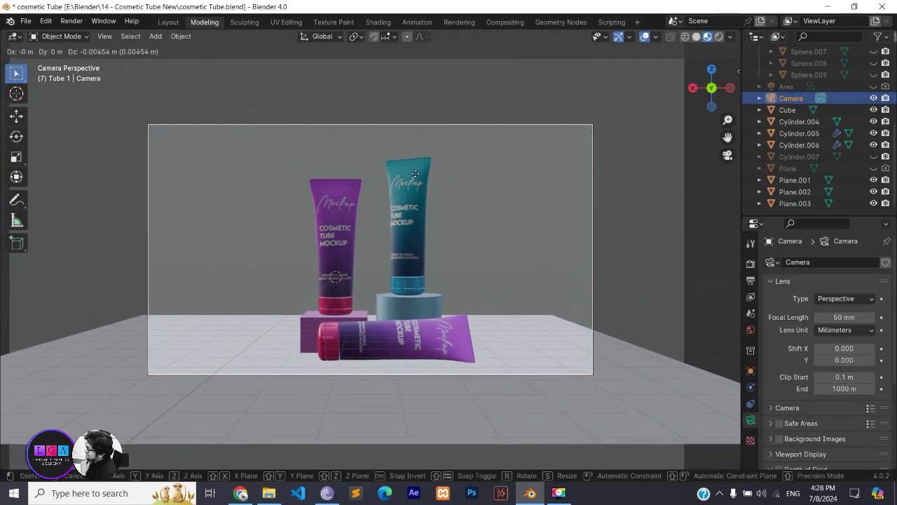
pyautogui.press('x')
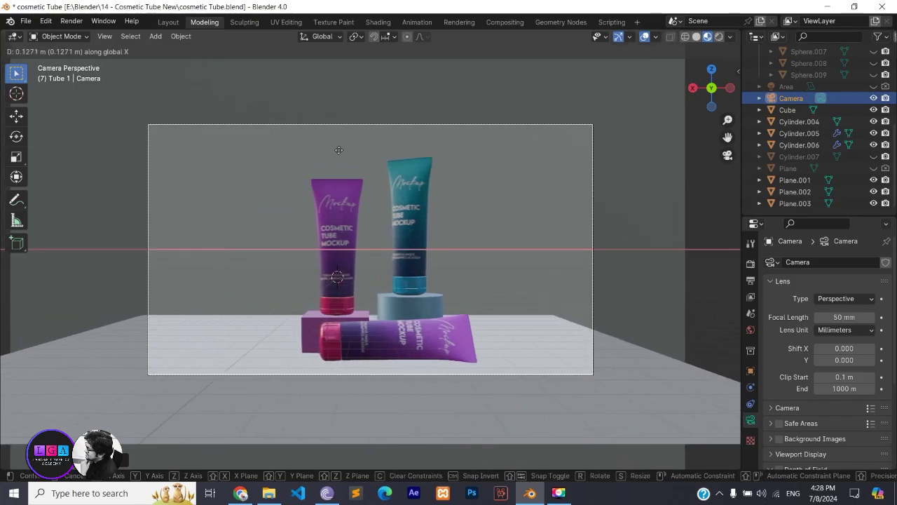
pyautogui.click(84, 173)
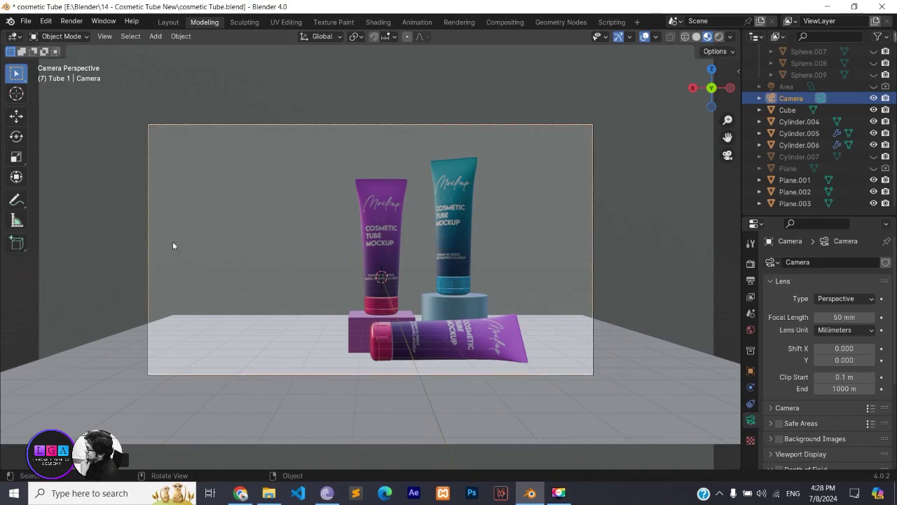
# Scale the floor plane up further, leaving the backdrop plane unchanged.
pyautogui.click(222, 417)
pyautogui.click(222, 417)
pyautogui.press('s')
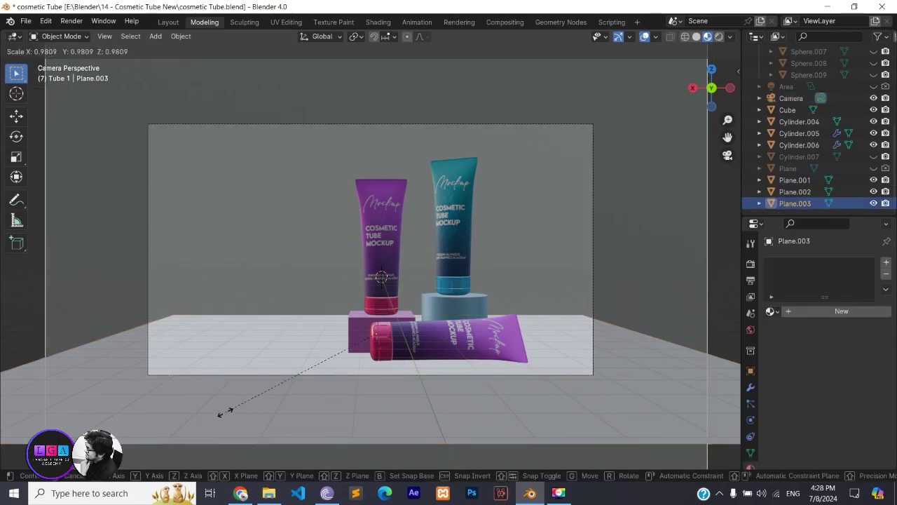
pyautogui.rightClick(206, 414)
pyautogui.click(173, 428)
pyautogui.press('s')
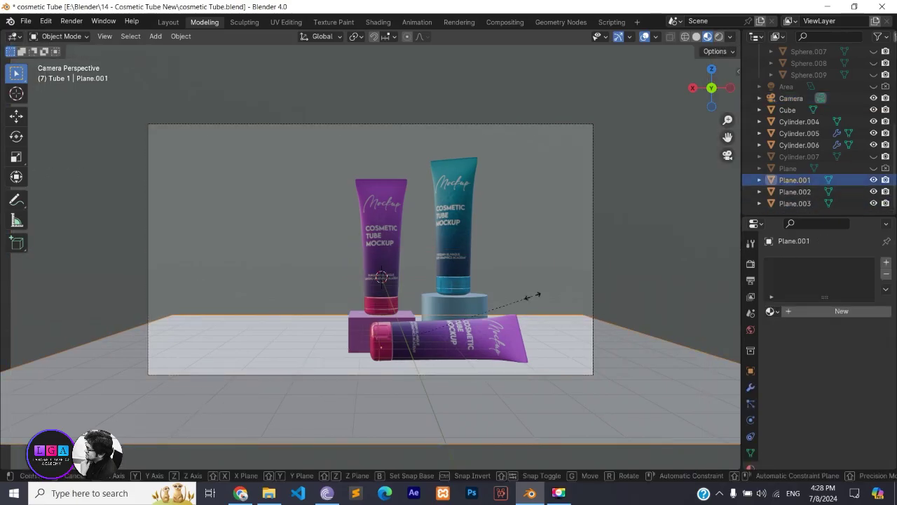
pyautogui.click(684, 313)
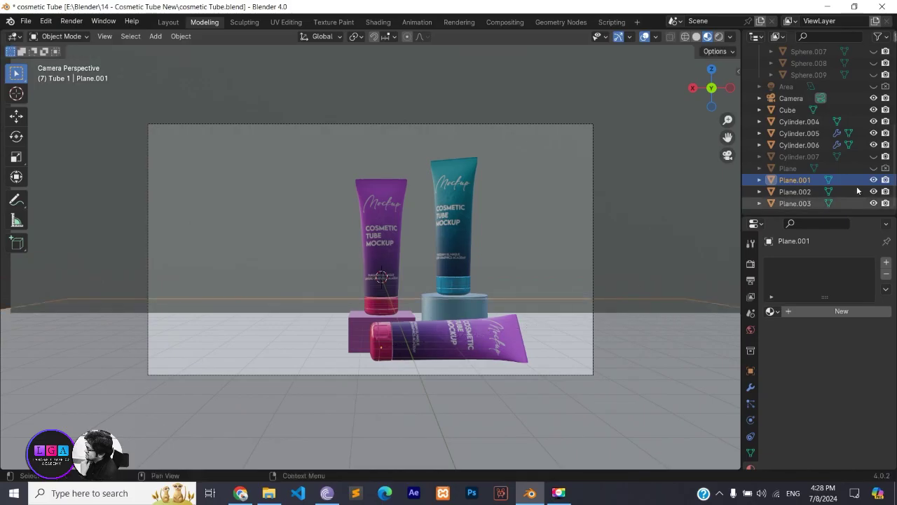
# Select the cube pedestal and the purple tube, then hide Cylinder.006 in the viewport.
pyautogui.scroll(3, 462, 362)
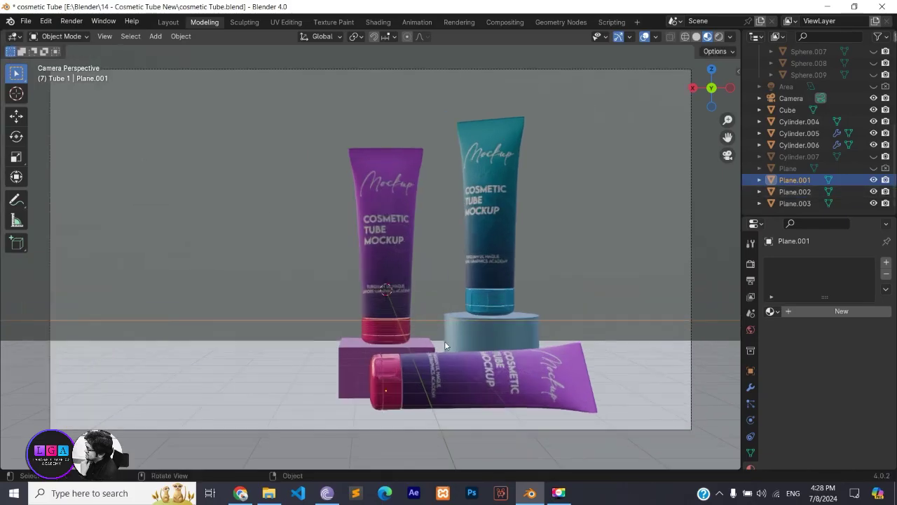
pyautogui.click(361, 354)
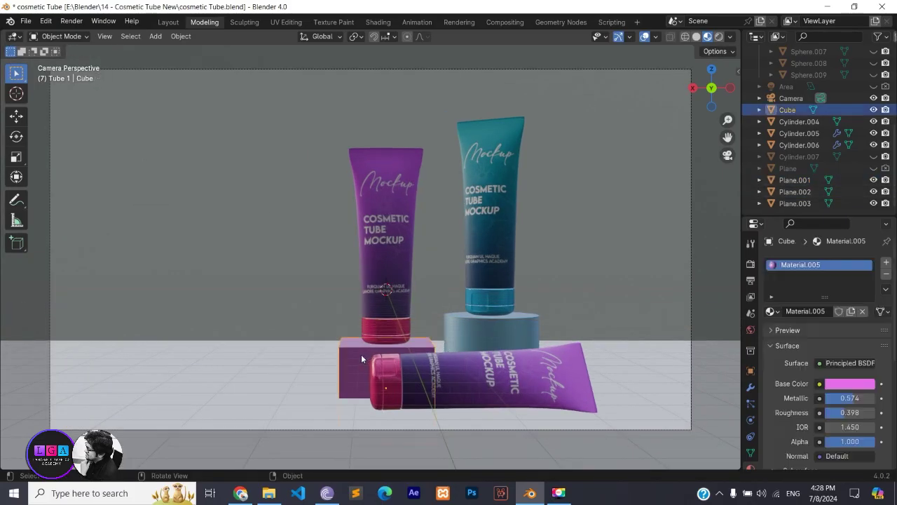
pyautogui.click(799, 145)
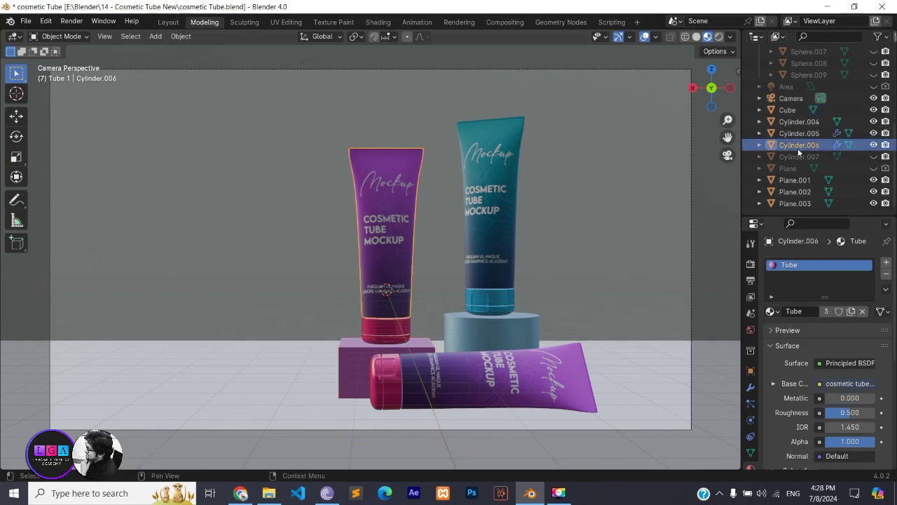
pyautogui.click(873, 145)
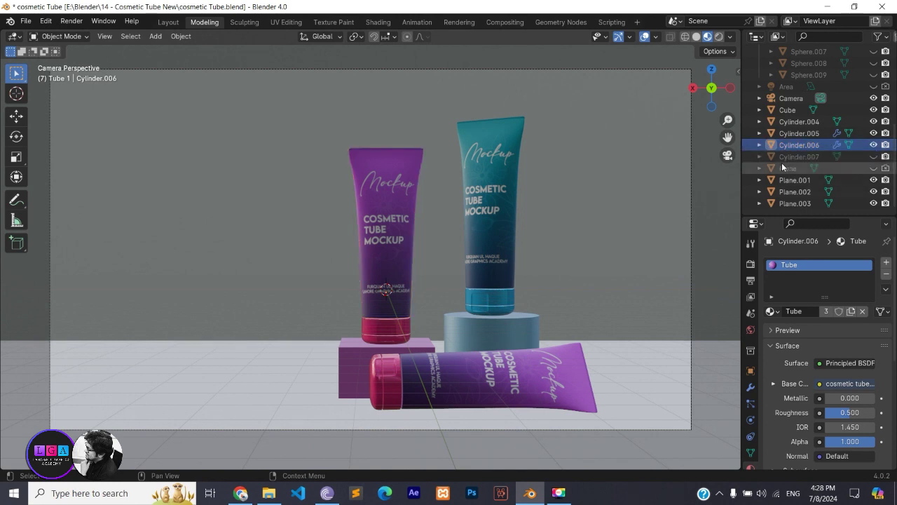
# Select the range Sphere through Sphere.009 in the Outliner.
pyautogui.scroll(3, 792, 160)
pyautogui.scroll(3, 792, 161)
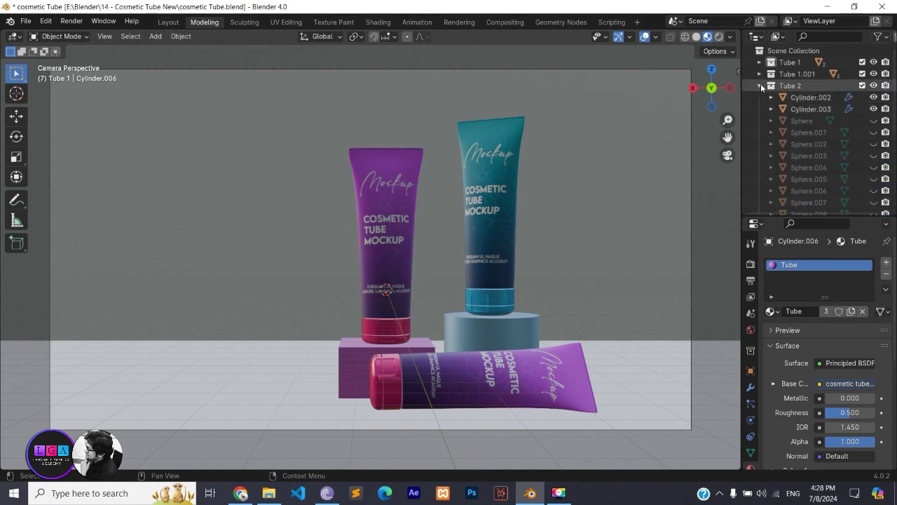
pyautogui.click(813, 125)
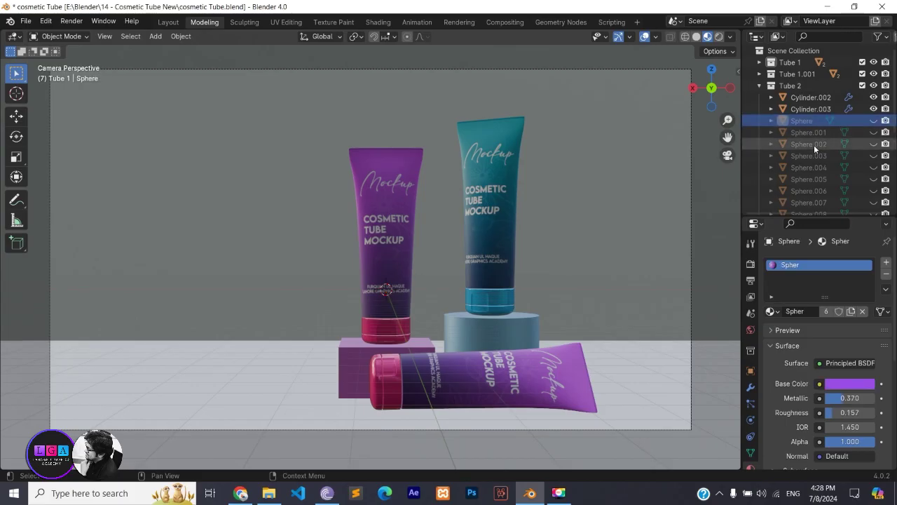
pyautogui.scroll(-3, 813, 154)
pyautogui.keyDown('shift'); pyautogui.click(812, 177); pyautogui.keyUp('shift')
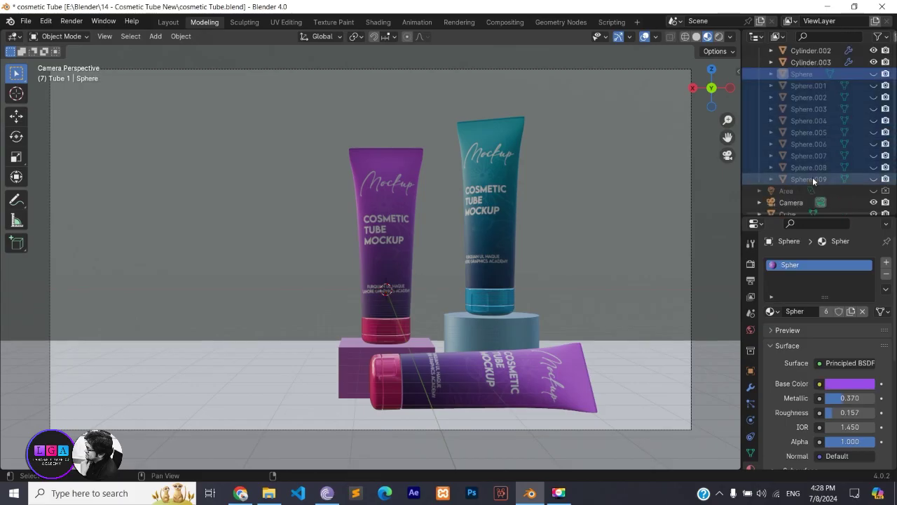
# Put the selected spheres into a new collection and rename it Spheres.
pyautogui.rightClick(809, 132)
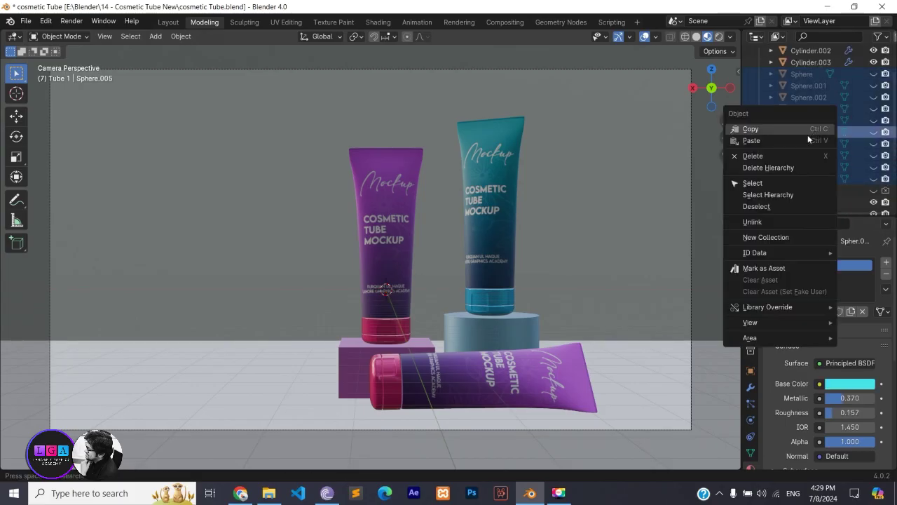
pyautogui.click(791, 236)
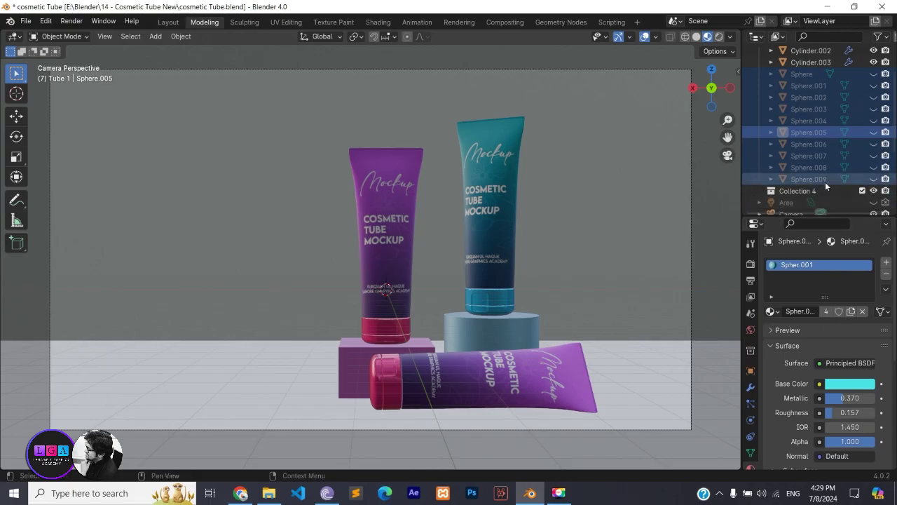
pyautogui.click(804, 192)
pyautogui.click(863, 191)
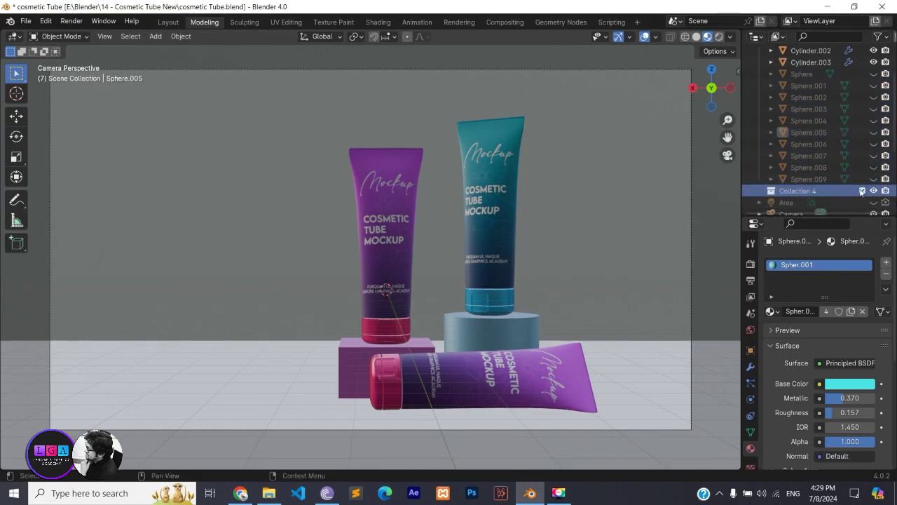
pyautogui.doubleClick(812, 192)
pyautogui.write('Sphe')
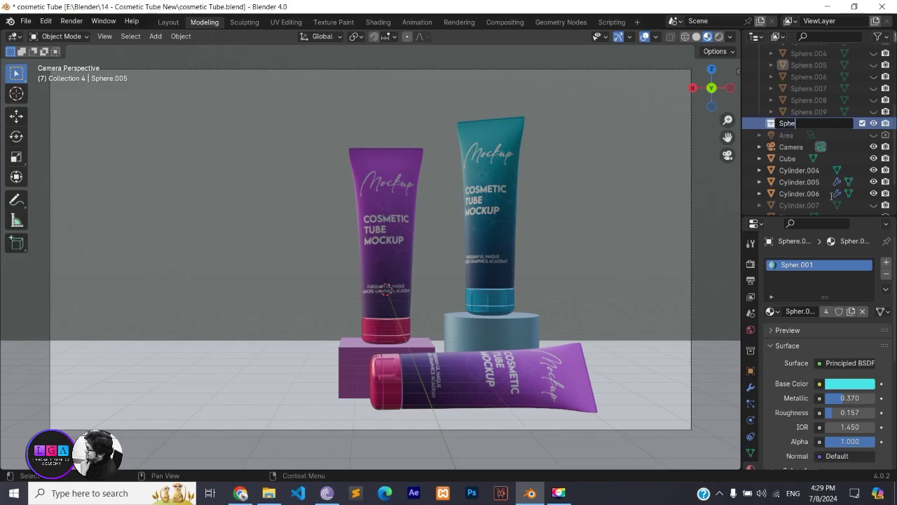
pyautogui.write('res')
pyautogui.press('Return')
# Move Sphere.001 through Sphere.009, and then Sphere, into the Spheres collection.
pyautogui.scroll(4, 868, 150)
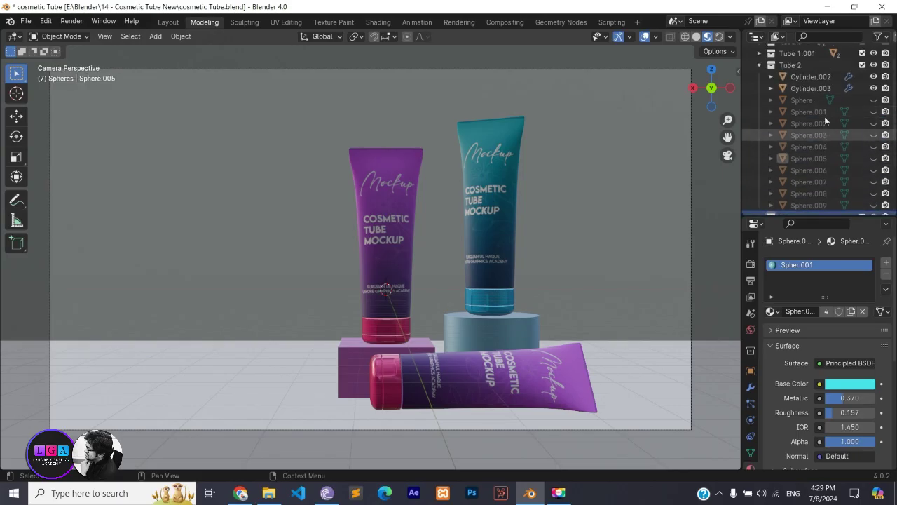
pyautogui.click(813, 89)
pyautogui.keyDown('shift'); pyautogui.click(806, 182); pyautogui.keyUp('shift')
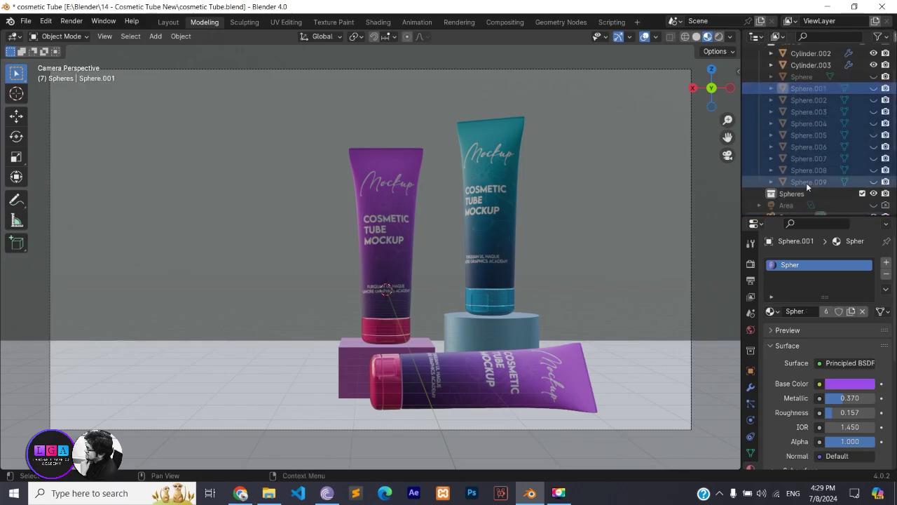
pyautogui.moveTo(806, 182); pyautogui.dragTo(796, 193)
pyautogui.scroll(2, 802, 108)
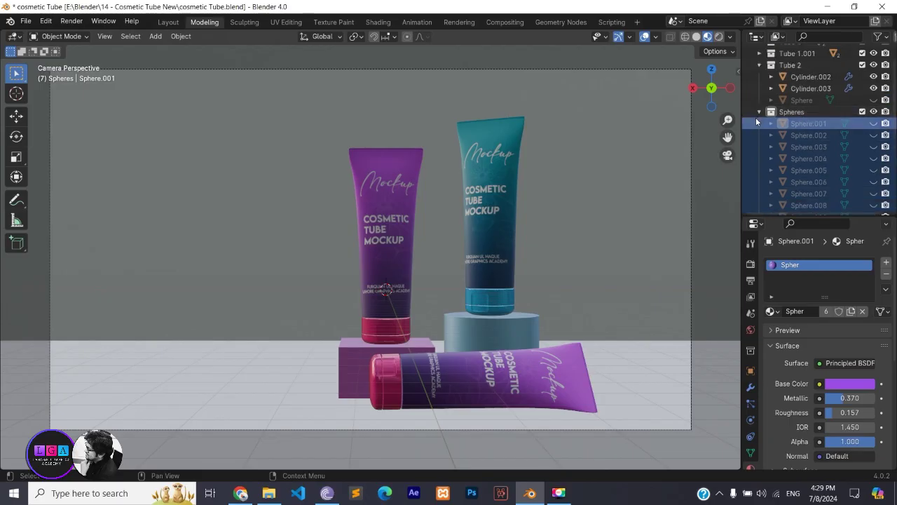
pyautogui.click(759, 112)
pyautogui.click(800, 101)
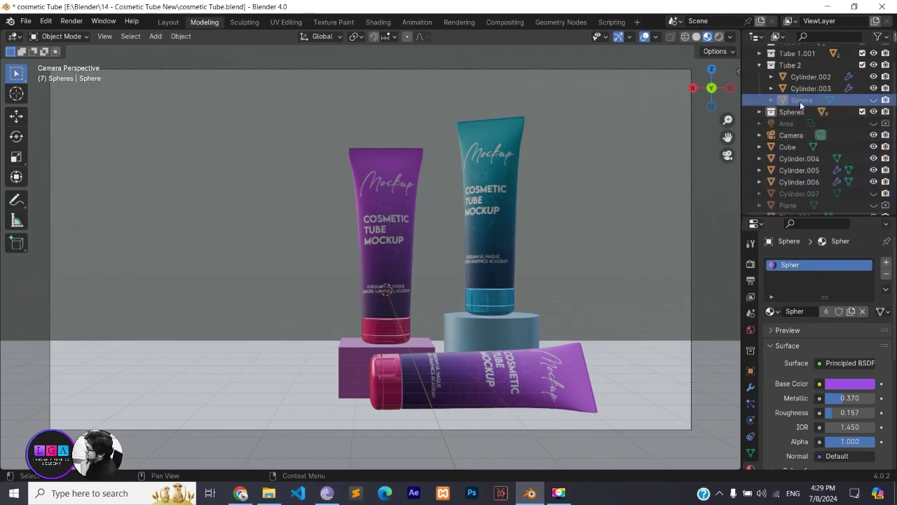
pyautogui.moveTo(800, 101); pyautogui.dragTo(793, 112)
pyautogui.scroll(2, 794, 116)
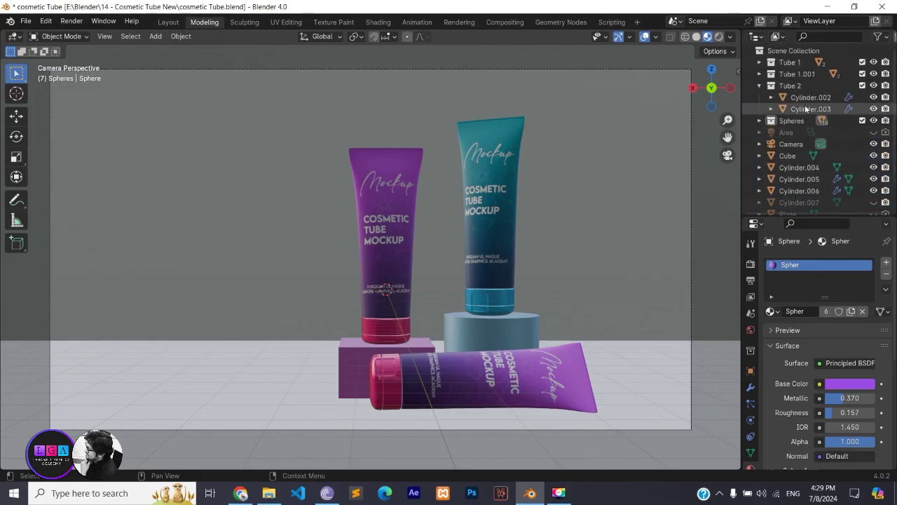
pyautogui.click(759, 86)
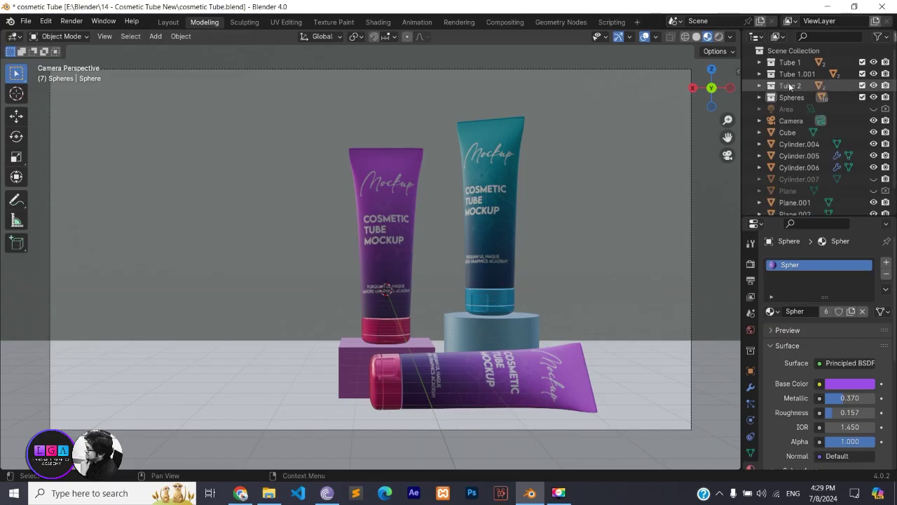
pyautogui.click(759, 63)
pyautogui.click(759, 62)
pyautogui.click(760, 85)
pyautogui.click(760, 86)
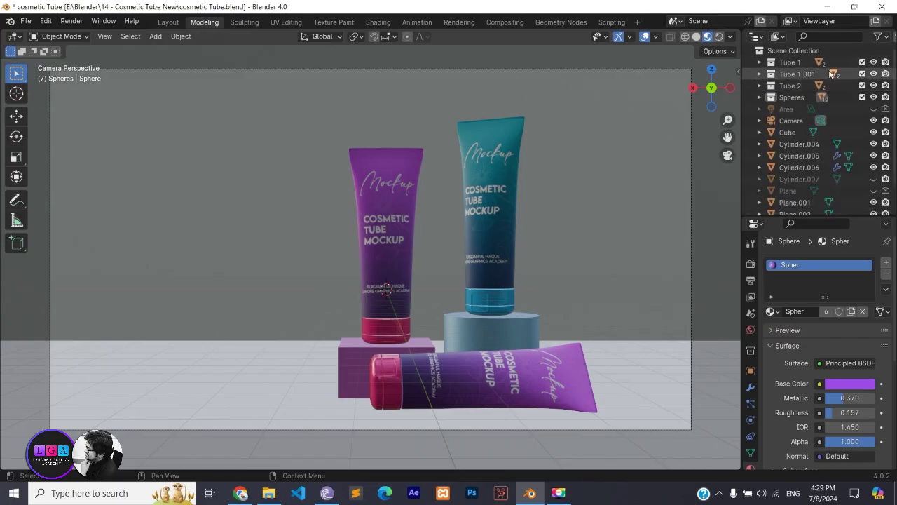
pyautogui.click(796, 109)
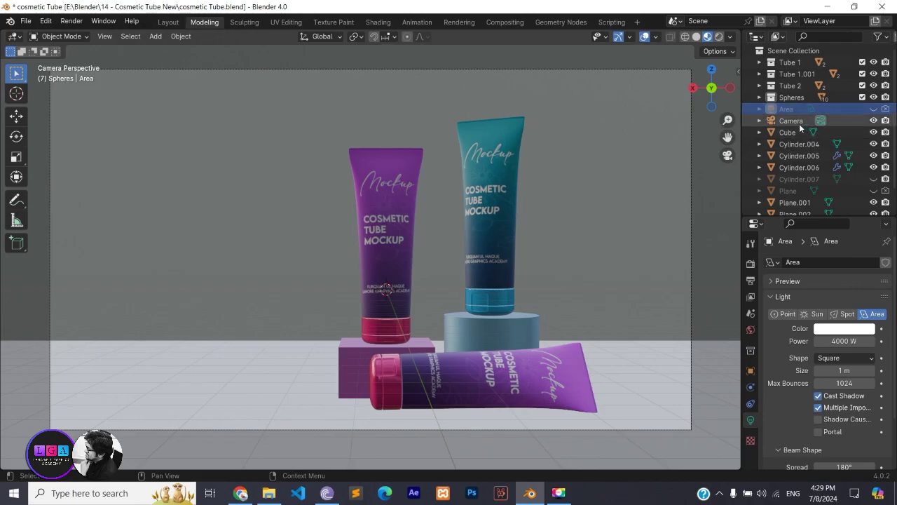
pyautogui.click(799, 122)
pyautogui.click(791, 134)
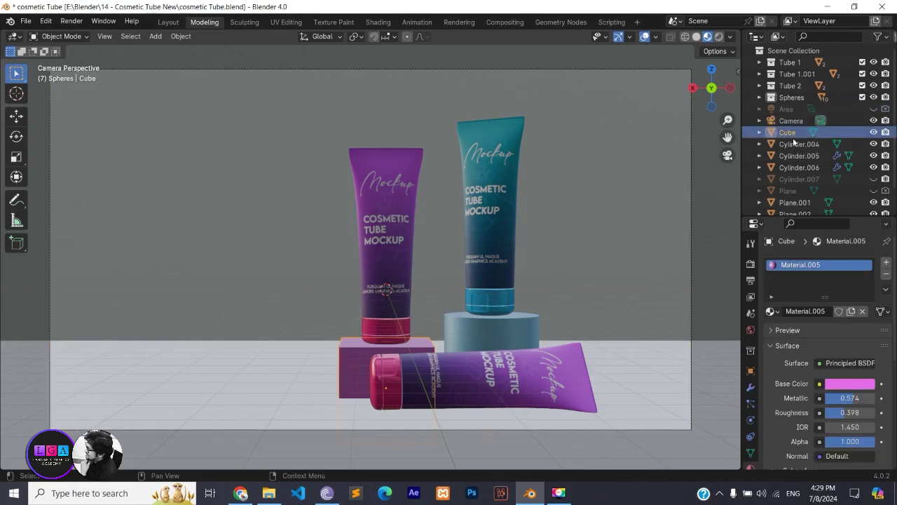
pyautogui.click(803, 146)
pyautogui.click(804, 155)
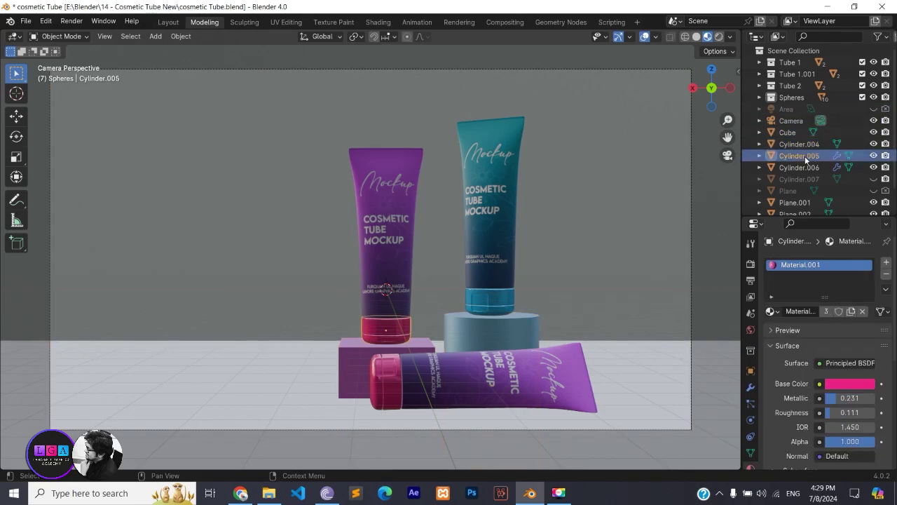
pyautogui.click(799, 144)
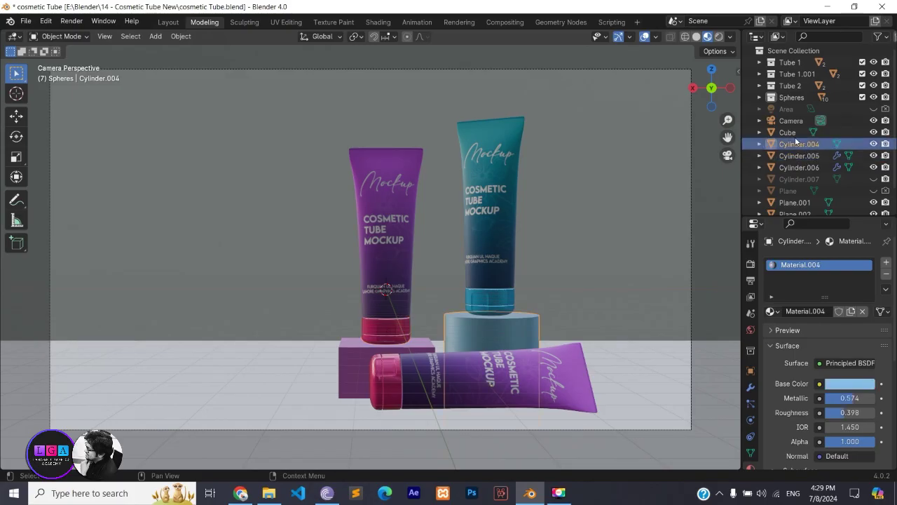
pyautogui.click(795, 135)
pyautogui.keyDown('ctrl'); pyautogui.click(802, 146); pyautogui.keyUp('ctrl')
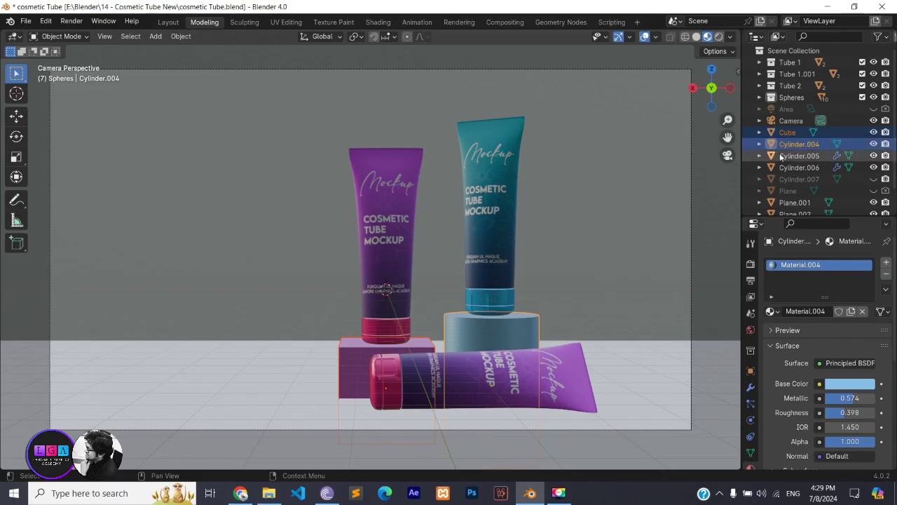
pyautogui.click(787, 133)
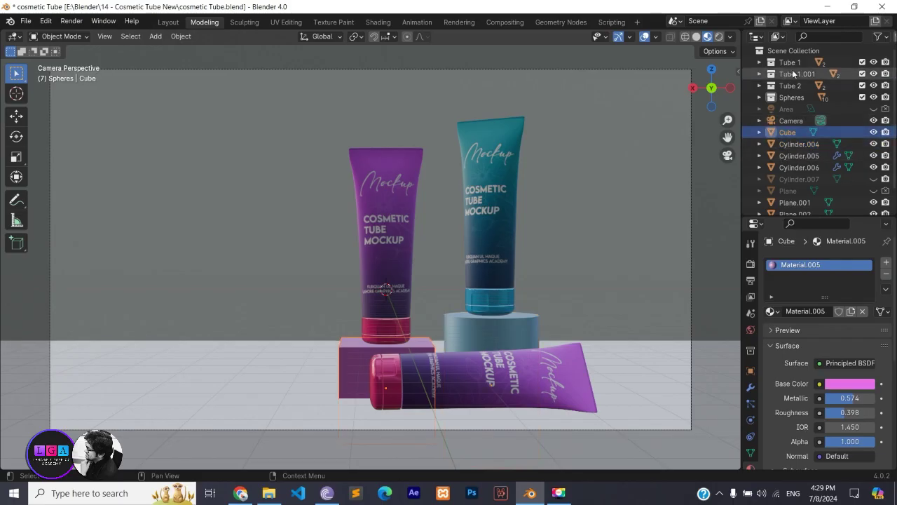
# Toggle visibility of the tubes, round pedestal and red cap to identify each object.
pyautogui.click(873, 74)
pyautogui.click(873, 74)
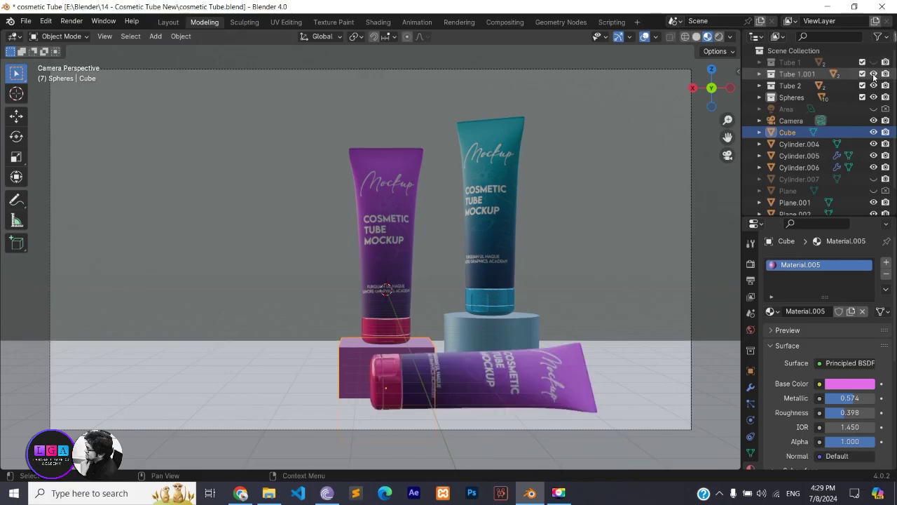
pyautogui.click(873, 74)
pyautogui.click(873, 75)
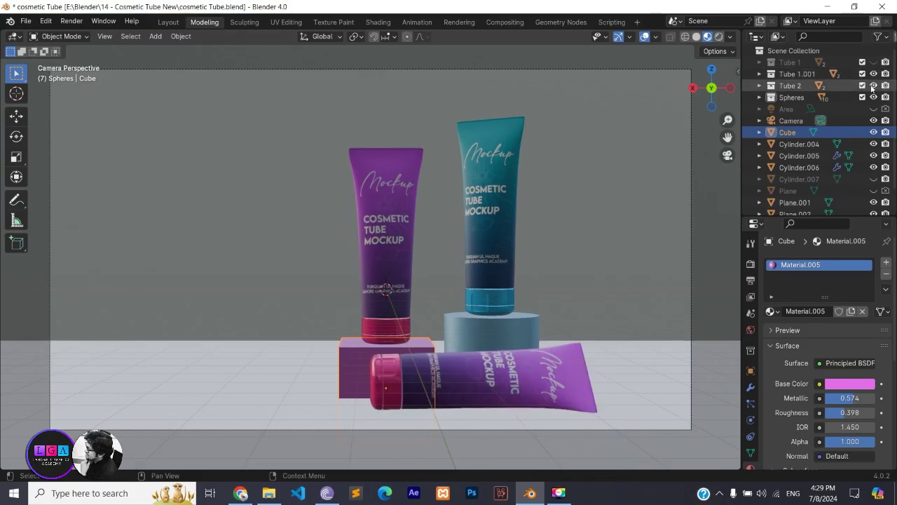
pyautogui.click(874, 85)
pyautogui.click(873, 85)
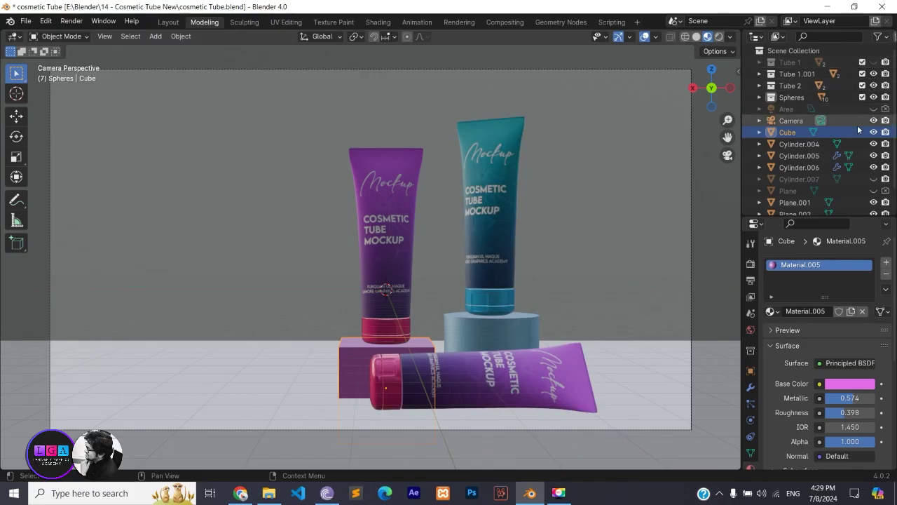
pyautogui.click(873, 144)
pyautogui.click(874, 144)
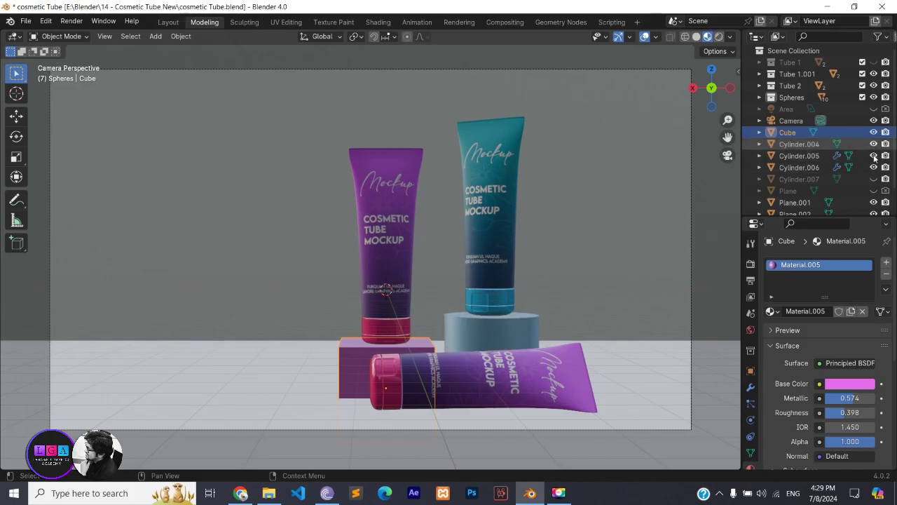
pyautogui.click(873, 156)
pyautogui.click(873, 155)
pyautogui.click(874, 167)
pyautogui.click(874, 167)
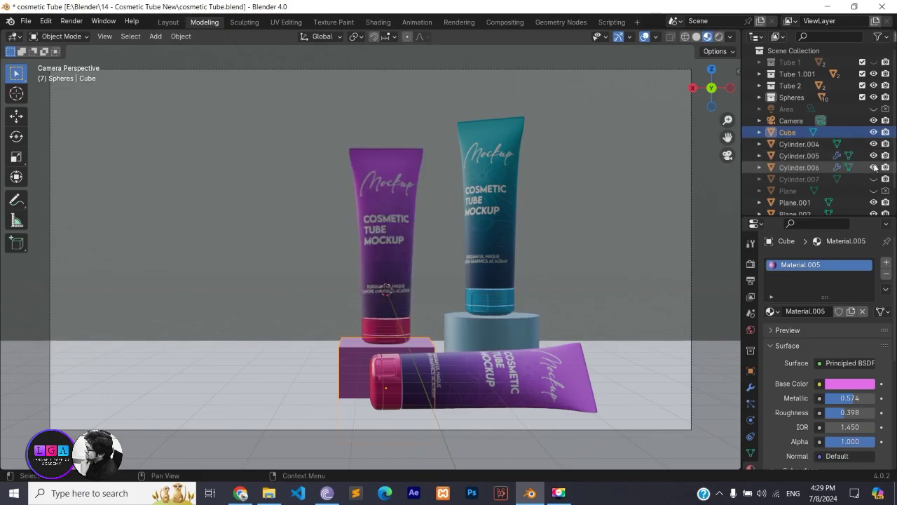
pyautogui.click(873, 167)
pyautogui.click(874, 167)
pyautogui.click(873, 155)
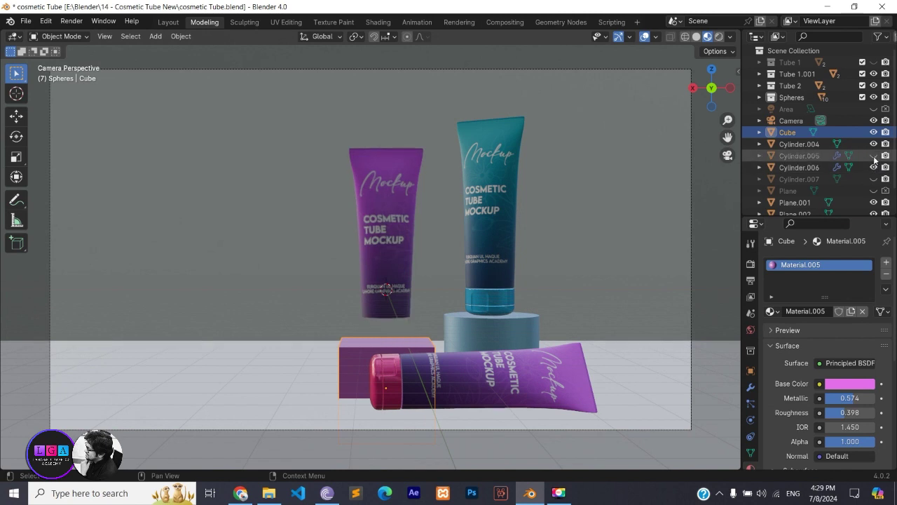
pyautogui.click(874, 156)
# Delete the duplicate standing tube Cylinder.006 and its cap Cylinder.005.
pyautogui.click(806, 158)
pyautogui.keyDown('ctrl'); pyautogui.click(806, 165); pyautogui.keyUp('ctrl')
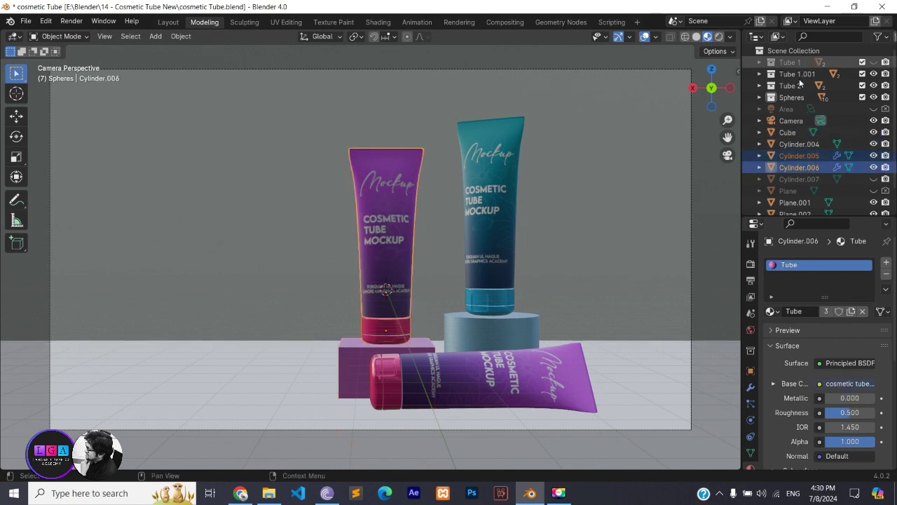
pyautogui.click(873, 156)
pyautogui.click(874, 167)
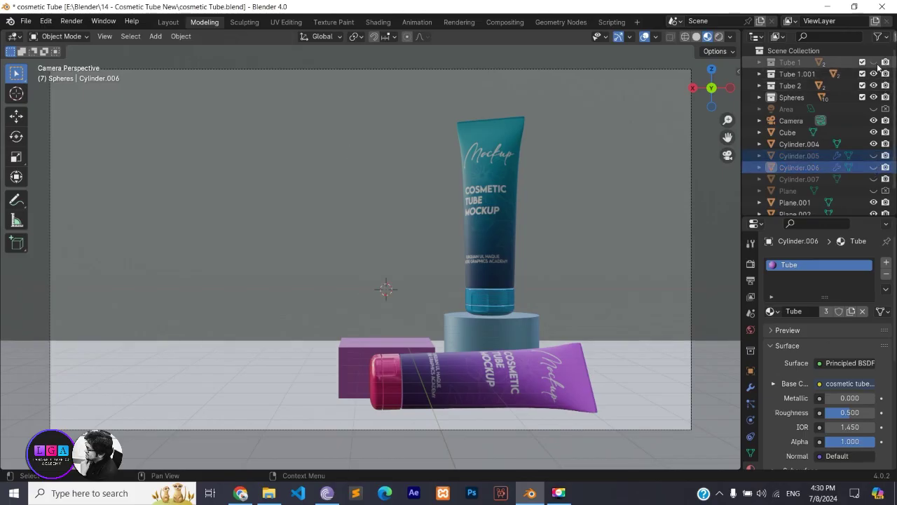
pyautogui.click(874, 62)
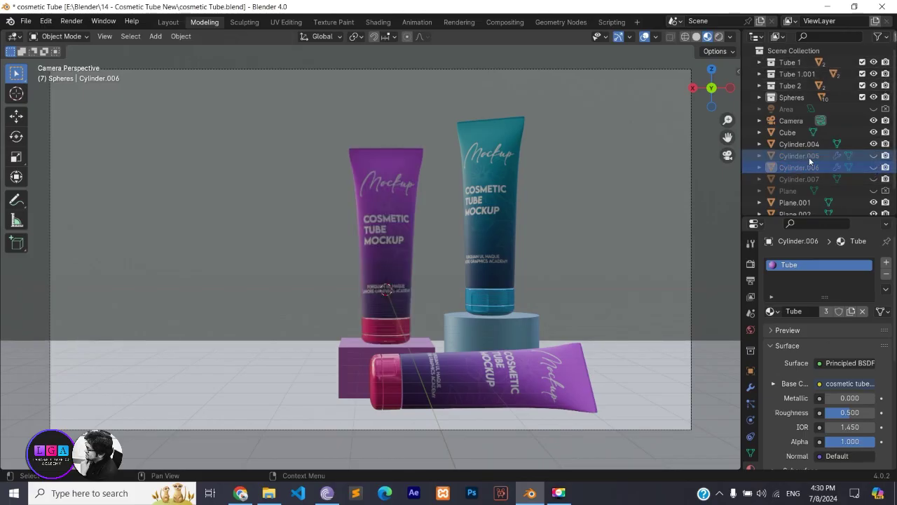
pyautogui.keyDown('ctrl'); pyautogui.click(807, 156); pyautogui.keyUp('ctrl')
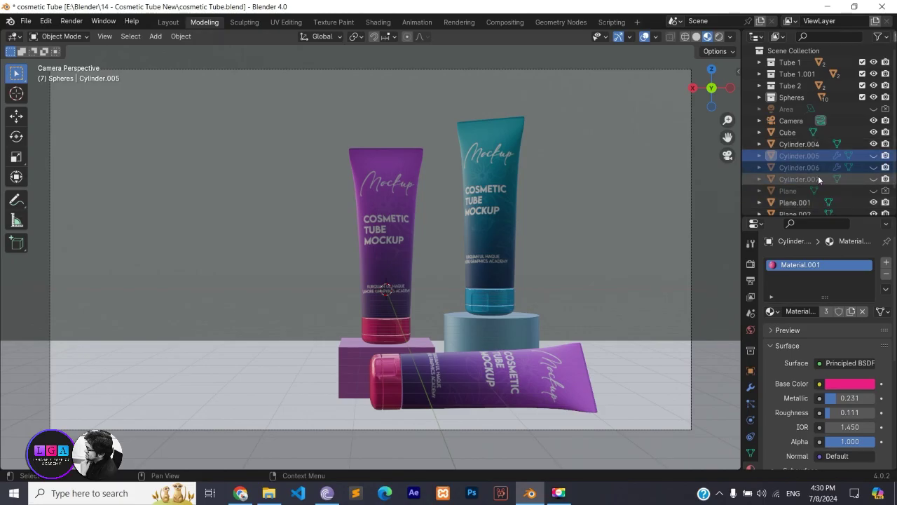
pyautogui.press('Delete')
# Delete the stray Cylinder.007 object.
pyautogui.click(803, 155)
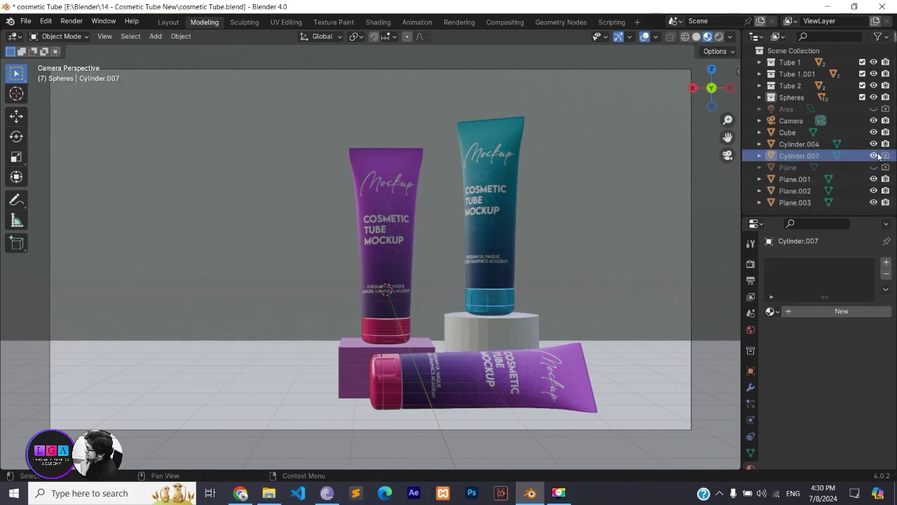
pyautogui.click(876, 155)
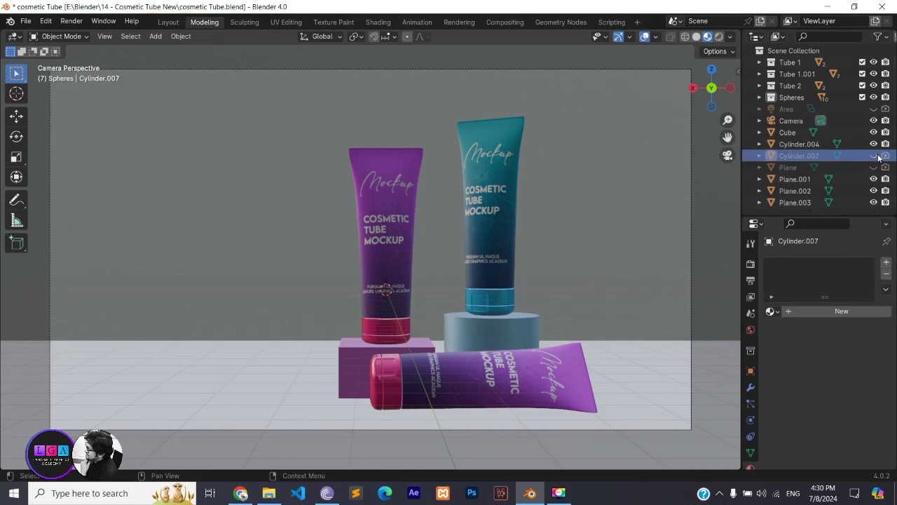
pyautogui.press('Delete')
pyautogui.click(816, 157)
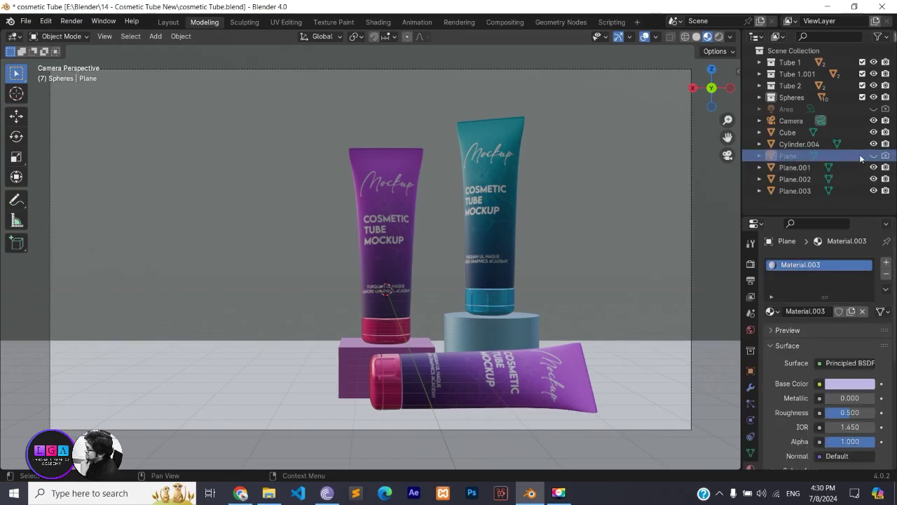
# Check each plane's role and delete the redundant Plane.002, keeping Plane.003.
pyautogui.click(874, 156)
pyautogui.click(874, 157)
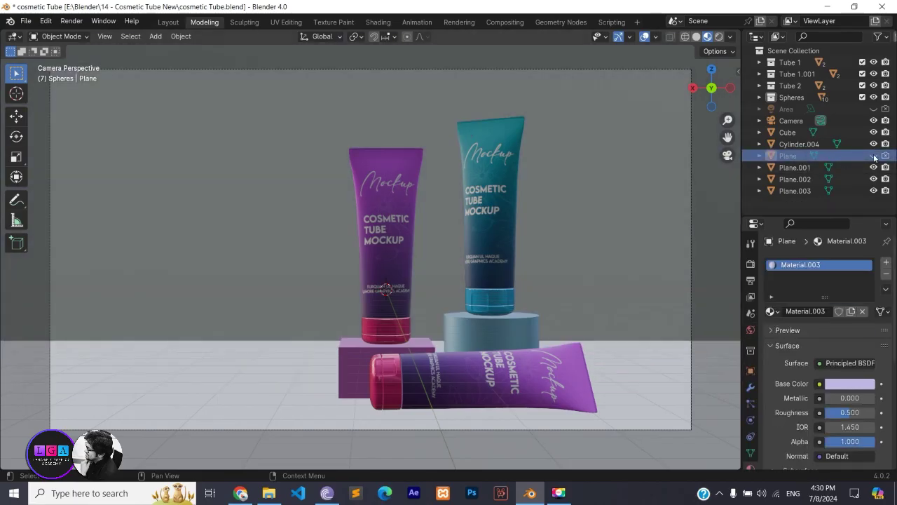
pyautogui.click(807, 171)
pyautogui.click(809, 191)
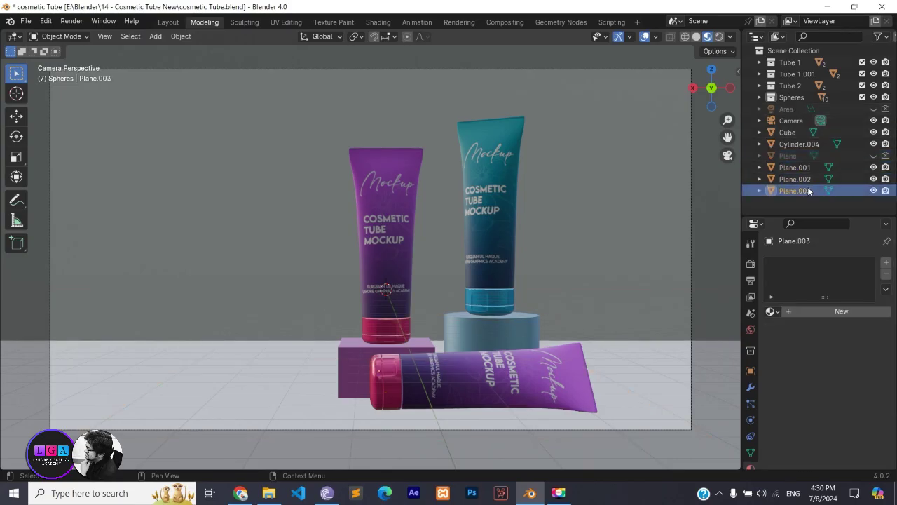
pyautogui.click(875, 191)
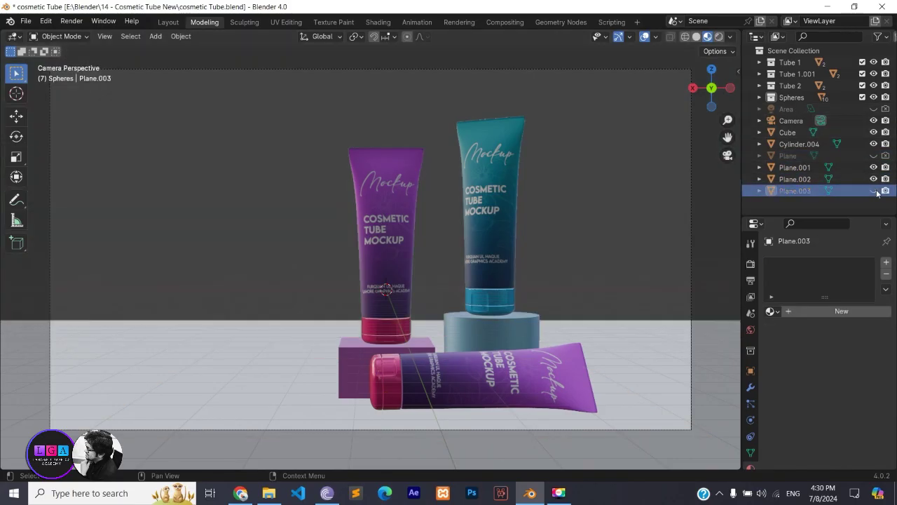
pyautogui.click(874, 190)
pyautogui.click(876, 180)
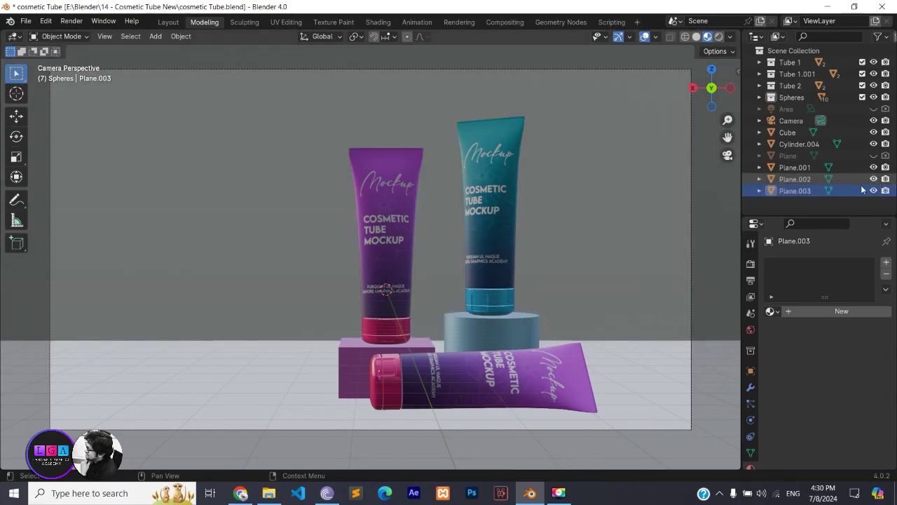
pyautogui.click(810, 180)
pyautogui.press('Delete')
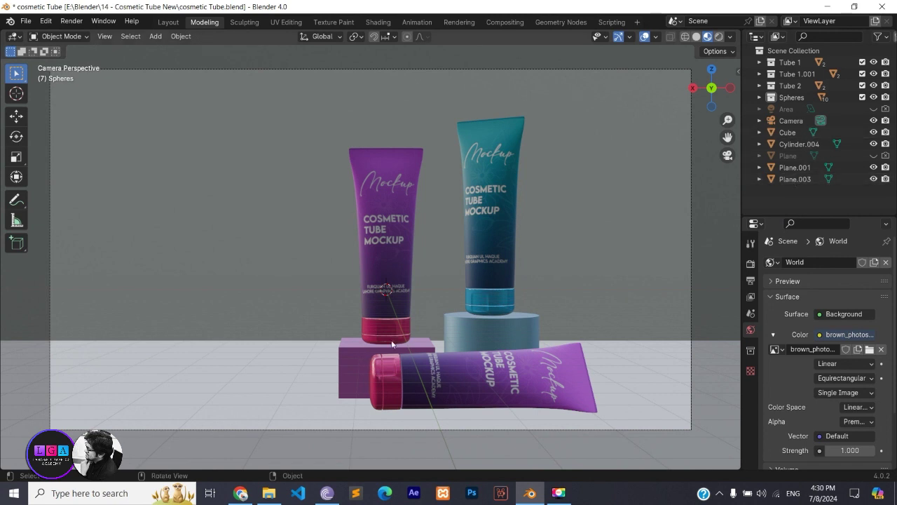
# Raise the pink cube pedestal together with Tube 1 along Z.
pyautogui.click(362, 357)
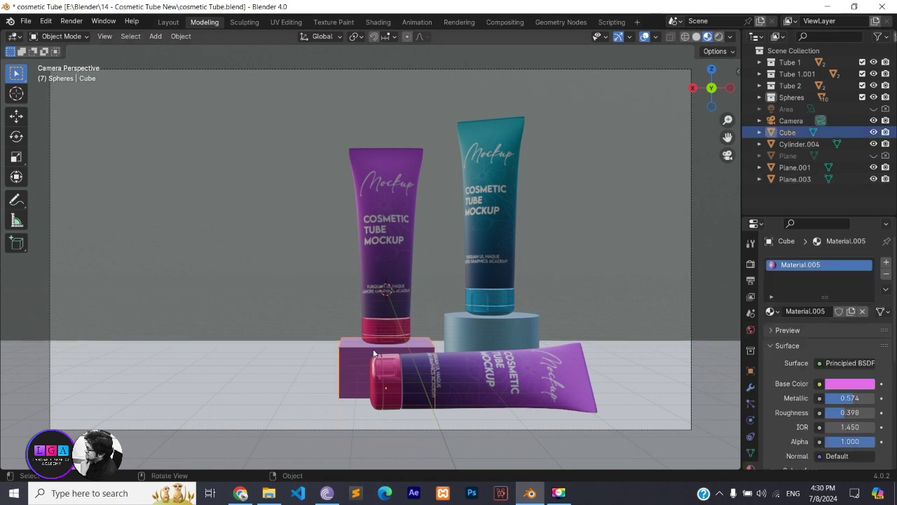
pyautogui.click(873, 86)
pyautogui.click(872, 86)
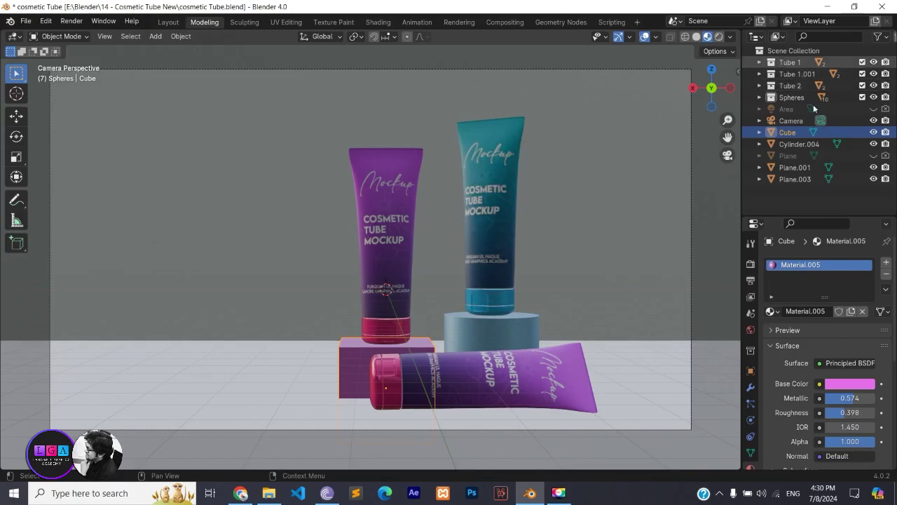
pyautogui.keyDown('ctrl'); pyautogui.click(796, 64); pyautogui.keyUp('ctrl')
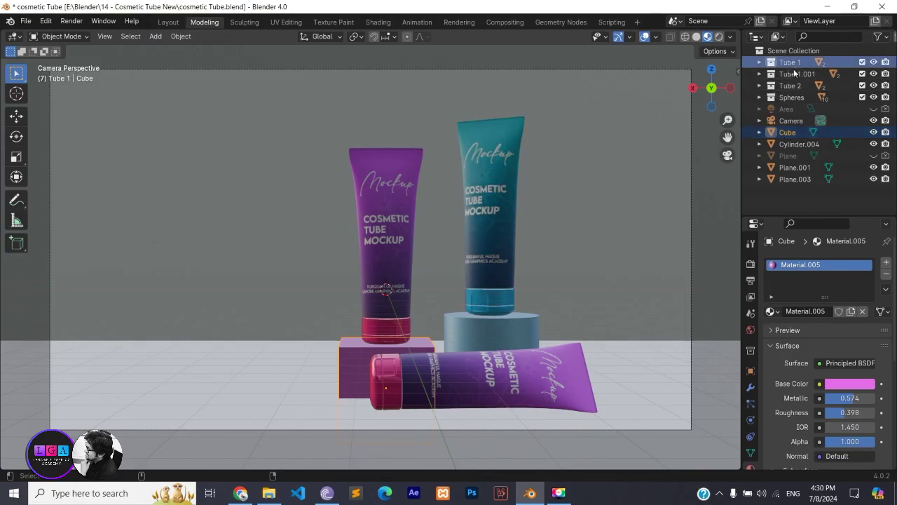
pyautogui.press('g')
pyautogui.press('z')
pyautogui.click(491, 268)
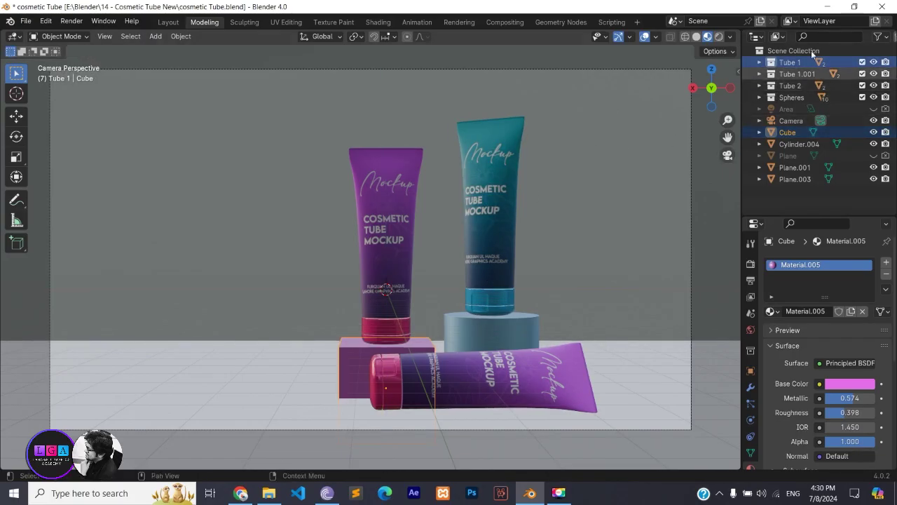
# Raise the purple tube body Cylinder.001 vertically.
pyautogui.click(759, 63)
pyautogui.keyDown('ctrl'); pyautogui.click(810, 86); pyautogui.keyUp('ctrl')
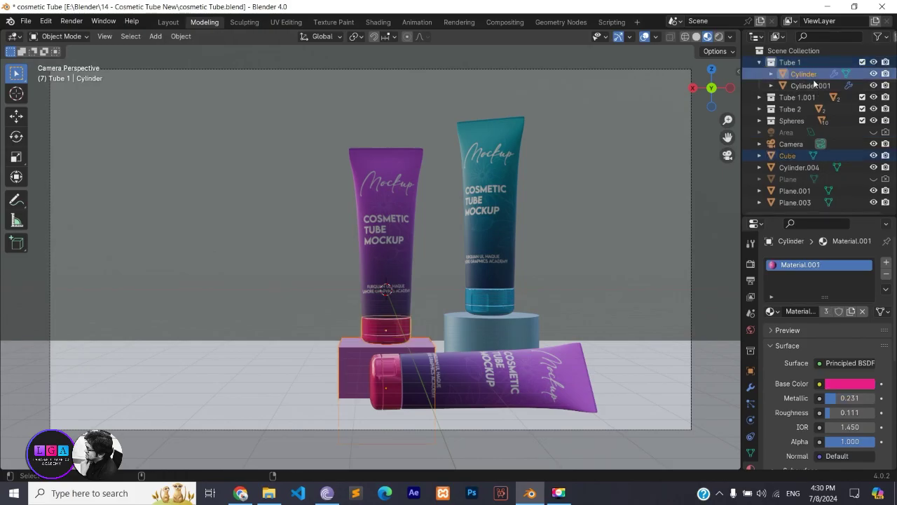
pyautogui.press('g')
pyautogui.press('z')
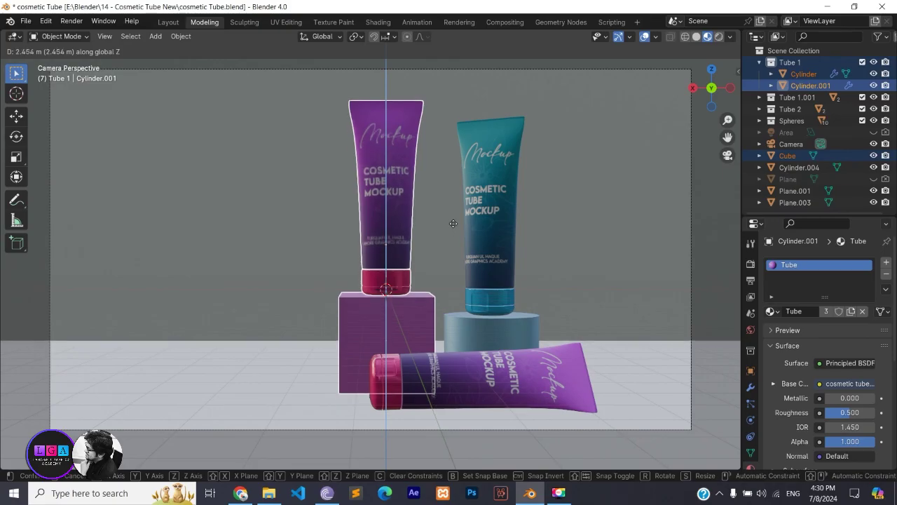
pyautogui.click(482, 298)
# Raise the teal tube (Cylinder.002 and Cylinder.003) in Tube 2 along Z.
pyautogui.click(504, 325)
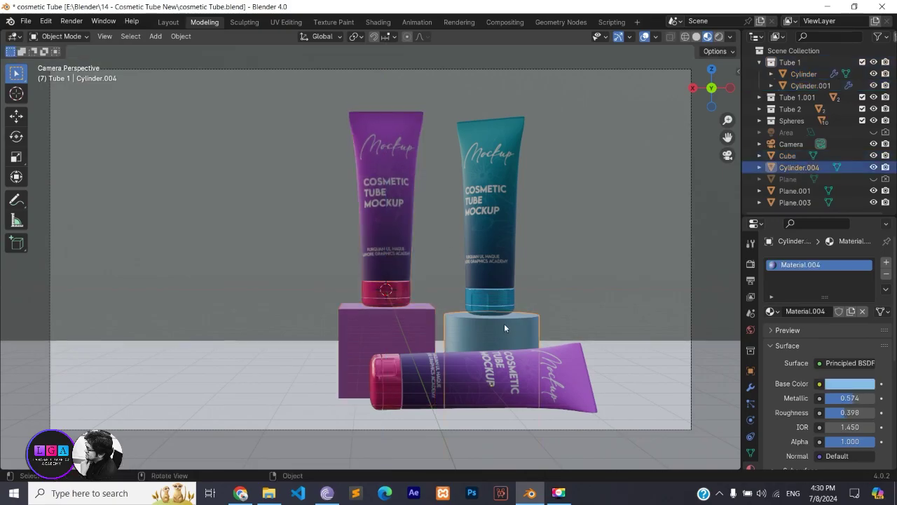
pyautogui.click(862, 97)
pyautogui.click(862, 97)
pyautogui.click(862, 109)
pyautogui.click(862, 108)
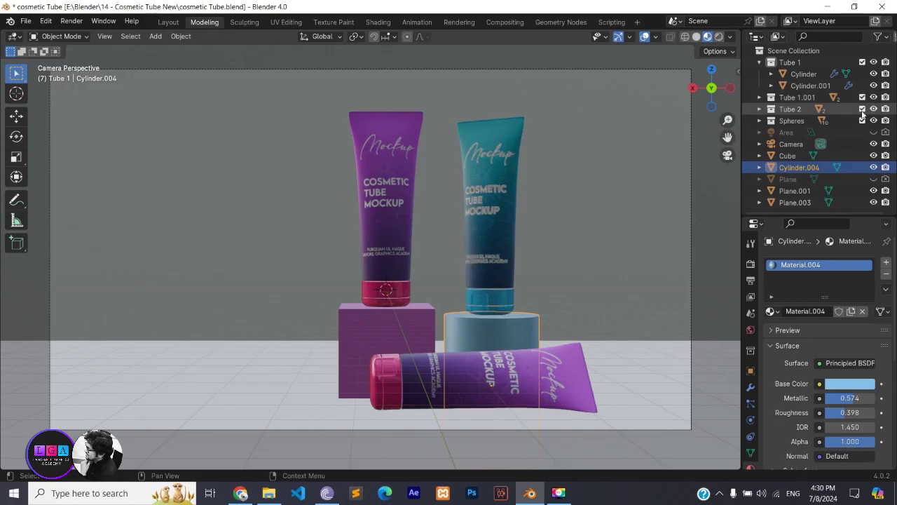
pyautogui.click(791, 108)
pyautogui.click(760, 109)
pyautogui.click(810, 120)
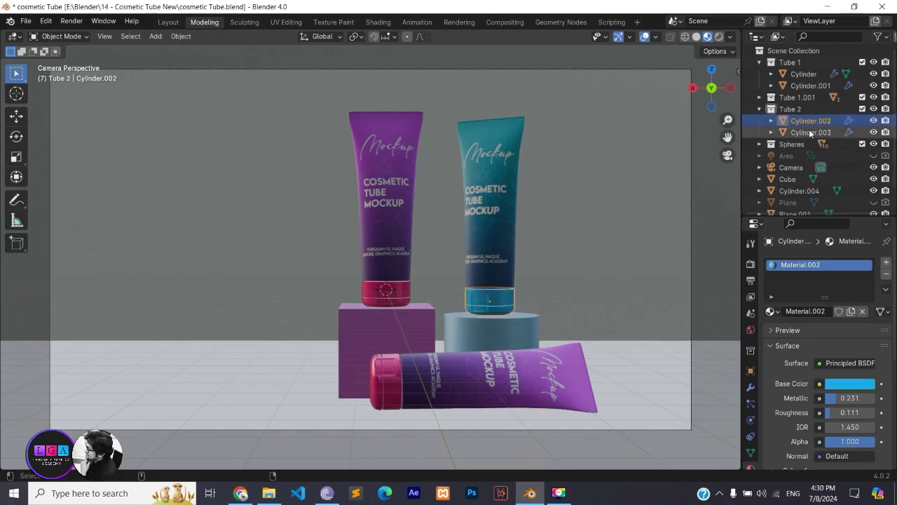
pyautogui.keyDown('ctrl'); pyautogui.click(810, 131); pyautogui.keyUp('ctrl')
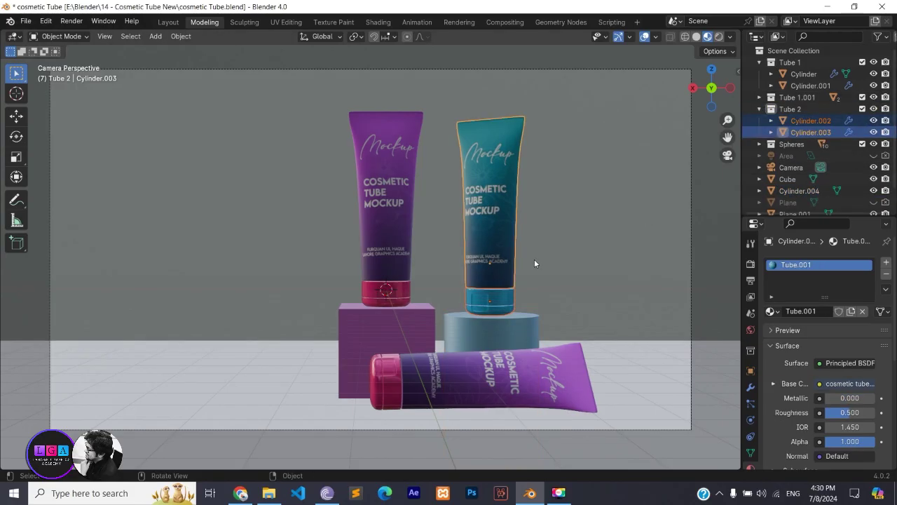
pyautogui.press('g')
pyautogui.press('z')
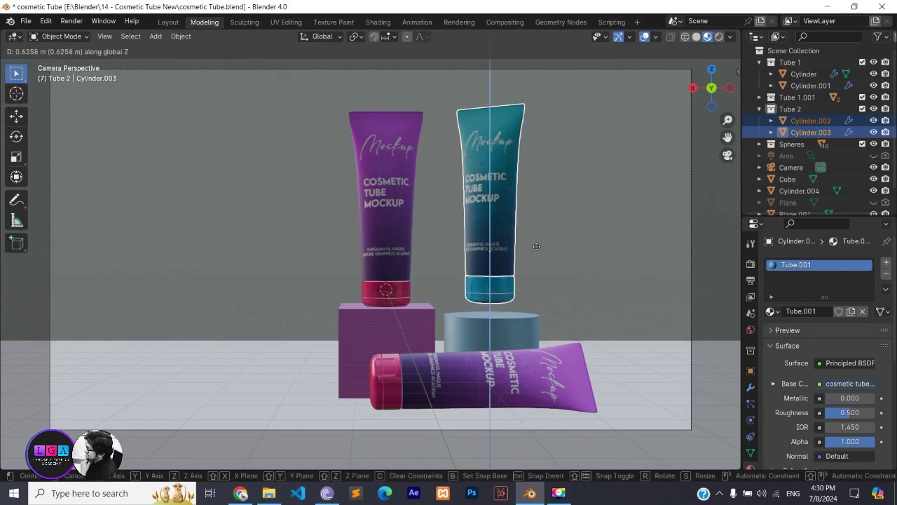
pyautogui.click(707, 242)
# Raise the blue cylinder pedestal along Z.
pyautogui.click(492, 331)
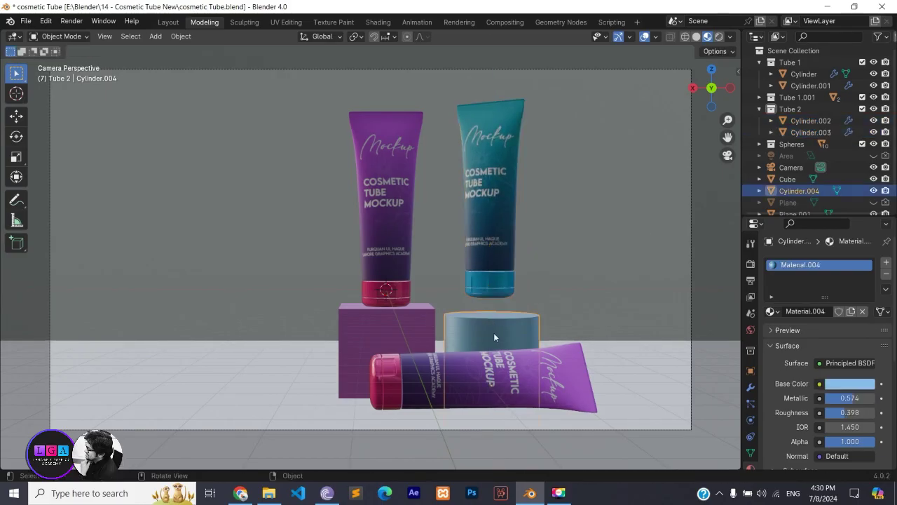
pyautogui.press('g')
pyautogui.press('z')
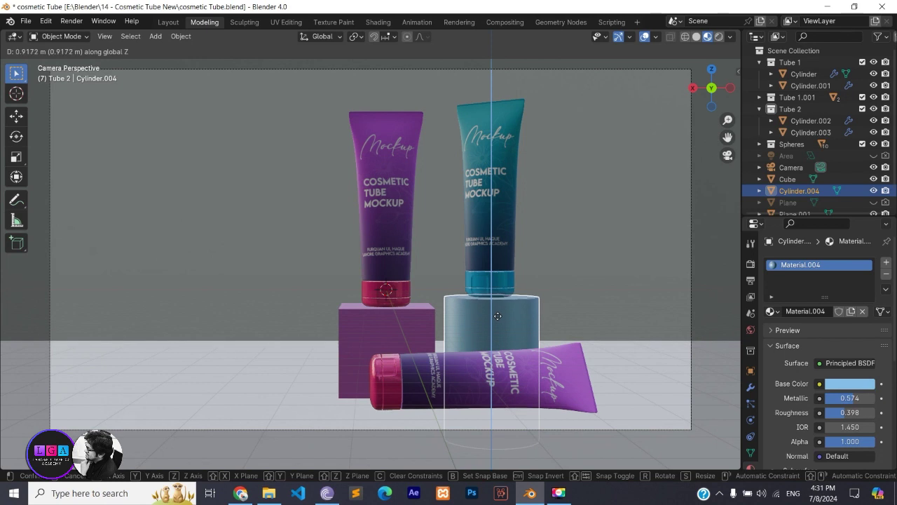
pyautogui.click(499, 319)
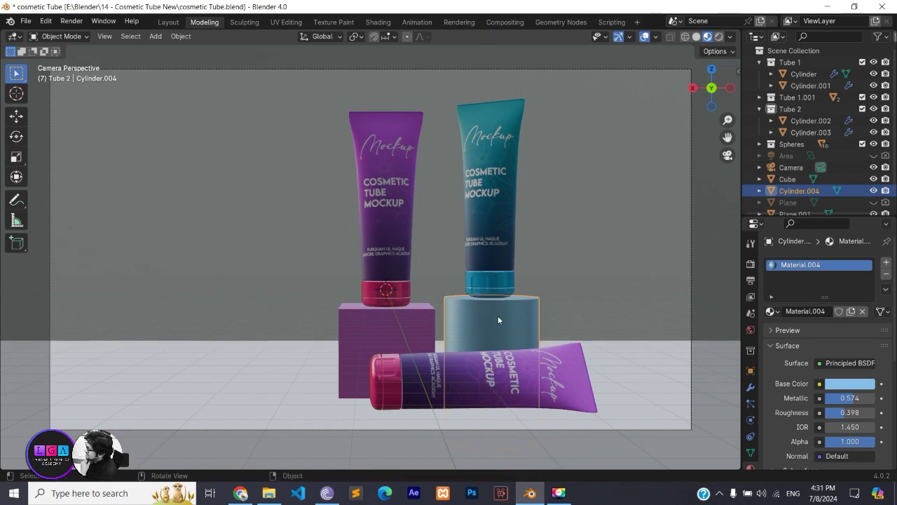
# Slide the lying tube Tube 1.001 sideways along X.
pyautogui.click(508, 402)
pyautogui.click(393, 379)
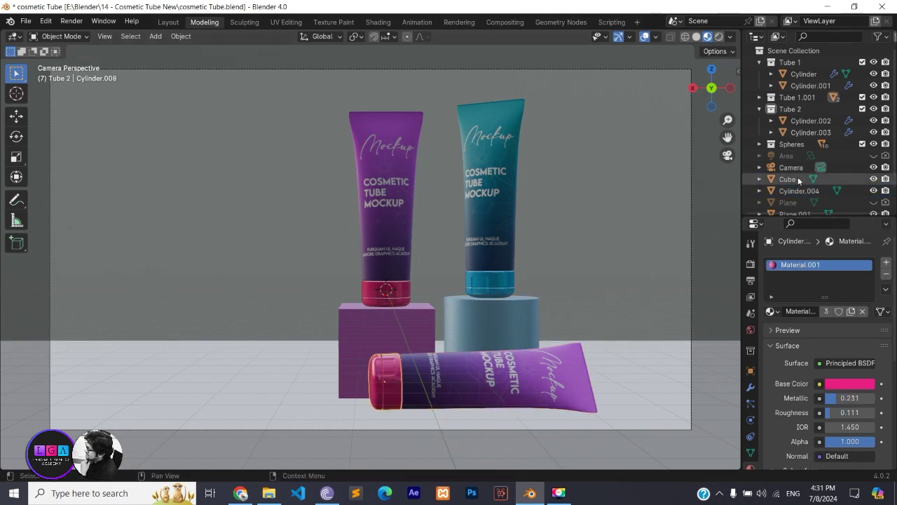
pyautogui.click(801, 100)
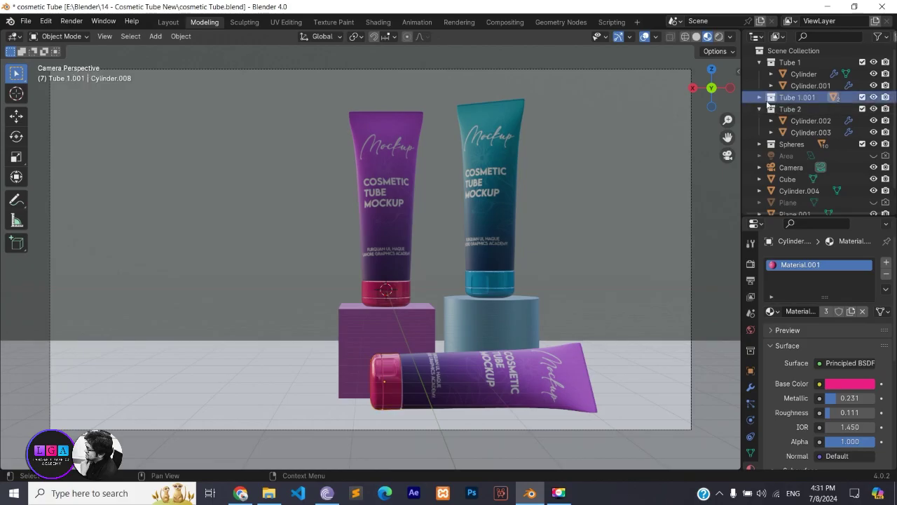
pyautogui.click(761, 98)
pyautogui.keyDown('ctrl'); pyautogui.click(813, 120); pyautogui.keyUp('ctrl')
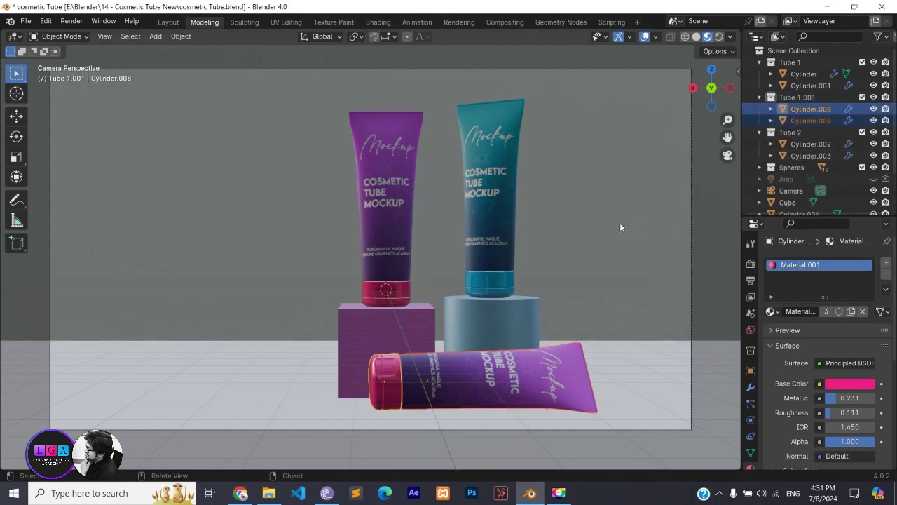
pyautogui.press('g')
pyautogui.press('x')
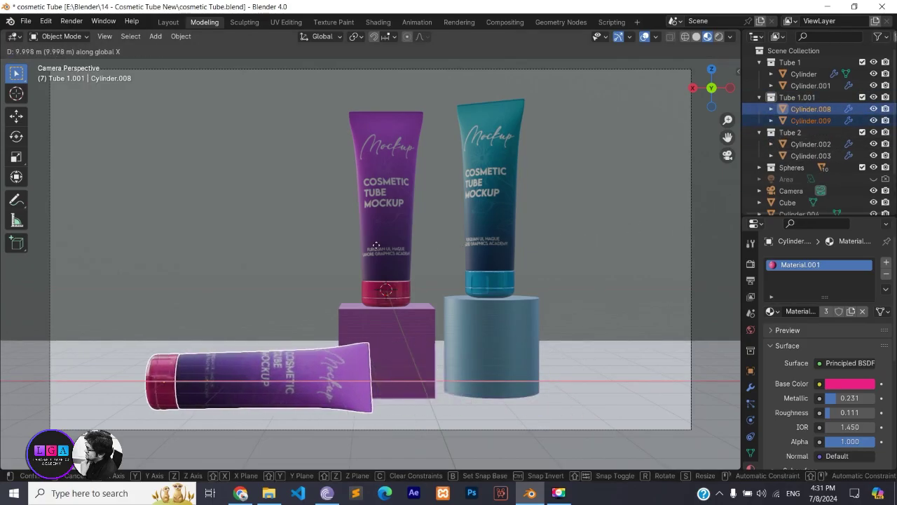
pyautogui.click(662, 266)
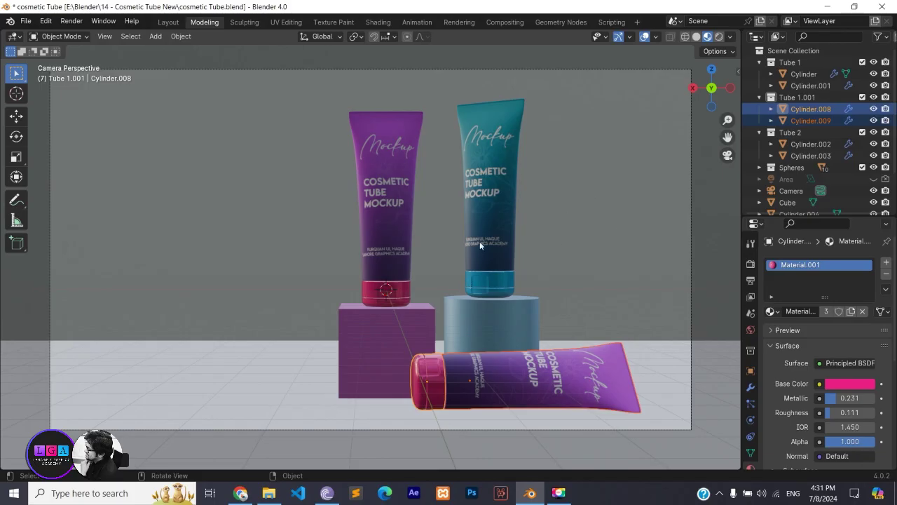
# Give the floor Plane.001 Material.005 with a lavender-purple base colour.
pyautogui.click(663, 370)
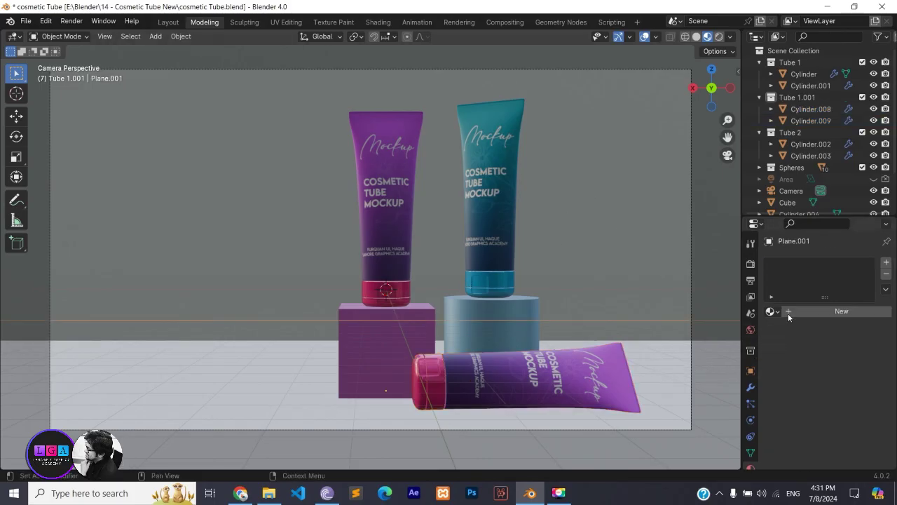
pyautogui.scroll(-2, 820, 175)
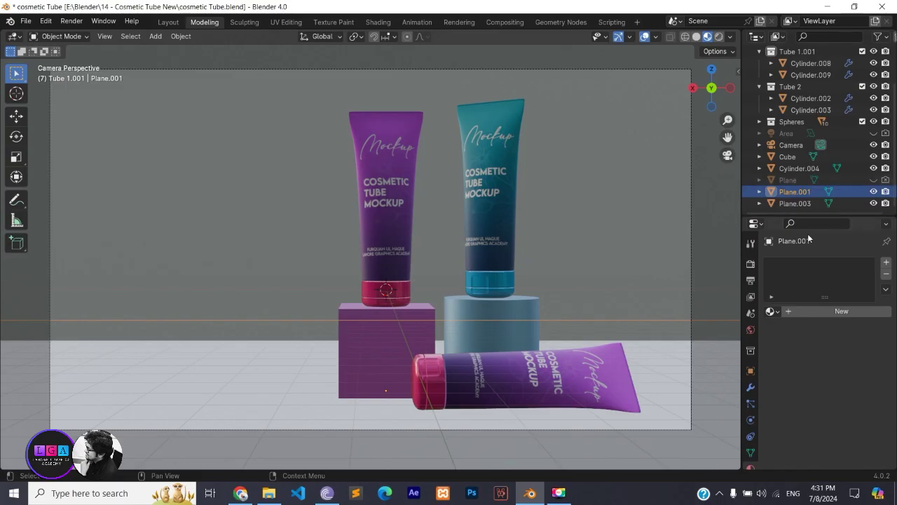
pyautogui.click(772, 313)
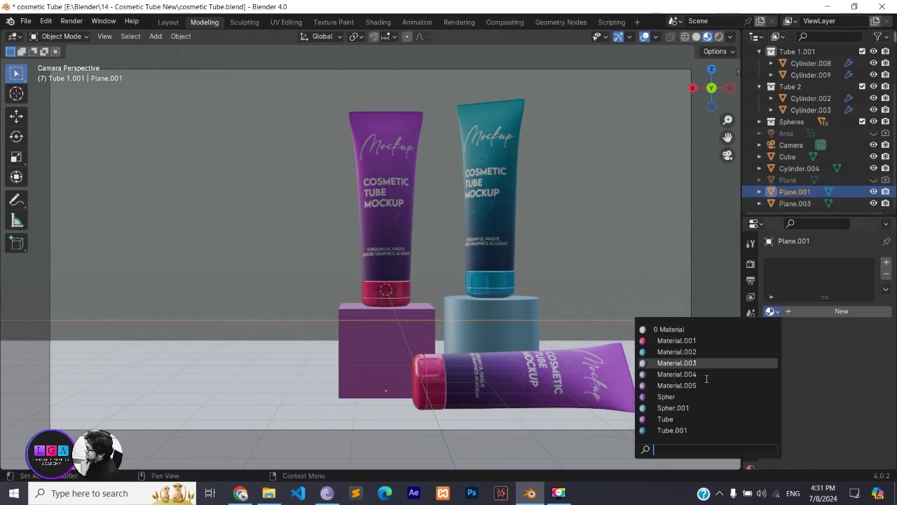
pyautogui.click(685, 430)
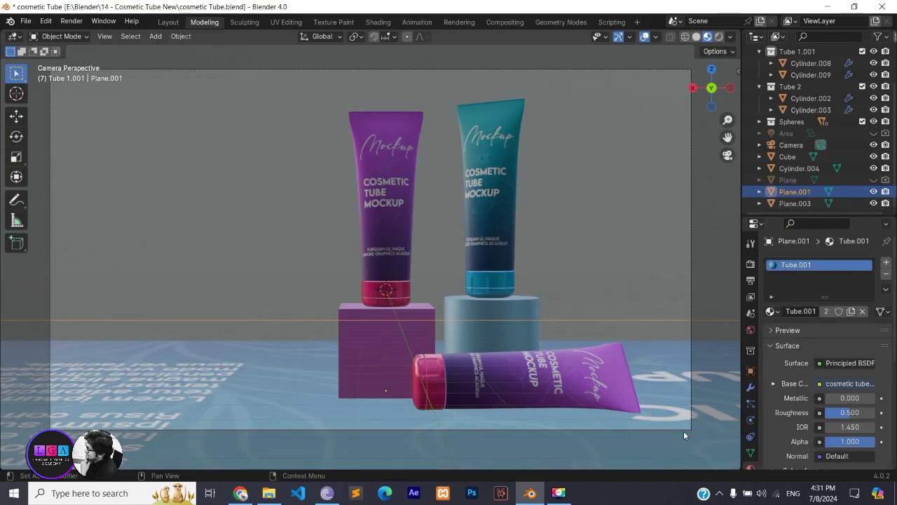
pyautogui.click(773, 312)
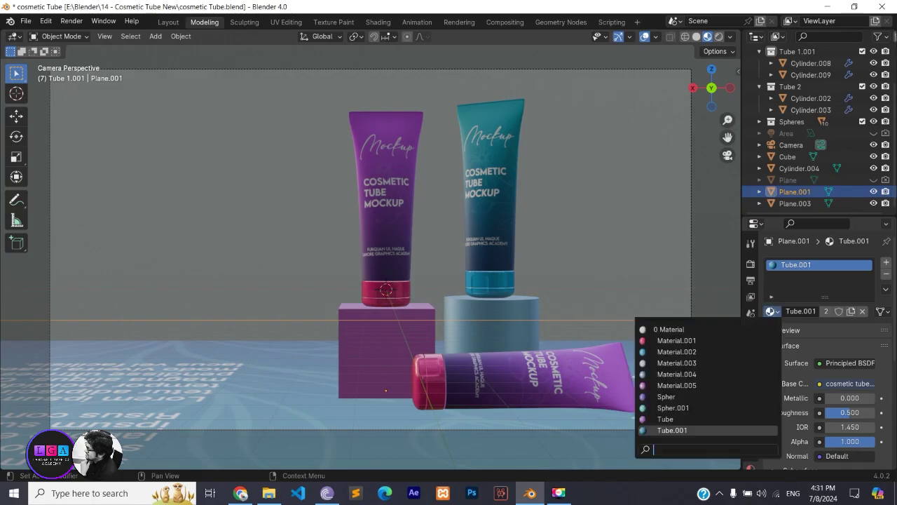
pyautogui.click(703, 385)
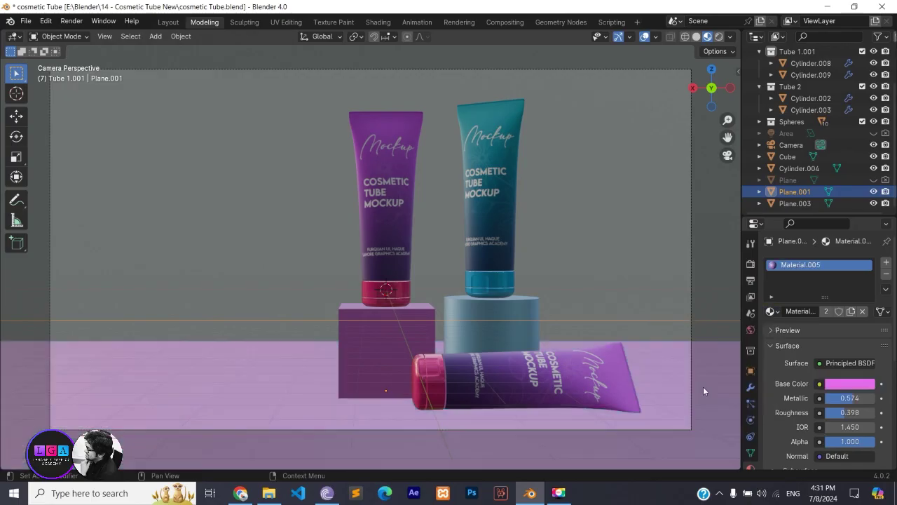
pyautogui.click(829, 384)
pyautogui.moveTo(796, 260); pyautogui.dragTo(826, 252)
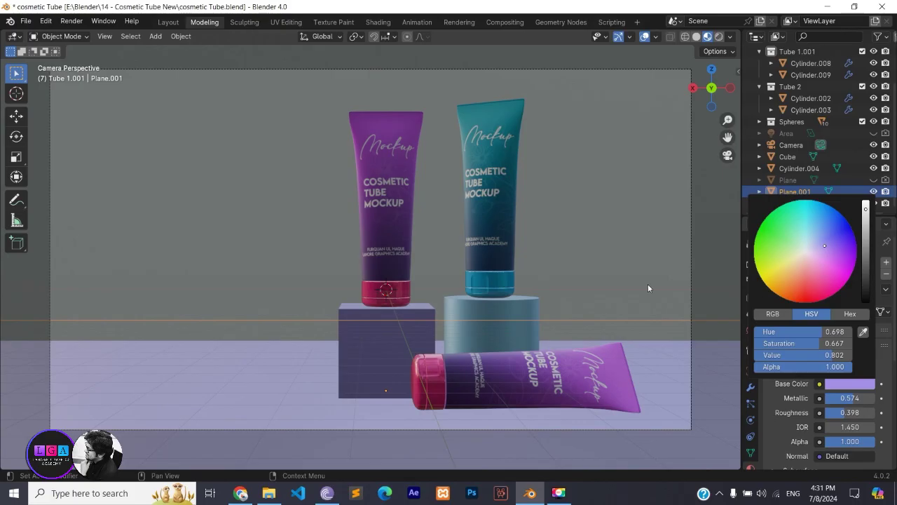
# Assign Material.004 to the backdrop Plane.003.
pyautogui.click(638, 219)
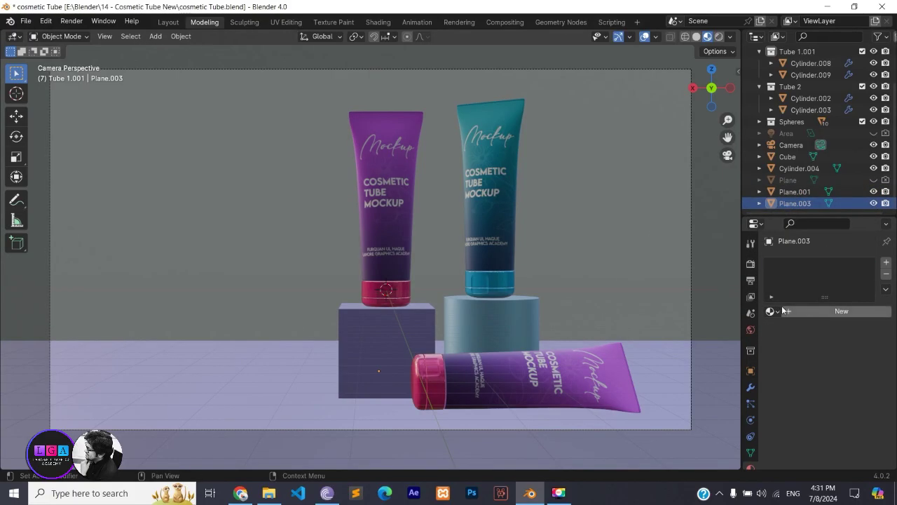
pyautogui.click(771, 310)
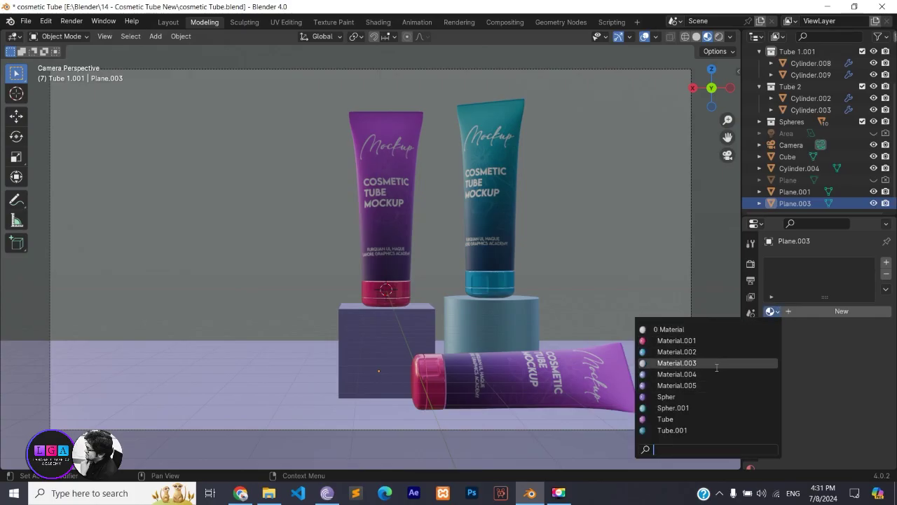
pyautogui.click(716, 374)
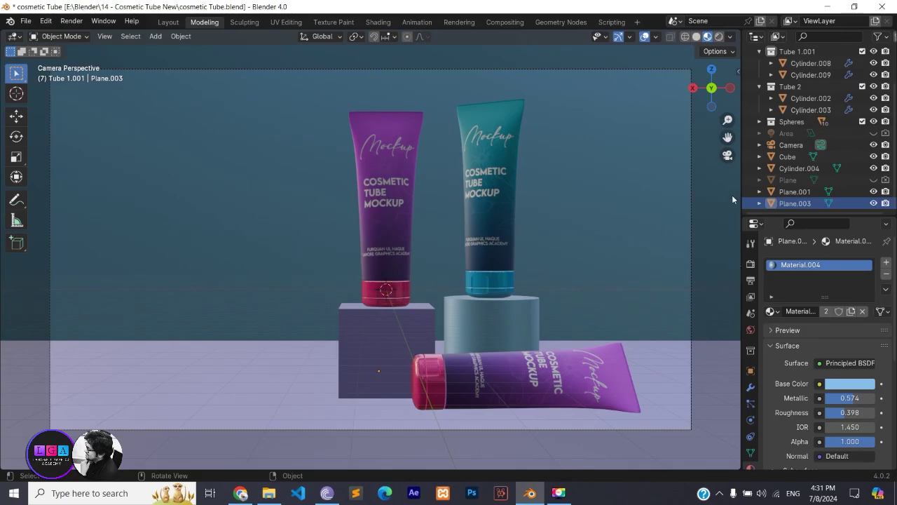
# Unhide the Area light and move it along Y to the left of the tubes.
pyautogui.click(874, 133)
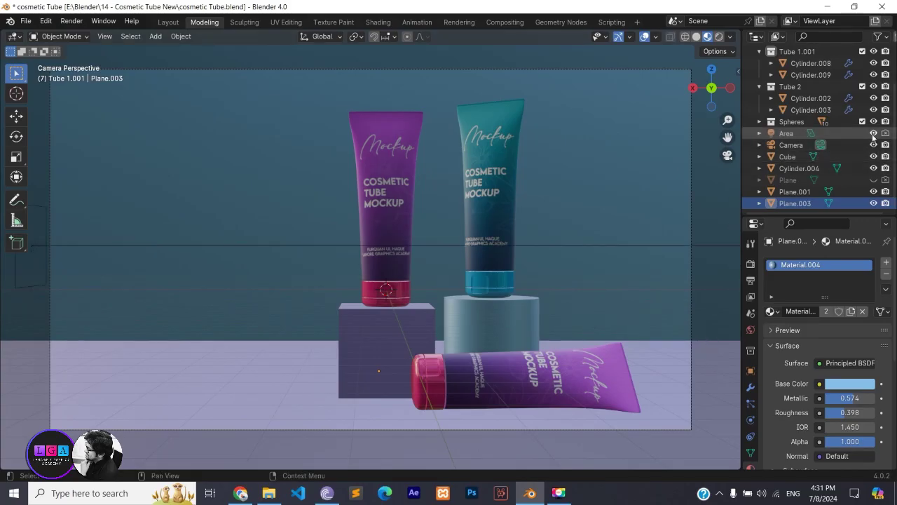
pyautogui.click(794, 138)
pyautogui.scroll(-2, 489, 233)
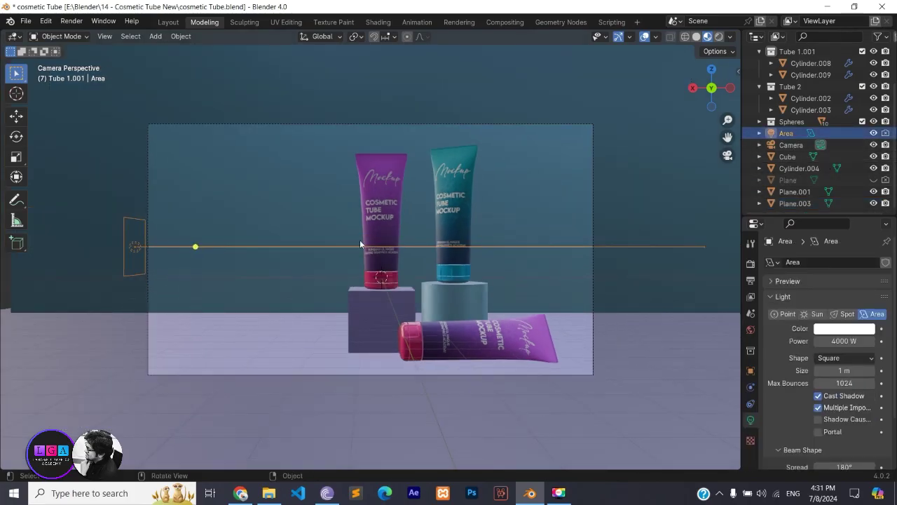
pyautogui.press('g')
pyautogui.press('y')
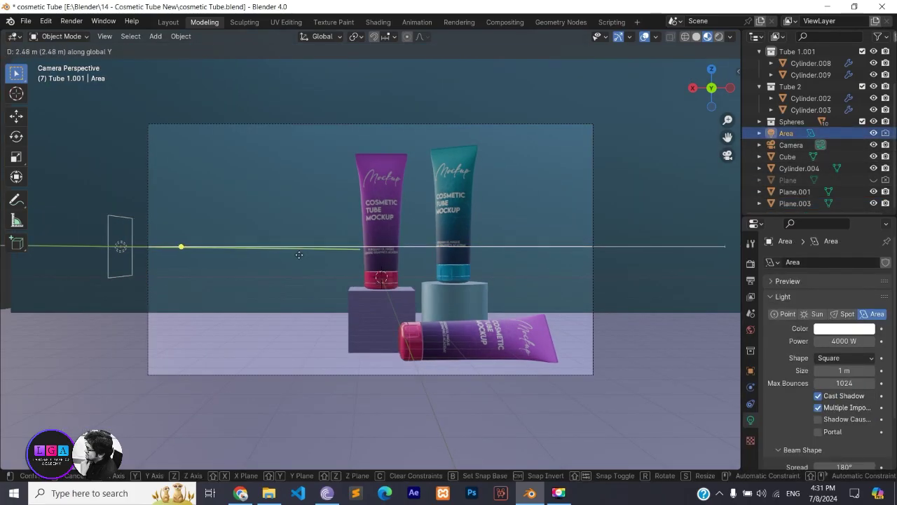
pyautogui.click(334, 254)
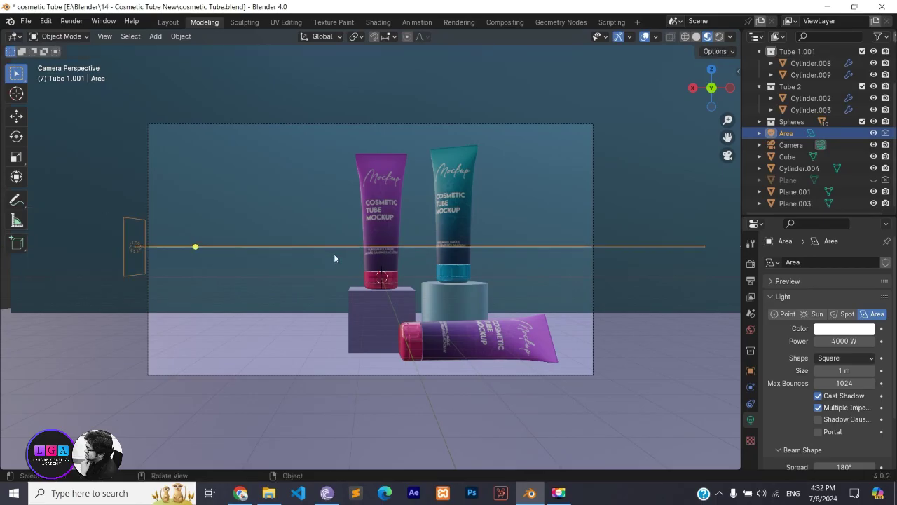
pyautogui.moveTo(334, 254)
pyautogui.mouseDown(button='middle')
pyautogui.moveTo(505, 257)
pyautogui.moveTo(311, 266)
pyautogui.moveTo(399, 276)
pyautogui.mouseUp(button='middle')
# Preview the lighting in Rendered shading from the camera, then return to Solid.
pyautogui.click(718, 37)
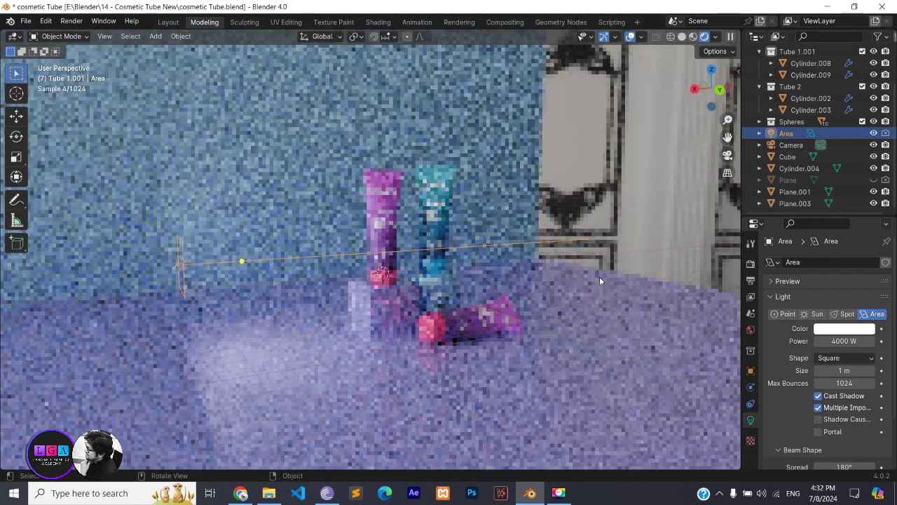
pyautogui.moveTo(599, 280); pyautogui.dragTo(517, 265, button='middle')
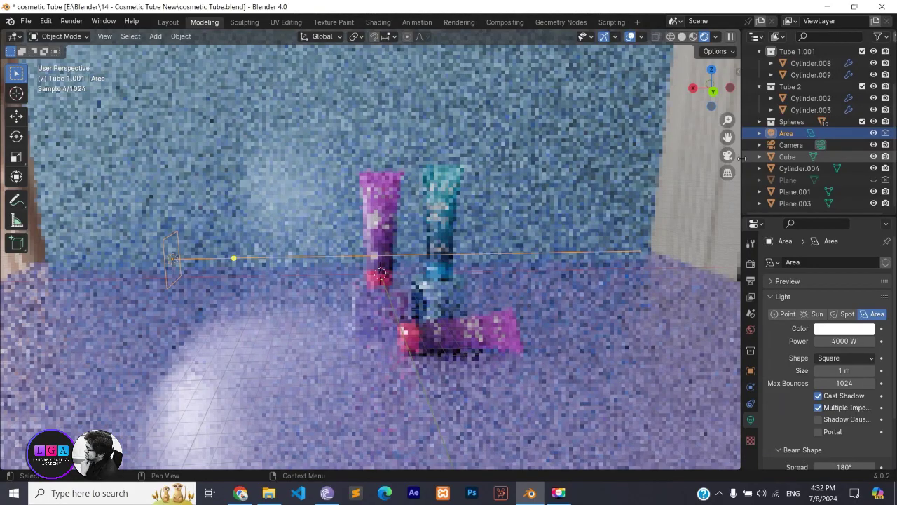
pyautogui.click(728, 156)
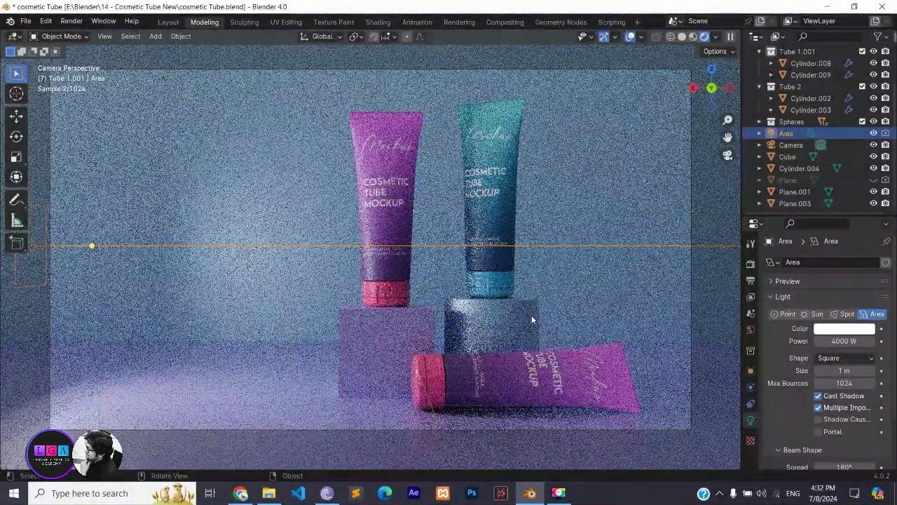
pyautogui.click(682, 36)
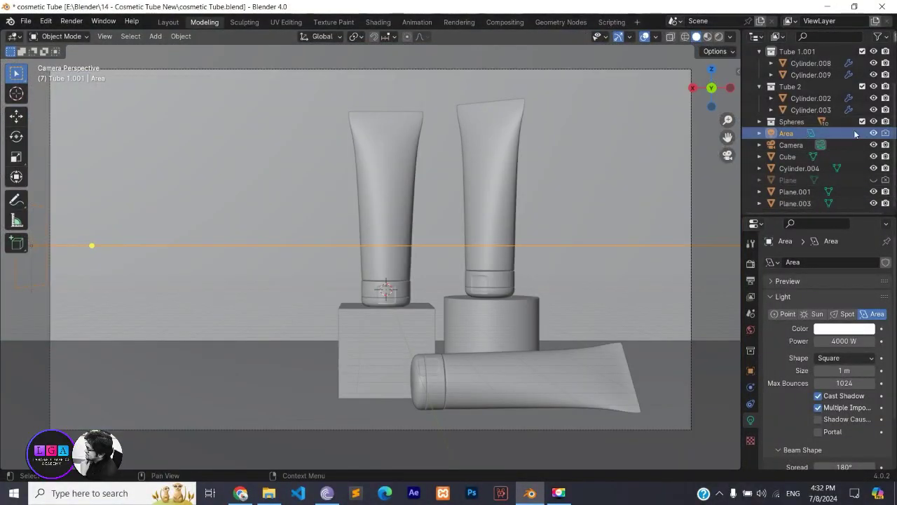
# Expand the Spheres collection, unhide the first sphere and lower it vertically.
pyautogui.click(760, 121)
pyautogui.click(874, 133)
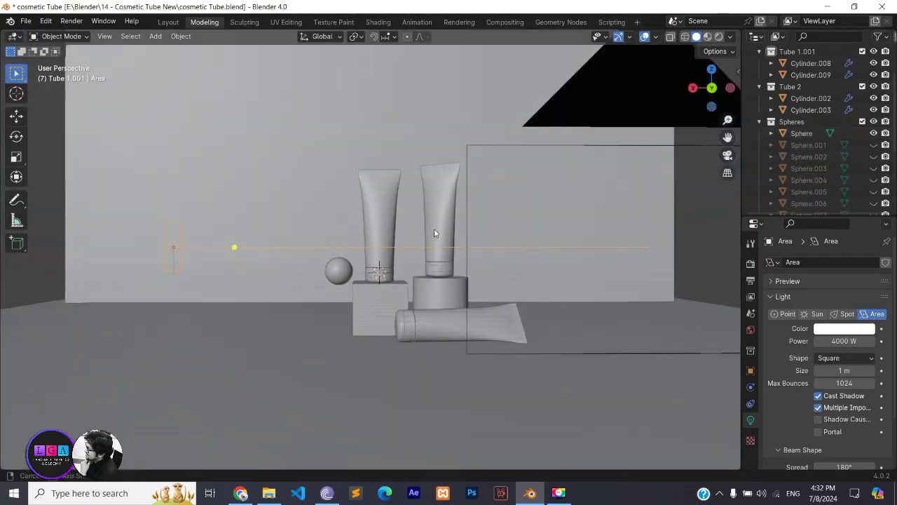
pyautogui.moveTo(434, 229); pyautogui.dragTo(460, 235, button='middle')
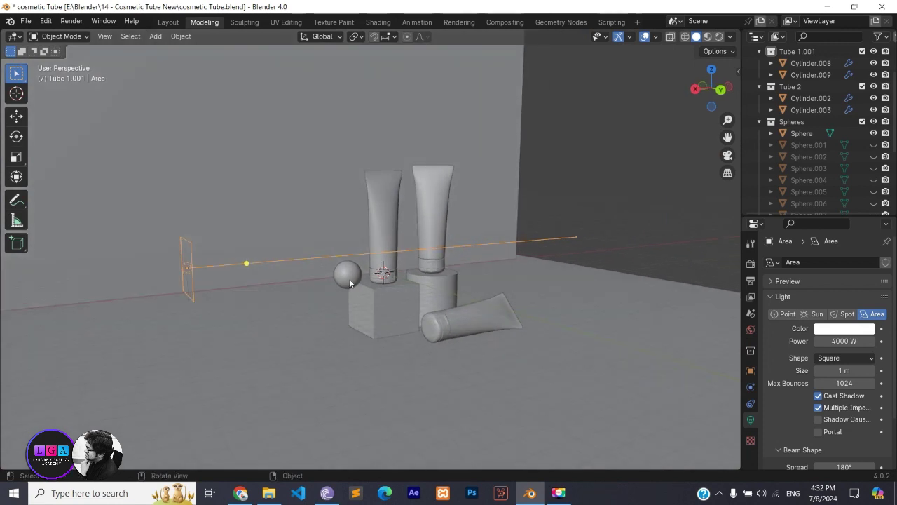
pyautogui.click(350, 290)
pyautogui.press('g')
pyautogui.press('z')
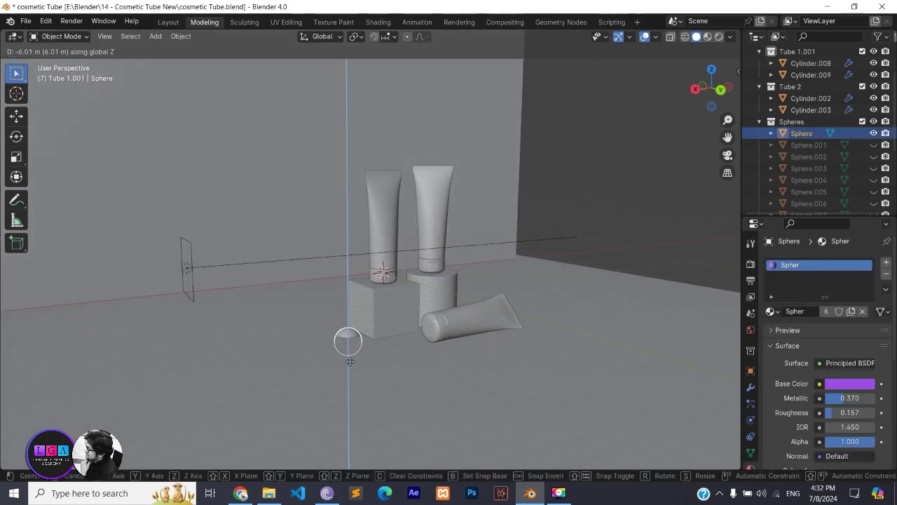
pyautogui.click(355, 342)
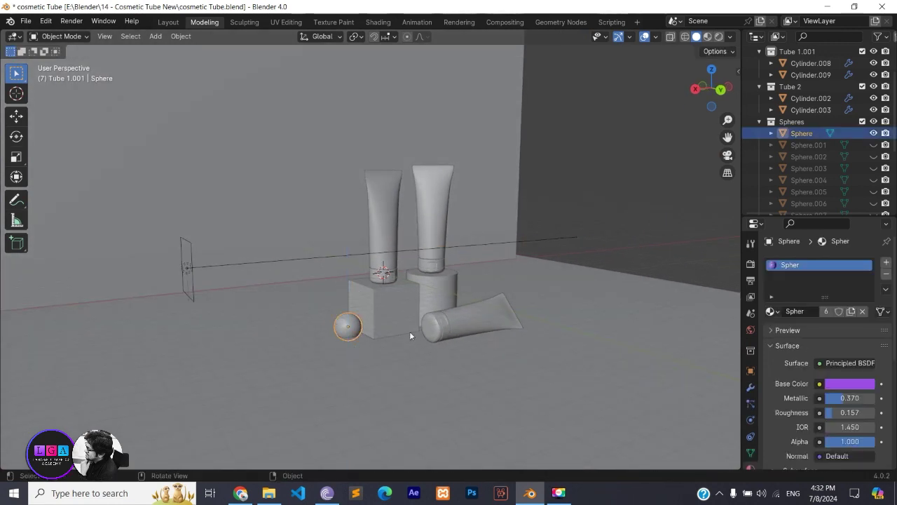
# Slide the first sphere sideways along the X axis instead of vertically.
pyautogui.moveTo(409, 331); pyautogui.dragTo(372, 319, button='middle')
pyautogui.press('g')
pyautogui.press('z')
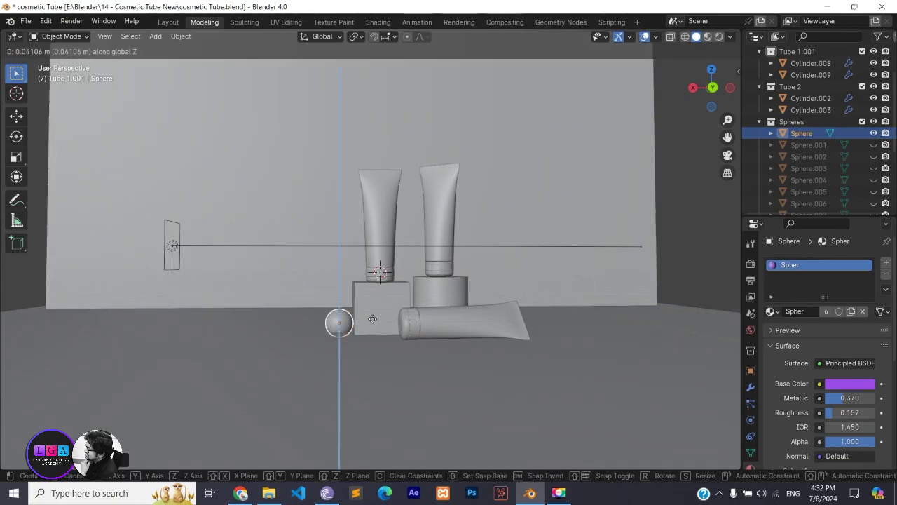
pyautogui.rightClick(373, 318)
pyautogui.press('g')
pyautogui.press('x')
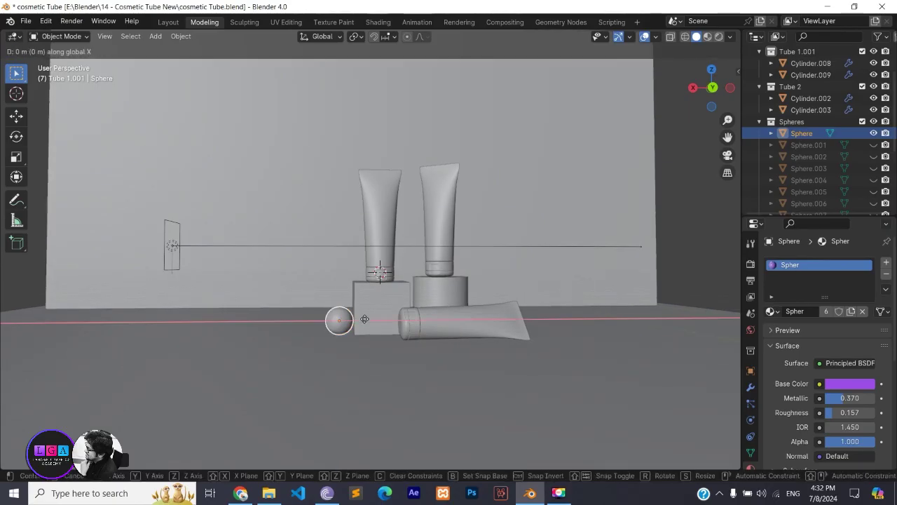
pyautogui.click(359, 323)
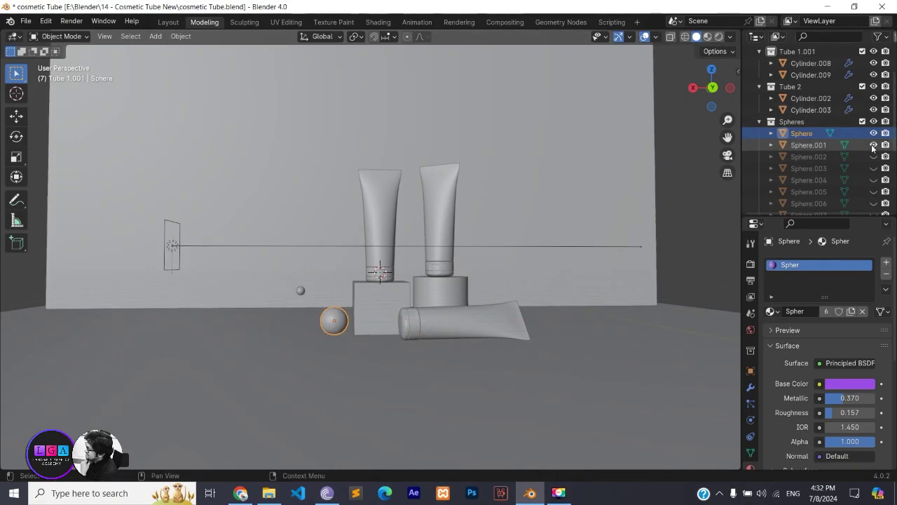
# Lower the small Sphere.001 and readjust the larger sphere's height.
pyautogui.click(303, 289)
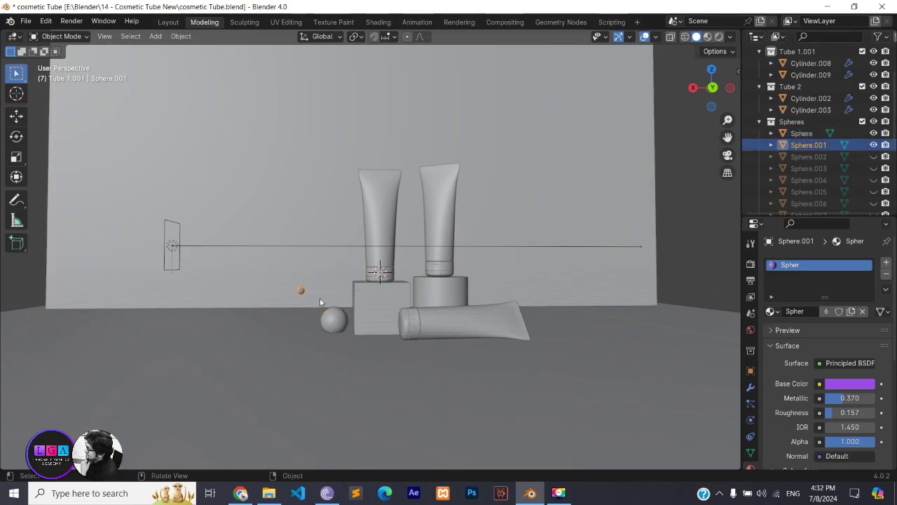
pyautogui.moveTo(302, 290); pyautogui.dragTo(331, 316, button='middle')
pyautogui.press('g')
pyautogui.press('z')
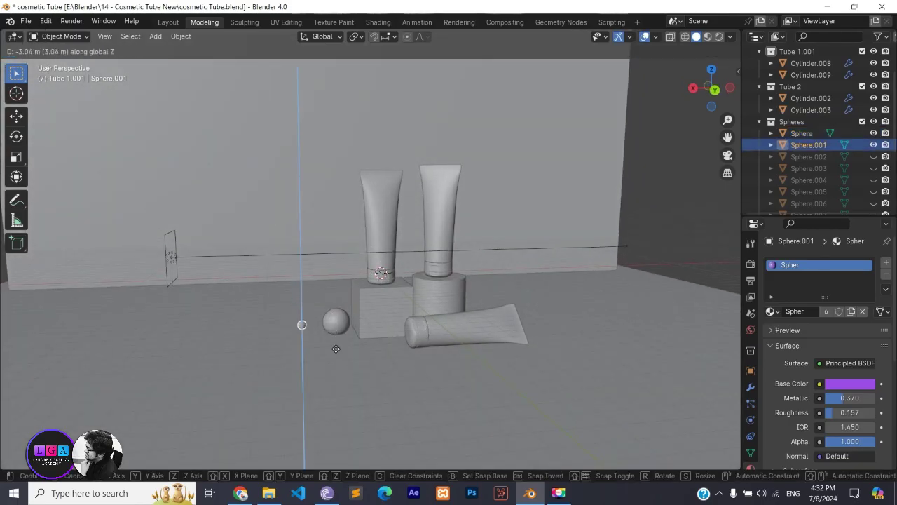
pyautogui.click(336, 347)
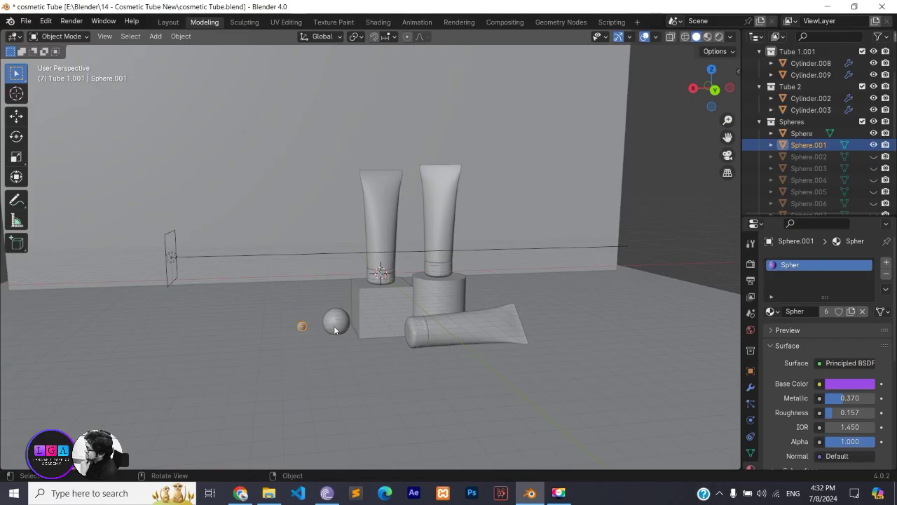
pyautogui.click(336, 328)
pyautogui.press('g')
pyautogui.press('z')
pyautogui.click(340, 328)
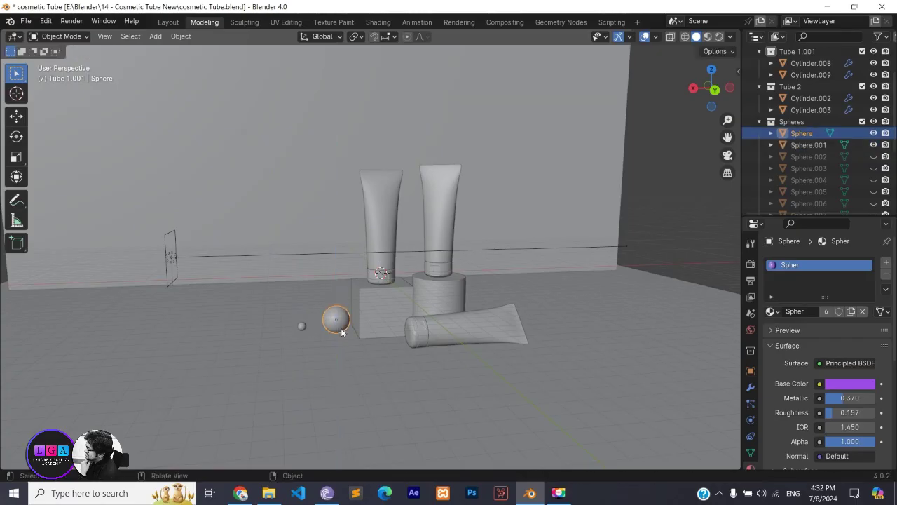
# Unhide Sphere.002 and lower it along Z.
pyautogui.click(874, 156)
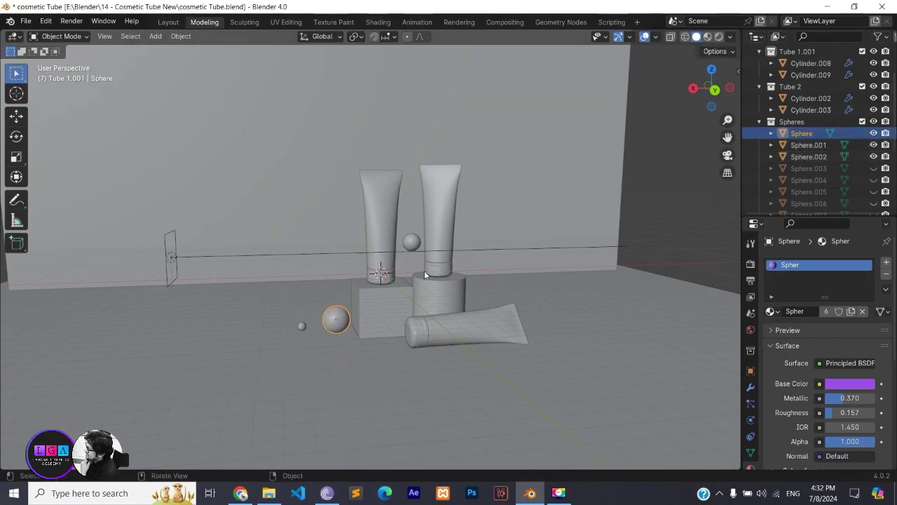
pyautogui.click(412, 242)
pyautogui.moveTo(406, 291); pyautogui.dragTo(387, 296, button='middle')
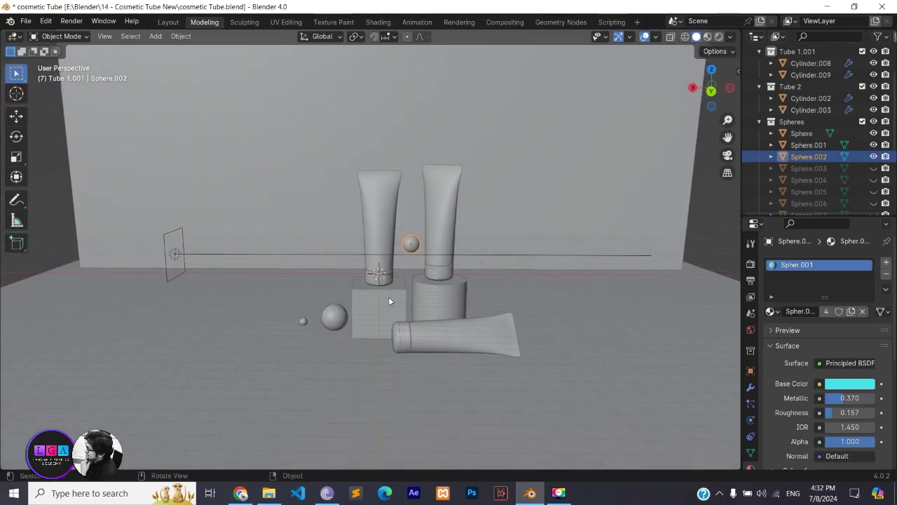
pyautogui.press('g')
pyautogui.press('z')
pyautogui.click(398, 313)
pyautogui.scroll(2, 398, 314)
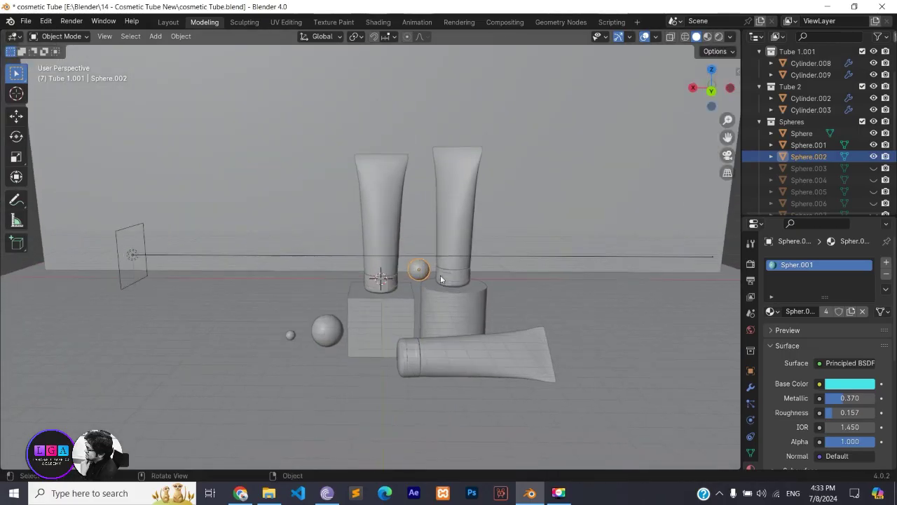
pyautogui.scroll(3, 460, 321)
# Lower Sphere.002 further, shift it along X and fine-tune its height.
pyautogui.press('g')
pyautogui.press('z')
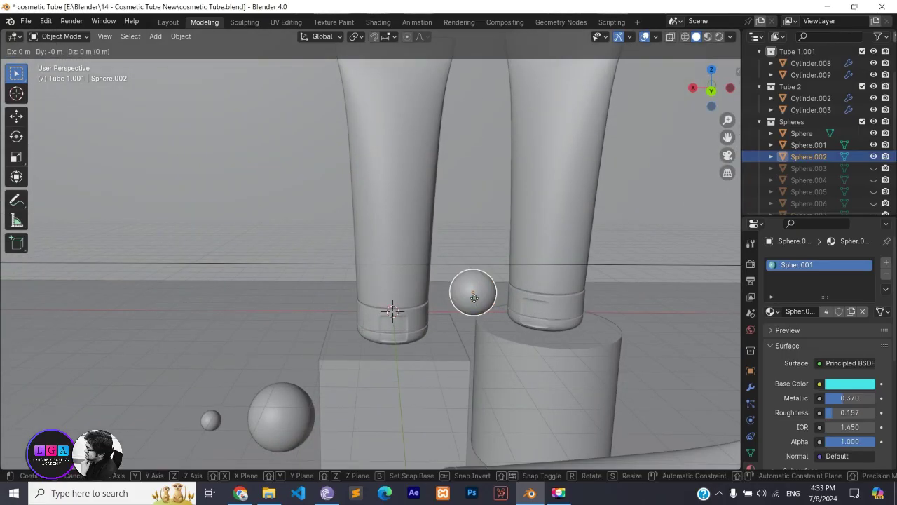
pyautogui.click(468, 338)
pyautogui.press('g')
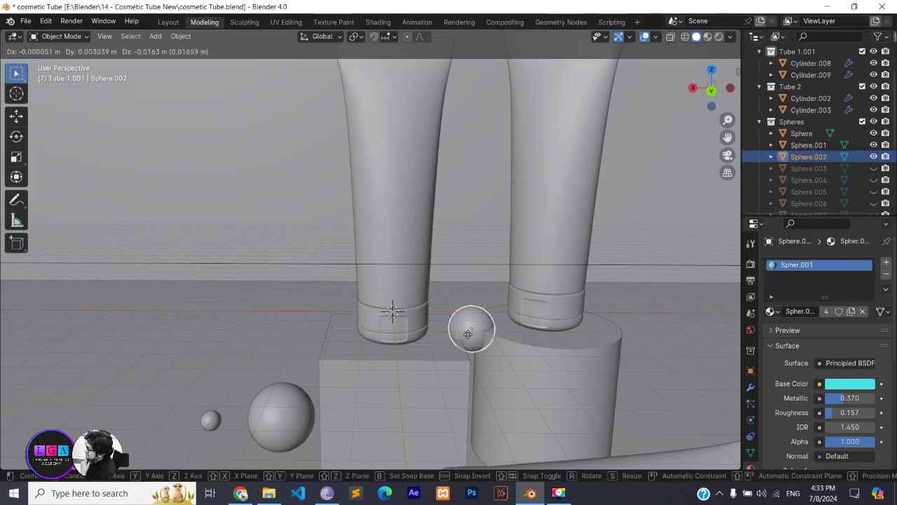
pyautogui.press('x')
pyautogui.click(445, 333)
pyautogui.press('g')
pyautogui.press('z')
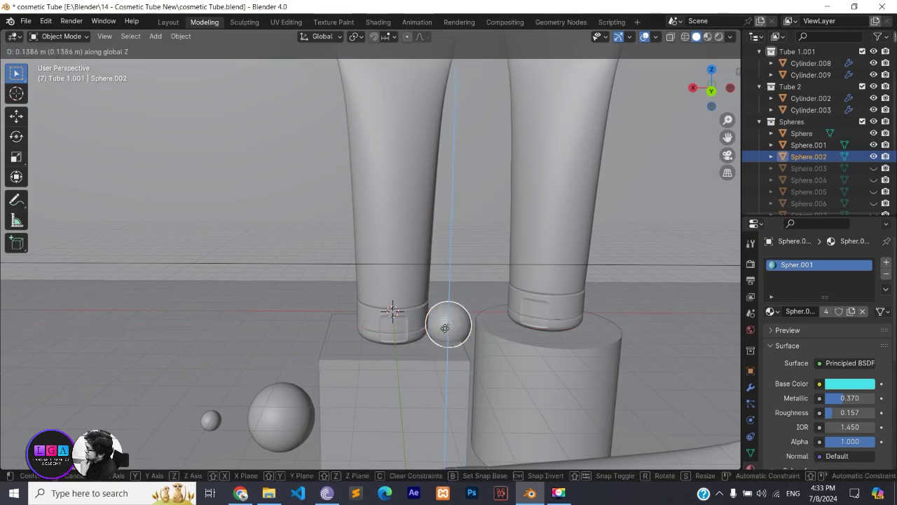
pyautogui.click(446, 322)
# Move Sphere.002 along Y, then lower it between the tubes.
pyautogui.moveTo(447, 323)
pyautogui.mouseDown(button='middle')
pyautogui.moveTo(480, 306)
pyautogui.moveTo(417, 319)
pyautogui.mouseUp(button='middle')
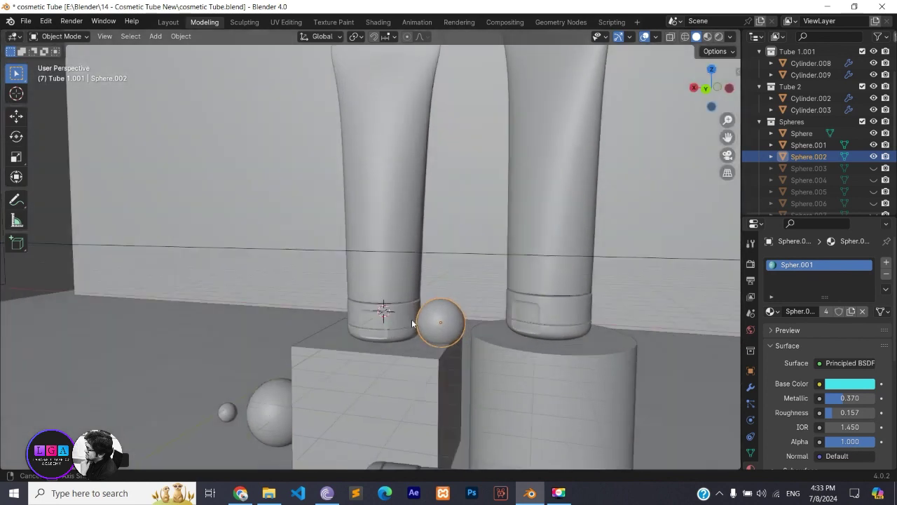
pyautogui.press('g')
pyautogui.press('y')
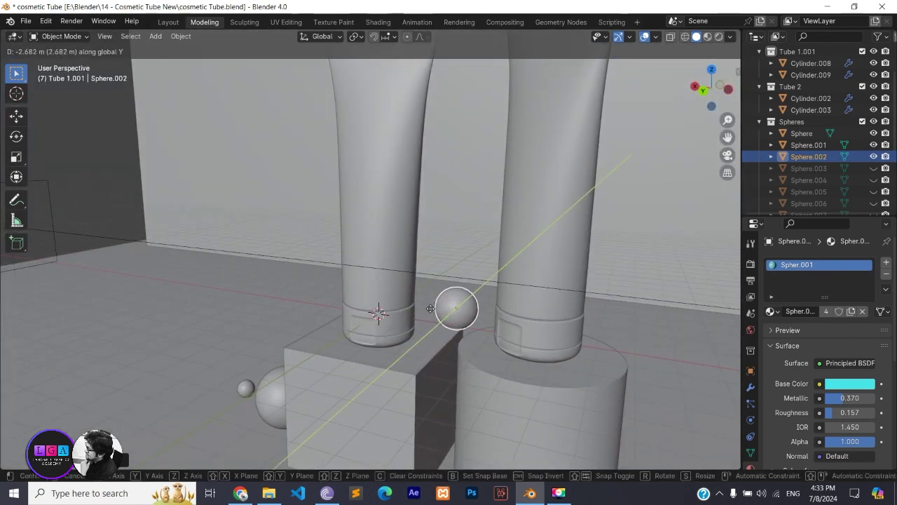
pyautogui.click(450, 329)
pyautogui.moveTo(450, 328)
pyautogui.mouseDown(button='middle')
pyautogui.moveTo(478, 312)
pyautogui.moveTo(457, 311)
pyautogui.mouseUp(button='middle')
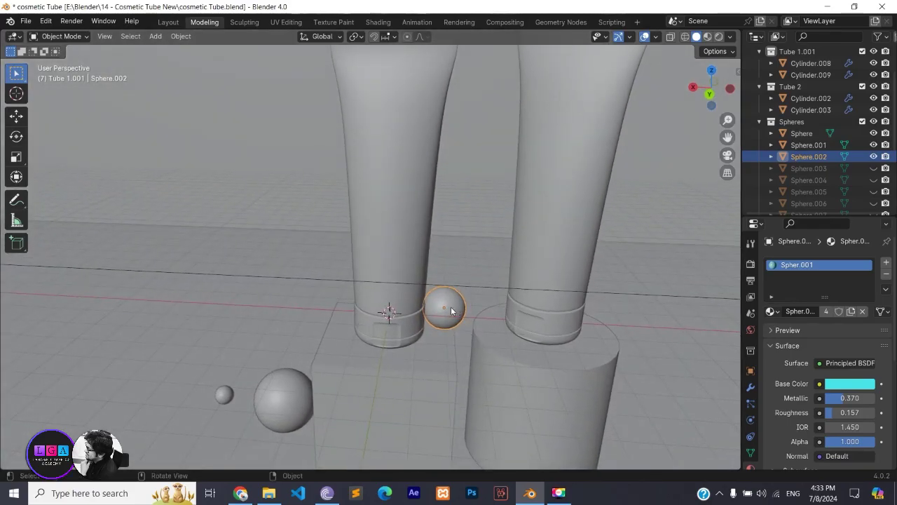
pyautogui.press('g')
pyautogui.press('z')
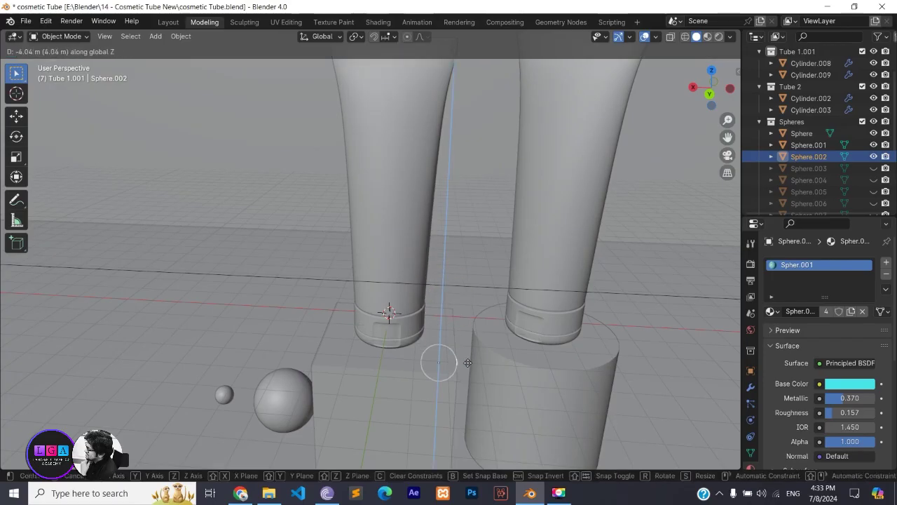
pyautogui.click(437, 347)
# Nudge the sphere along X between the box and cylinder pedestals, checking from several angles.
pyautogui.moveTo(437, 348)
pyautogui.mouseDown(button='middle')
pyautogui.moveTo(546, 351)
pyautogui.moveTo(618, 334)
pyautogui.moveTo(586, 301)
pyautogui.mouseUp(button='middle')
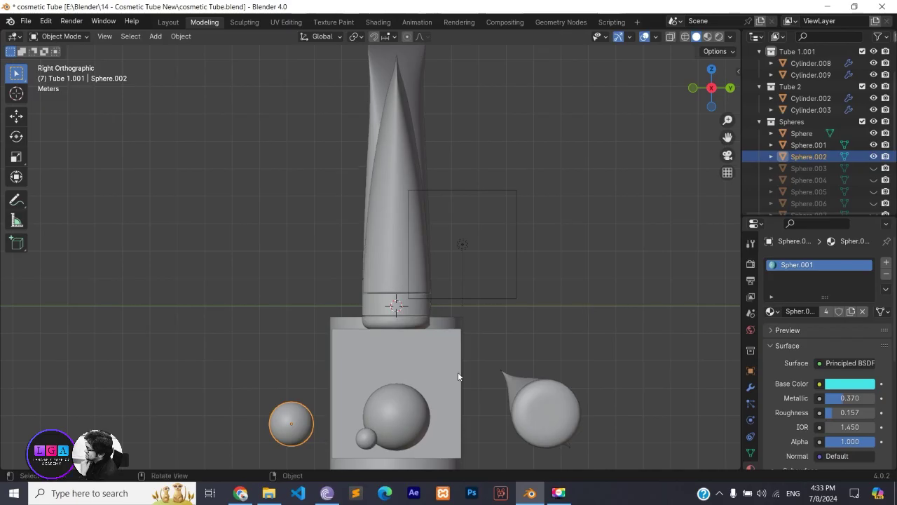
pyautogui.moveTo(471, 325); pyautogui.dragTo(545, 319, button='middle')
pyautogui.scroll(5, 401, 333)
pyautogui.moveTo(401, 333); pyautogui.dragTo(411, 325, button='middle')
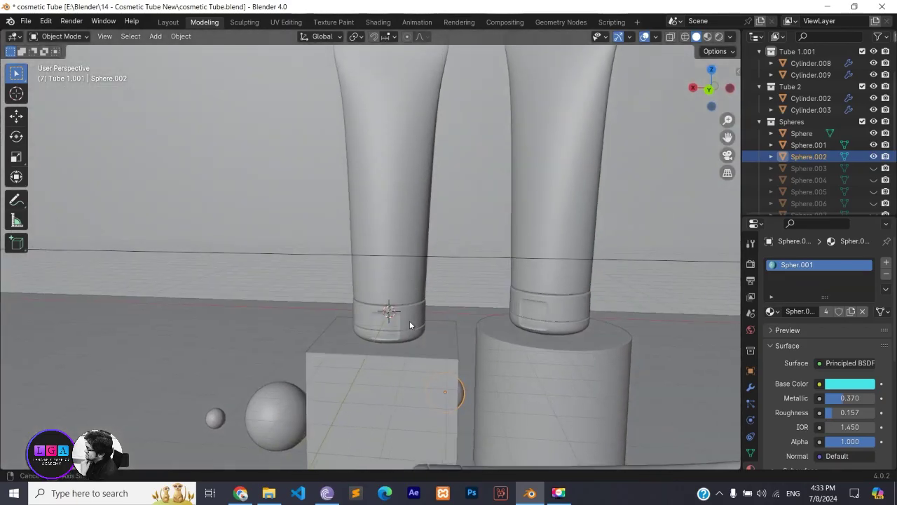
pyautogui.scroll(-2, 411, 323)
pyautogui.press('g')
pyautogui.press('x')
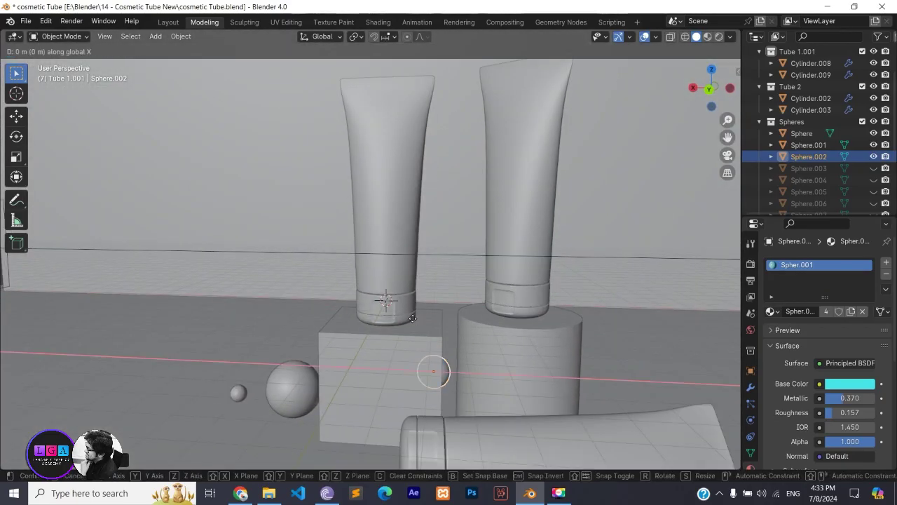
pyautogui.click(420, 318)
pyautogui.moveTo(586, 244); pyautogui.dragTo(549, 261, button='middle')
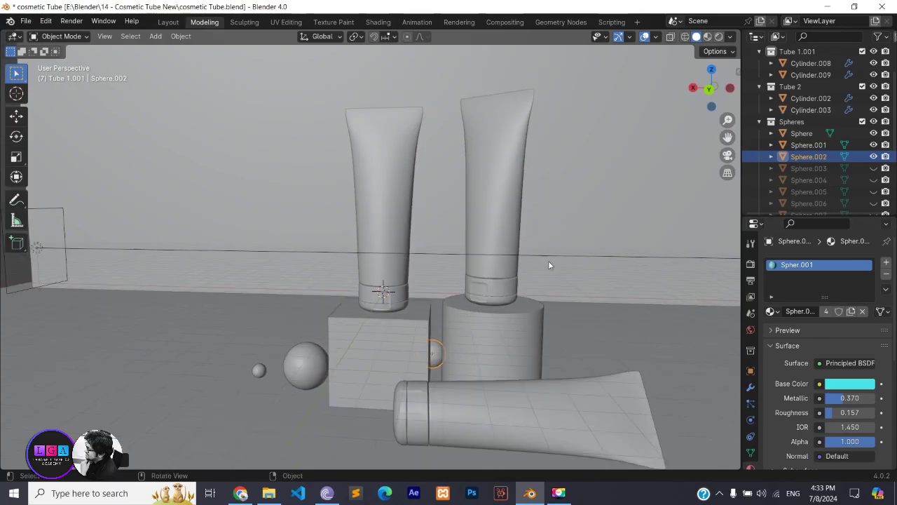
# Briefly show and re-hide Sphere.003 and Sphere.004, then unhide Sphere.005.
pyautogui.click(873, 168)
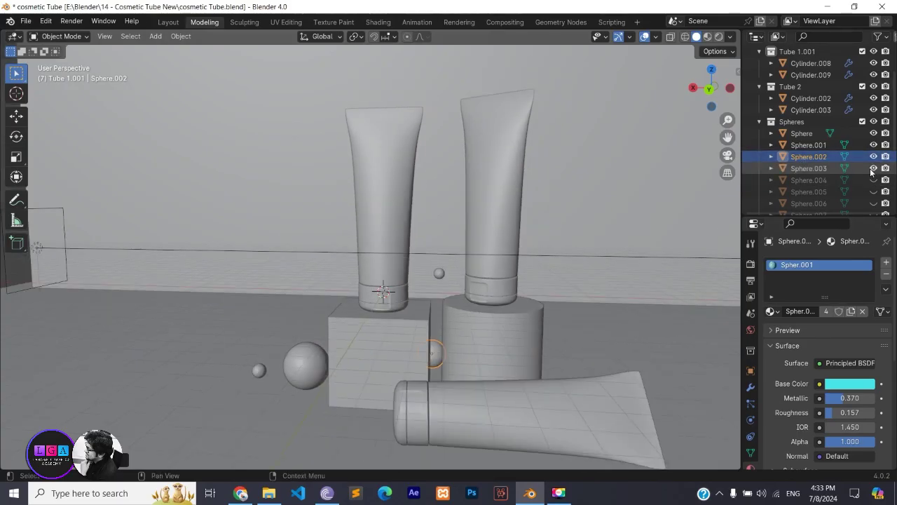
pyautogui.click(872, 169)
pyautogui.click(872, 180)
pyautogui.click(873, 180)
pyautogui.click(873, 191)
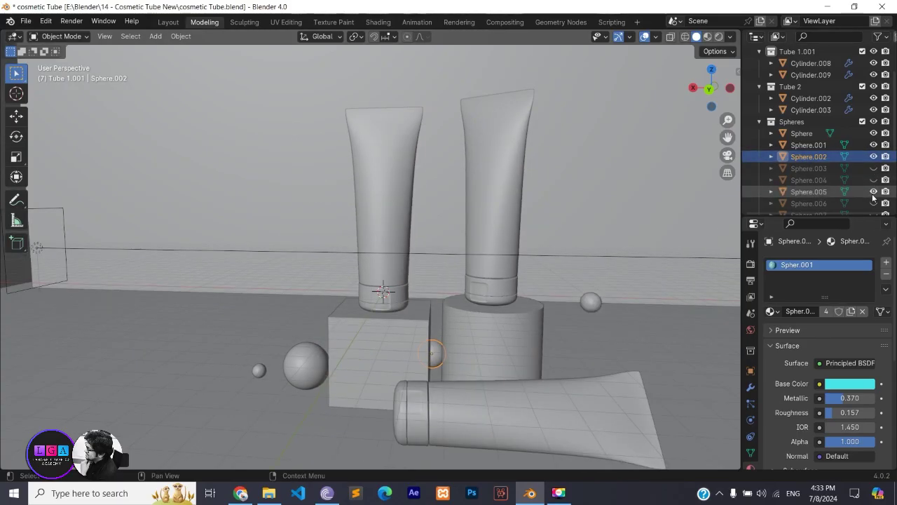
# Place Sphere.005 at the lying tube's end by lowering it and shifting it along Y.
pyautogui.click(808, 192)
pyautogui.press('g')
pyautogui.press('z')
pyautogui.click(655, 342)
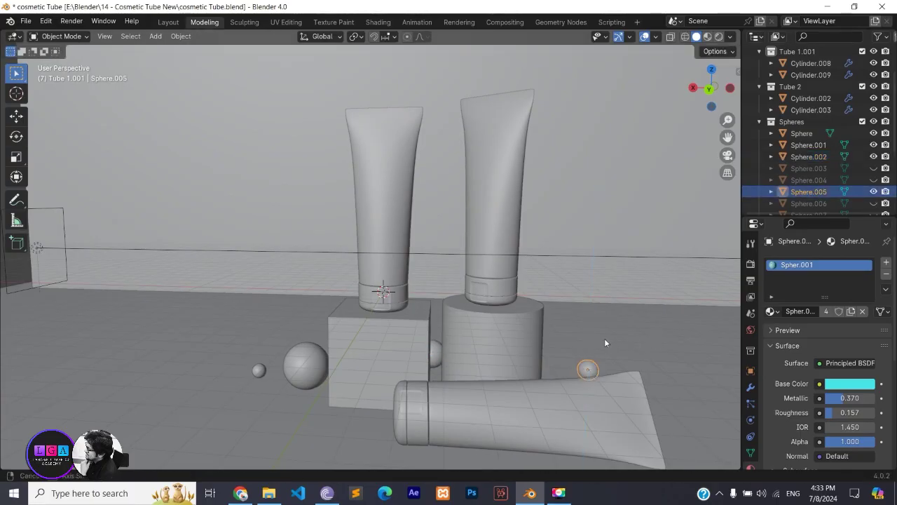
pyautogui.moveTo(604, 338); pyautogui.dragTo(603, 342, button='middle')
pyautogui.press('g')
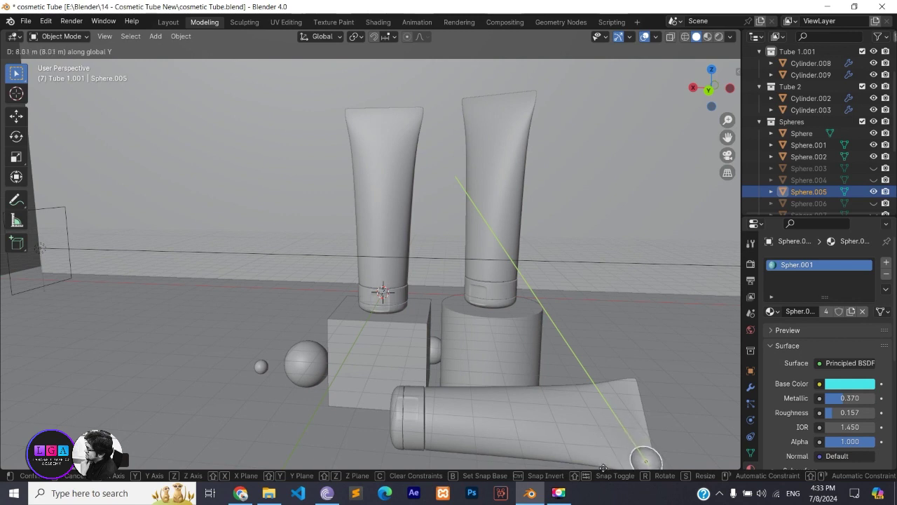
pyautogui.click(605, 463)
pyautogui.moveTo(605, 462)
pyautogui.mouseDown(button='middle')
pyautogui.moveTo(613, 364)
pyautogui.moveTo(617, 389)
pyautogui.moveTo(600, 248)
pyautogui.mouseUp(button='middle')
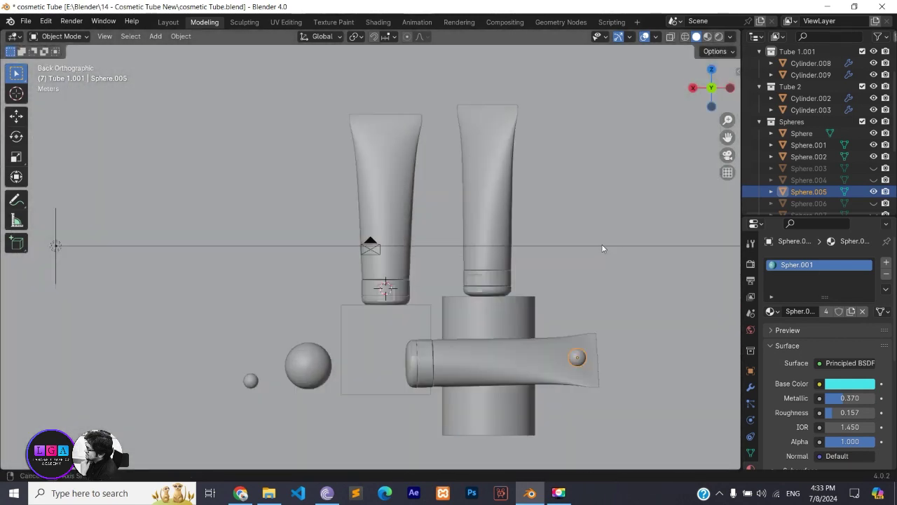
pyautogui.press('g')
pyautogui.press('z')
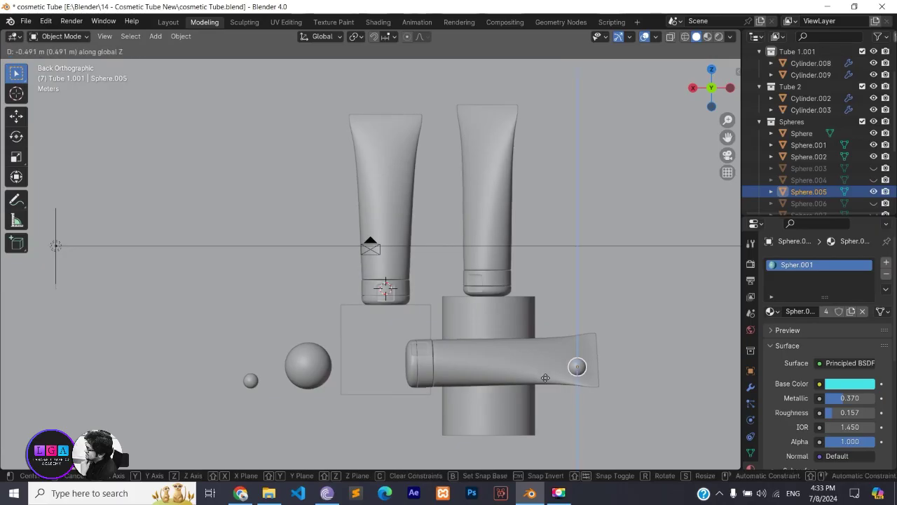
pyautogui.click(567, 372)
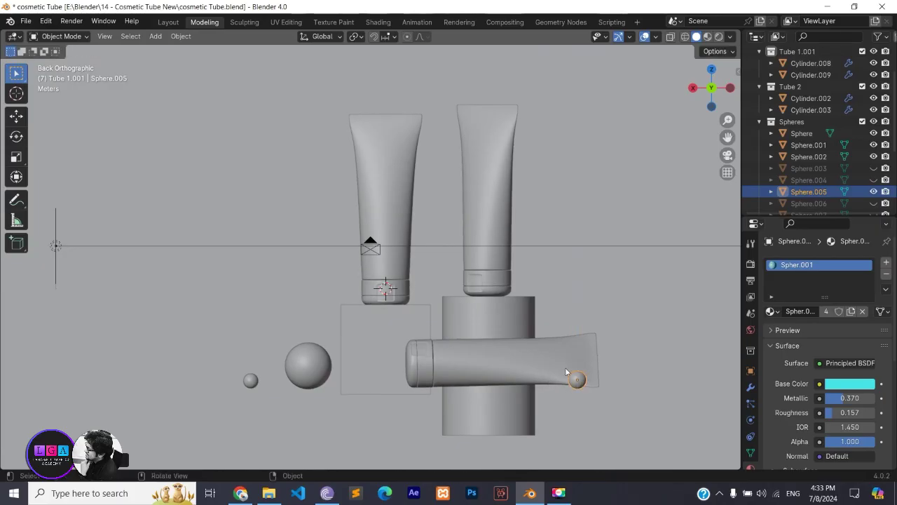
# Unhide Sphere.006, lower it, and check it through the scene camera.
pyautogui.click(874, 203)
pyautogui.click(546, 300)
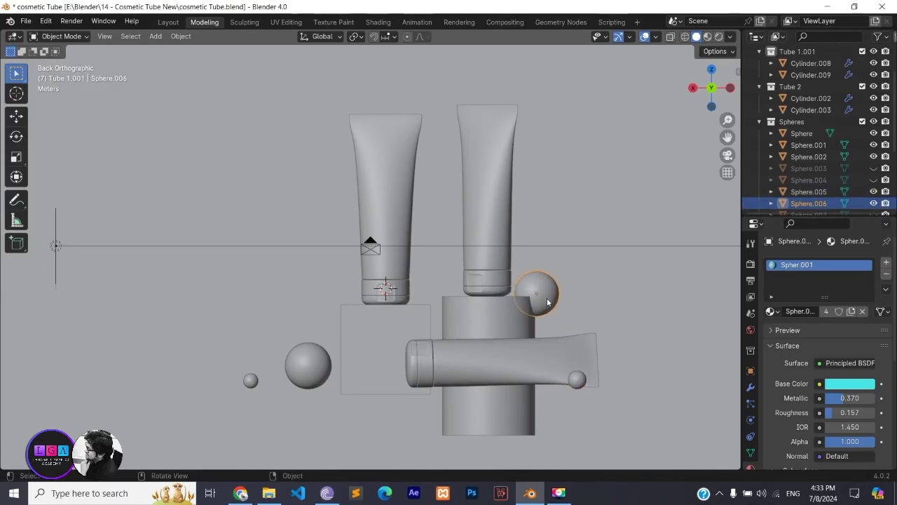
pyautogui.press('g')
pyautogui.press('z')
pyautogui.click(554, 334)
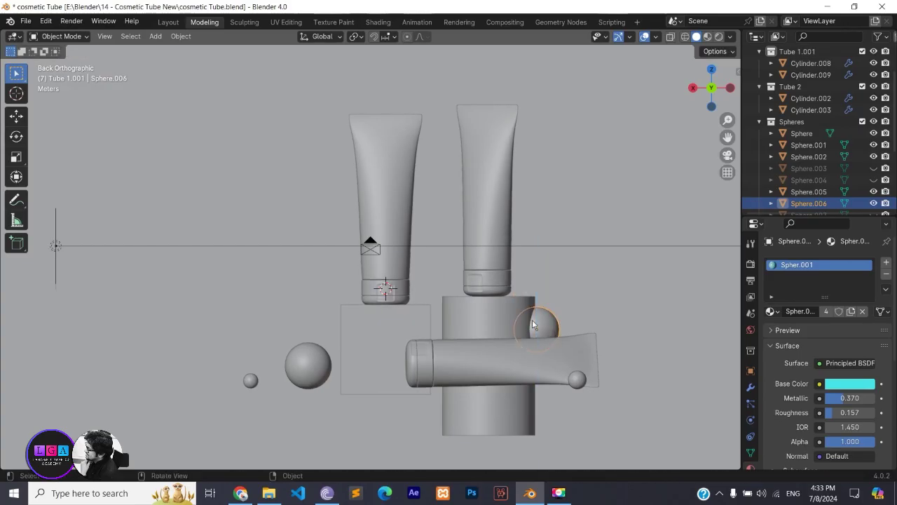
pyautogui.click(727, 155)
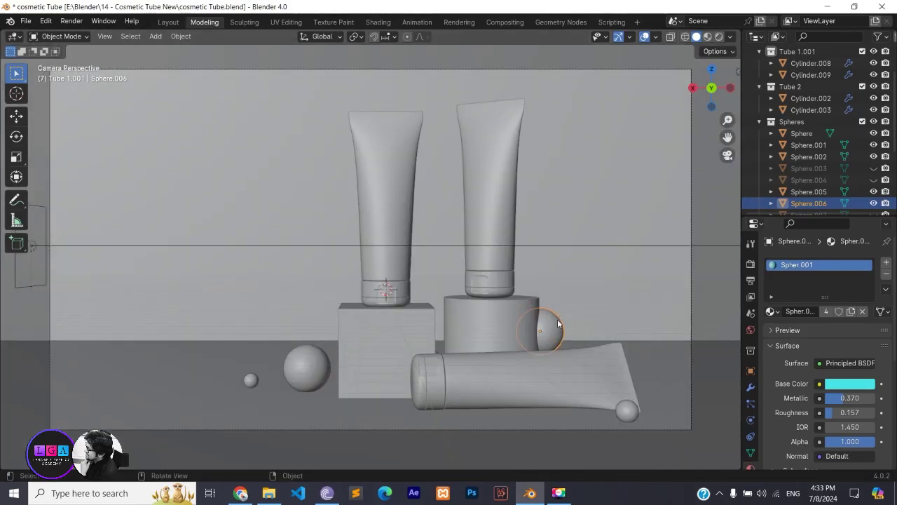
# Tuck Sphere.006 against the round pedestal's right side and lower it onto the lying tube.
pyautogui.click(440, 353)
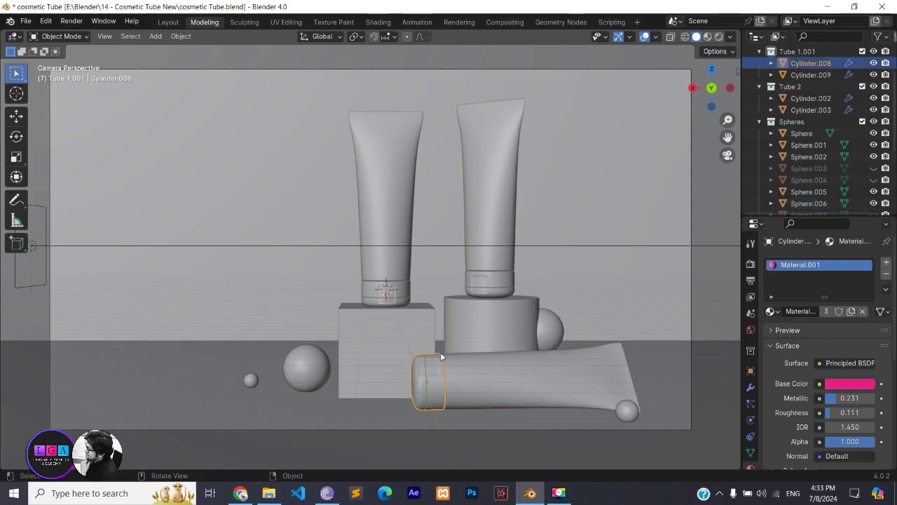
pyautogui.click(554, 333)
pyautogui.press('g')
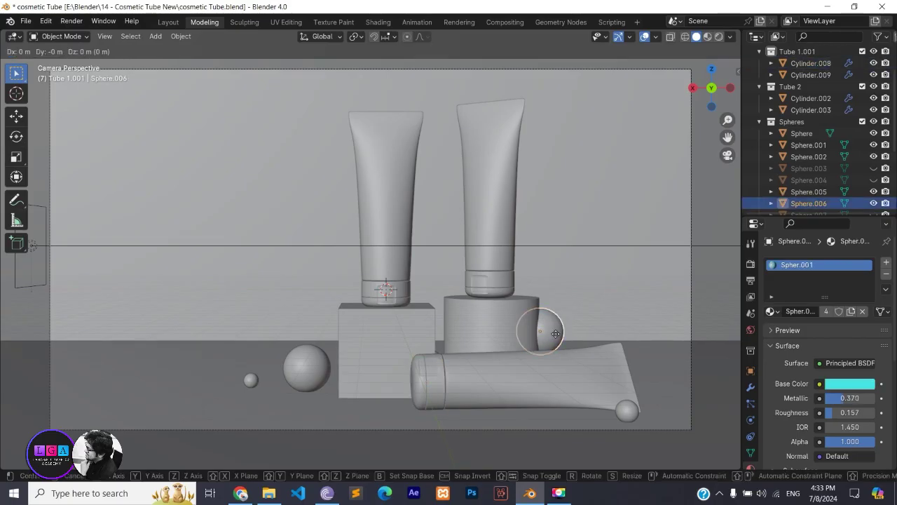
pyautogui.press('x')
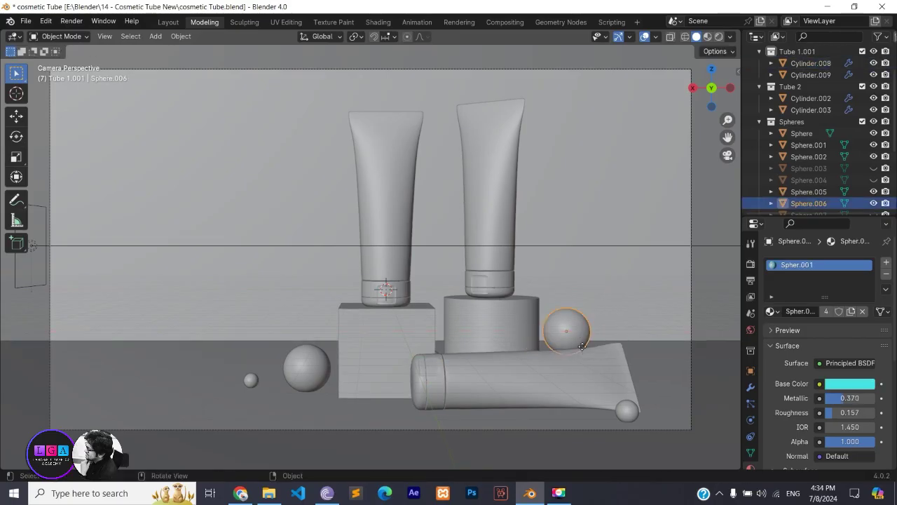
pyautogui.press('z')
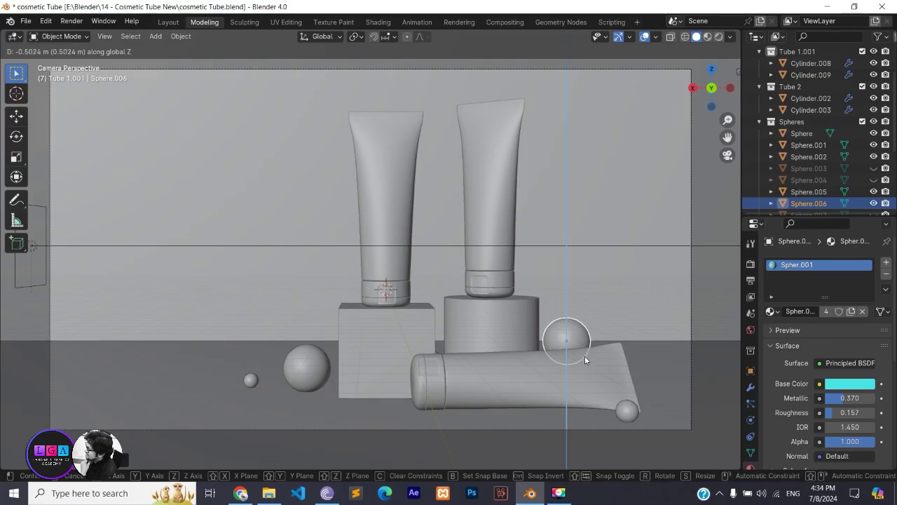
pyautogui.click(585, 356)
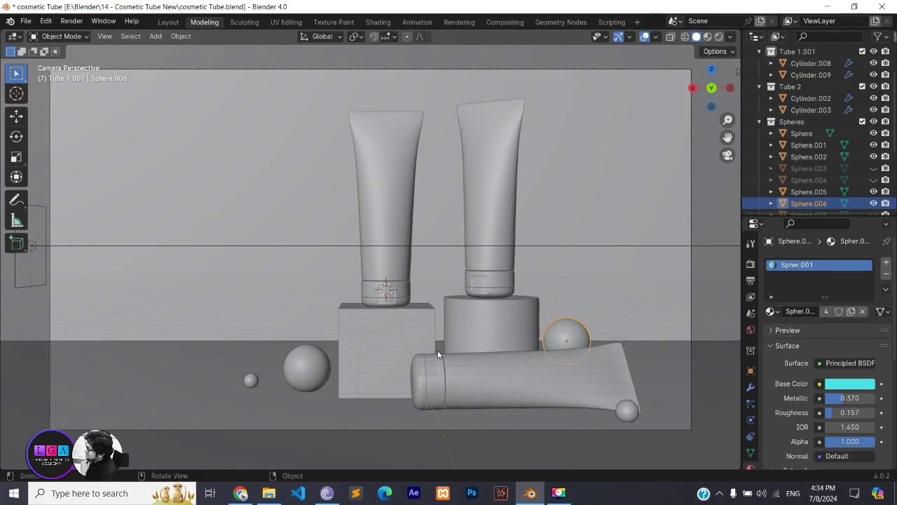
pyautogui.click(718, 36)
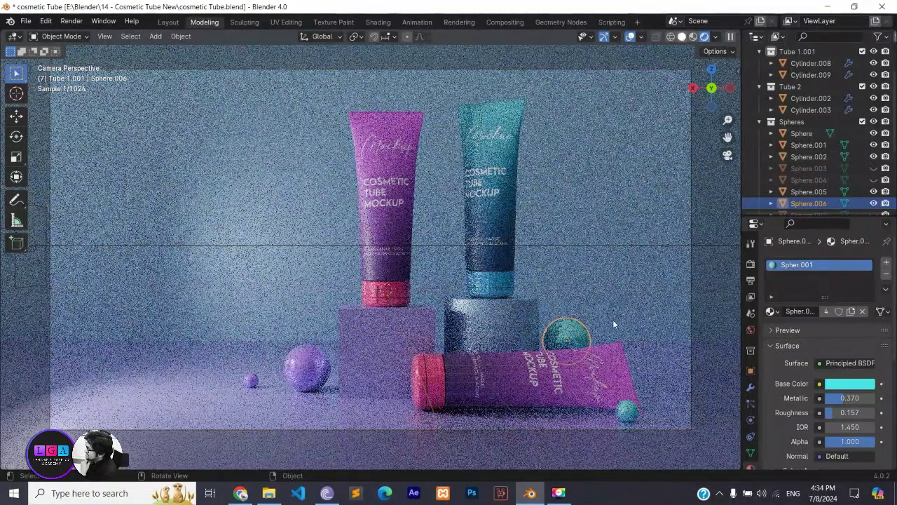
pyautogui.press('z')
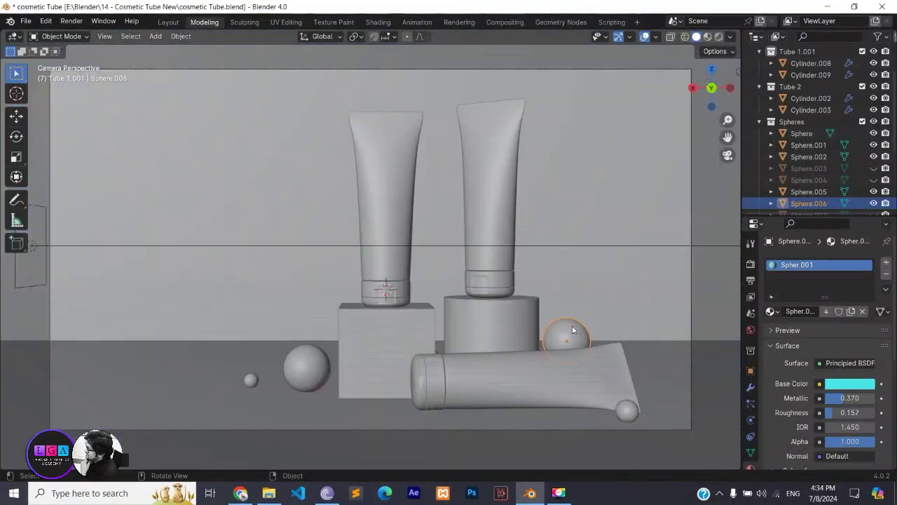
# Enlarge Sphere.006, shift it right along X, then shrink it slightly.
pyautogui.press('s')
pyautogui.click(593, 338)
pyautogui.press('g')
pyautogui.press('z')
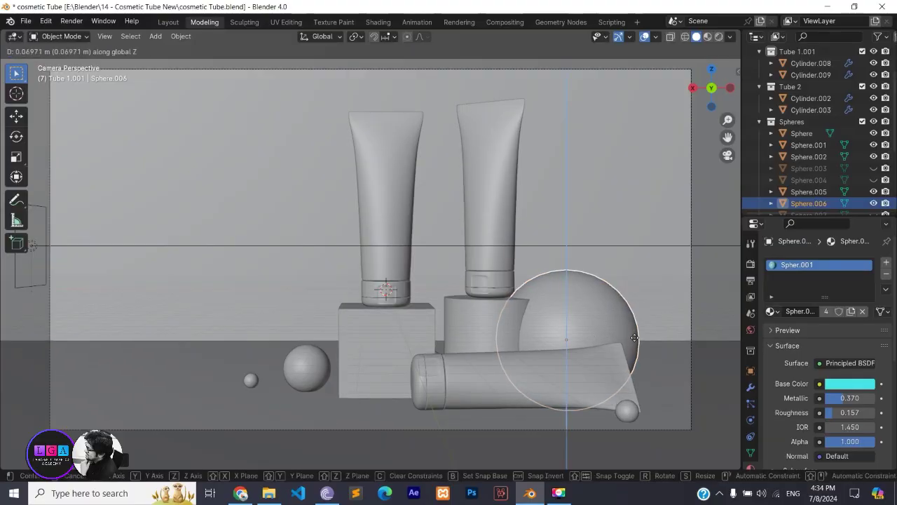
pyautogui.rightClick(630, 333)
pyautogui.press('g')
pyautogui.press('x')
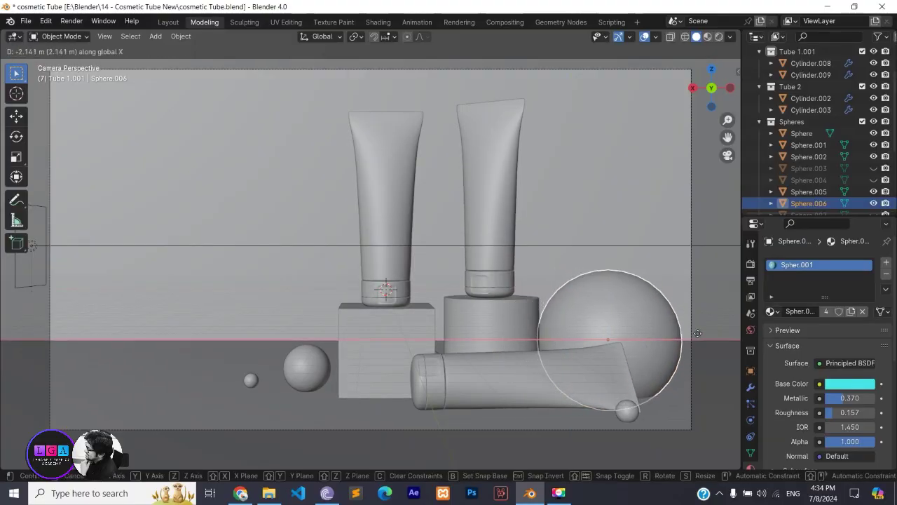
pyautogui.click(698, 337)
pyautogui.press('s')
pyautogui.click(671, 338)
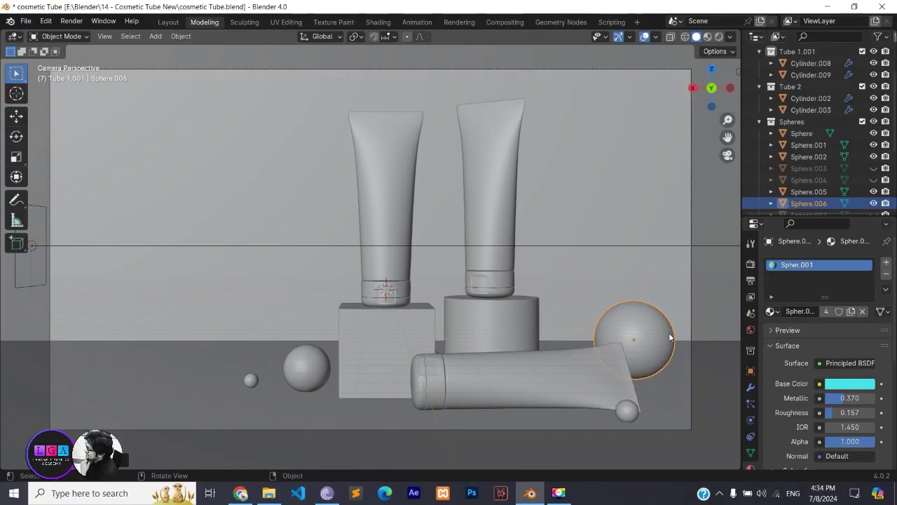
# Lower Sphere.006 beside the lying tube's right end.
pyautogui.moveTo(672, 339); pyautogui.dragTo(556, 345, button='middle')
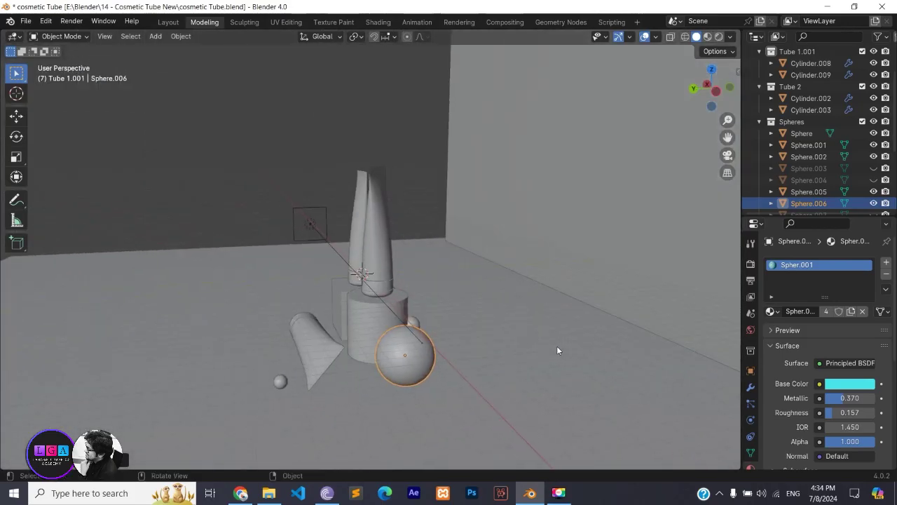
pyautogui.press('g')
pyautogui.press('z')
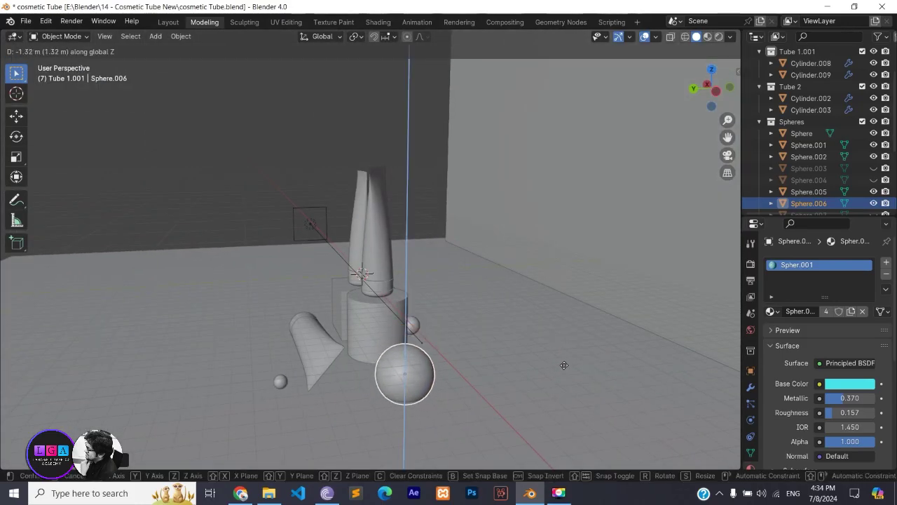
pyautogui.click(563, 364)
pyautogui.press('g')
pyautogui.click(560, 363)
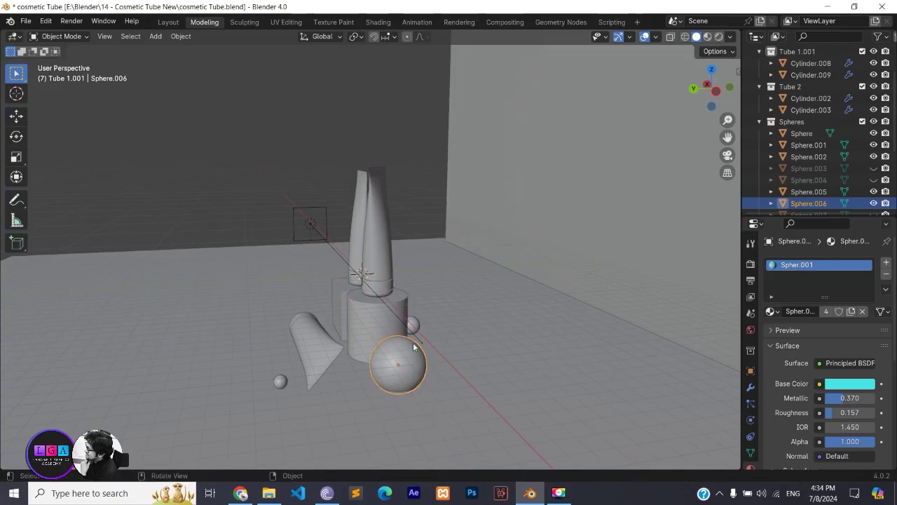
# Preview the camera view with Rendered viewport shading.
pyautogui.moveTo(561, 363)
pyautogui.mouseDown(button='middle')
pyautogui.moveTo(512, 350)
pyautogui.moveTo(647, 241)
pyautogui.mouseUp(button='middle')
pyautogui.click(727, 154)
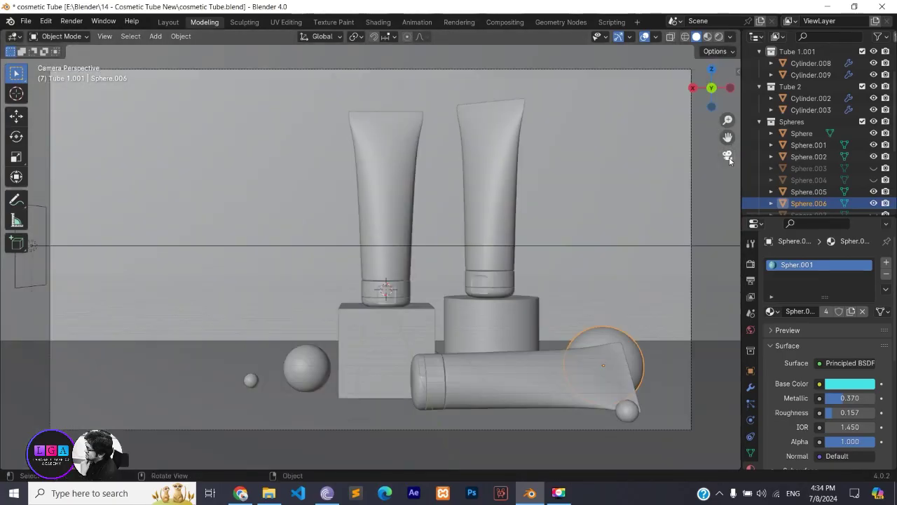
pyautogui.click(731, 37)
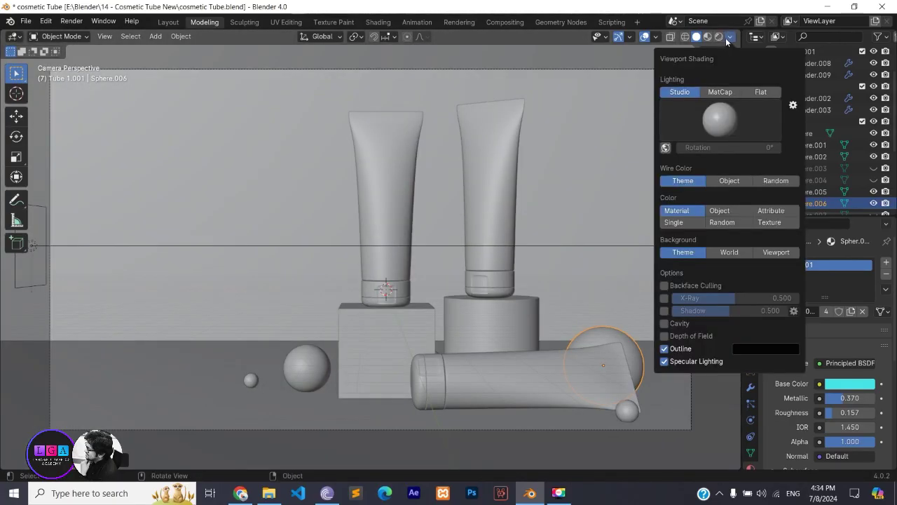
pyautogui.click(719, 37)
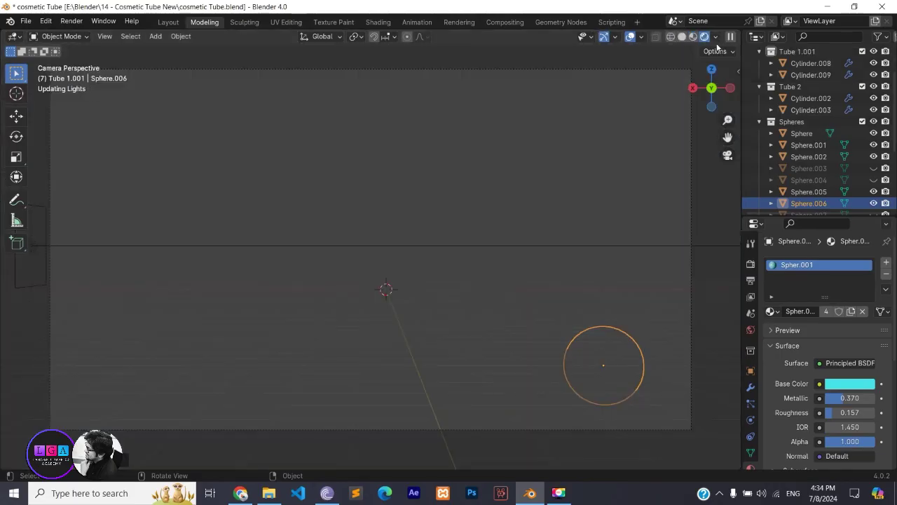
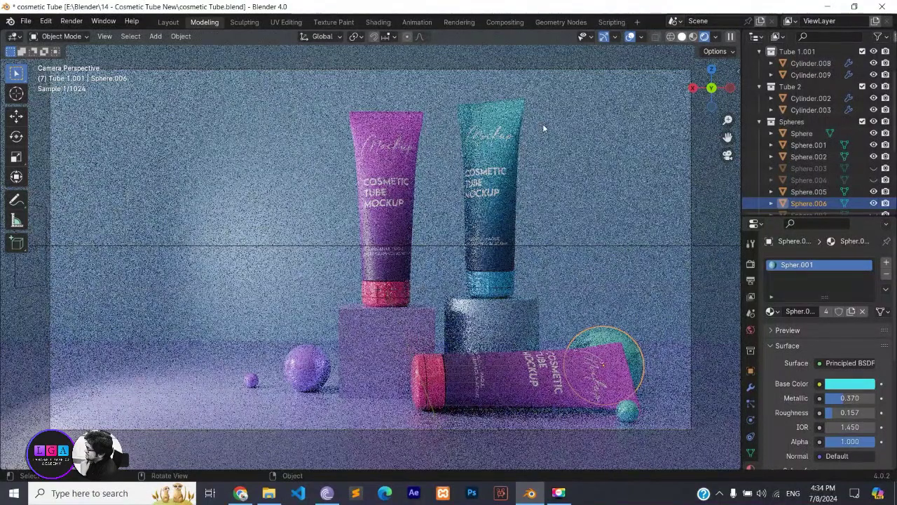
# Switch the viewport to Solid shading and bring up the Add > Mesh menu.
pyautogui.press('z')
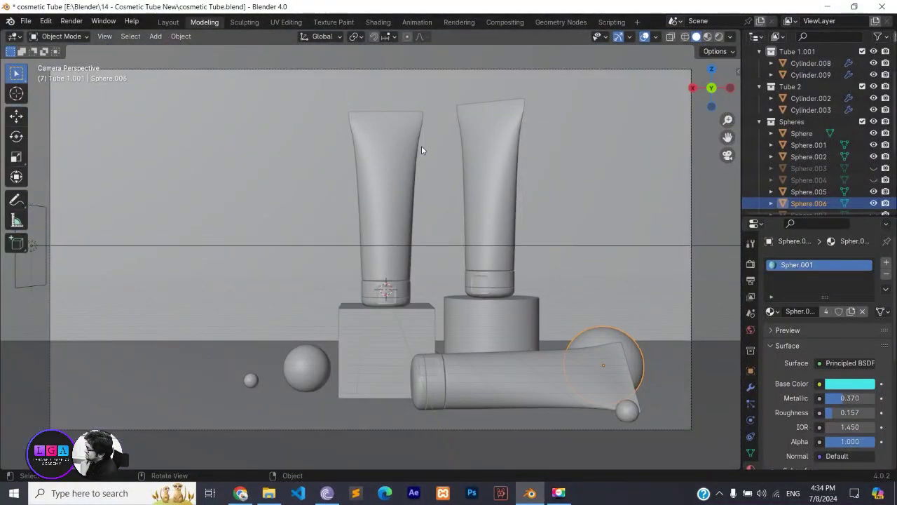
pyautogui.hotkey('shift', 'a')
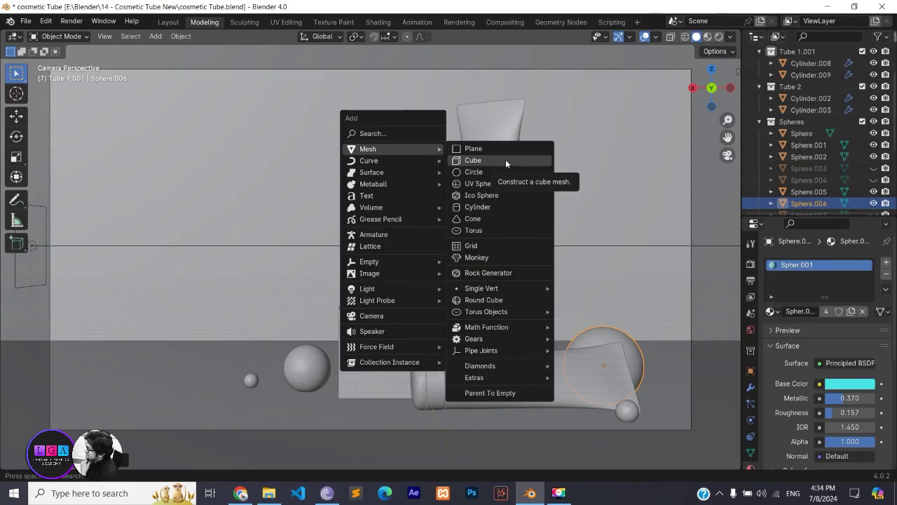
# Add a cube left of the tubes, scale it about 2.8 times and lower it onto the floor.
pyautogui.click(505, 159)
pyautogui.press('g')
pyautogui.press('x')
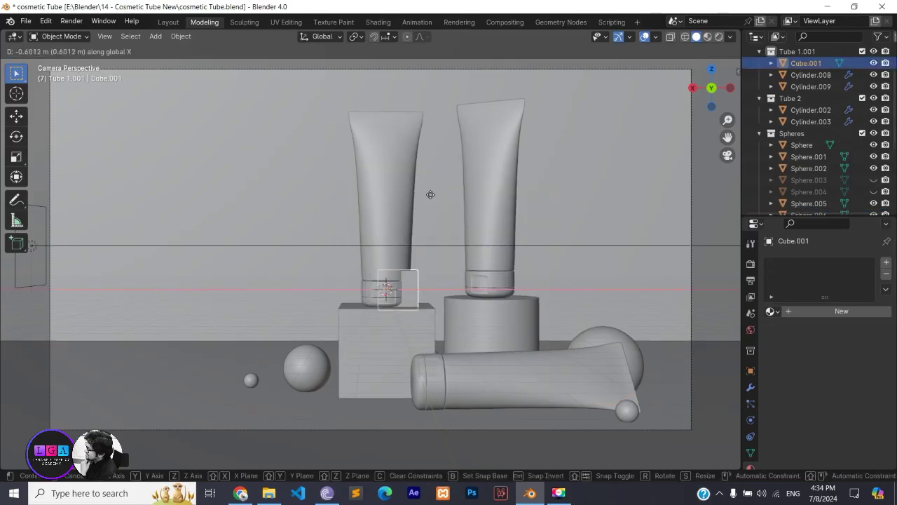
pyautogui.click(223, 200)
pyautogui.press('s')
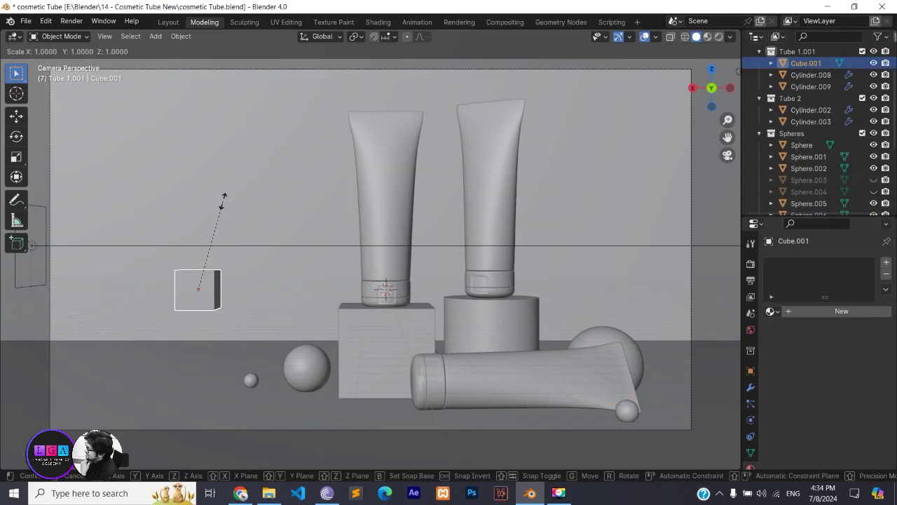
pyautogui.click(373, 104)
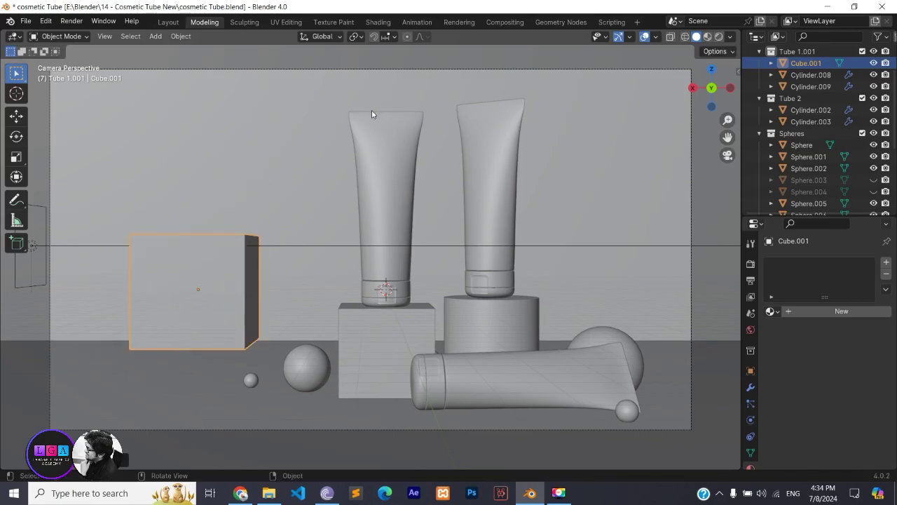
pyautogui.press('g')
pyautogui.press('z')
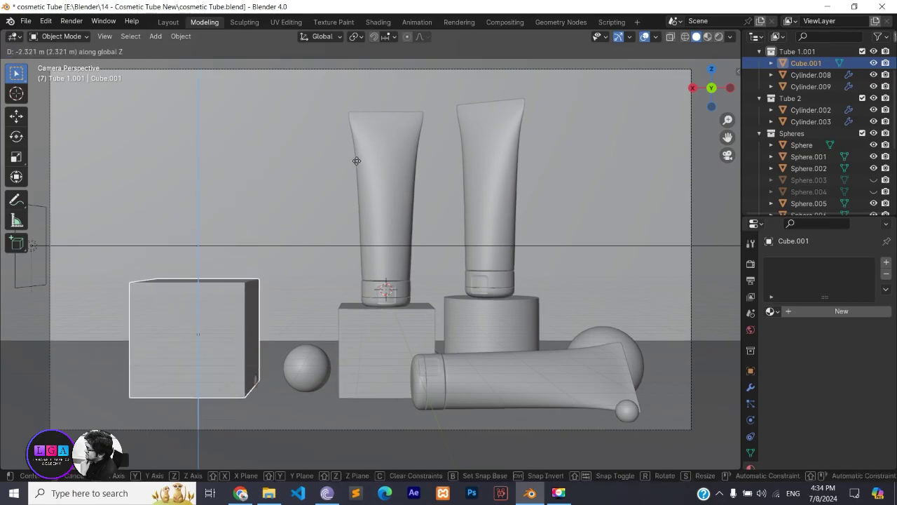
pyautogui.click(354, 170)
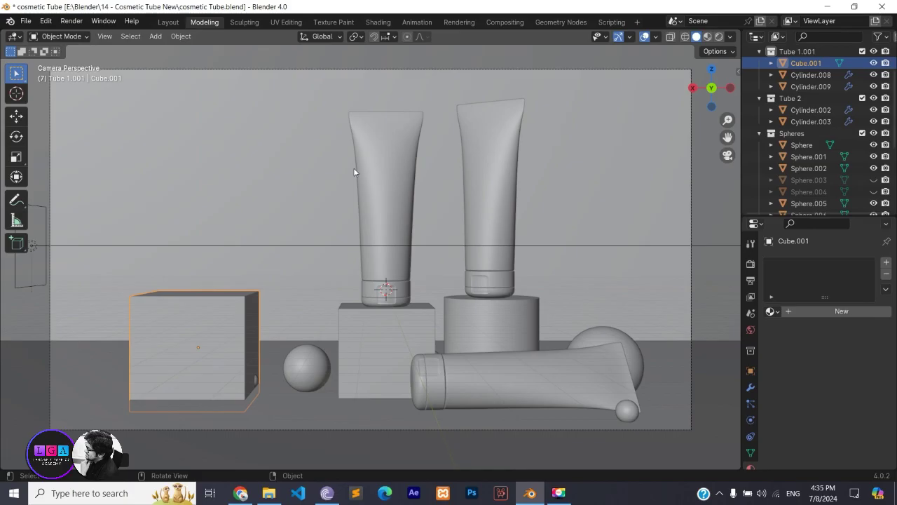
# Stretch the cube taller along Z, then select its top edge in Edit Mode.
pyautogui.press('s')
pyautogui.press('z')
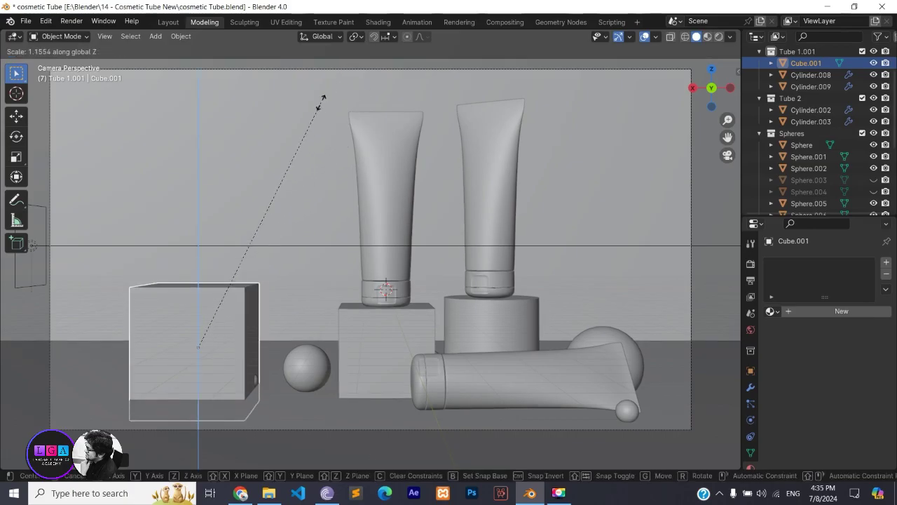
pyautogui.click(229, 237)
pyautogui.press('KP_0')
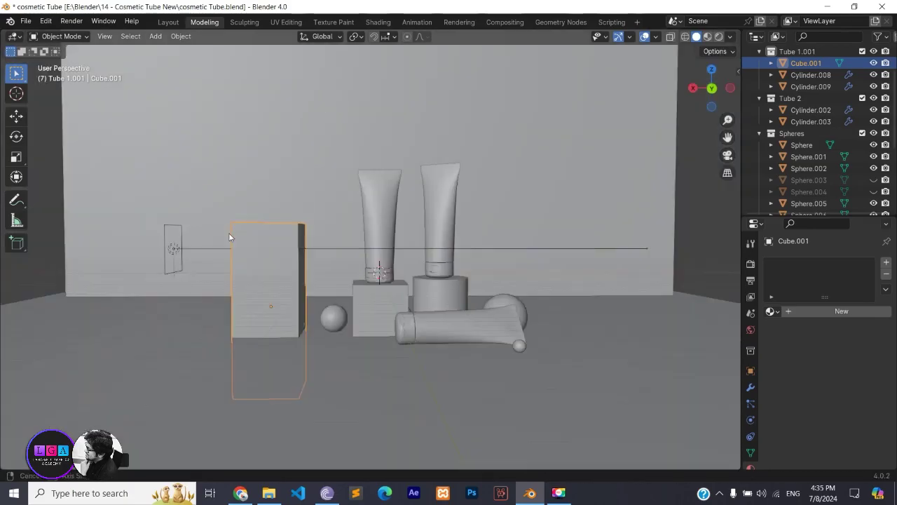
pyautogui.moveTo(230, 237); pyautogui.dragTo(233, 231, button='middle')
pyautogui.press('Tab')
pyautogui.click(253, 232)
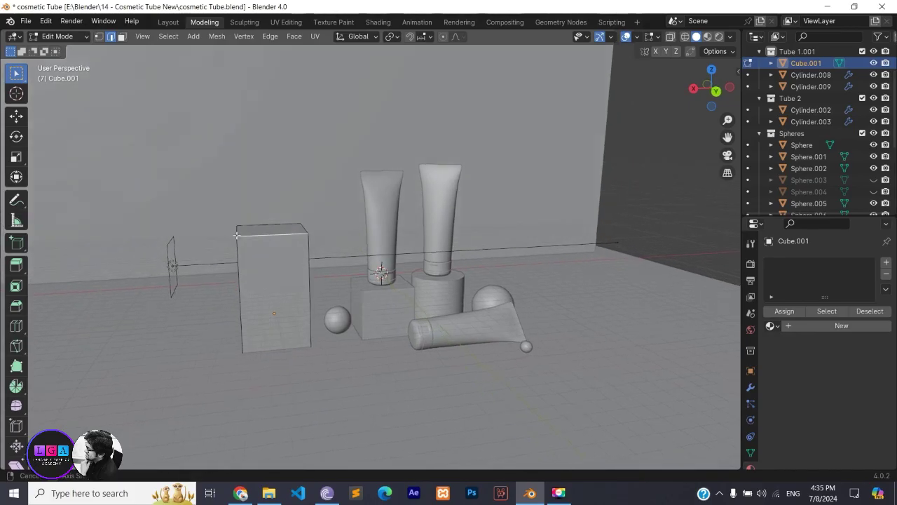
# Flatten the tall box along Y into a thin upright panel.
pyautogui.moveTo(255, 235); pyautogui.dragTo(276, 247, button='middle')
pyautogui.press('s')
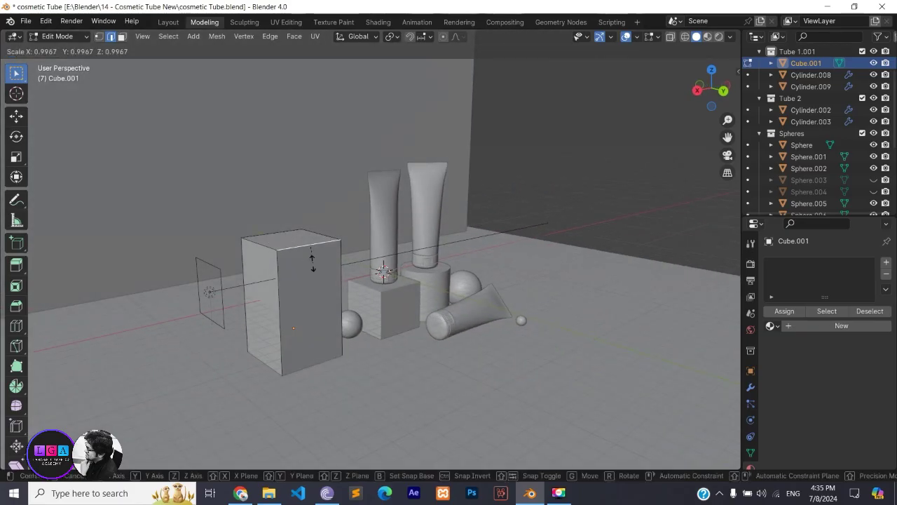
pyautogui.press('x')
pyautogui.press('Escape')
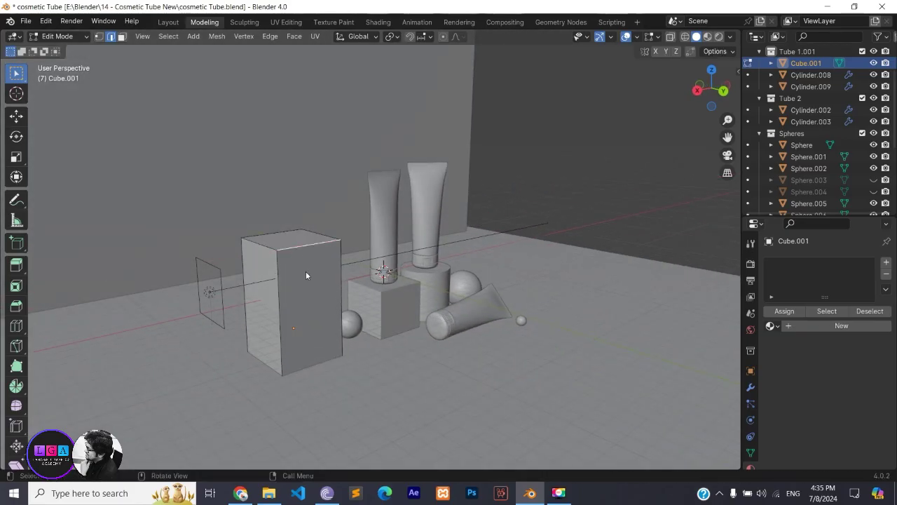
pyautogui.press('Tab')
pyautogui.press('s')
pyautogui.press('y')
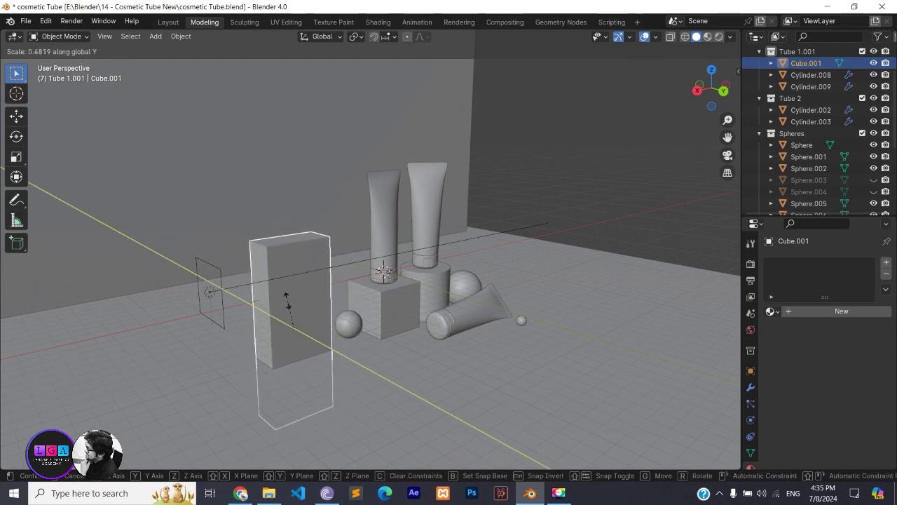
pyautogui.click(291, 319)
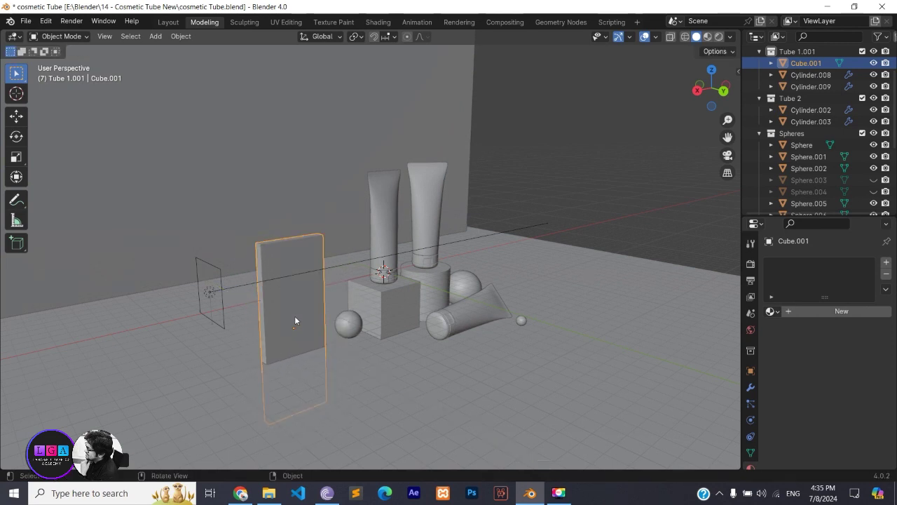
# Nudge the thin panel slightly along Y and enter Edit Mode on it.
pyautogui.press('g')
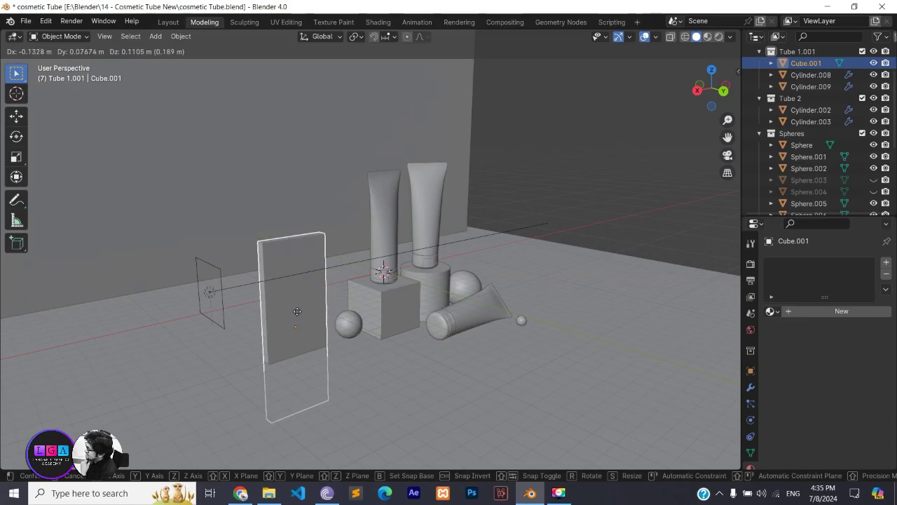
pyautogui.press('y')
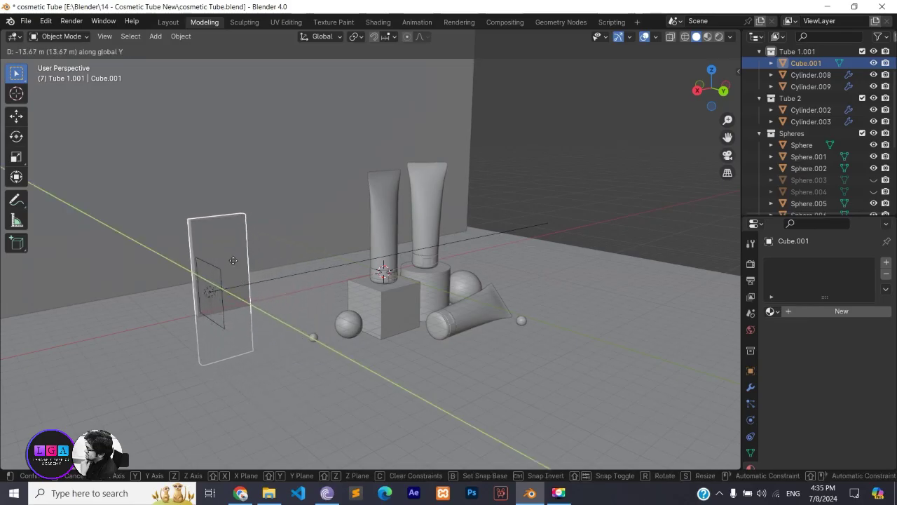
pyautogui.click(236, 265)
pyautogui.moveTo(212, 227); pyautogui.dragTo(283, 240, button='middle')
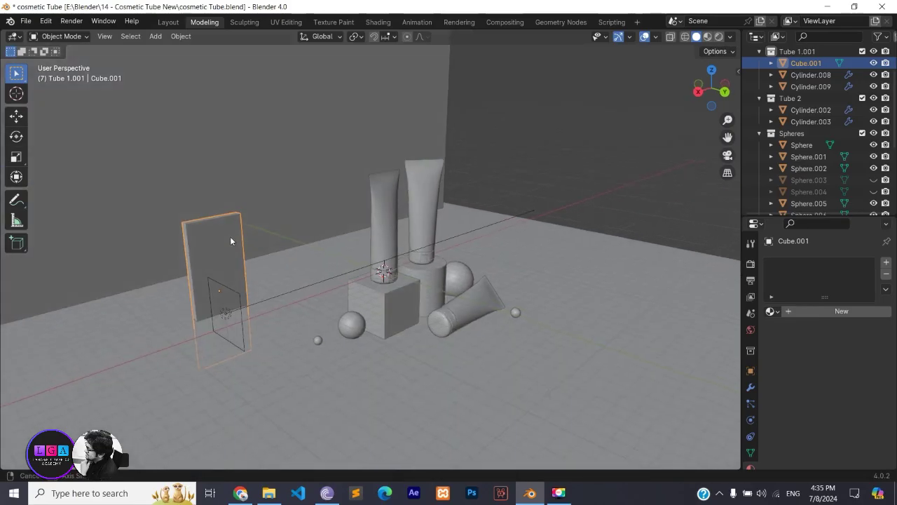
pyautogui.press('Tab')
# Bevel the panel's top edges with several segments at 0.334 m into a rounded arch.
pyautogui.click(210, 282)
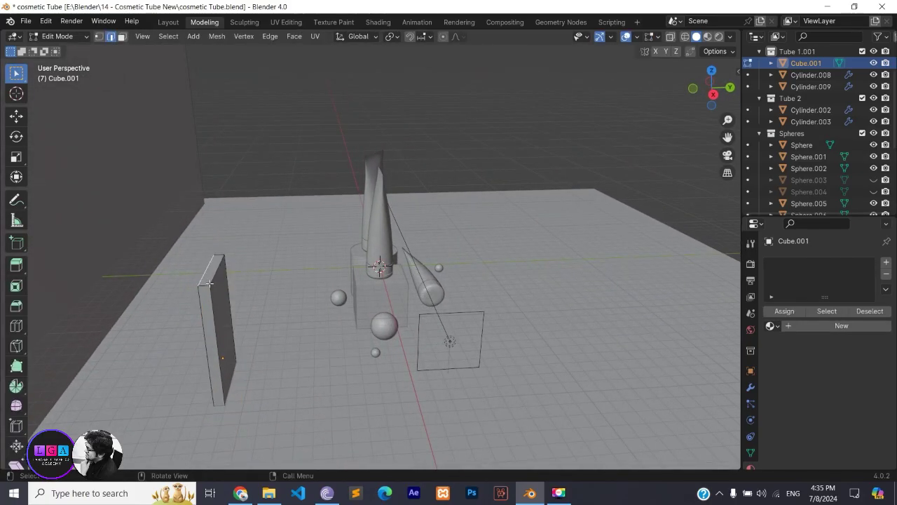
pyautogui.moveTo(219, 268); pyautogui.dragTo(226, 291, button='middle')
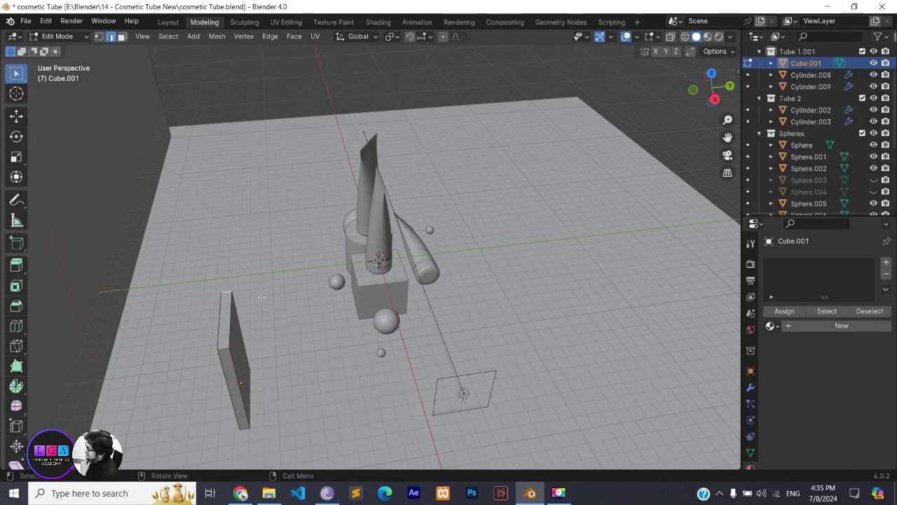
pyautogui.hotkey('ctrl', 'b')
pyautogui.scroll(4, 252, 266)
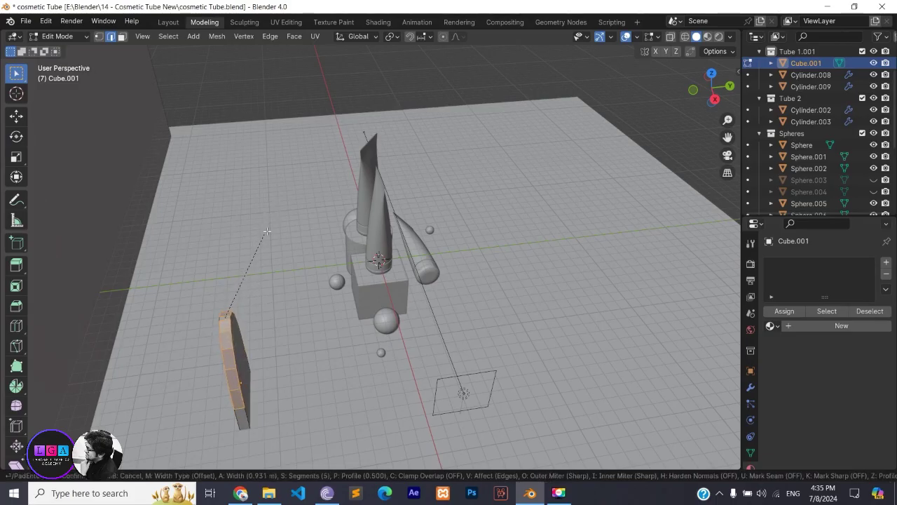
pyautogui.click(279, 275)
pyautogui.moveTo(279, 274); pyautogui.dragTo(200, 237, button='middle')
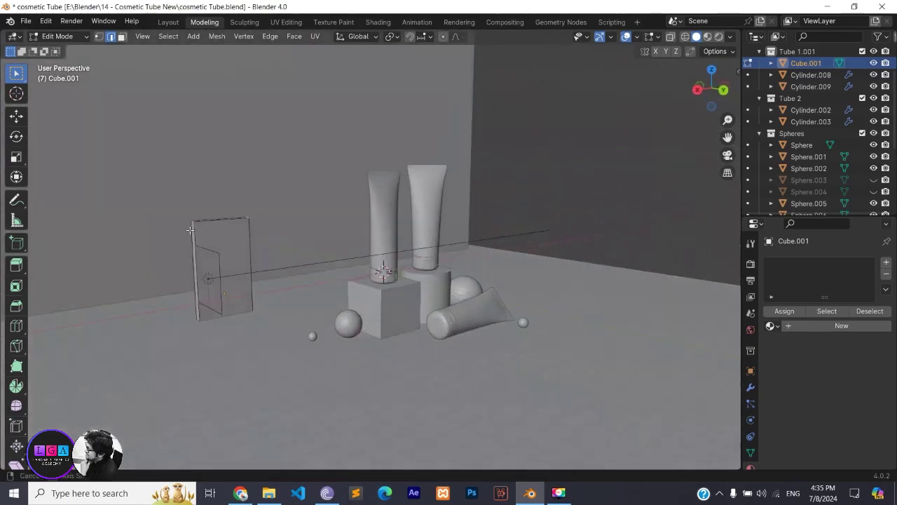
pyautogui.hotkey('ctrl', 'b')
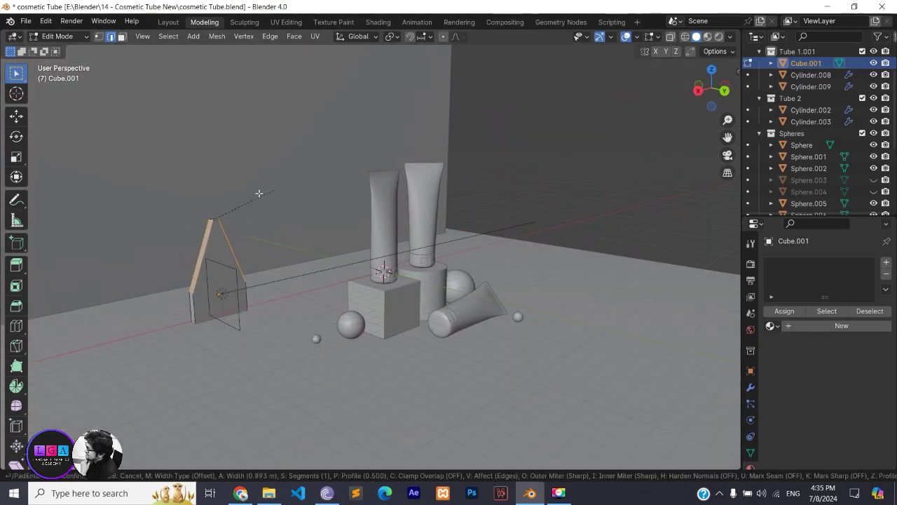
pyautogui.scroll(4, 257, 198)
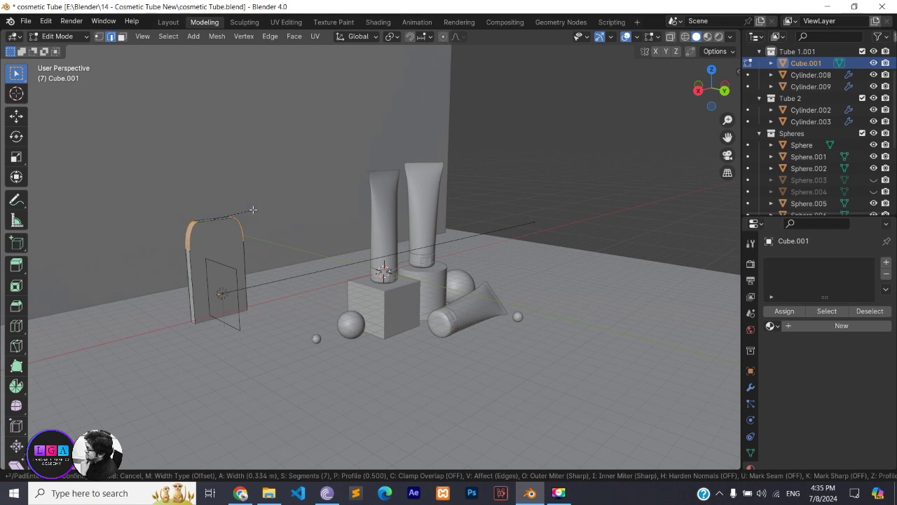
pyautogui.click(254, 210)
pyautogui.press('Tab')
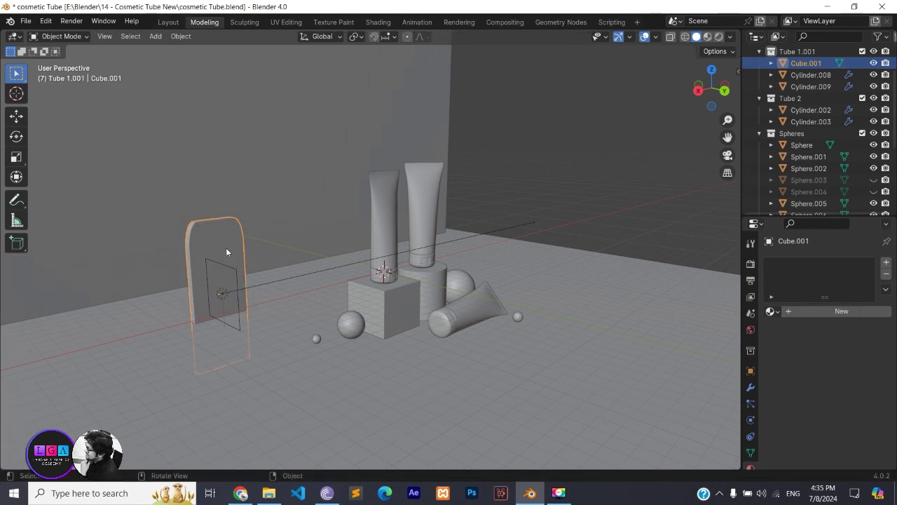
# Widen the arch panel about 1.74 times along X.
pyautogui.press('x')
pyautogui.press('s')
pyautogui.press('x')
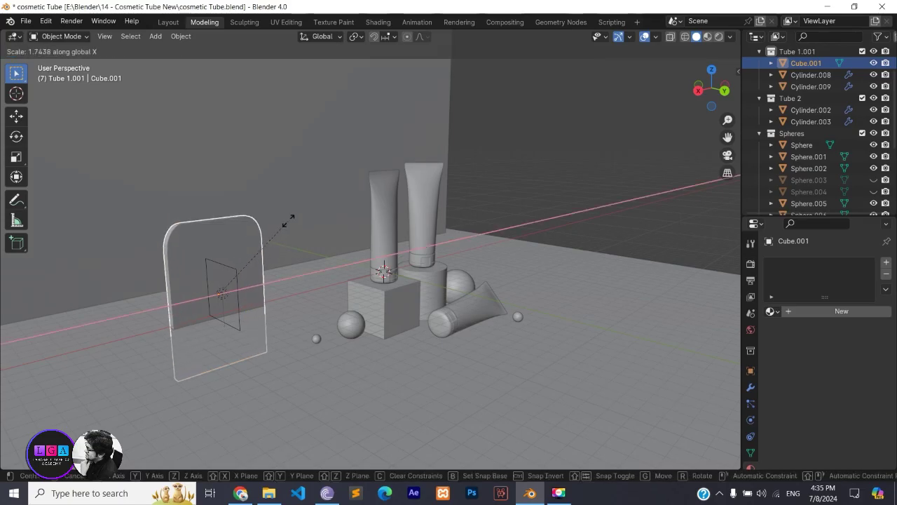
pyautogui.click(288, 220)
# Raise the panel higher along Z and look through the scene camera.
pyautogui.press('g')
pyautogui.press('z')
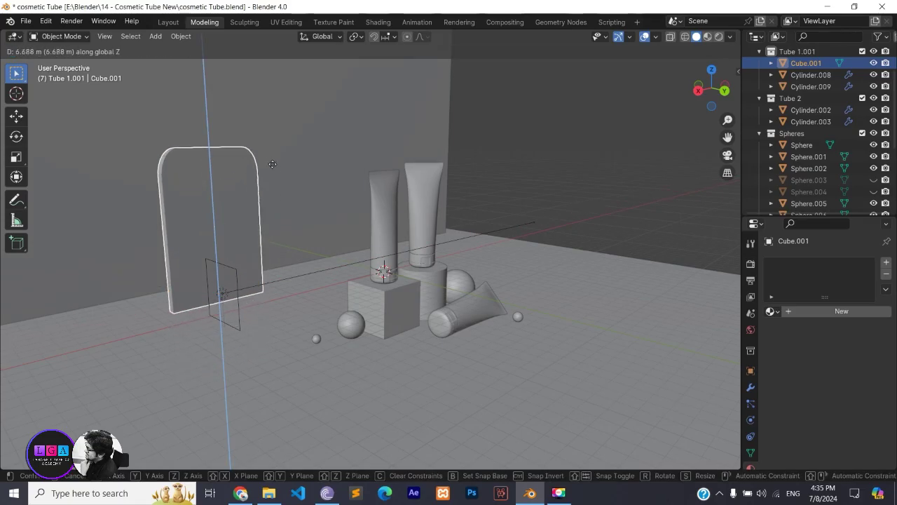
pyautogui.click(276, 181)
pyautogui.moveTo(276, 181)
pyautogui.mouseDown(button='middle')
pyautogui.moveTo(530, 212)
pyautogui.moveTo(496, 245)
pyautogui.mouseUp(button='middle')
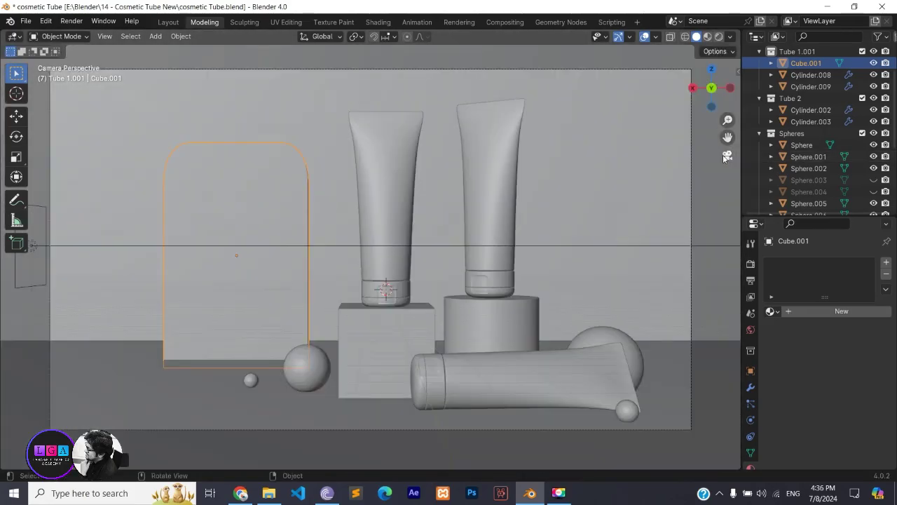
pyautogui.click(728, 155)
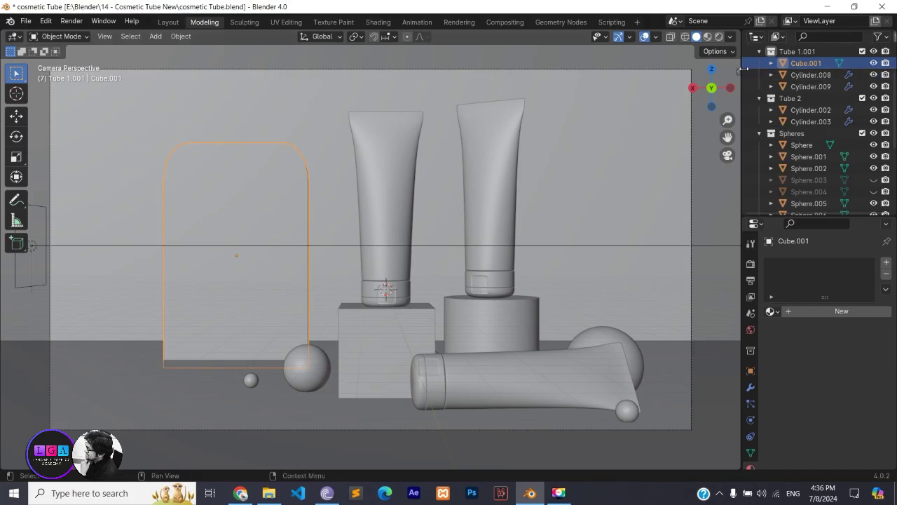
# Turn on Rendered shading, give the arch panel light blue Material.004, and shift it left.
pyautogui.click(773, 311)
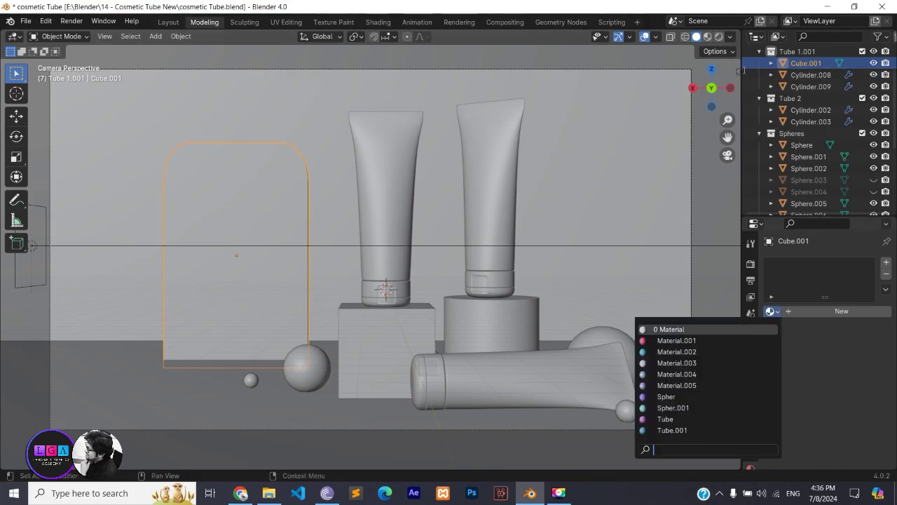
pyautogui.click(719, 36)
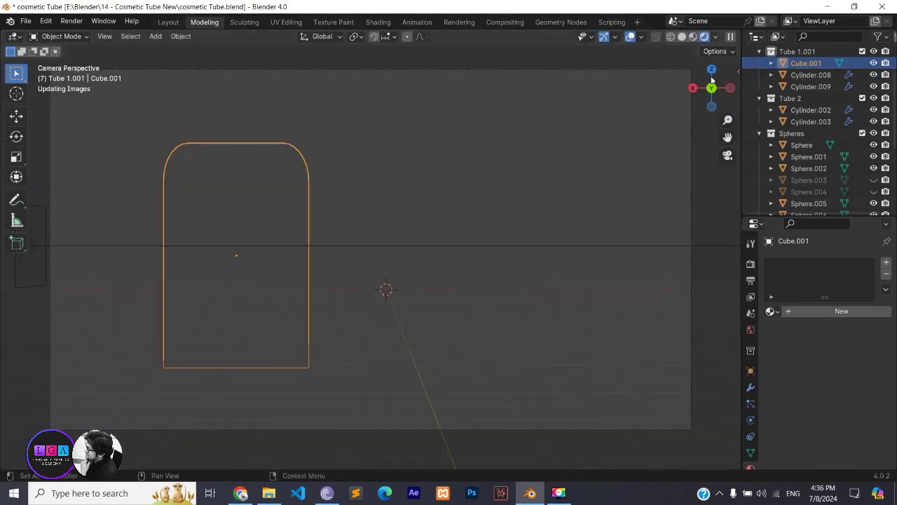
pyautogui.click(773, 313)
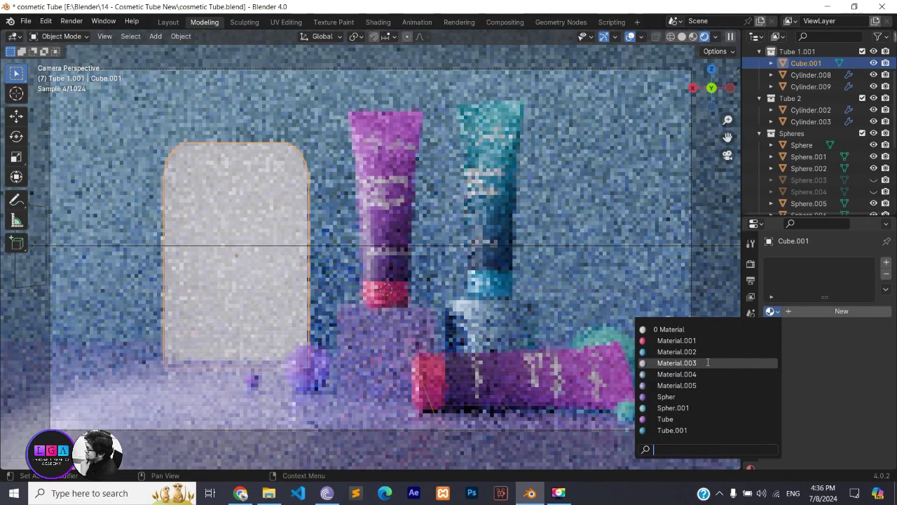
pyautogui.click(677, 373)
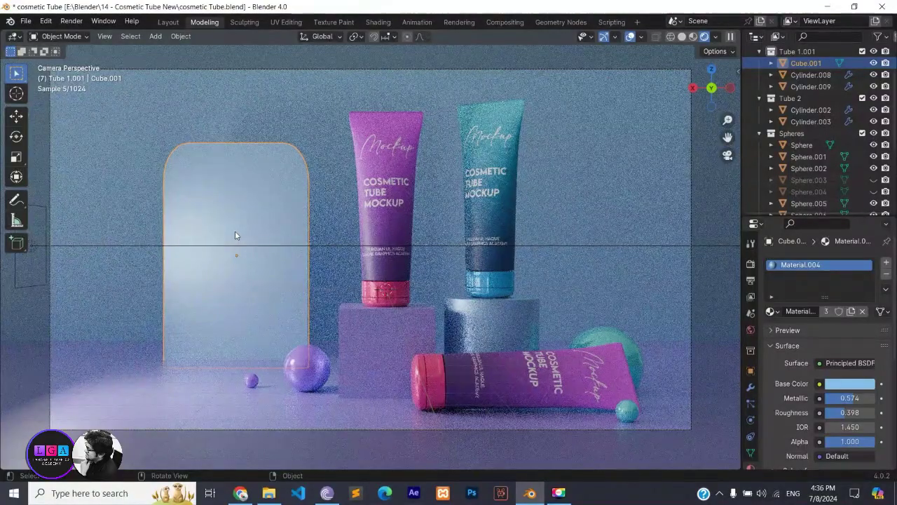
pyautogui.hotkey('ctrl', 'z')
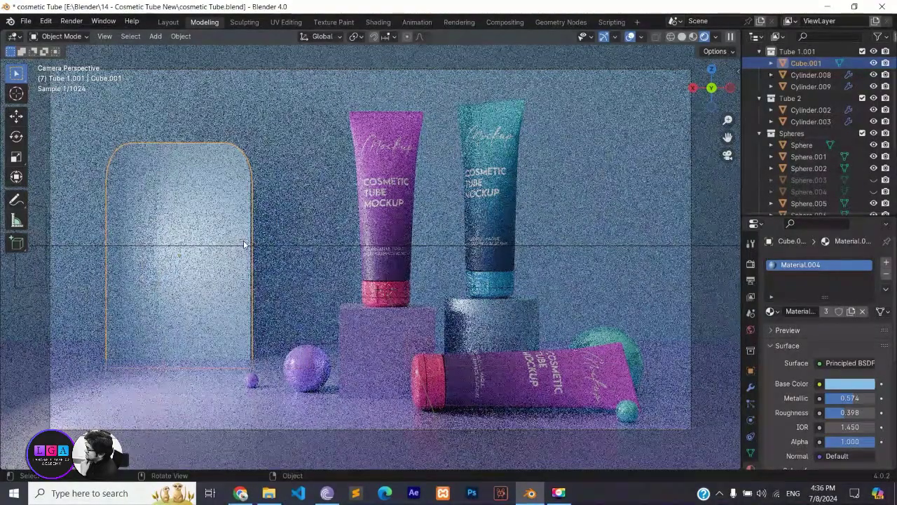